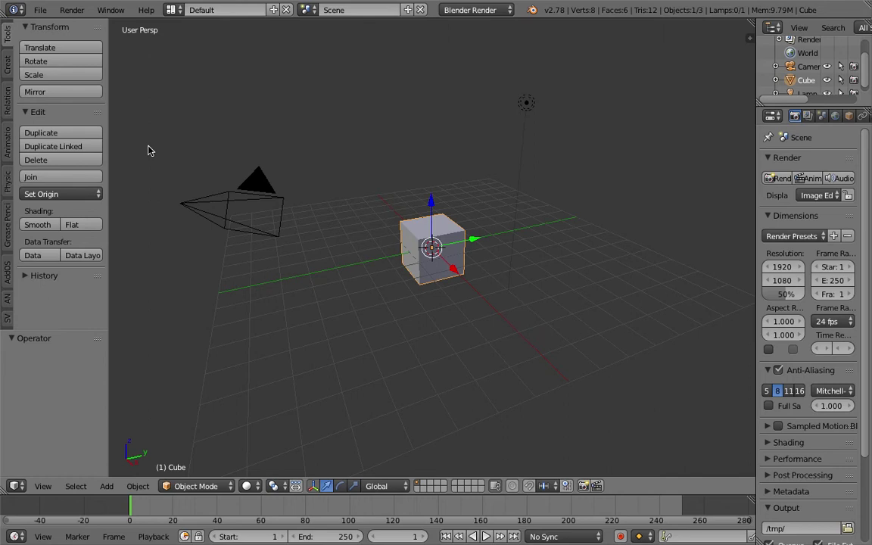
# Draw a freehand grease-pencil line of several looping arches beside the cube, curving downward at the end
pyautogui.moveTo(374, 206)
pyautogui.mouseDown(button='middle')
pyautogui.moveTo(401, 222)
pyautogui.moveTo(296, 255)
pyautogui.moveTo(303, 284)
pyautogui.moveTo(286, 265)
pyautogui.moveTo(300, 251)
pyautogui.mouseUp(button='middle')
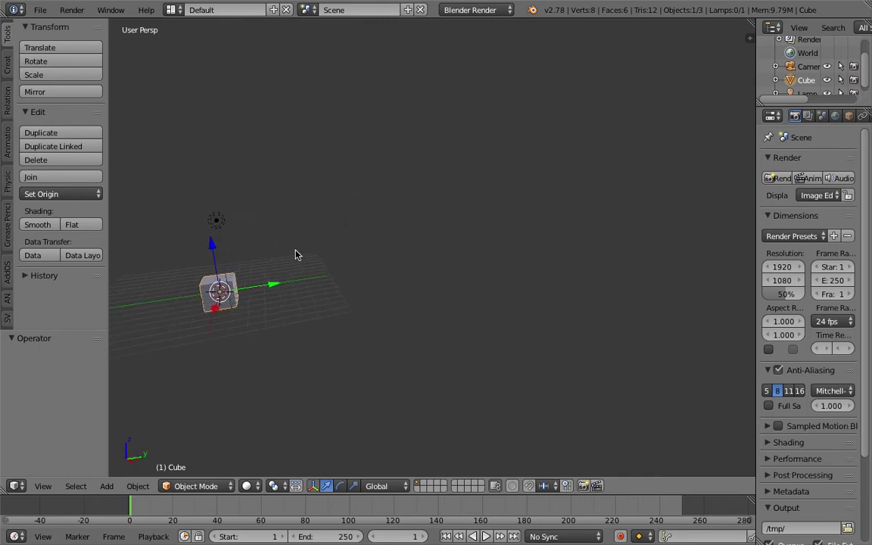
pyautogui.moveTo(295, 250)
pyautogui.mouseDown()
pyautogui.moveTo(310, 226)
pyautogui.moveTo(325, 239)
pyautogui.moveTo(344, 173)
pyautogui.moveTo(376, 232)
pyautogui.moveTo(409, 204)
pyautogui.moveTo(436, 231)
pyautogui.moveTo(460, 215)
pyautogui.moveTo(497, 236)
pyautogui.moveTo(556, 179)
pyautogui.moveTo(598, 225)
pyautogui.mouseUp()
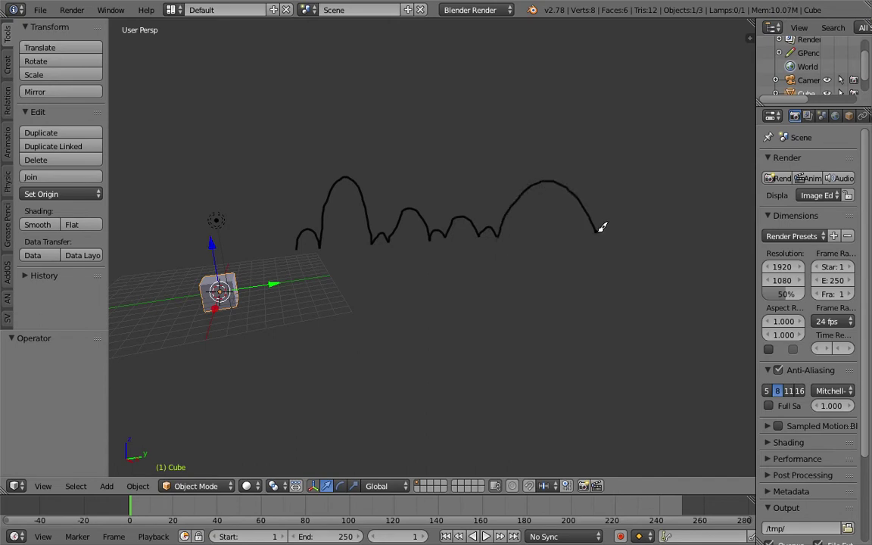
pyautogui.moveTo(602, 226)
pyautogui.mouseDown(button='middle')
pyautogui.moveTo(623, 249)
pyautogui.moveTo(492, 224)
pyautogui.mouseUp(button='middle')
pyautogui.click(492, 222)
pyautogui.moveTo(499, 211)
pyautogui.mouseDown()
pyautogui.moveTo(529, 175)
pyautogui.moveTo(570, 207)
pyautogui.mouseUp()
pyautogui.moveTo(569, 211)
pyautogui.mouseDown(button='middle')
pyautogui.moveTo(521, 229)
pyautogui.moveTo(562, 202)
pyautogui.mouseUp(button='middle')
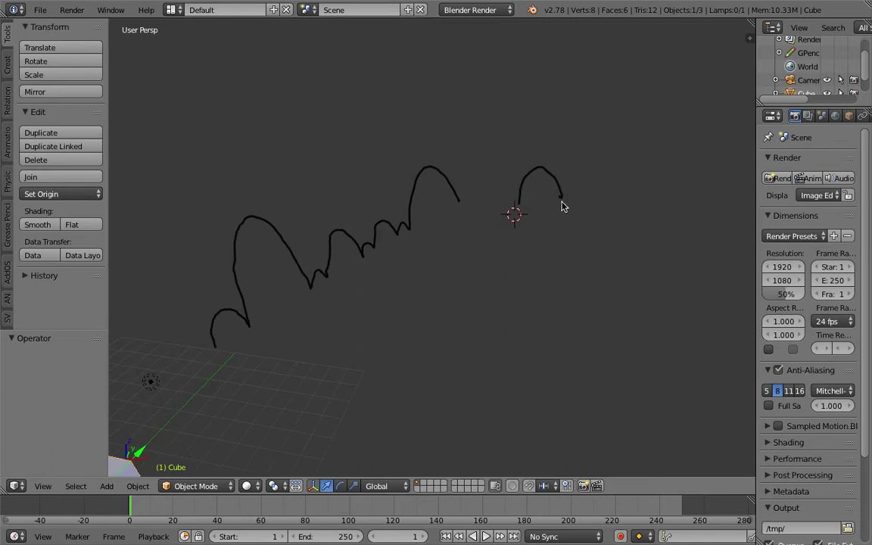
pyautogui.moveTo(562, 202)
pyautogui.mouseDown()
pyautogui.moveTo(611, 180)
pyautogui.moveTo(668, 203)
pyautogui.moveTo(697, 236)
pyautogui.moveTo(679, 290)
pyautogui.mouseUp()
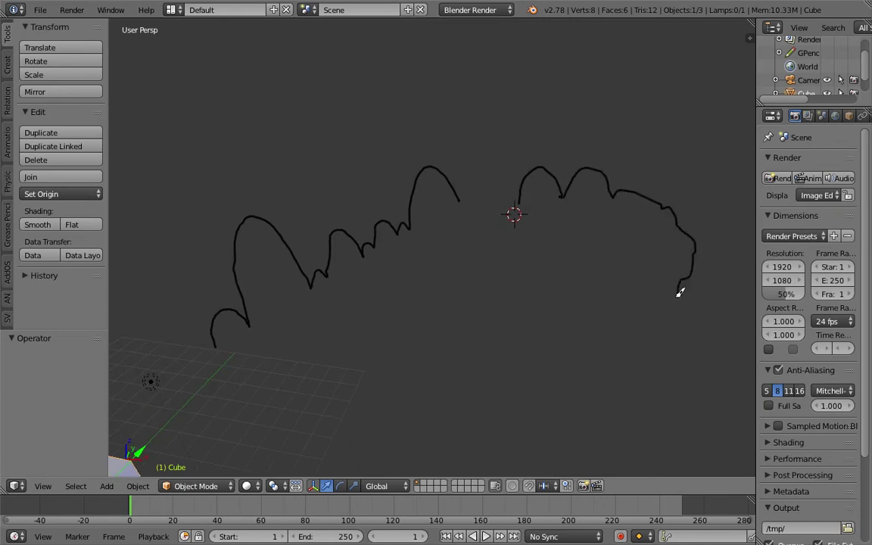
pyautogui.moveTo(679, 290)
pyautogui.mouseDown(button='middle')
pyautogui.moveTo(501, 331)
pyautogui.moveTo(491, 297)
pyautogui.moveTo(457, 272)
pyautogui.mouseUp(button='middle')
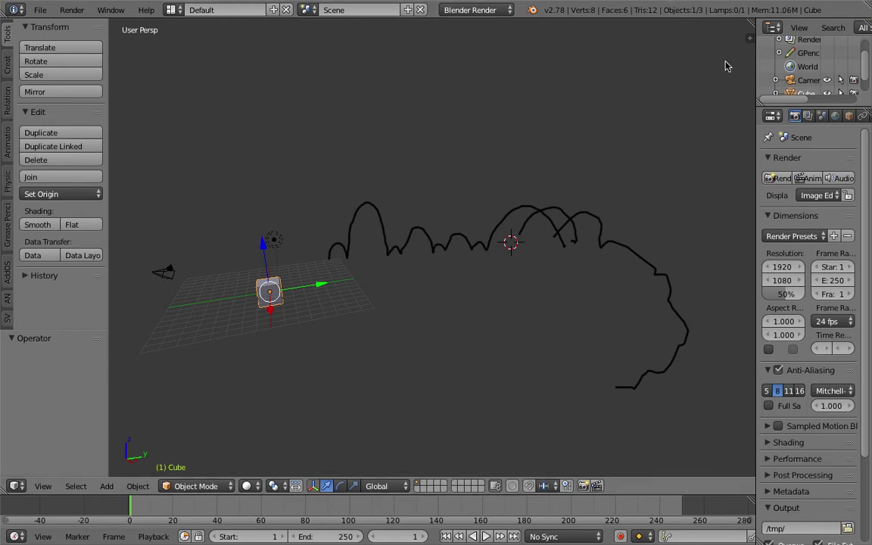
# Delete the grease-pencil layer from the sidebar, erasing the sketch
pyautogui.press('n')
pyautogui.scroll(-2, 539, 255)
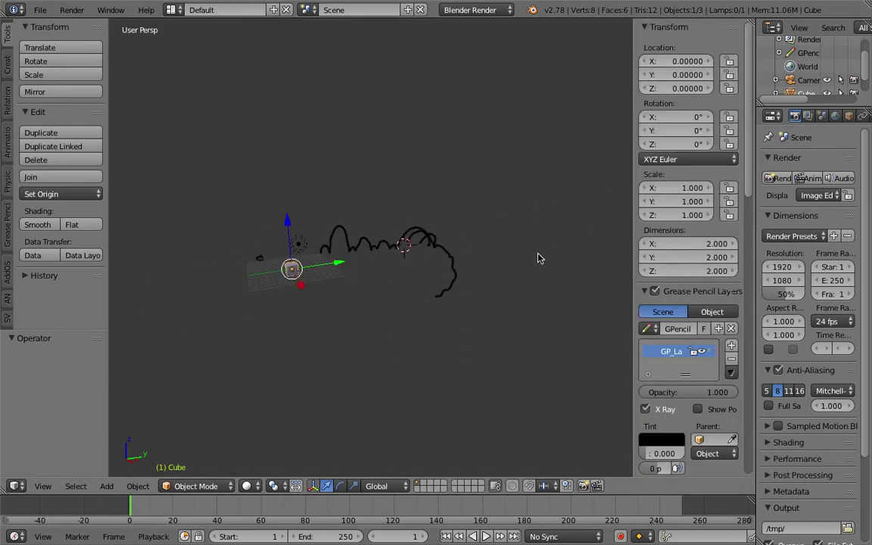
pyautogui.click(731, 359)
pyautogui.press('n')
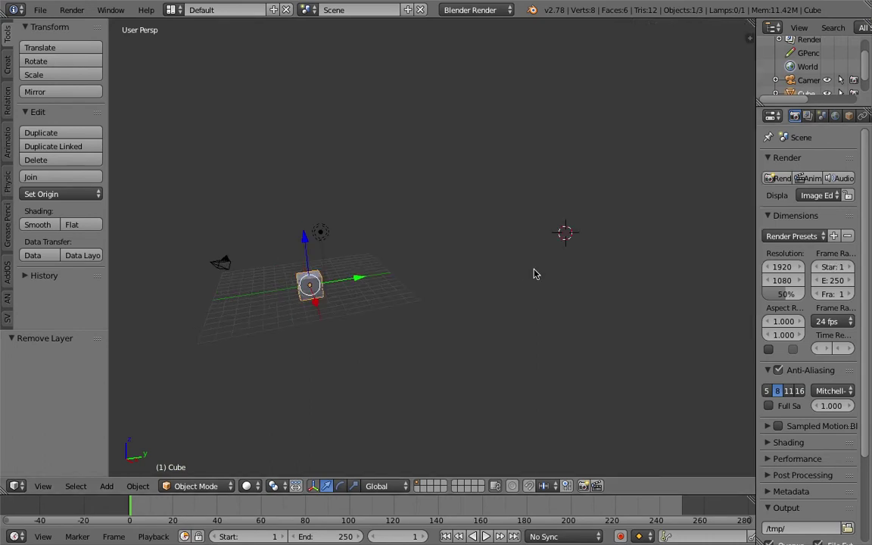
# Delete the default cube
pyautogui.moveTo(535, 272)
pyautogui.mouseDown(button='middle')
pyautogui.moveTo(451, 302)
pyautogui.moveTo(442, 267)
pyautogui.mouseUp(button='middle')
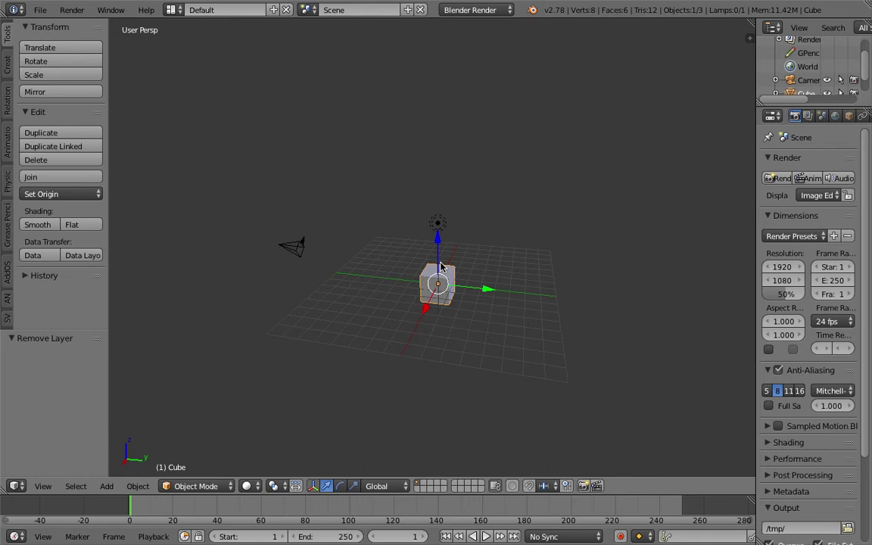
pyautogui.moveTo(429, 277)
pyautogui.mouseDown(button='middle')
pyautogui.moveTo(471, 284)
pyautogui.moveTo(396, 169)
pyautogui.mouseUp(button='middle')
pyautogui.press('Delete')
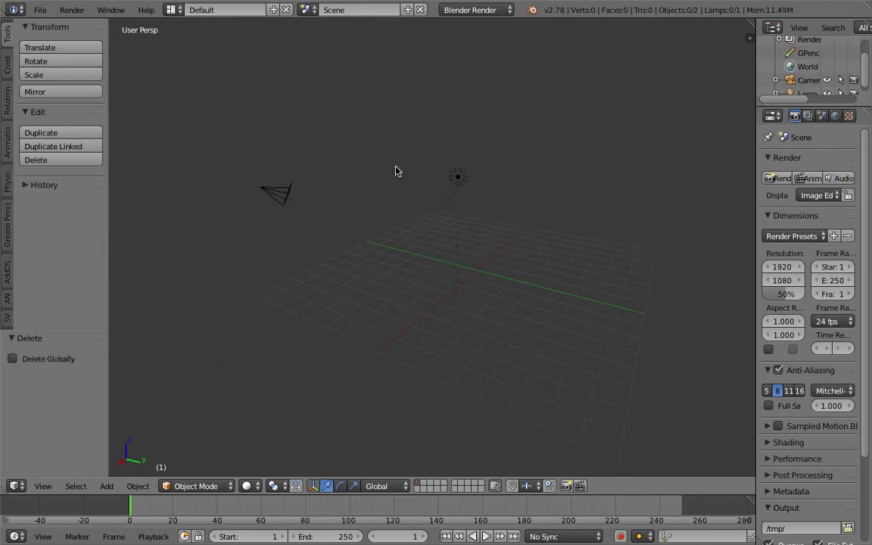
# Save the scene to the Desktop as adaptive_edge_001.blend
pyautogui.click(38, 10)
pyautogui.click(84, 115)
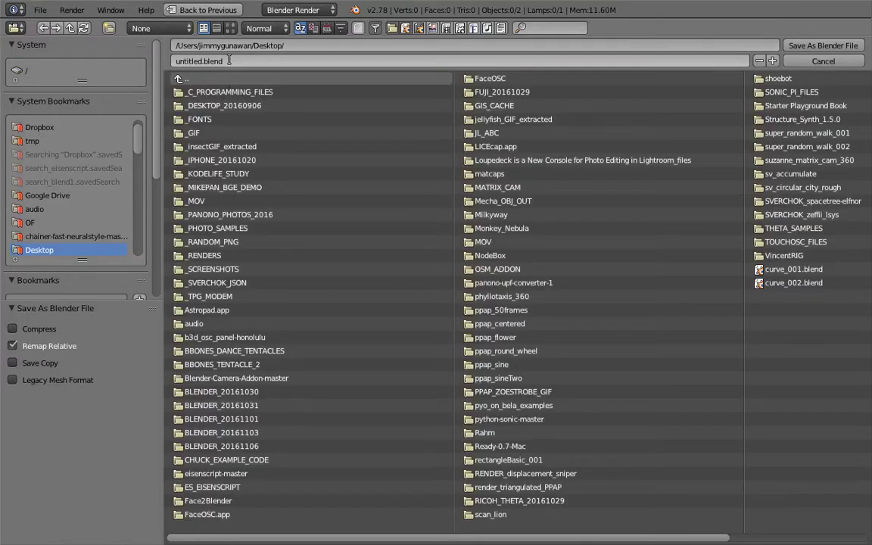
pyautogui.write('adaptive_edge')
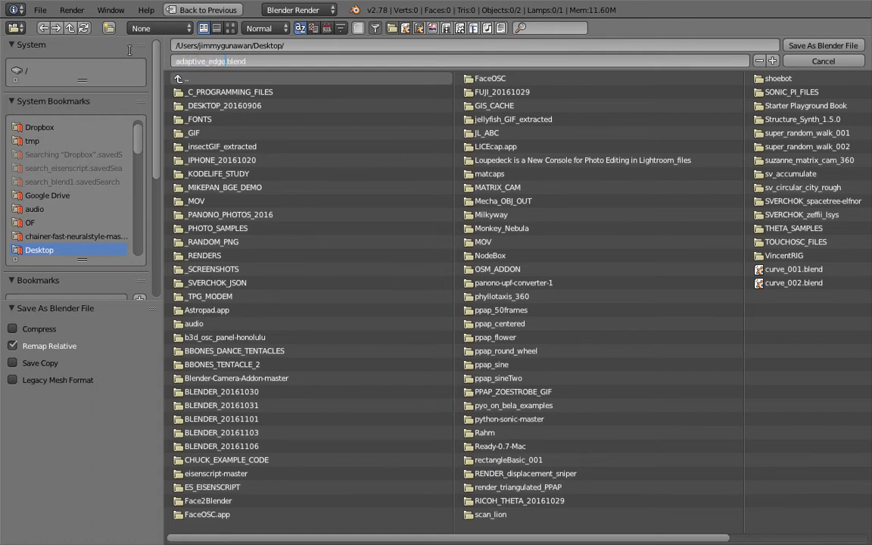
pyautogui.write('_001')
pyautogui.press('Return')
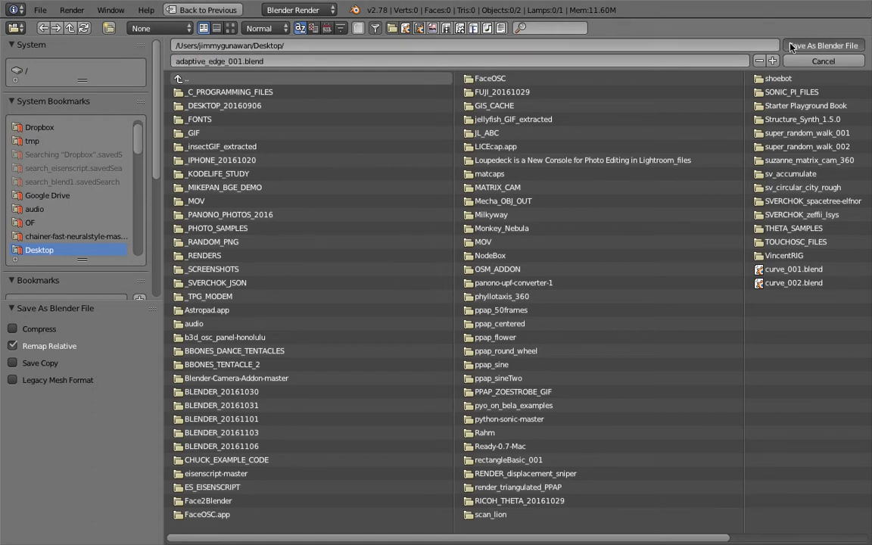
pyautogui.click(790, 47)
# Move the lamp and camera to layer 2
pyautogui.rightClick(461, 167)
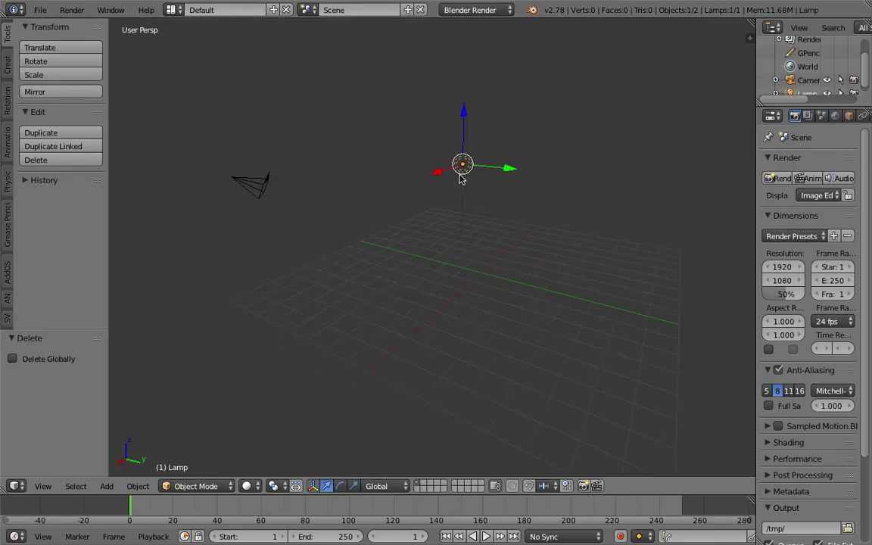
pyautogui.keyDown('shift'); pyautogui.rightClick(248, 186); pyautogui.keyUp('shift')
pyautogui.press('m')
pyautogui.press('2')
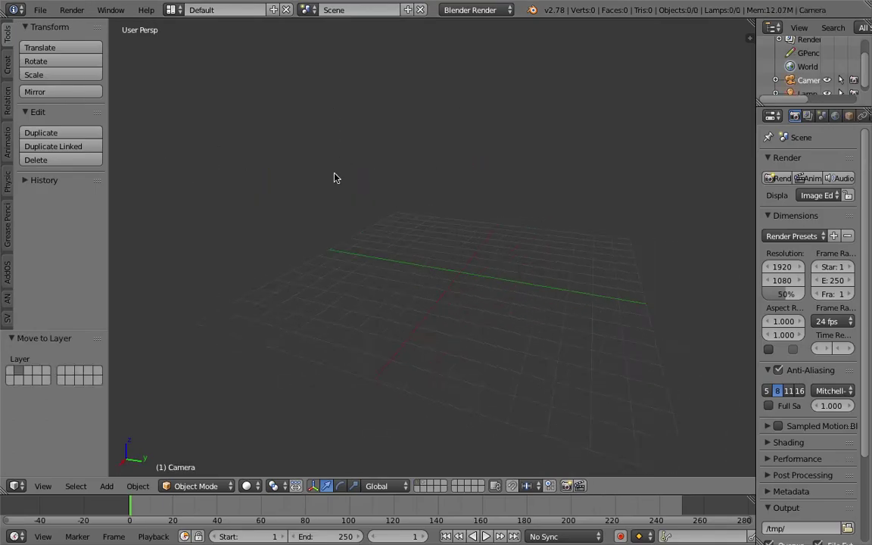
pyautogui.moveTo(334, 177); pyautogui.dragTo(404, 213, button='middle')
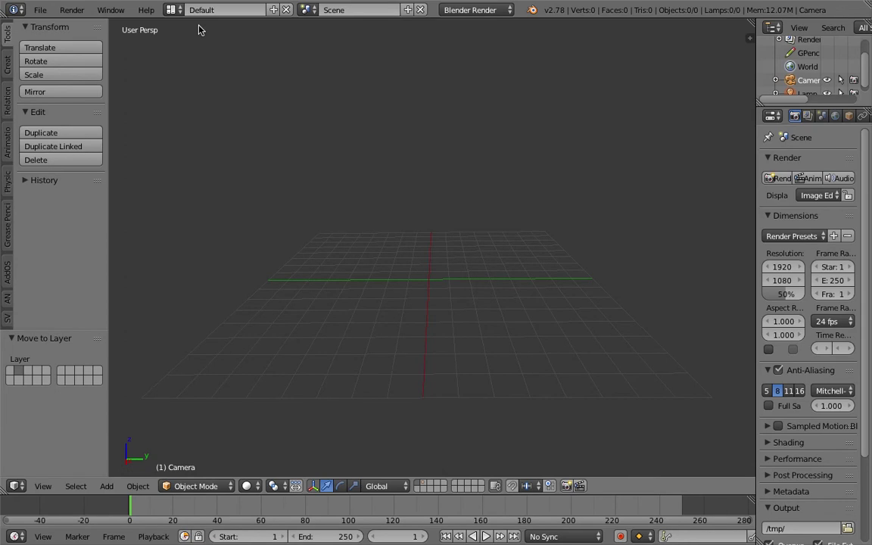
pyautogui.click(171, 9)
# Switch to the Compositing layout and create a new Sverchok node tree
pyautogui.click(205, 57)
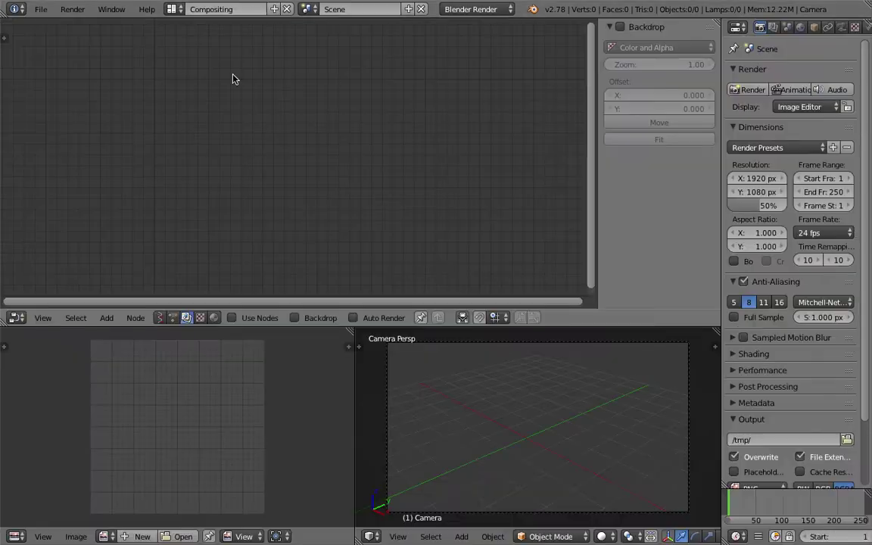
pyautogui.moveTo(397, 327); pyautogui.dragTo(398, 284)
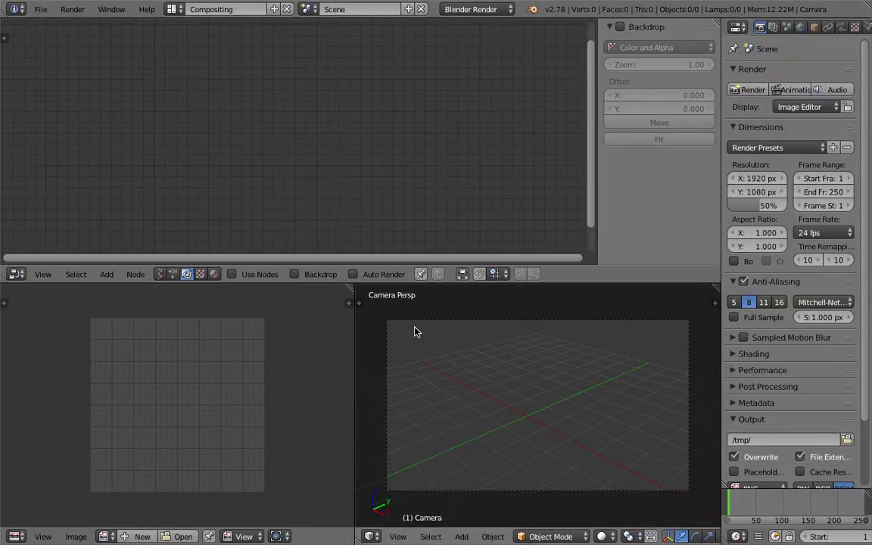
pyautogui.moveTo(415, 331)
pyautogui.mouseDown(button='middle')
pyautogui.moveTo(527, 360)
pyautogui.moveTo(499, 362)
pyautogui.mouseUp(button='middle')
pyautogui.click(159, 274)
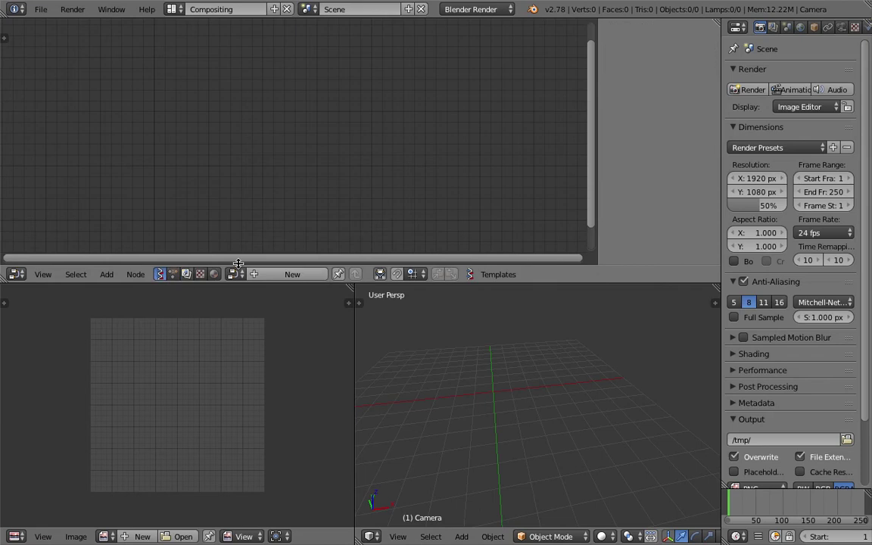
pyautogui.click(303, 274)
# Add a Line node and a Viewer Draw node beside it
pyautogui.press('space')
pyautogui.write('line')
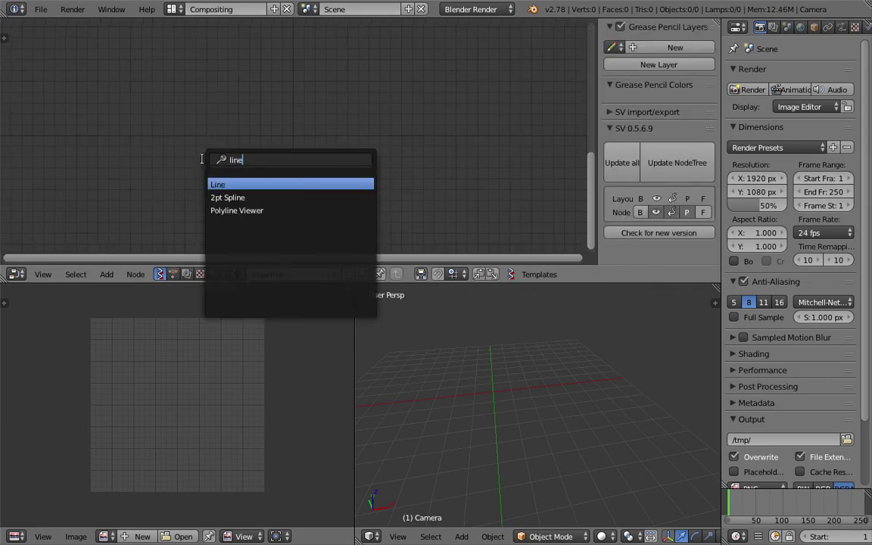
pyautogui.press('Return')
pyautogui.click(209, 146)
pyautogui.press('space')
pyautogui.write('v')
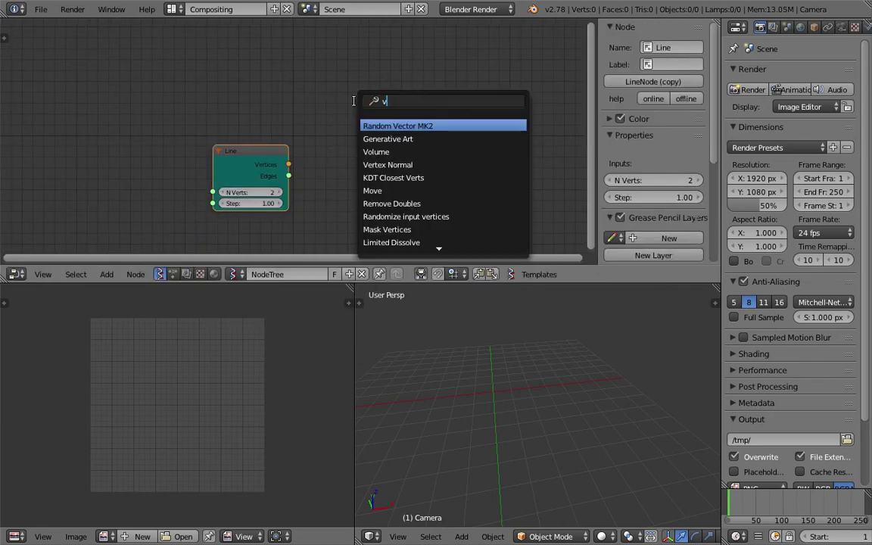
pyautogui.write('v')
pyautogui.press('BackSpace')
pyautogui.write('iewd')
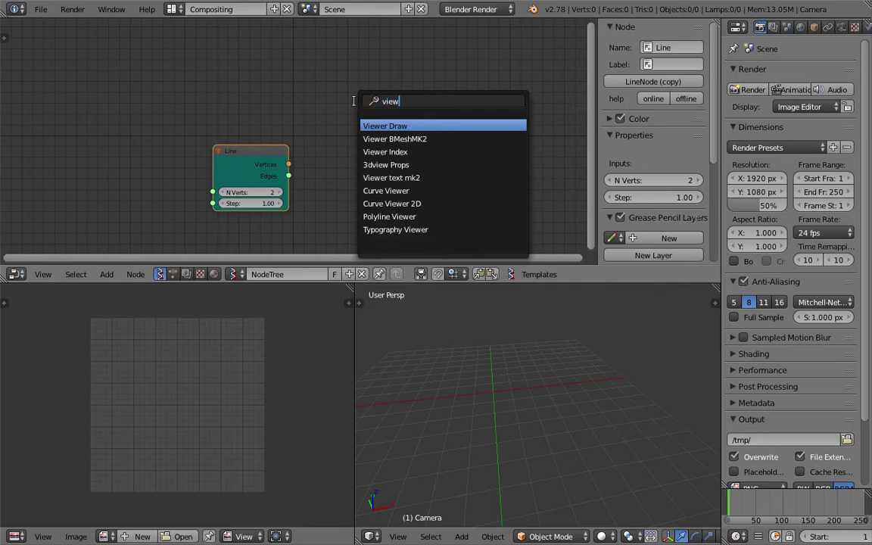
pyautogui.press('Return')
pyautogui.click(322, 92)
# Link Line's Vertices and Edges into Viewer Draw and set N Verts to 8
pyautogui.moveTo(288, 164); pyautogui.dragTo(355, 182)
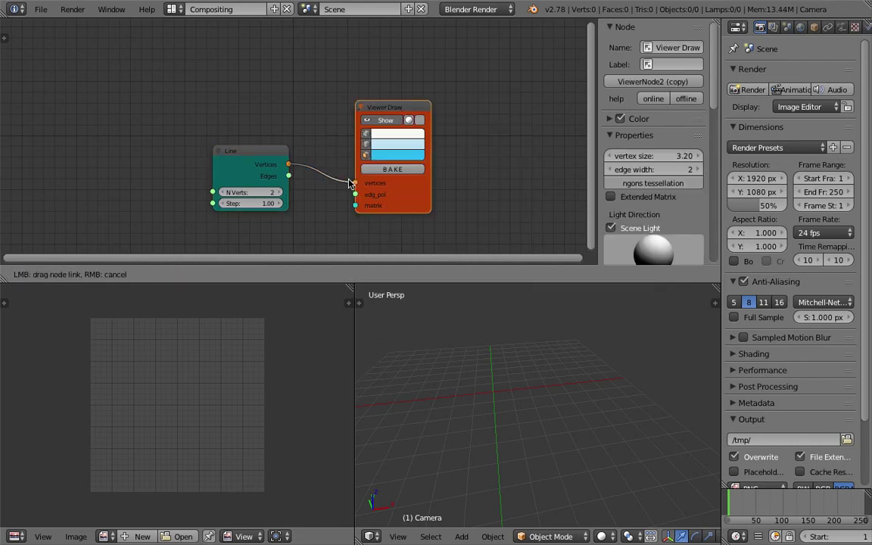
pyautogui.moveTo(289, 176)
pyautogui.mouseDown()
pyautogui.moveTo(355, 194)
pyautogui.moveTo(430, 164)
pyautogui.mouseUp()
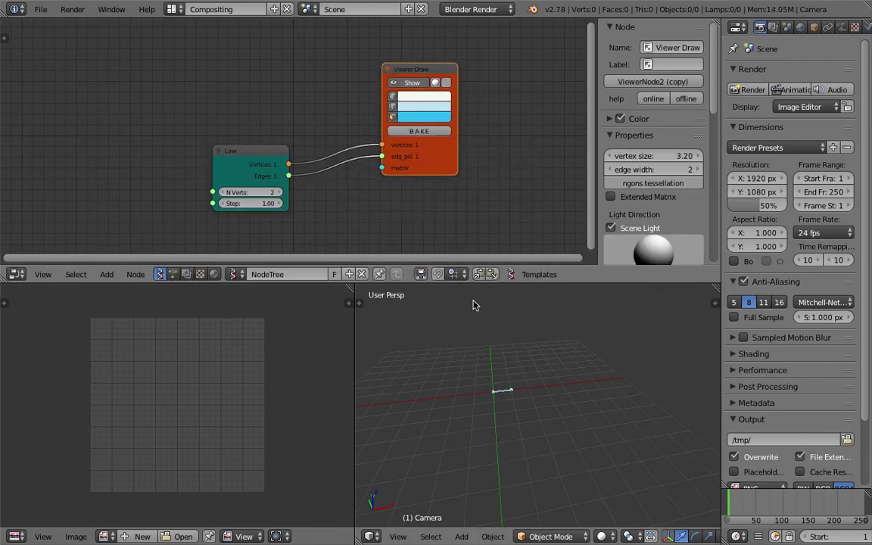
pyautogui.click(279, 196)
pyautogui.moveTo(279, 196); pyautogui.dragTo(318, 196)
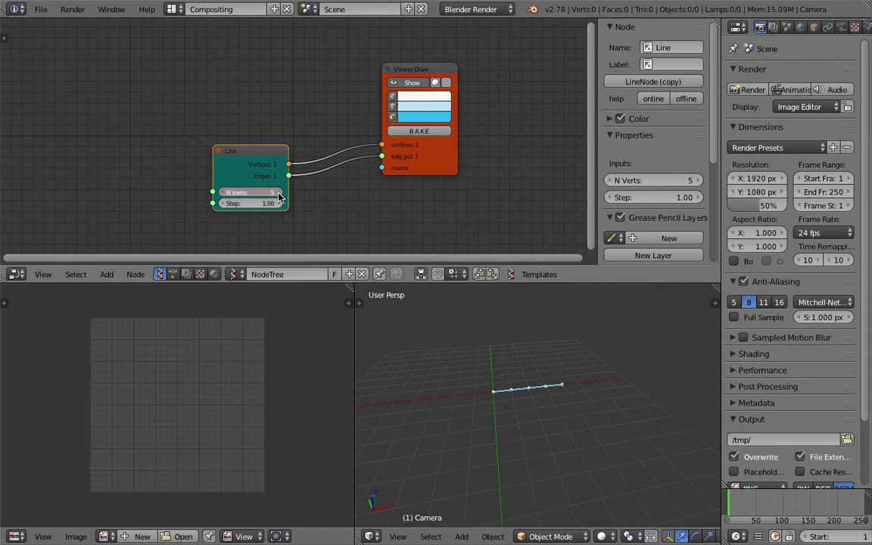
pyautogui.moveTo(578, 399); pyautogui.dragTo(416, 378, button='middle')
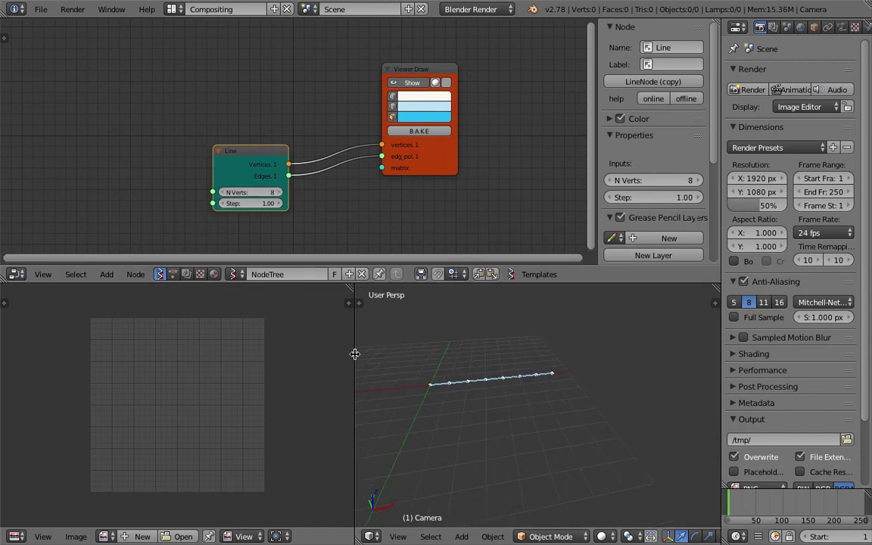
pyautogui.moveTo(355, 352); pyautogui.dragTo(209, 348)
pyautogui.moveTo(363, 378)
pyautogui.mouseDown(button='middle')
pyautogui.moveTo(424, 411)
pyautogui.moveTo(393, 375)
pyautogui.moveTo(379, 402)
pyautogui.mouseUp(button='middle')
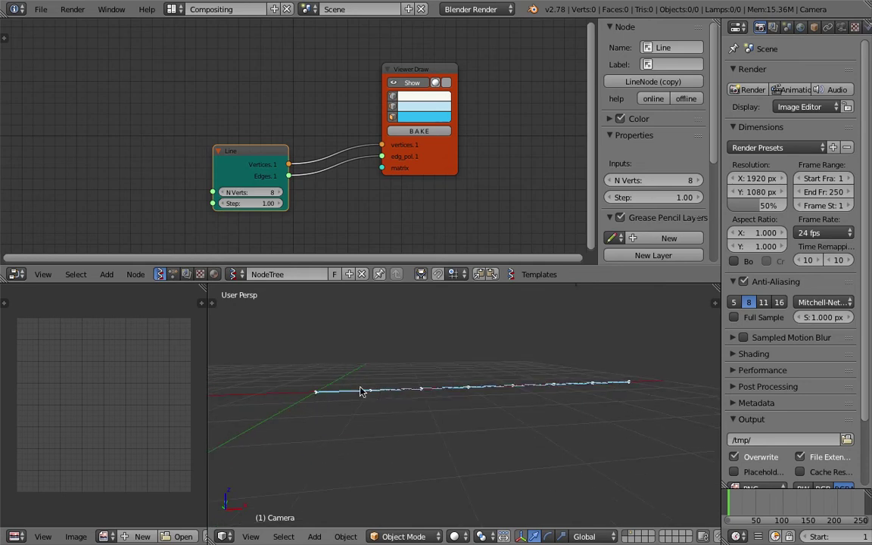
# Sketch five arches rising along the line
pyautogui.moveTo(480, 389)
pyautogui.mouseDown(button='middle')
pyautogui.moveTo(386, 370)
pyautogui.moveTo(312, 395)
pyautogui.mouseUp(button='middle')
pyautogui.moveTo(315, 399)
pyautogui.mouseDown()
pyautogui.moveTo(331, 356)
pyautogui.moveTo(364, 369)
pyautogui.moveTo(369, 393)
pyautogui.moveTo(380, 364)
pyautogui.moveTo(424, 374)
pyautogui.moveTo(473, 370)
pyautogui.moveTo(488, 352)
pyautogui.moveTo(541, 383)
pyautogui.mouseUp()
pyautogui.moveTo(561, 383)
pyautogui.mouseDown(button='middle')
pyautogui.moveTo(415, 375)
pyautogui.moveTo(461, 334)
pyautogui.moveTo(358, 393)
pyautogui.moveTo(317, 374)
pyautogui.moveTo(314, 358)
pyautogui.moveTo(314, 391)
pyautogui.mouseUp(button='middle')
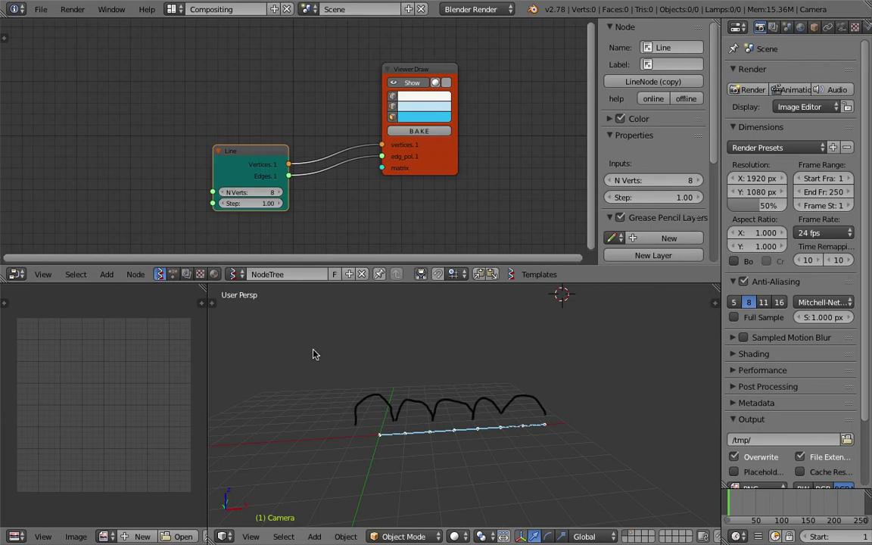
# Sketch a sine wave with sin() and abs() labels and an axis marked 0
pyautogui.moveTo(302, 350)
pyautogui.mouseDown()
pyautogui.moveTo(363, 338)
pyautogui.moveTo(402, 341)
pyautogui.moveTo(404, 352)
pyautogui.moveTo(504, 351)
pyautogui.mouseUp()
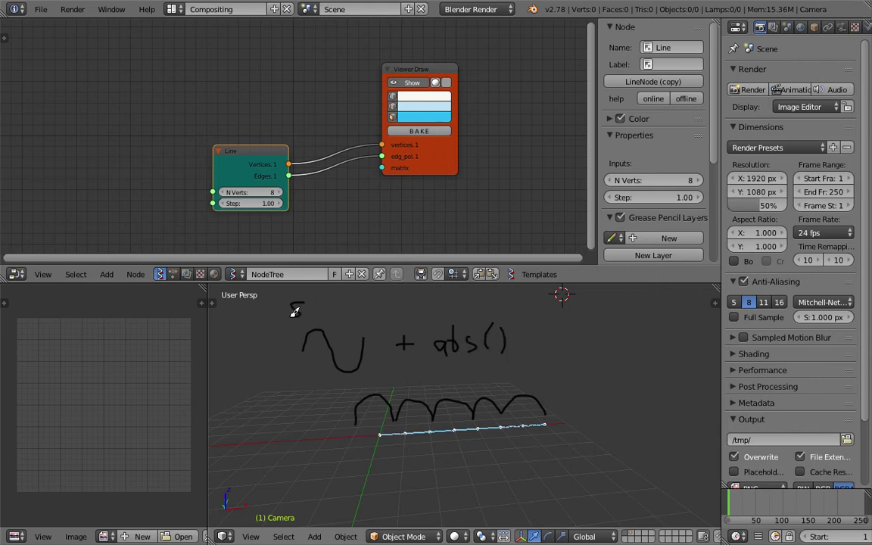
pyautogui.moveTo(309, 304)
pyautogui.mouseDown()
pyautogui.moveTo(308, 315)
pyautogui.moveTo(358, 320)
pyautogui.mouseUp()
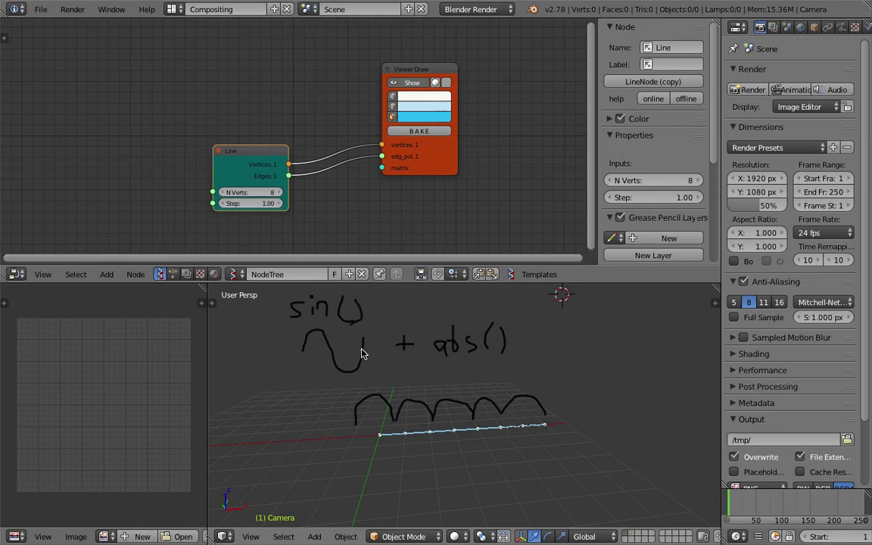
pyautogui.moveTo(362, 323)
pyautogui.mouseDown(button='middle')
pyautogui.moveTo(374, 358)
pyautogui.moveTo(454, 362)
pyautogui.mouseUp(button='middle')
pyautogui.moveTo(481, 369)
pyautogui.mouseDown()
pyautogui.moveTo(532, 387)
pyautogui.moveTo(544, 365)
pyautogui.moveTo(563, 364)
pyautogui.mouseUp()
pyautogui.moveTo(511, 337); pyautogui.dragTo(511, 345)
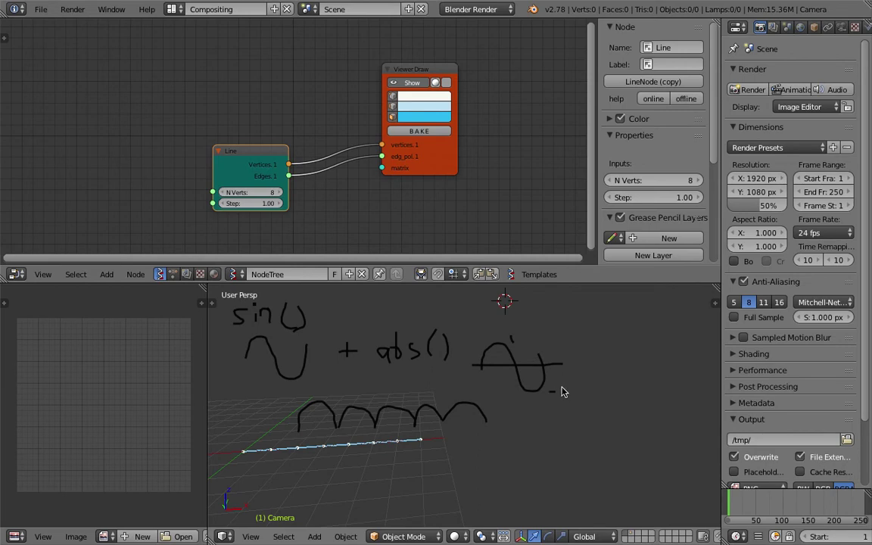
pyautogui.moveTo(569, 358); pyautogui.dragTo(568, 359)
# Draw a three-hump arch above the sine curve
pyautogui.moveTo(471, 345); pyautogui.dragTo(325, 370, button='middle')
pyautogui.moveTo(451, 342); pyautogui.dragTo(569, 311)
pyautogui.moveTo(570, 311)
pyautogui.mouseDown(button='middle')
pyautogui.moveTo(570, 360)
pyautogui.moveTo(660, 333)
pyautogui.mouseUp(button='middle')
# Delete the grease-pencil layer to clear the sketch notes
pyautogui.press('n')
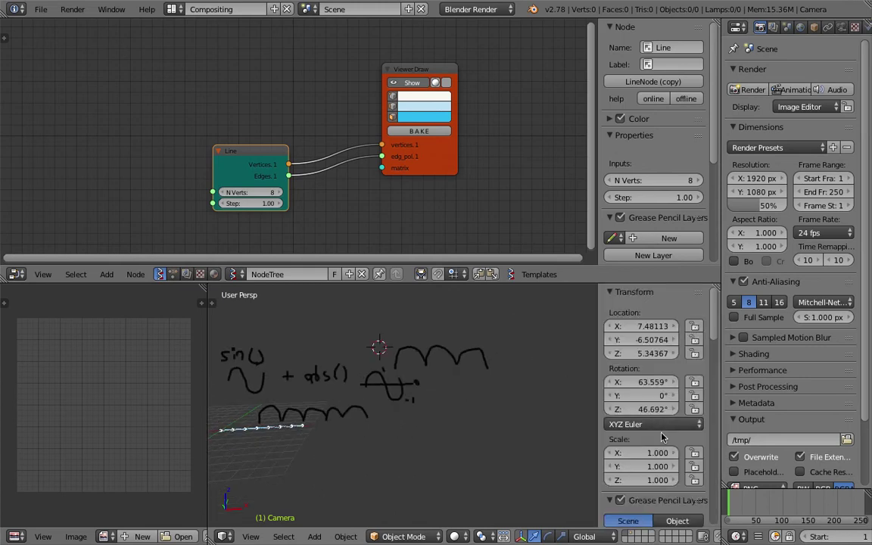
pyautogui.scroll(-3, 660, 437)
pyautogui.scroll(-3, 660, 437)
pyautogui.click(697, 377)
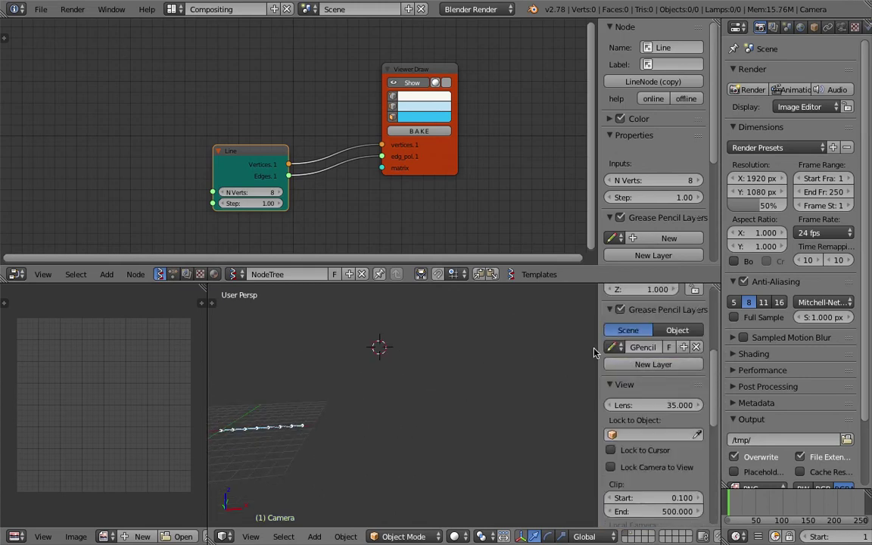
pyautogui.press('n')
pyautogui.moveTo(569, 399)
pyautogui.mouseDown(button='middle')
pyautogui.moveTo(555, 366)
pyautogui.moveTo(372, 416)
pyautogui.mouseUp(button='middle')
# Move Viewer Draw further right and pan the node tree higher
pyautogui.moveTo(439, 168); pyautogui.dragTo(491, 153)
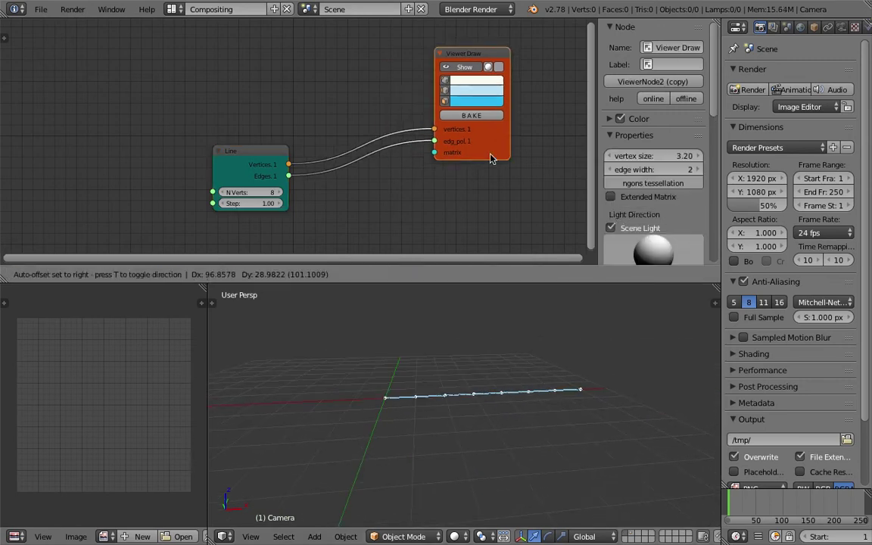
pyautogui.scroll(-1, 384, 176)
pyautogui.moveTo(384, 175); pyautogui.dragTo(309, 137, button='middle')
pyautogui.press('n')
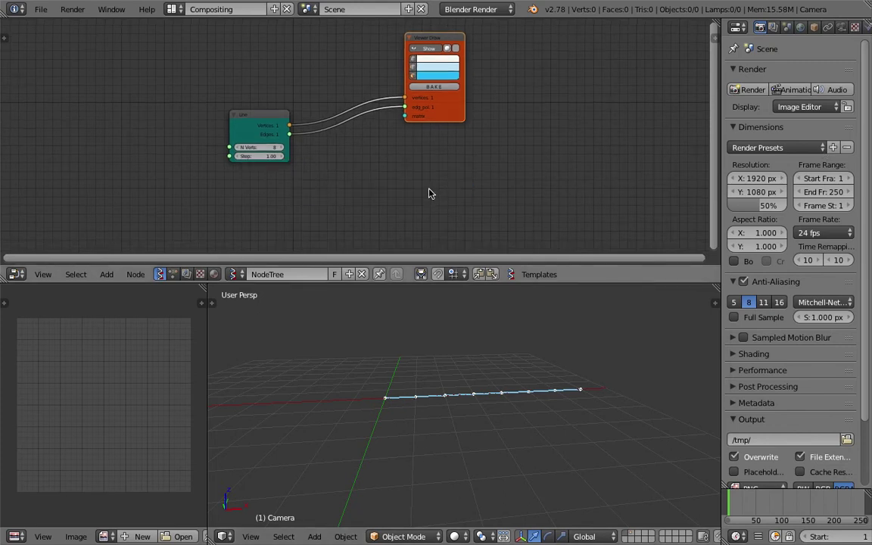
# Add an Adaptive Edges node below Viewer Draw
pyautogui.press('space')
pyautogui.write('adap')
pyautogui.press('Down')
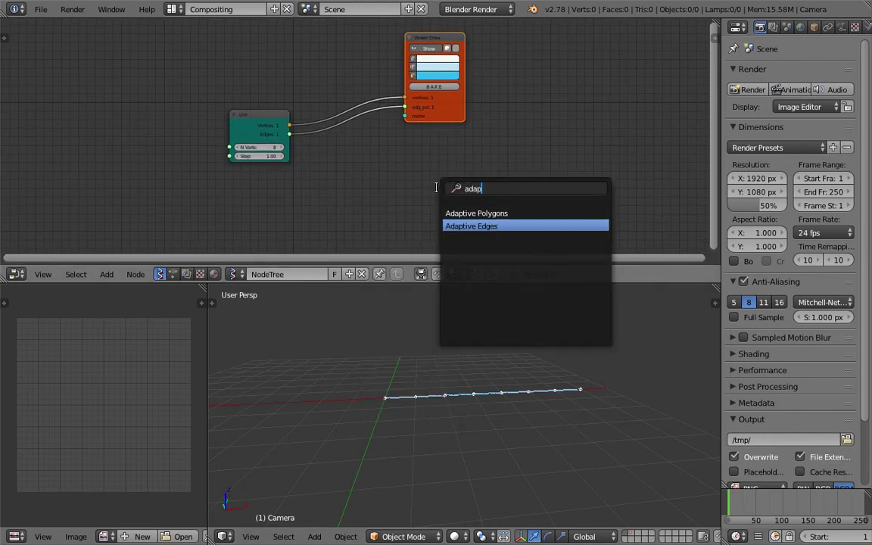
pyautogui.press('Return')
pyautogui.click(409, 150)
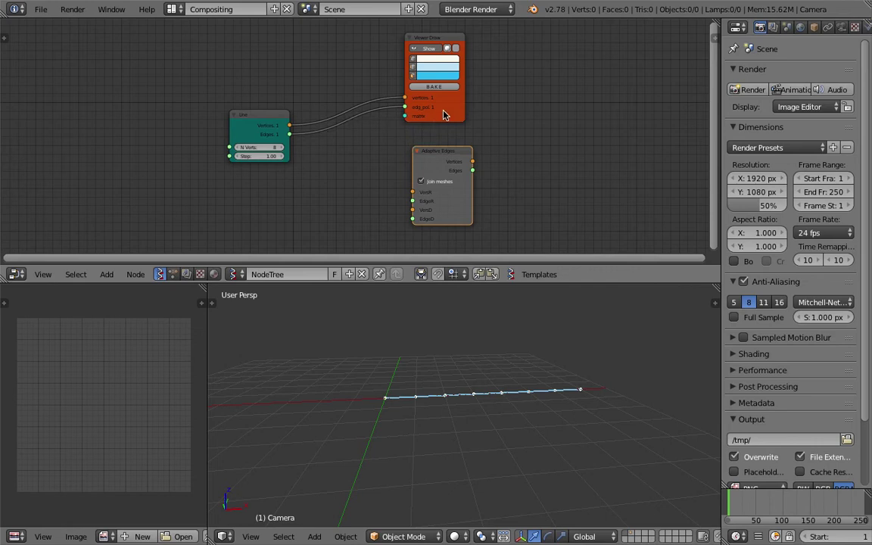
pyautogui.moveTo(444, 112); pyautogui.dragTo(451, 112)
pyautogui.scroll(2, 468, 128)
pyautogui.scroll(1, 469, 127)
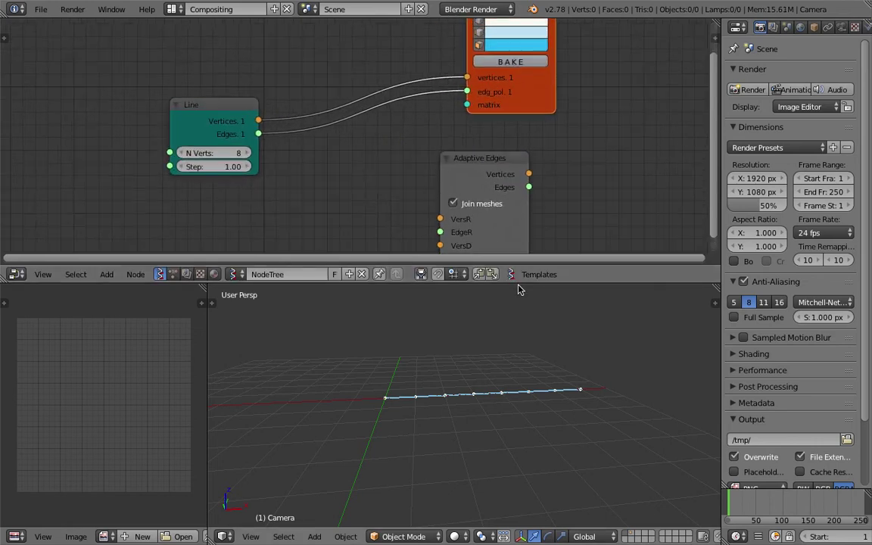
pyautogui.moveTo(520, 284); pyautogui.dragTo(519, 348)
pyautogui.moveTo(510, 249); pyautogui.dragTo(537, 240)
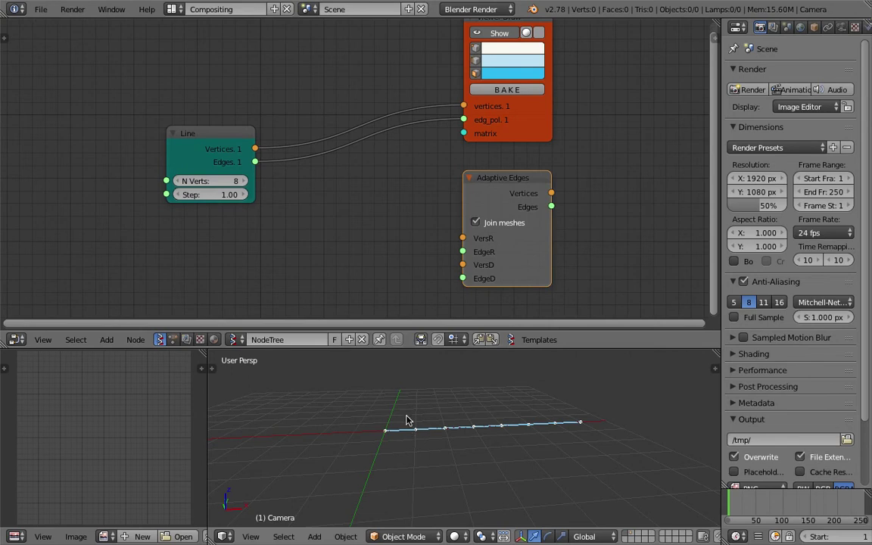
# Connect Line's Vertices to VersR and Edges to EdgeR on Adaptive Edges
pyautogui.moveTo(415, 440); pyautogui.dragTo(380, 449, button='middle')
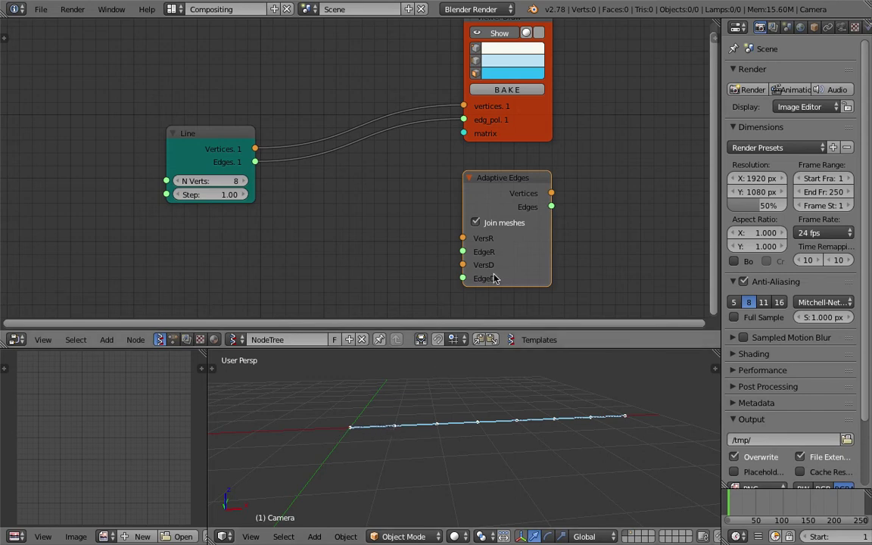
pyautogui.moveTo(500, 194); pyautogui.dragTo(453, 195)
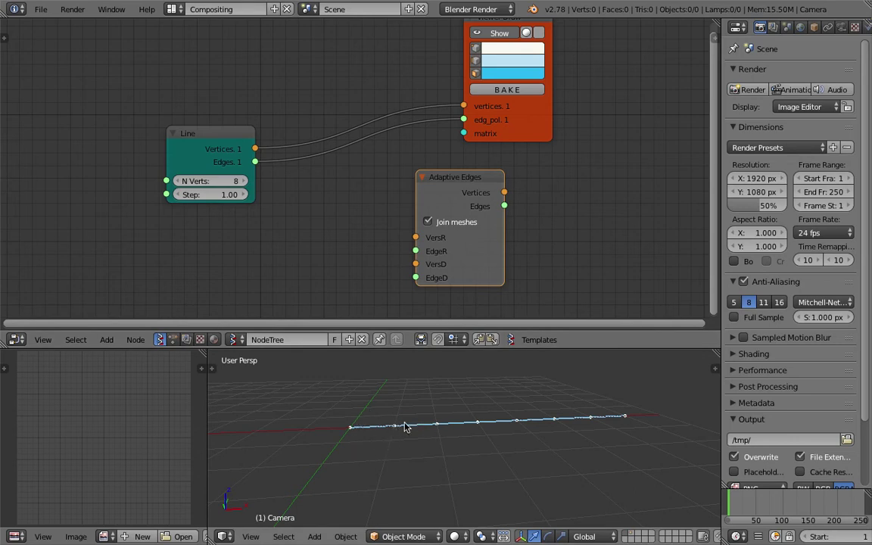
pyautogui.keyDown('ctrl'); pyautogui.scroll(4, 414, 273); pyautogui.keyUp('ctrl')
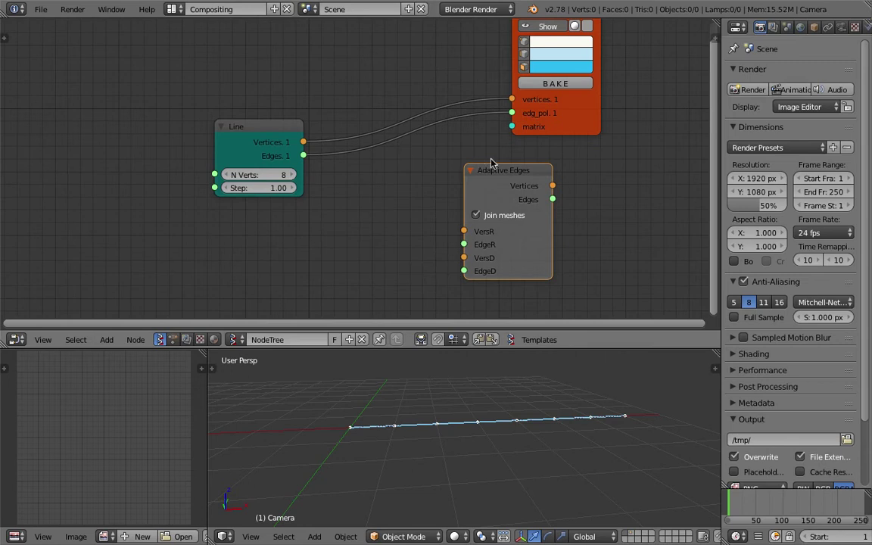
pyautogui.scroll(1, 469, 227)
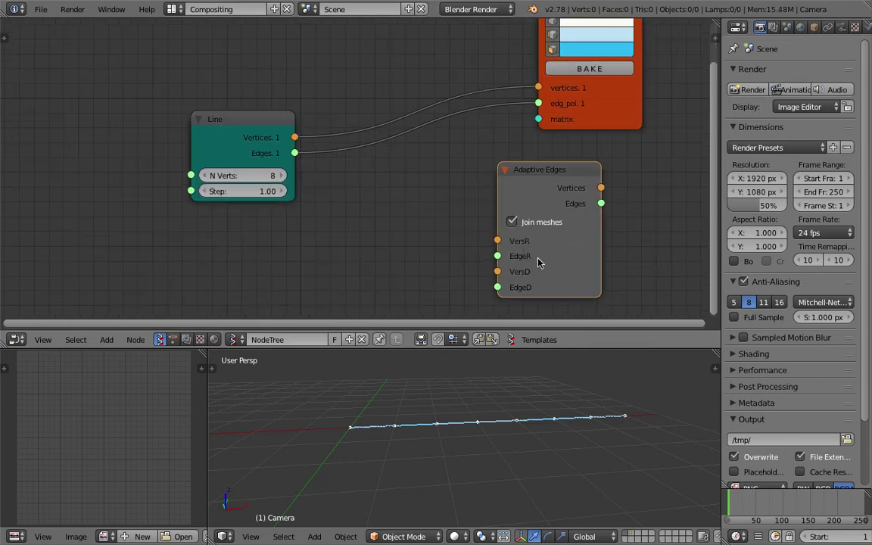
pyautogui.scroll(-1, 485, 258)
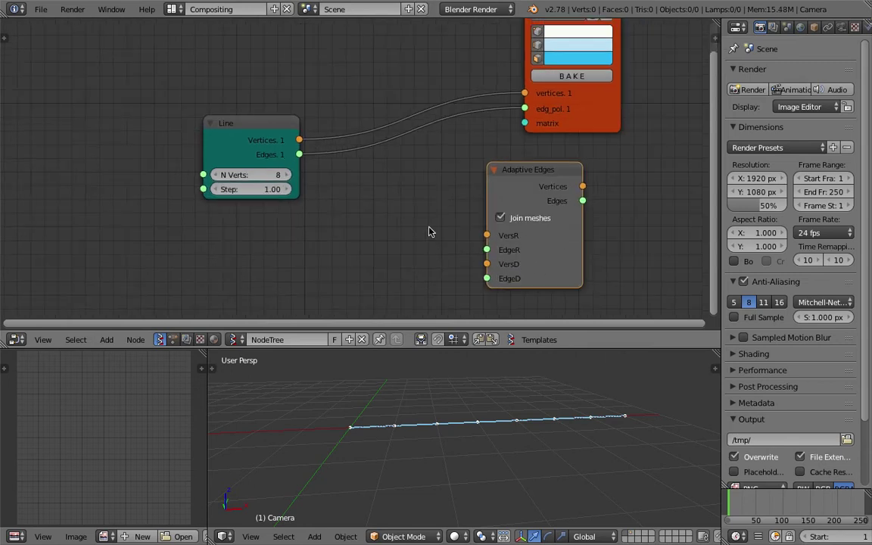
pyautogui.moveTo(296, 121); pyautogui.dragTo(467, 215)
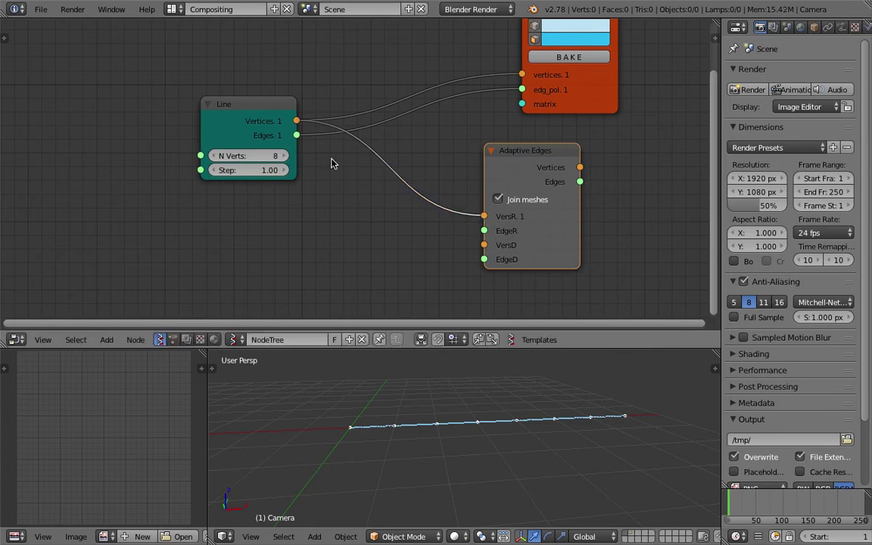
pyautogui.moveTo(296, 134); pyautogui.dragTo(483, 230)
pyautogui.scroll(-2, 410, 229)
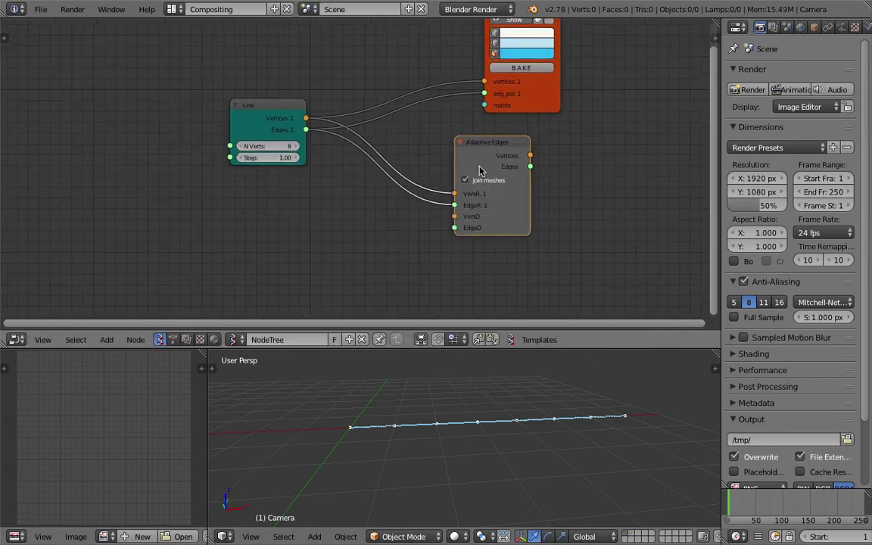
pyautogui.moveTo(479, 170); pyautogui.dragTo(535, 164)
# Save over adaptive_edge_001.blend
pyautogui.hotkey('ctrl', 's')
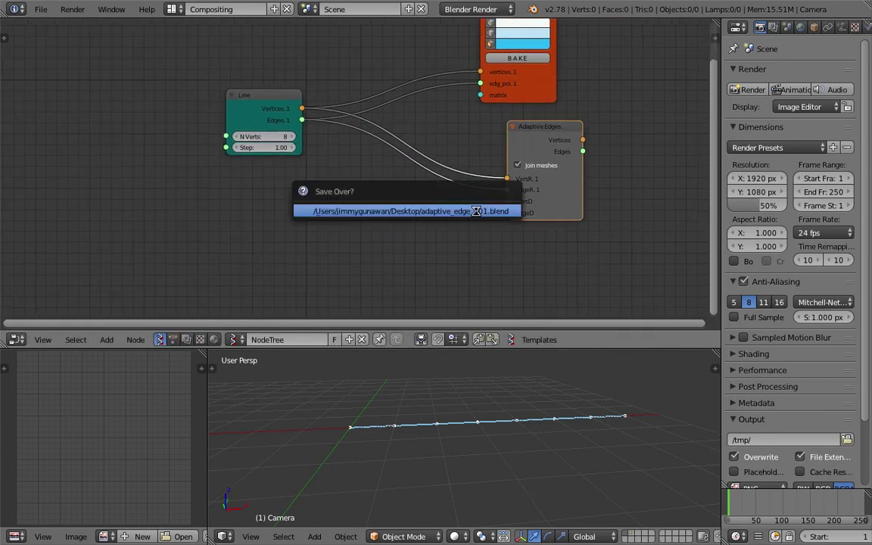
pyautogui.click(476, 211)
pyautogui.moveTo(355, 197); pyautogui.dragTo(368, 168, button='middle')
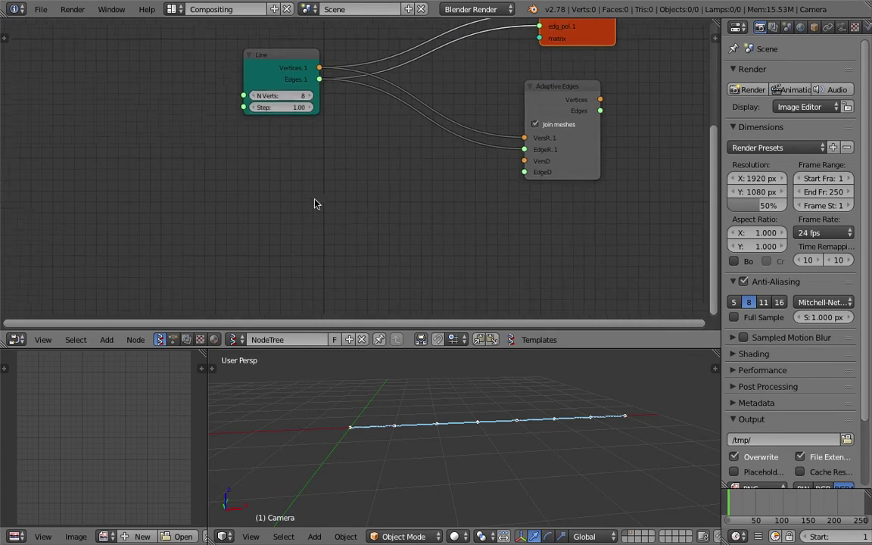
pyautogui.scroll(-2, 333, 202)
# Duplicate Viewer Draw below Adaptive Edges and set its middle colour to pink
pyautogui.hotkey('shift', 'd')
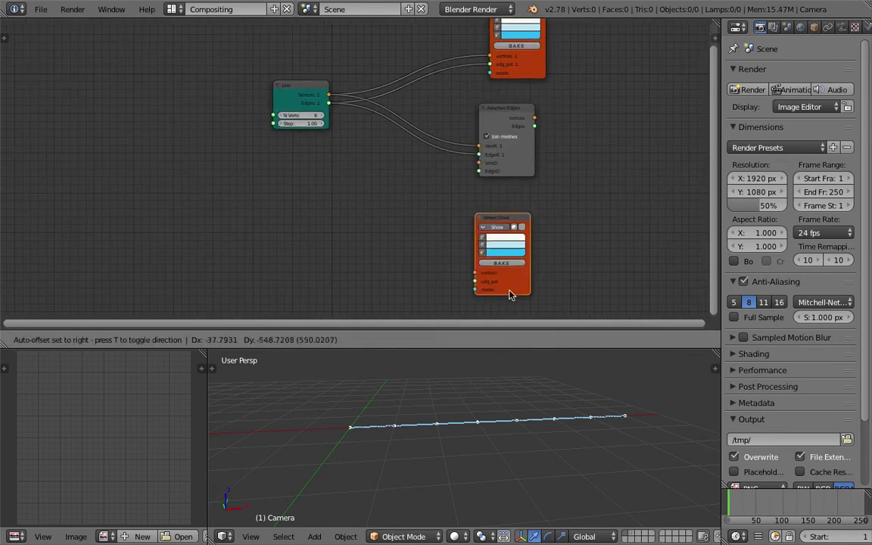
pyautogui.click(513, 294)
pyautogui.click(503, 252)
pyautogui.scroll(1, 362, 202)
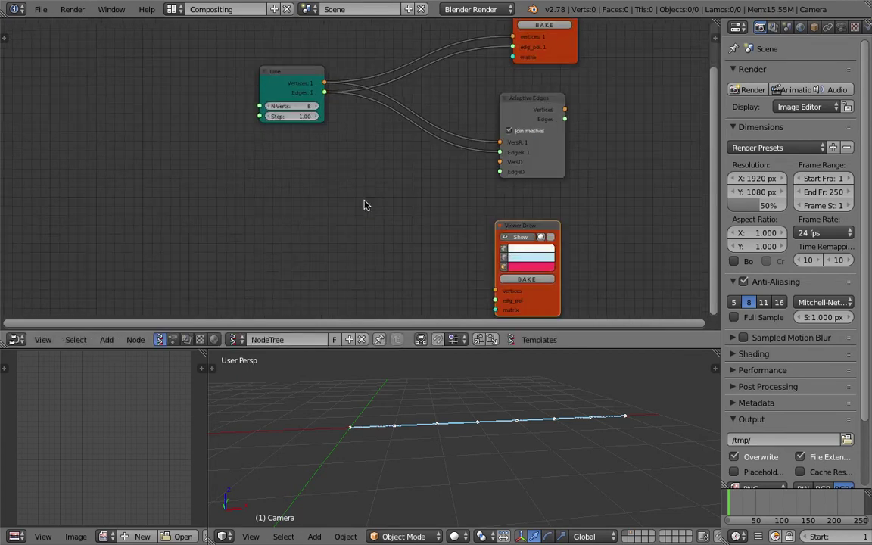
pyautogui.press('space')
pyautogui.click(545, 261)
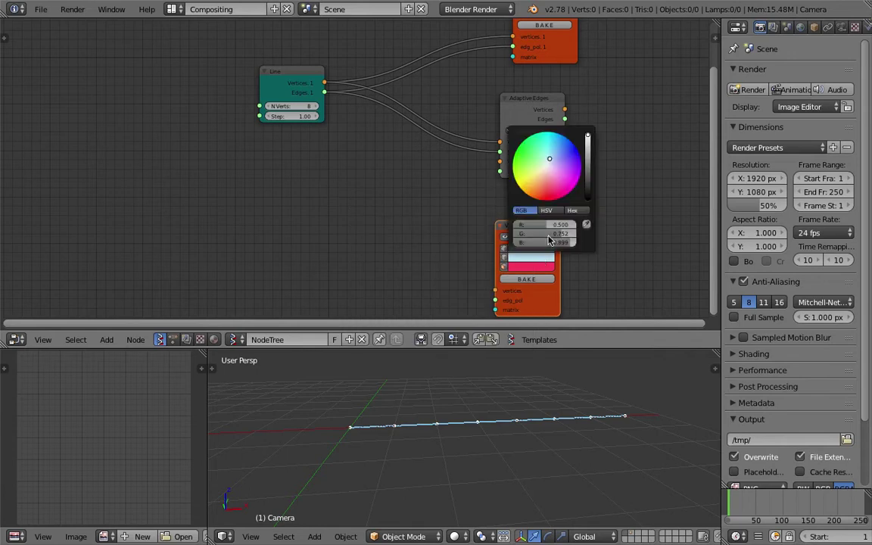
pyautogui.click(496, 217)
# Lighten the copy's colour swatches to lighter pink and red tones
pyautogui.hotkey('shift', 'a')
pyautogui.click(373, 212)
pyautogui.write('adaptive')
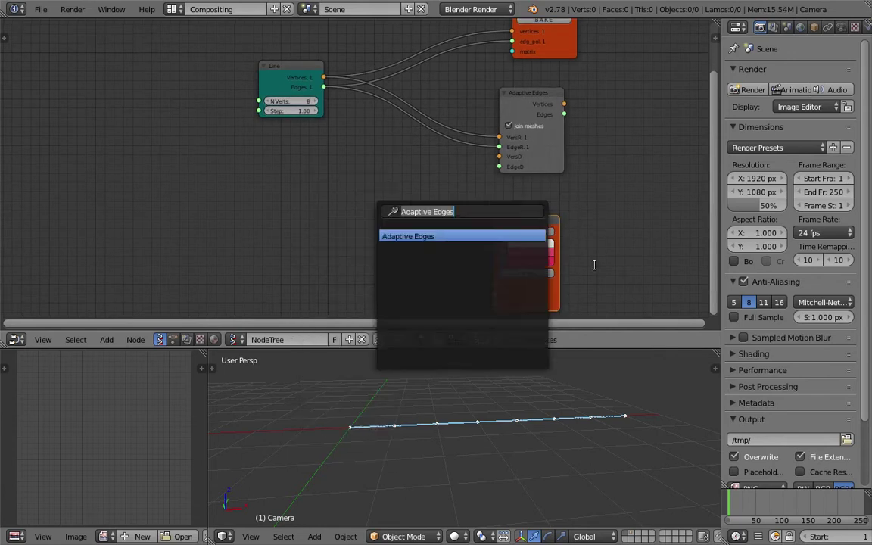
pyautogui.press('Escape')
pyautogui.click(530, 252)
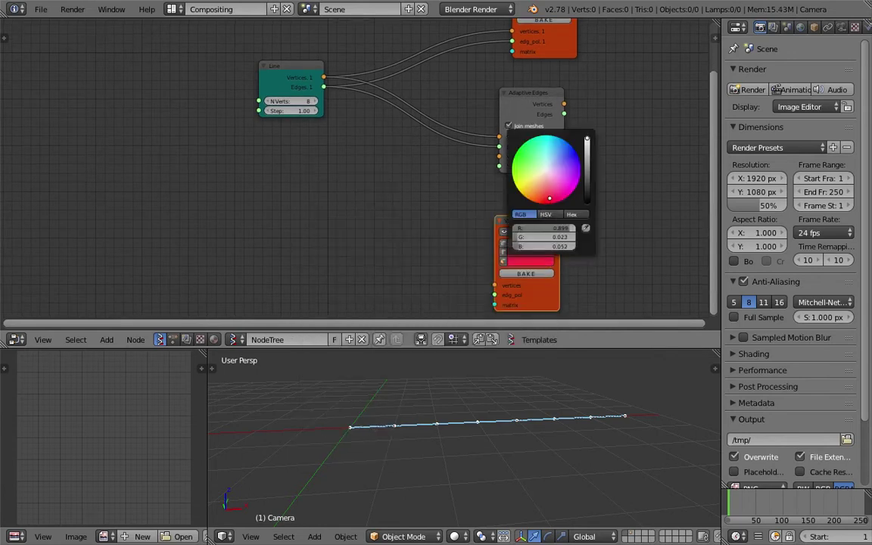
pyautogui.click(530, 257)
pyautogui.click(549, 175)
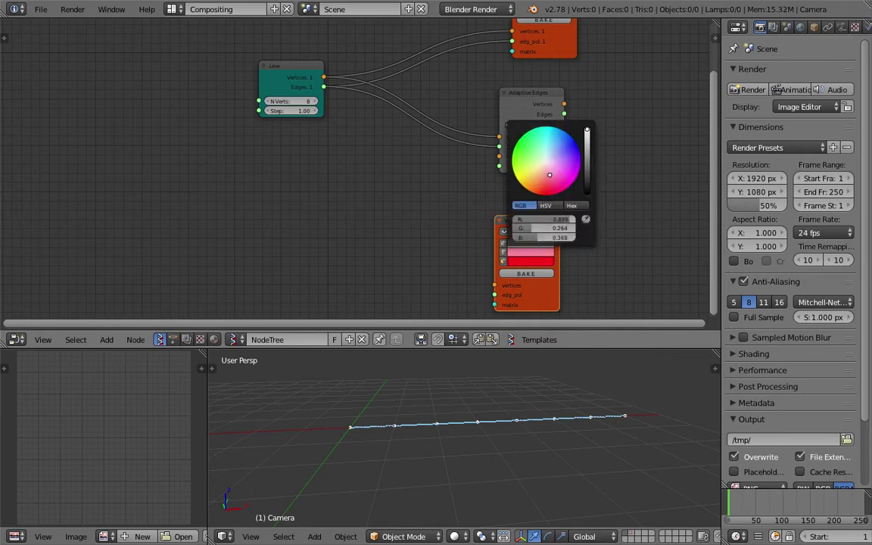
pyautogui.hotkey('shift', 'a')
pyautogui.click(241, 219)
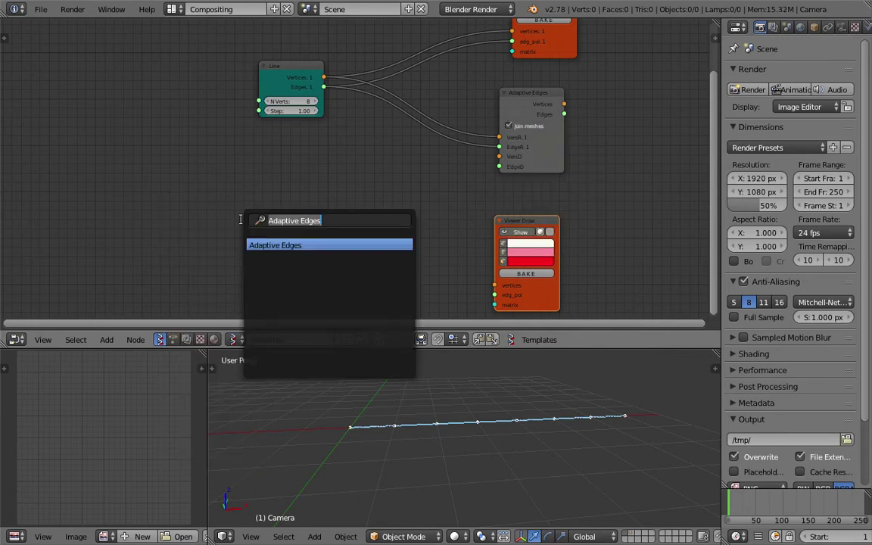
# Add a 2pt Spline node left of Viewer Draw
pyautogui.write('2')
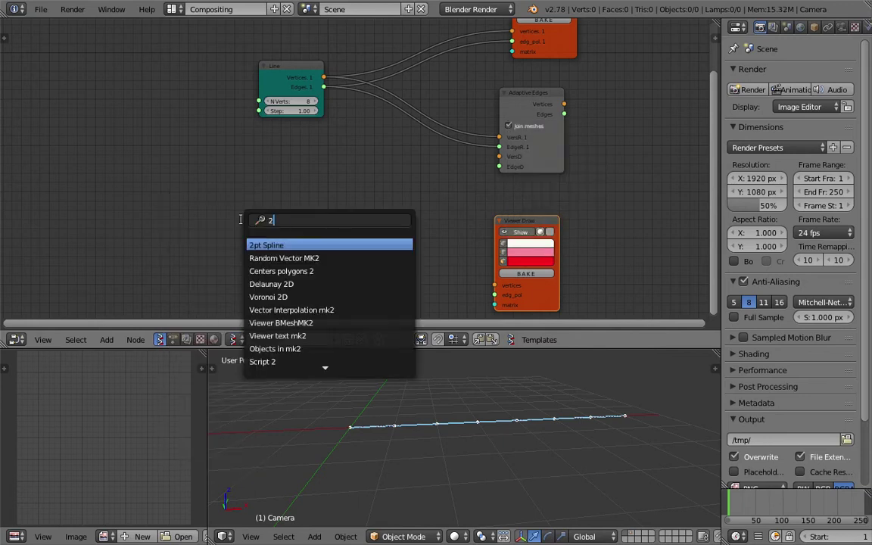
pyautogui.press('Return')
pyautogui.click(243, 176)
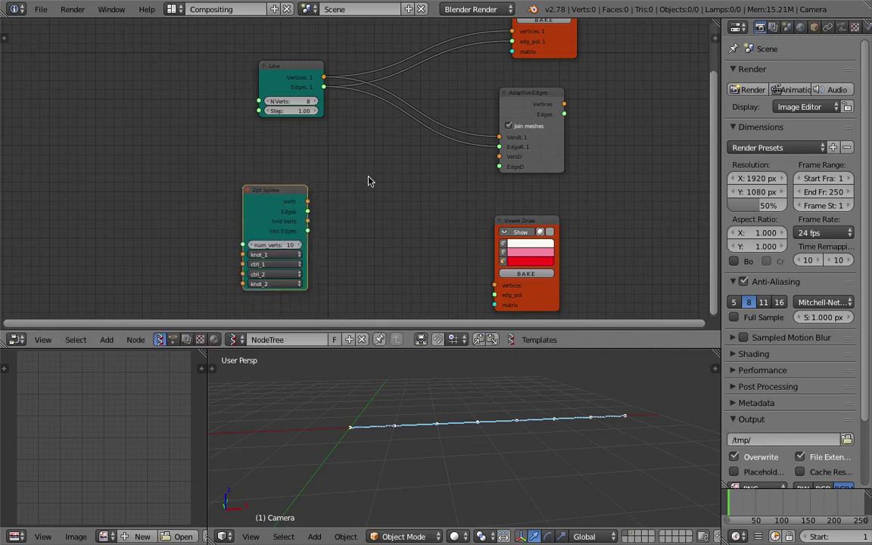
# Add a 3pt Arc node next to the spline
pyautogui.hotkey('shift', 'a')
pyautogui.click(367, 178)
pyautogui.write('2d')
pyautogui.press('BackSpace')
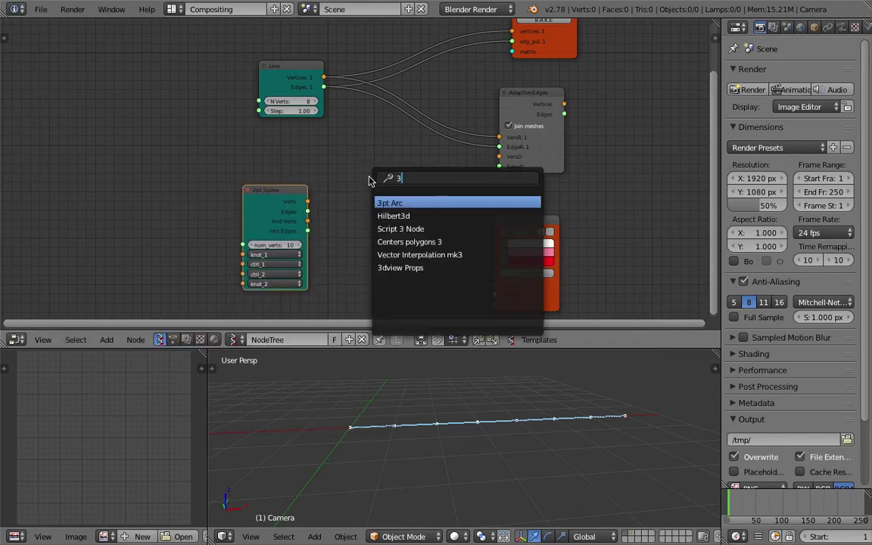
pyautogui.press('Return')
pyautogui.scroll(1, 371, 178)
pyautogui.scroll(1, 383, 167)
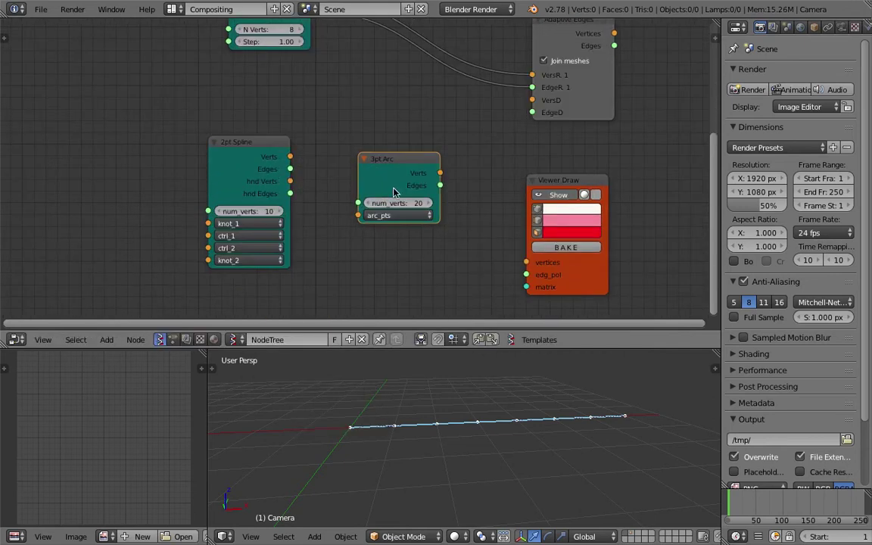
pyautogui.click(395, 154)
# Place the 3pt Arc node beneath 2pt Spline and tidy the layout
pyautogui.scroll(1, 393, 179)
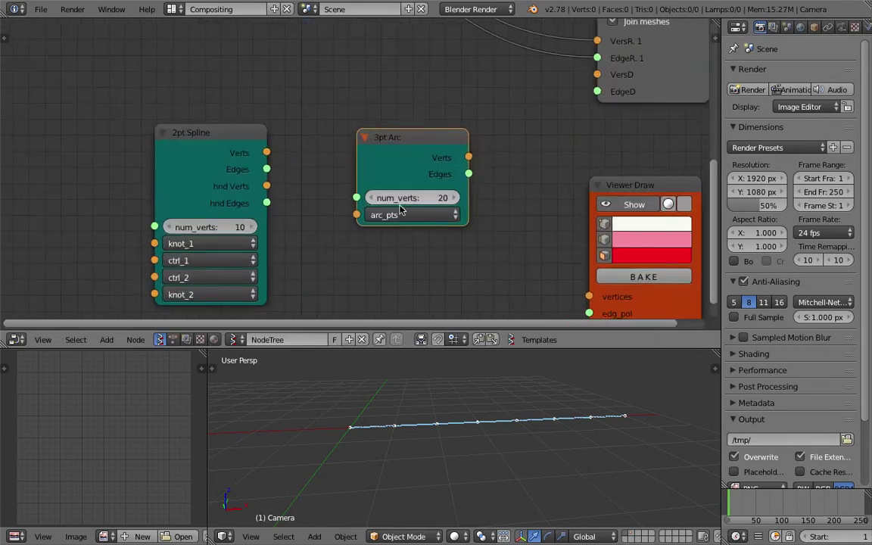
pyautogui.scroll(-1, 399, 212)
pyautogui.scroll(-1, 393, 197)
pyautogui.scroll(-1, 357, 128)
pyautogui.moveTo(384, 89); pyautogui.dragTo(212, 280)
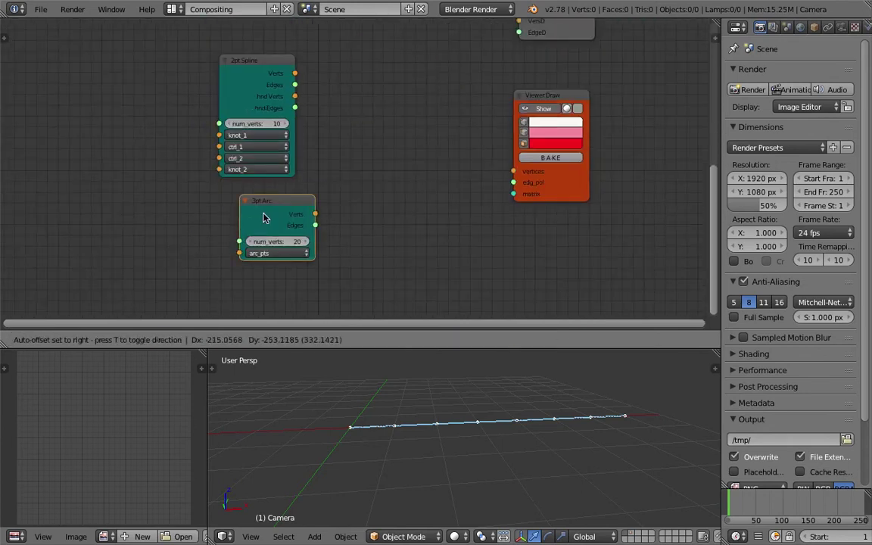
pyautogui.moveTo(258, 102); pyautogui.dragTo(230, 140)
pyautogui.moveTo(162, 154)
pyautogui.mouseDown(button='middle')
pyautogui.moveTo(267, 118)
pyautogui.moveTo(227, 166)
pyautogui.mouseUp(button='middle')
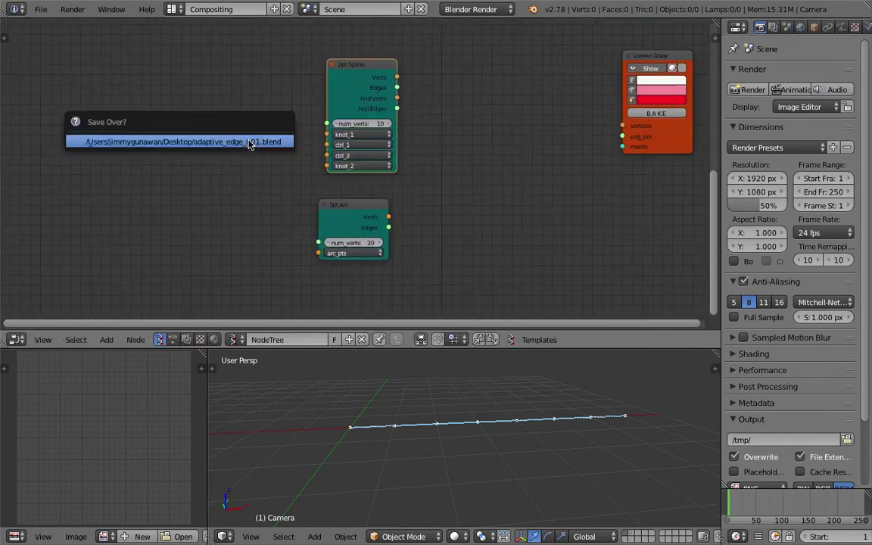
pyautogui.scroll(1, 176, 219)
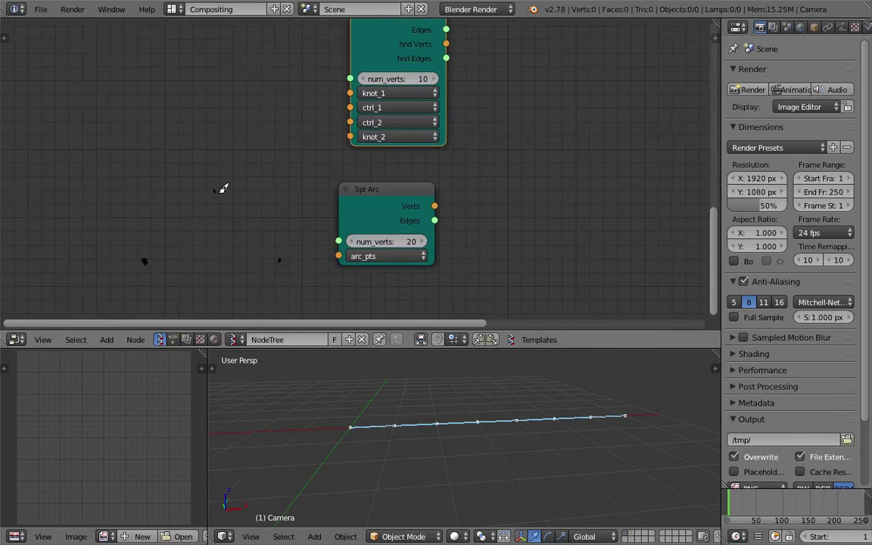
# Sketch a three-point arc shape on the node canvas
pyautogui.moveTo(161, 252); pyautogui.dragTo(215, 193)
pyautogui.moveTo(327, 91); pyautogui.dragTo(329, 190, button='middle')
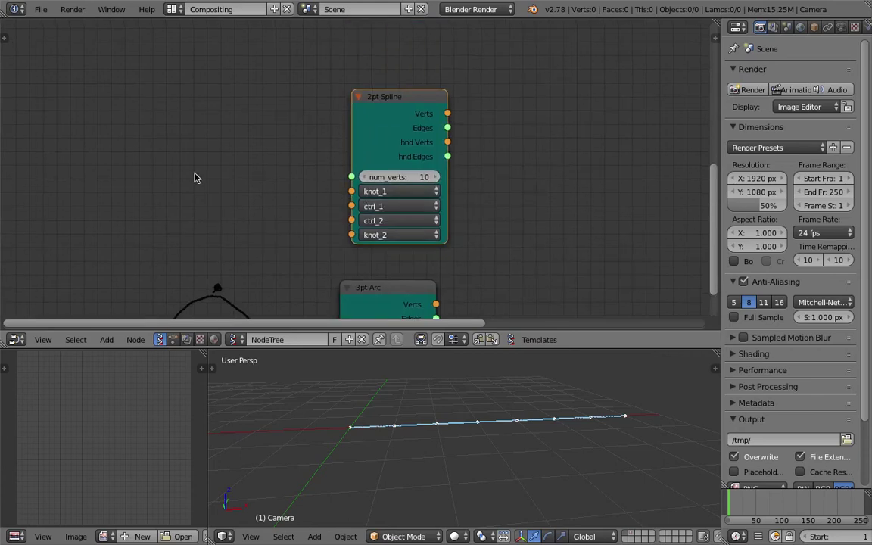
pyautogui.scroll(-1, 150, 172)
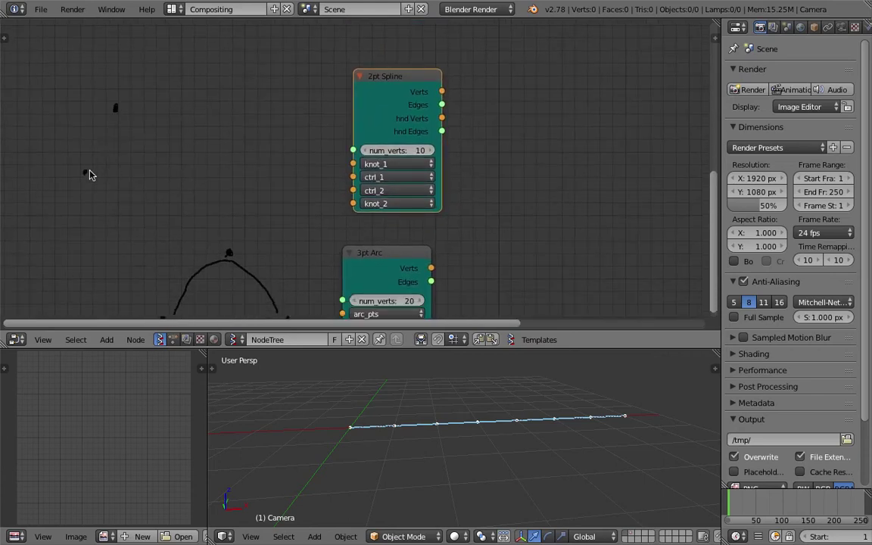
# Sketch a knotted curved spline beside 2pt Spline and save over the file
pyautogui.moveTo(85, 171); pyautogui.dragTo(220, 167)
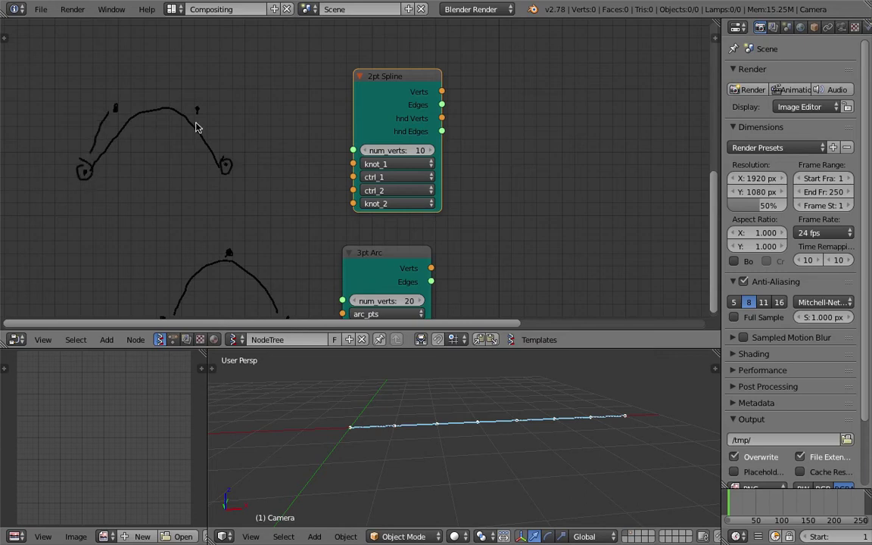
pyautogui.scroll(-2, 176, 117)
pyautogui.hotkey('ctrl', 's')
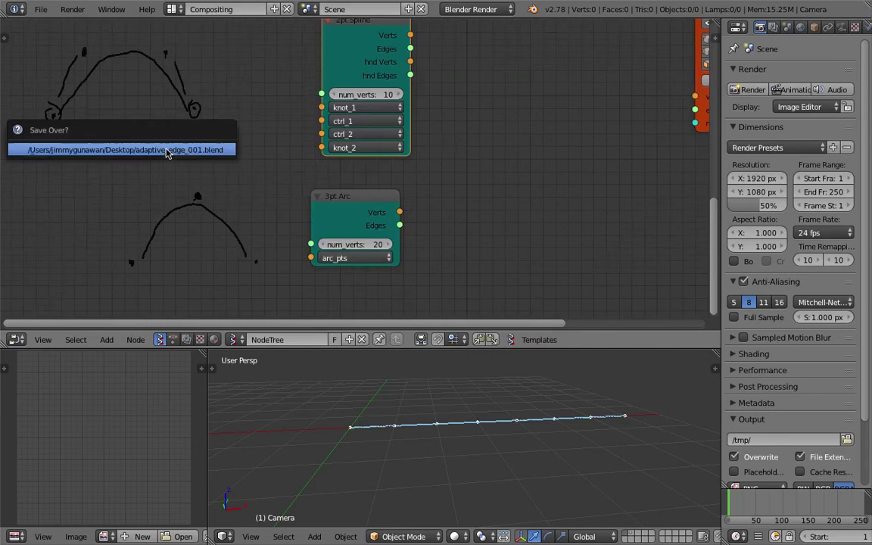
pyautogui.click(165, 148)
# Move the 2pt Spline node to the right and save the file
pyautogui.moveTo(200, 146); pyautogui.dragTo(181, 129, button='middle')
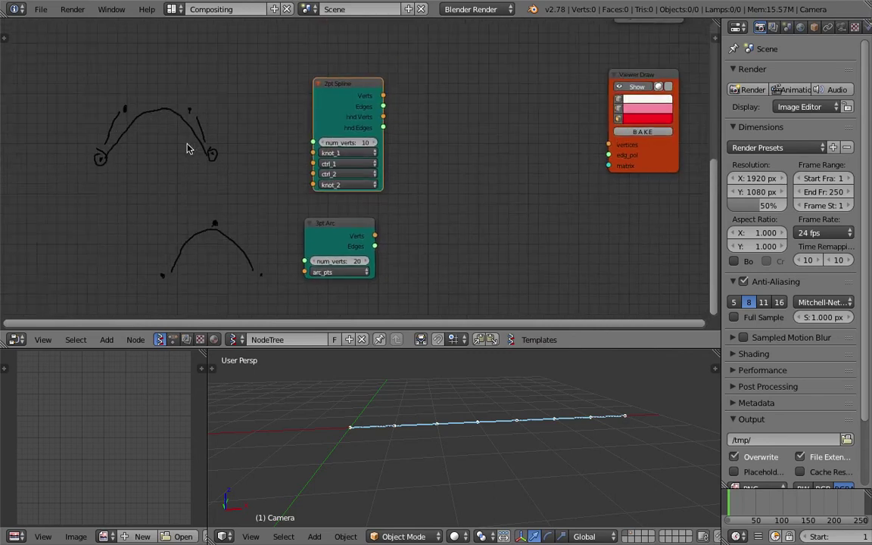
pyautogui.moveTo(318, 85); pyautogui.dragTo(409, 93)
pyautogui.scroll(2, 409, 92)
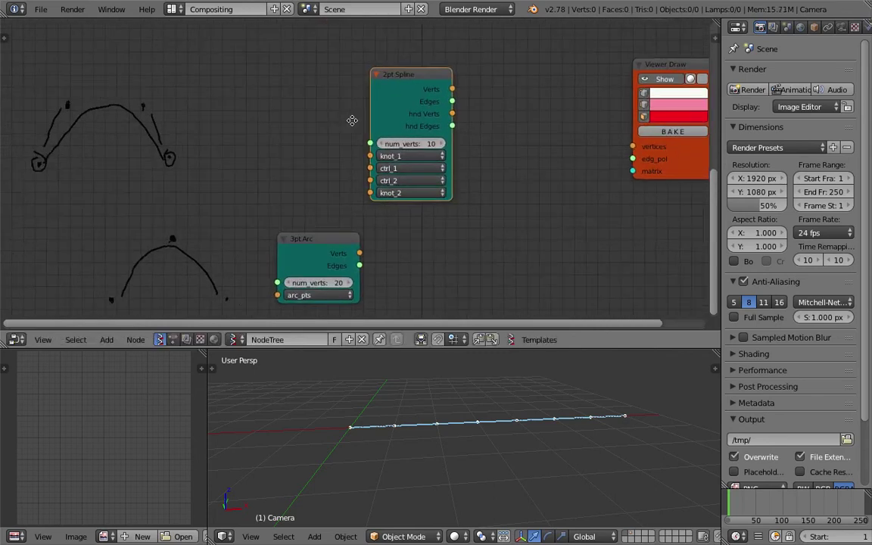
pyautogui.hotkey('ctrl', 's')
pyautogui.click(428, 93)
pyautogui.scroll(-2, 406, 114)
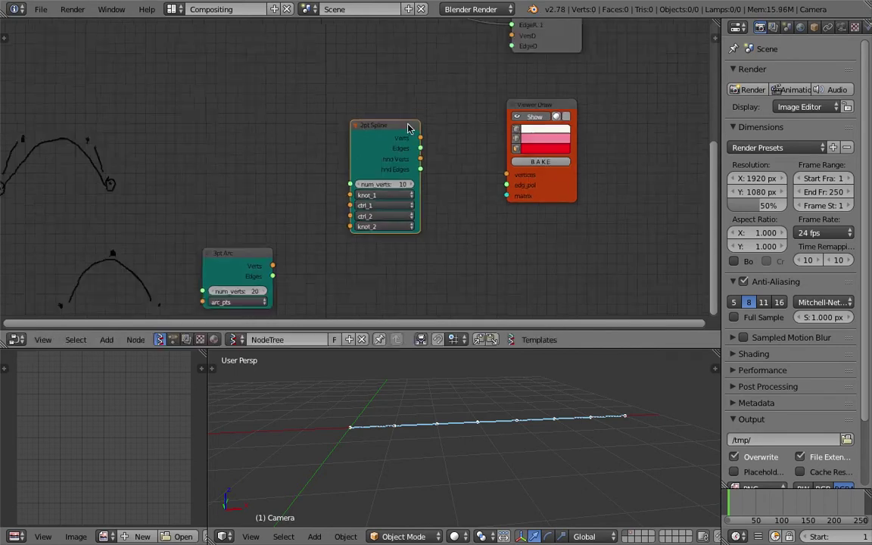
pyautogui.hotkey('ctrl', 's')
pyautogui.click(321, 127)
# Add a Vector in node from a 'vec' search and position it near the 2pt Spline
pyautogui.hotkey('shift', 'a')
pyautogui.click(173, 143)
pyautogui.press('BackSpace')
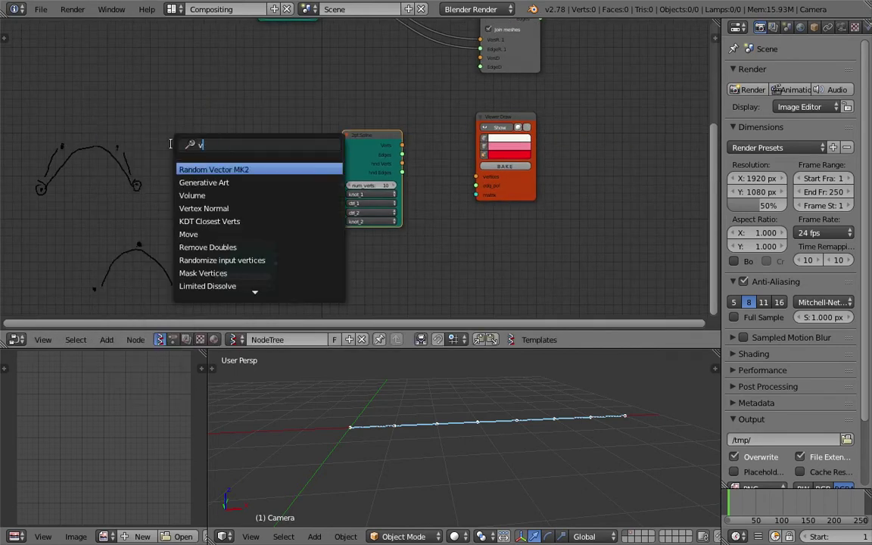
pyautogui.write('vec')
pyautogui.press('Down')
pyautogui.press('Return')
pyautogui.click(265, 51)
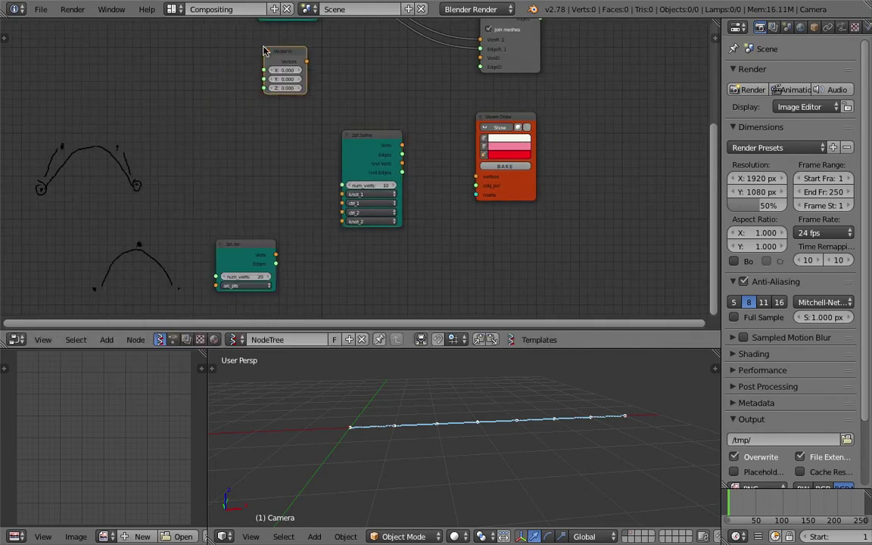
pyautogui.moveTo(339, 135); pyautogui.dragTo(378, 112)
pyautogui.click(301, 53)
pyautogui.moveTo(301, 53); pyautogui.dragTo(346, 63)
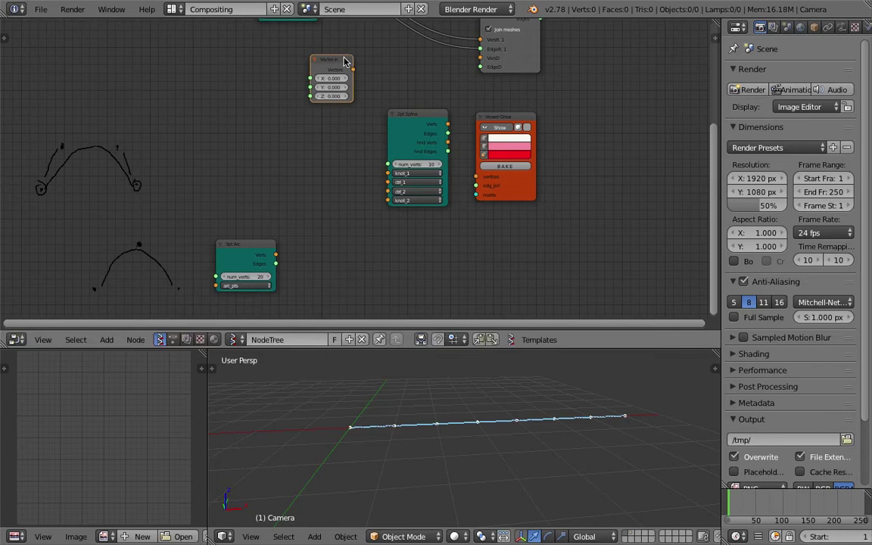
# Duplicate the Vector in node three times, stacking the copies vertically
pyautogui.hotkey('shift', 'd')
pyautogui.click(343, 227)
pyautogui.hotkey('shift', 'd')
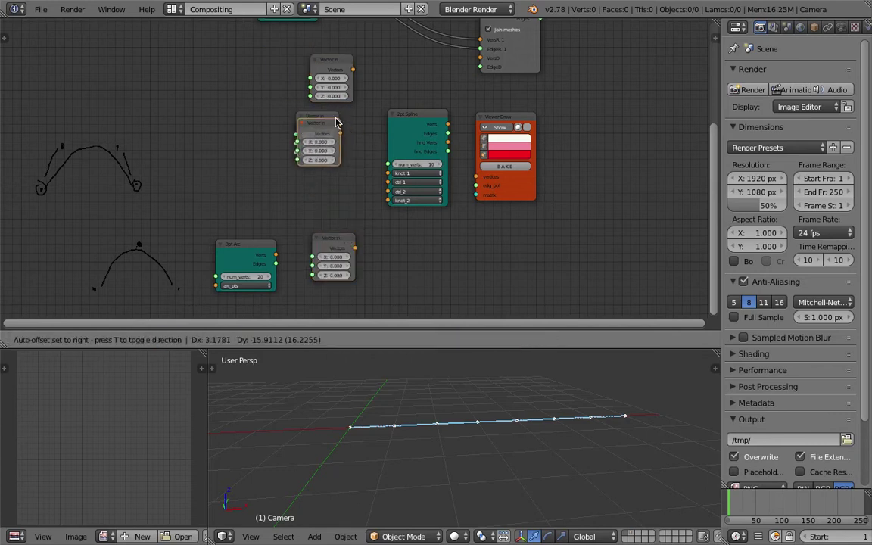
pyautogui.click(328, 106)
pyautogui.hotkey('shift', 'd')
pyautogui.click(346, 181)
# Move the 3pt Arc node off to the left and shift 2pt Spline and Viewer Draw up-right
pyautogui.moveTo(250, 248); pyautogui.dragTo(53, 279)
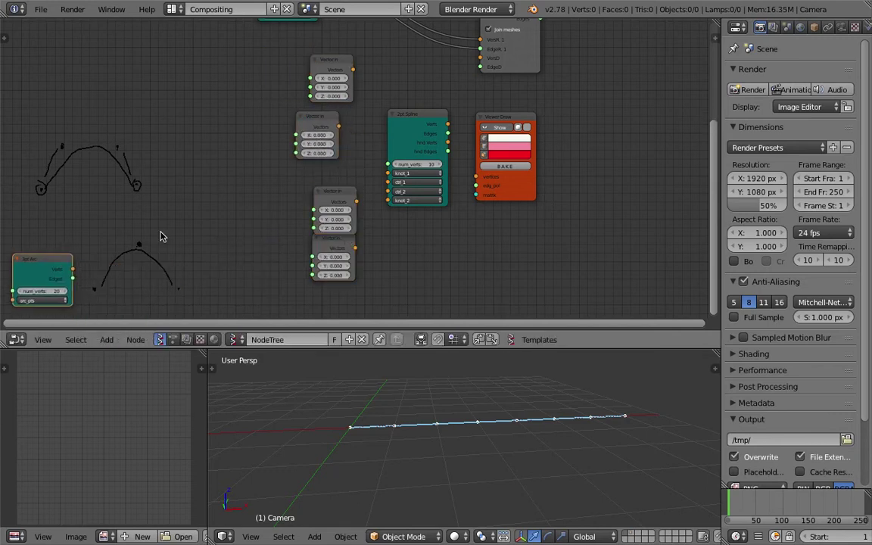
pyautogui.scroll(1, 250, 204)
pyautogui.scroll(1, 331, 170)
pyautogui.scroll(1, 394, 136)
pyautogui.moveTo(373, 123); pyautogui.dragTo(379, 111)
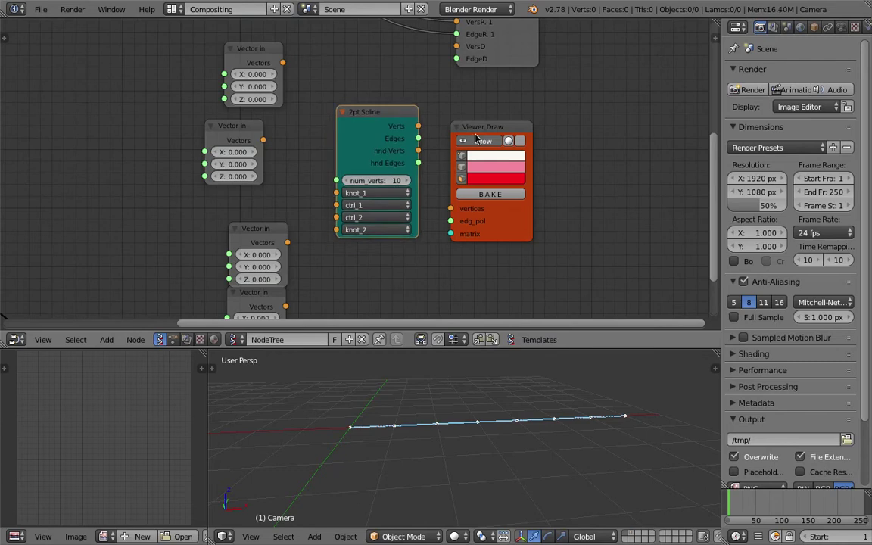
pyautogui.moveTo(485, 131); pyautogui.dragTo(528, 114)
# Wire 2pt Spline Verts and Edges into Viewer Draw vertices and edg_pol, then inspect the spline
pyautogui.moveTo(418, 126); pyautogui.dragTo(494, 191)
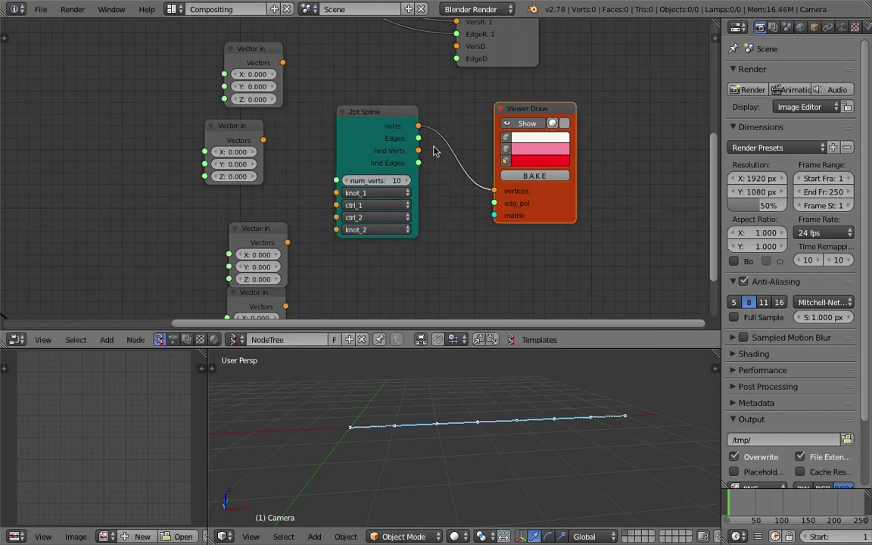
pyautogui.moveTo(417, 137); pyautogui.dragTo(494, 203)
pyautogui.moveTo(550, 149); pyautogui.dragTo(542, 151, button='middle')
pyautogui.moveTo(504, 385)
pyautogui.mouseDown(button='middle')
pyautogui.moveTo(500, 399)
pyautogui.moveTo(446, 399)
pyautogui.mouseUp(button='middle')
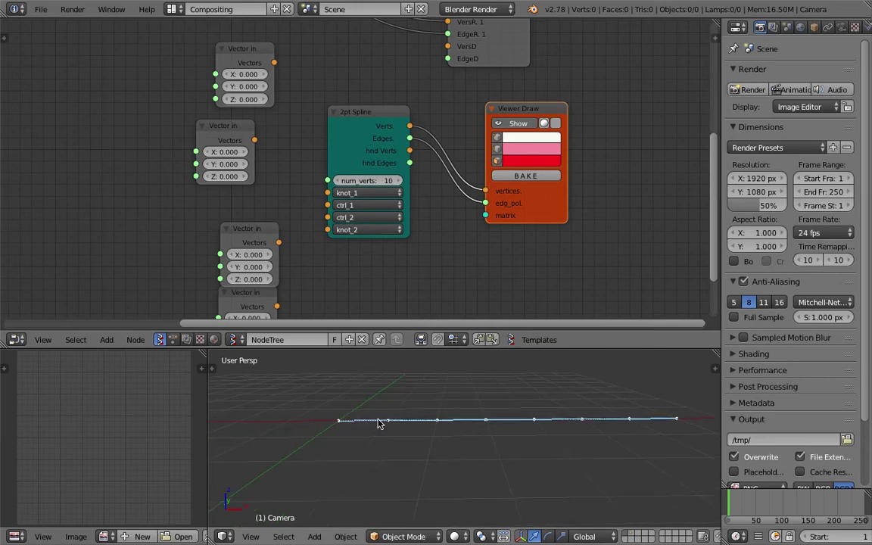
pyautogui.moveTo(381, 425); pyautogui.dragTo(347, 434, button='middle')
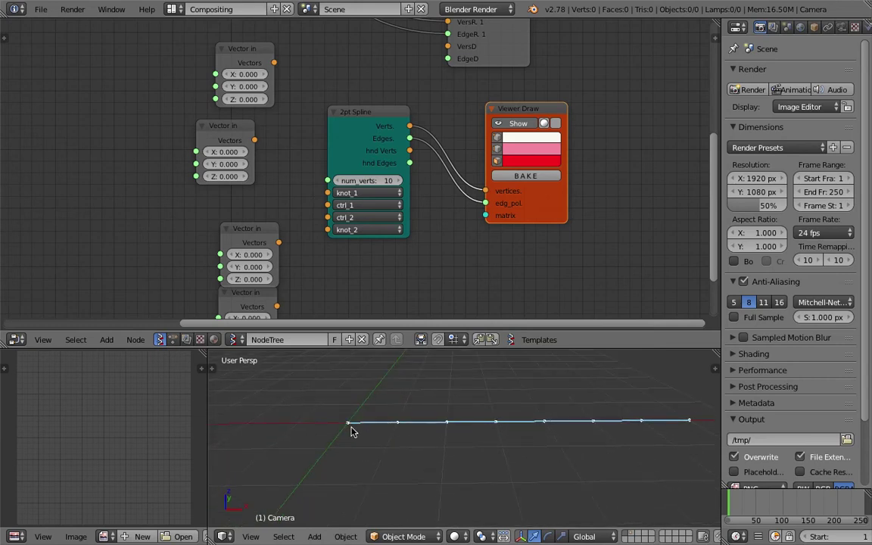
# Move the third Vector in node up-left and save the file
pyautogui.moveTo(254, 113); pyautogui.dragTo(258, 111, button='middle')
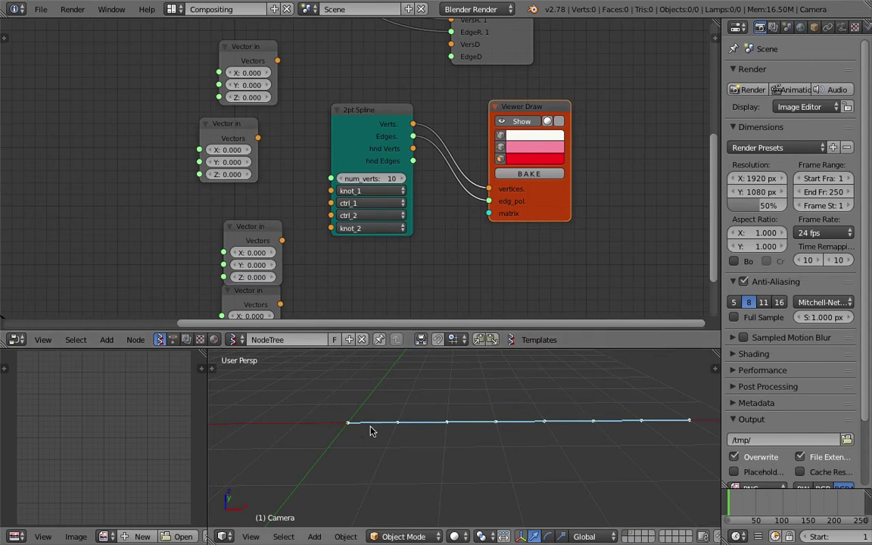
pyautogui.moveTo(249, 217); pyautogui.dragTo(253, 200, button='middle')
pyautogui.moveTo(250, 213); pyautogui.dragTo(244, 201)
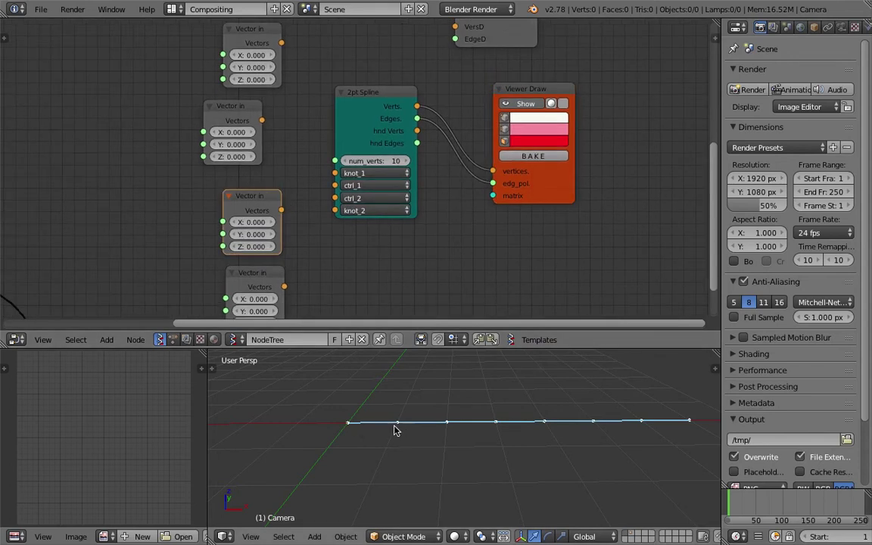
pyautogui.moveTo(337, 280); pyautogui.dragTo(341, 258, button='middle')
pyautogui.hotkey('ctrl', 's')
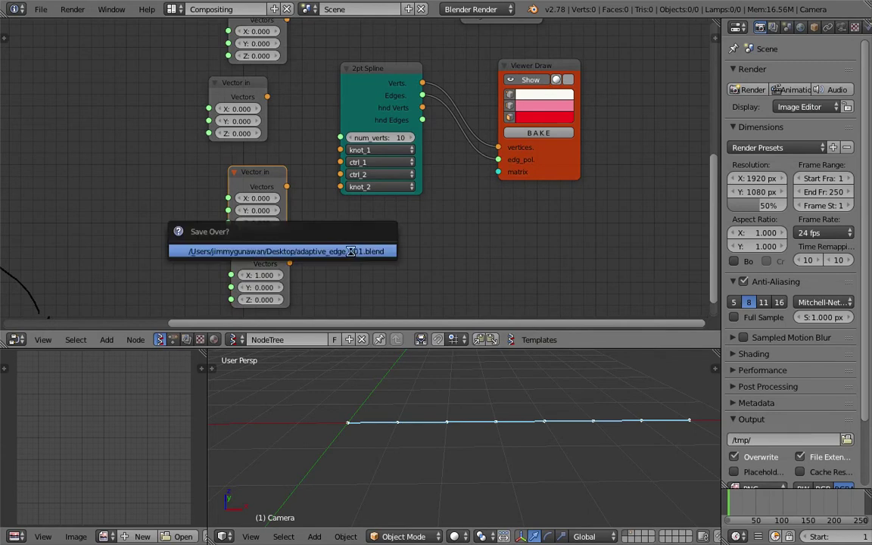
pyautogui.click(350, 251)
pyautogui.moveTo(306, 213); pyautogui.dragTo(306, 239, button='middle')
# Connect the top Vector in to knot_1 and the bottom one to knot_2, then save
pyautogui.moveTo(286, 46); pyautogui.dragTo(338, 176)
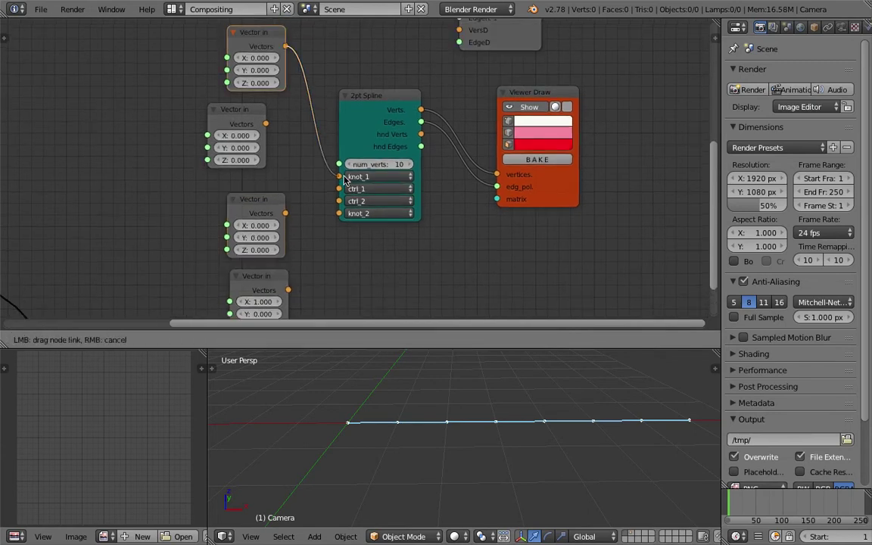
pyautogui.moveTo(288, 290); pyautogui.dragTo(339, 213)
pyautogui.hotkey('ctrl', 's')
pyautogui.click(347, 216)
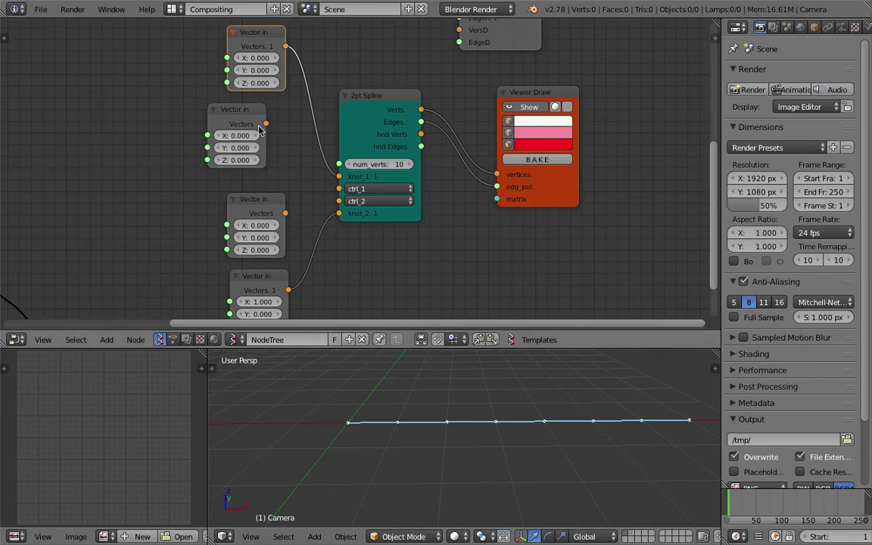
# Feed the middle Vector in nodes into ctrl_1 and ctrl_2, setting control Z to 1.0 and X to 1.0
pyautogui.moveTo(265, 127)
pyautogui.mouseDown()
pyautogui.moveTo(339, 188)
pyautogui.moveTo(284, 213)
pyautogui.mouseUp()
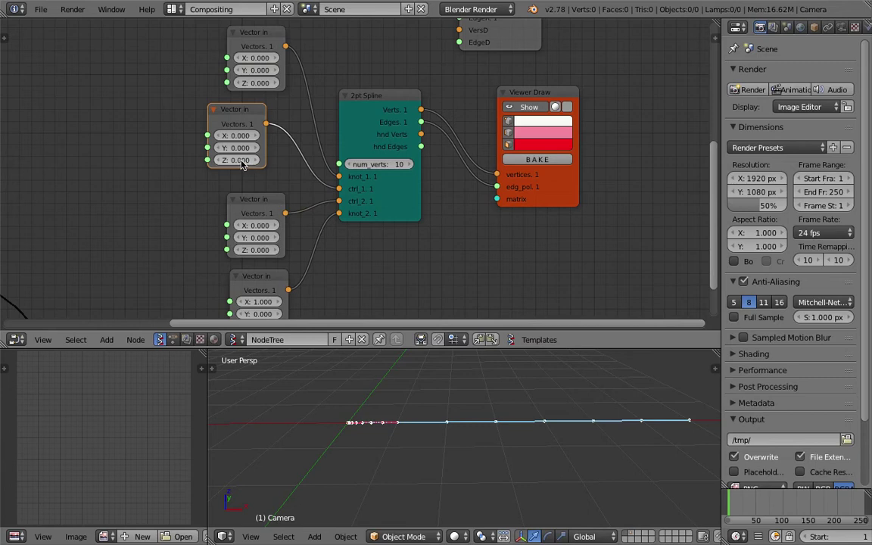
pyautogui.moveTo(242, 163)
pyautogui.mouseDown()
pyautogui.moveTo(258, 252)
pyautogui.moveTo(295, 252)
pyautogui.mouseUp()
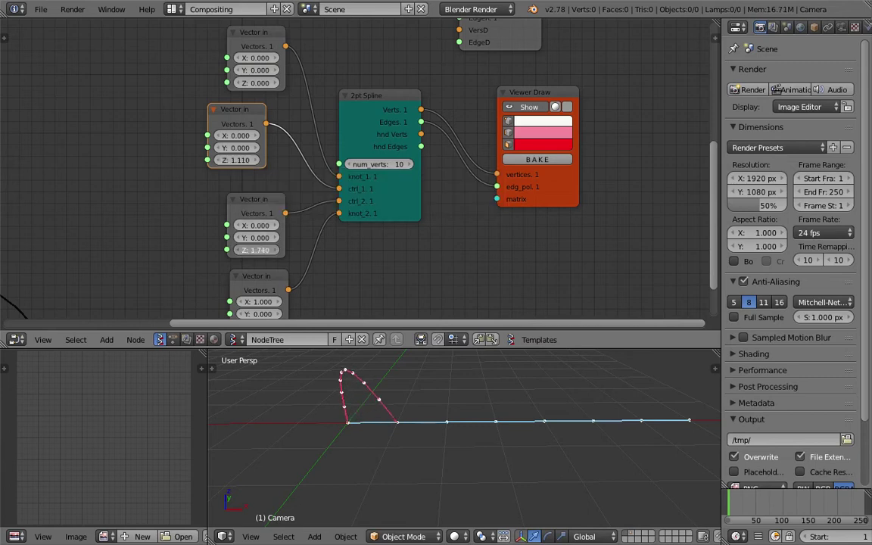
pyautogui.moveTo(255, 250)
pyautogui.mouseDown()
pyautogui.moveTo(272, 250)
pyautogui.moveTo(273, 226)
pyautogui.mouseUp()
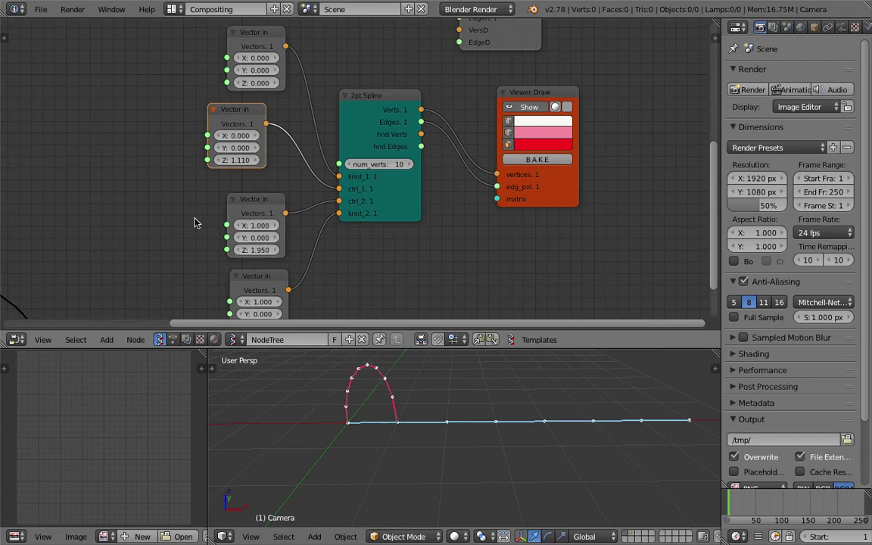
pyautogui.moveTo(349, 398); pyautogui.dragTo(383, 406, button='middle')
pyautogui.hotkey('ctrl', 's')
pyautogui.click(378, 399)
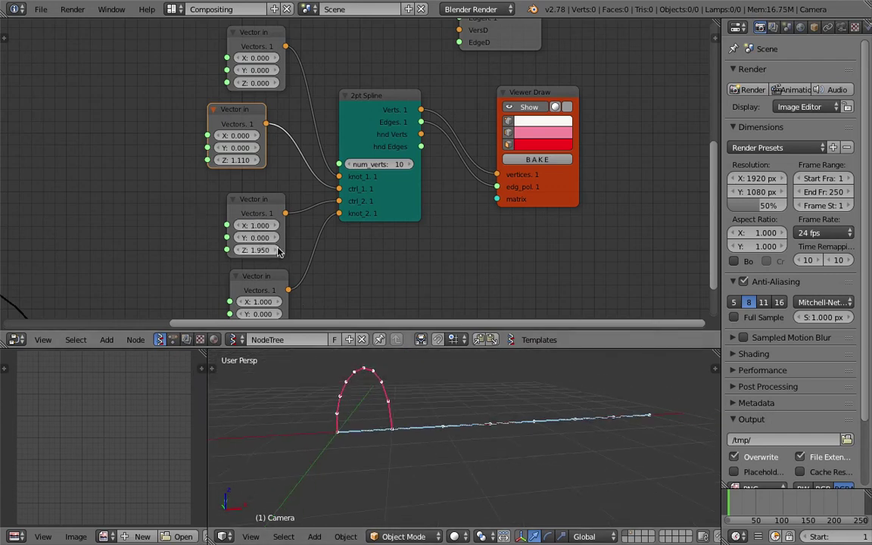
pyautogui.moveTo(265, 250); pyautogui.dragTo(227, 249)
pyautogui.moveTo(241, 160); pyautogui.dragTo(215, 160)
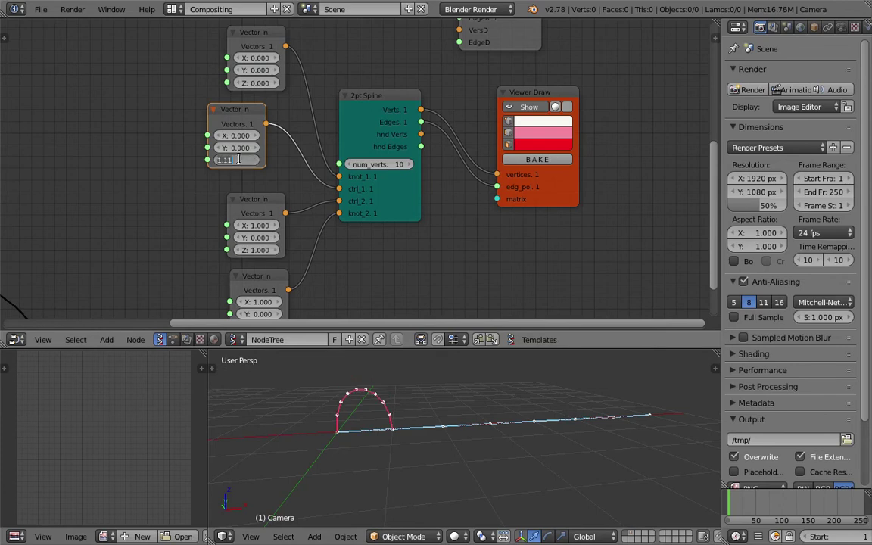
pyautogui.moveTo(409, 379)
pyautogui.mouseDown(button='middle')
pyautogui.moveTo(406, 396)
pyautogui.moveTo(434, 420)
pyautogui.moveTo(538, 421)
pyautogui.moveTo(418, 432)
pyautogui.moveTo(361, 389)
pyautogui.mouseUp(button='middle')
# Save the file as adaptive_edge_002.blend
pyautogui.click(41, 9)
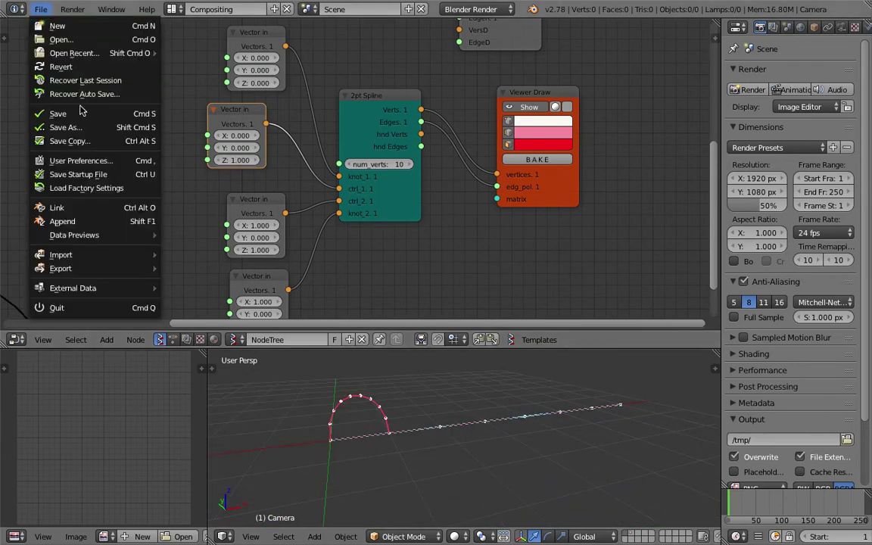
pyautogui.click(75, 124)
pyautogui.click(772, 61)
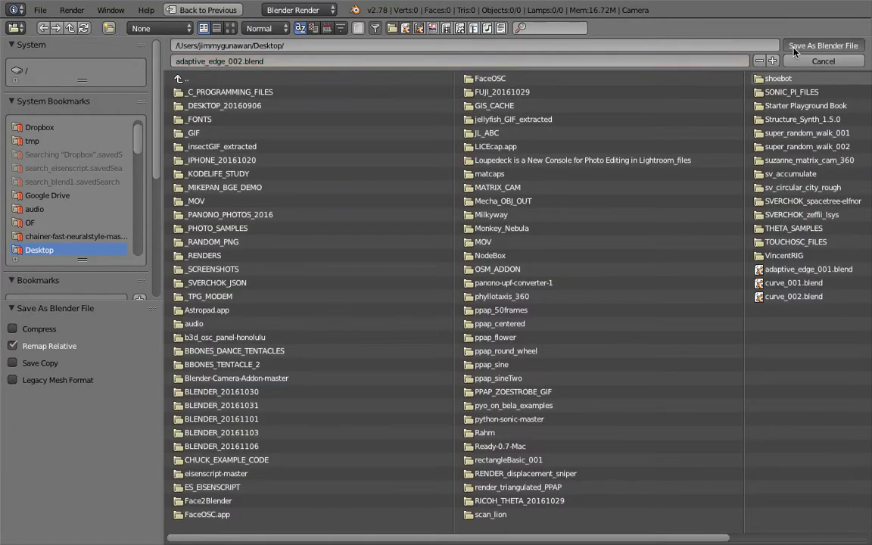
pyautogui.click(822, 45)
pyautogui.hotkey('ctrl', 's')
pyautogui.click(483, 193)
pyautogui.moveTo(318, 106); pyautogui.dragTo(412, 133)
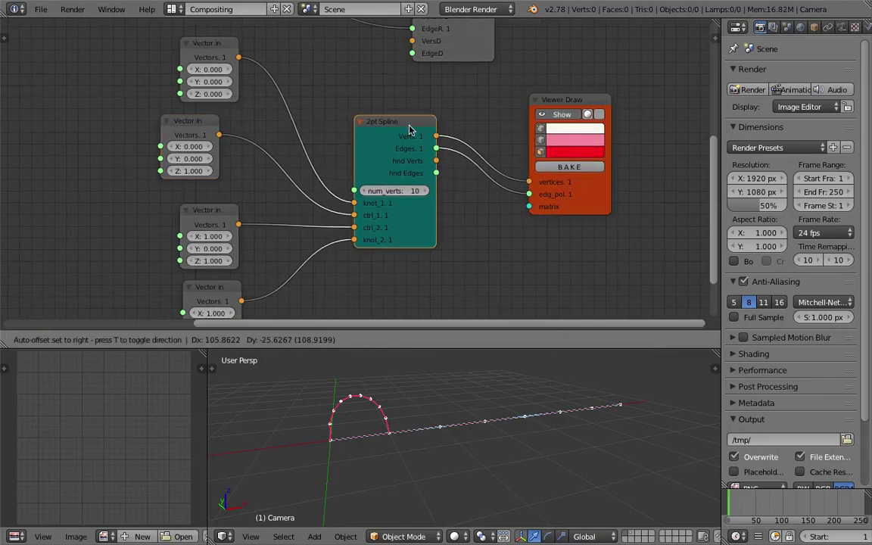
pyautogui.scroll(-2, 412, 136)
# Show Adaptive Edges output in a duplicated Viewer Draw, feeding 2pt Spline into VersD and EdgeD
pyautogui.moveTo(412, 140); pyautogui.dragTo(373, 240, button='middle')
pyautogui.moveTo(451, 153); pyautogui.dragTo(505, 141)
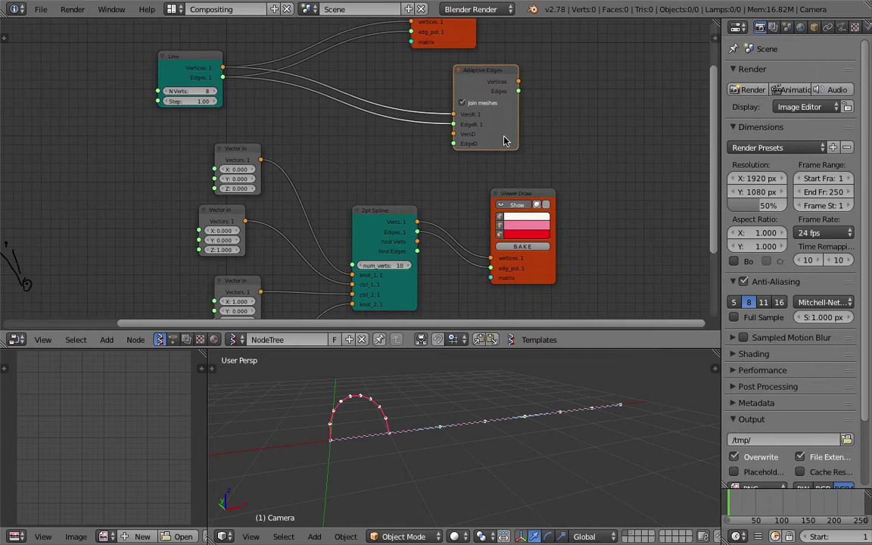
pyautogui.hotkey('shift', 'd')
pyautogui.click(600, 63)
pyautogui.moveTo(517, 81); pyautogui.dragTo(566, 121)
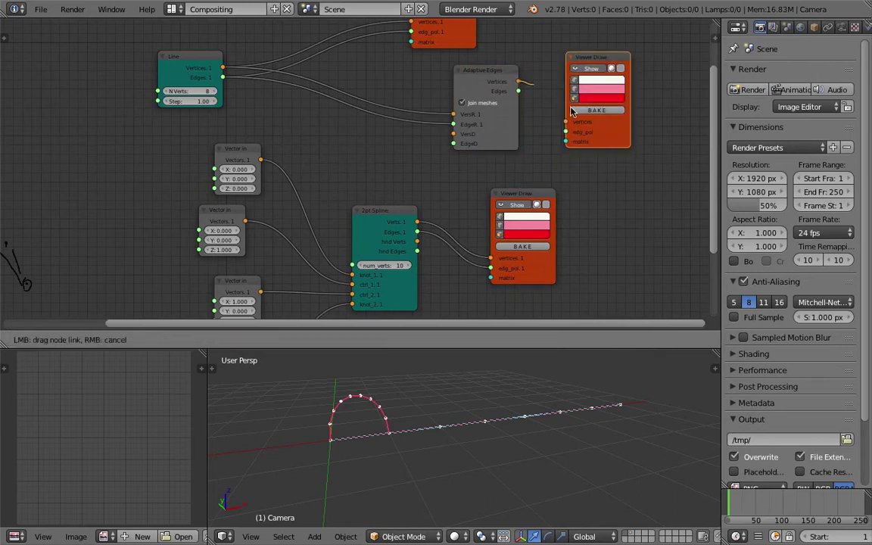
pyautogui.moveTo(518, 90); pyautogui.dragTo(566, 132)
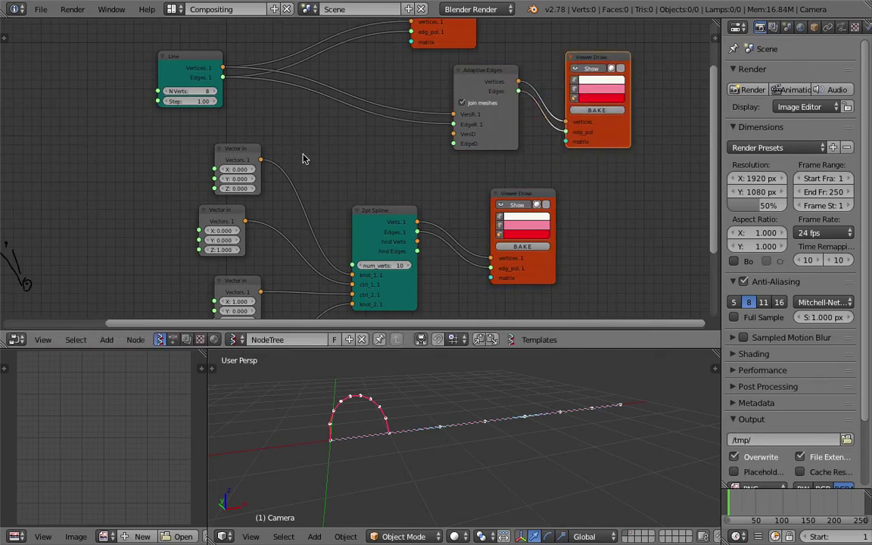
pyautogui.moveTo(403, 217)
pyautogui.mouseDown()
pyautogui.moveTo(352, 202)
pyautogui.moveTo(453, 134)
pyautogui.mouseUp()
pyautogui.moveTo(366, 217); pyautogui.dragTo(454, 143)
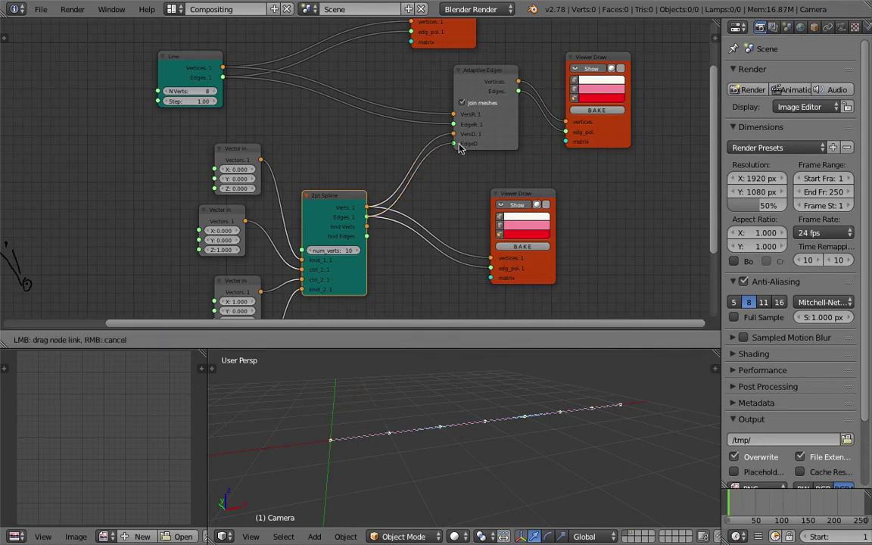
# Orbit along the row of arches and move the upper Viewer Draw node up and right
pyautogui.moveTo(485, 212); pyautogui.dragTo(456, 249, button='middle')
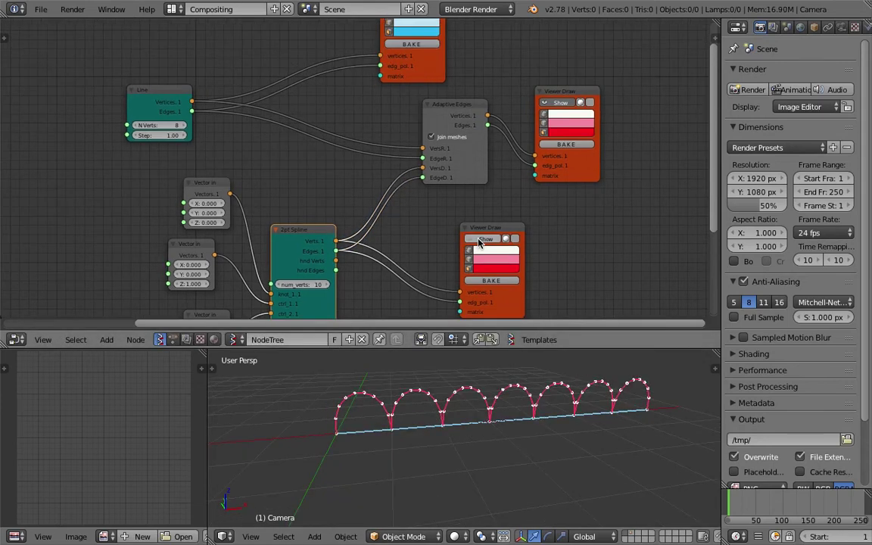
pyautogui.moveTo(423, 50); pyautogui.dragTo(408, 149, button='middle')
pyautogui.moveTo(467, 171); pyautogui.dragTo(471, 109, button='middle')
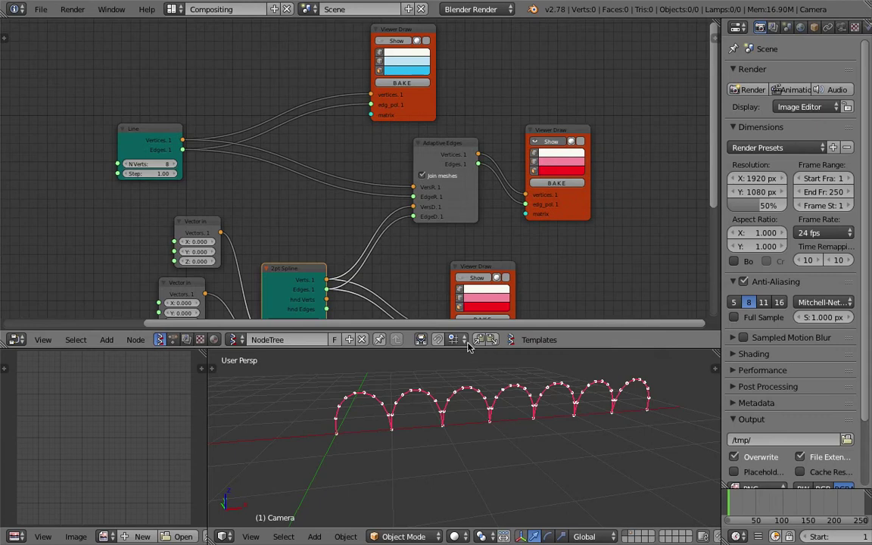
pyautogui.moveTo(515, 424)
pyautogui.mouseDown(button='middle')
pyautogui.moveTo(563, 413)
pyautogui.moveTo(473, 415)
pyautogui.mouseUp(button='middle')
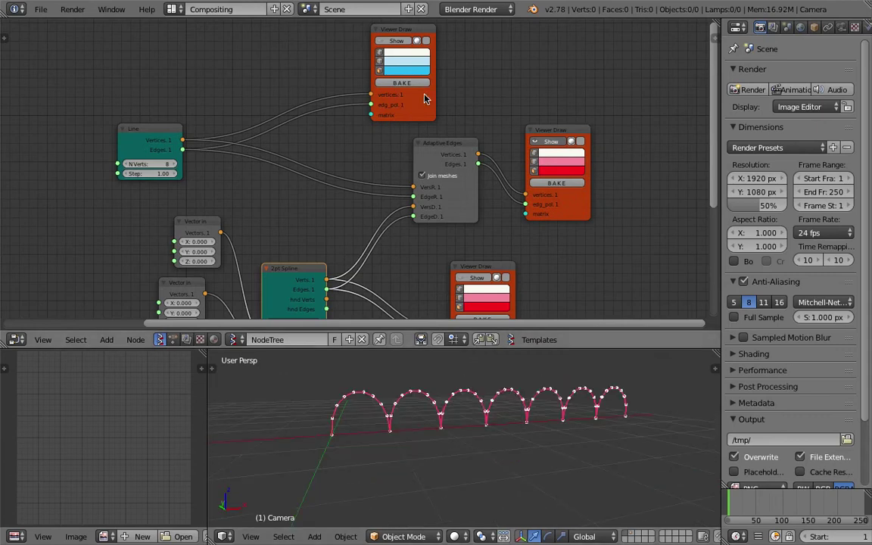
pyautogui.moveTo(424, 98); pyautogui.dragTo(462, 87)
pyautogui.click(41, 9)
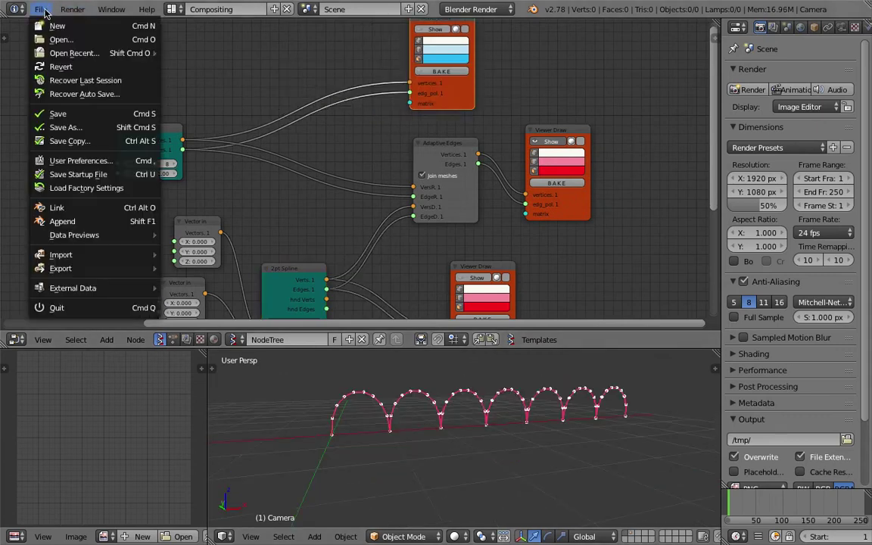
# Save the blend file through the File menu
pyautogui.click(95, 113)
pyautogui.click(824, 43)
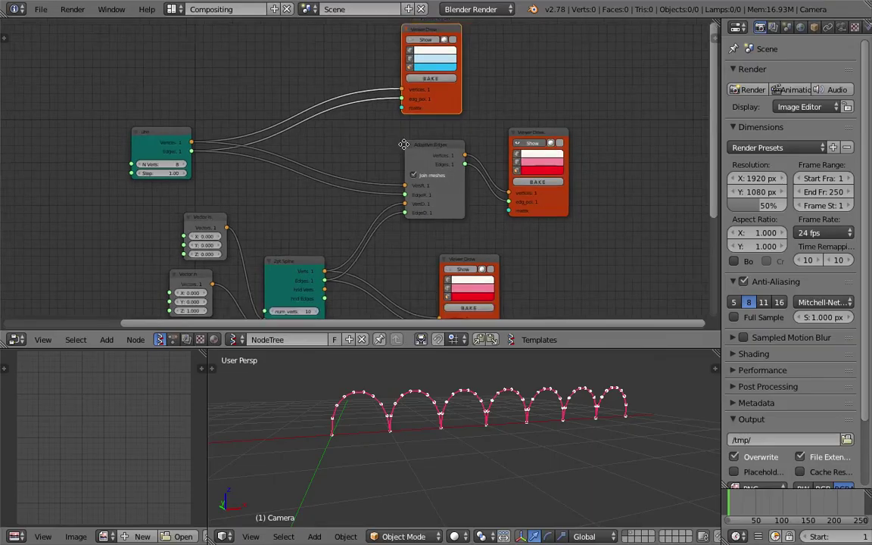
pyautogui.moveTo(405, 144); pyautogui.dragTo(351, 135, button='middle')
# Set the Line node to 15 vertices with step 1.27, inspect the longer arch row, and save
pyautogui.moveTo(114, 155); pyautogui.dragTo(144, 155)
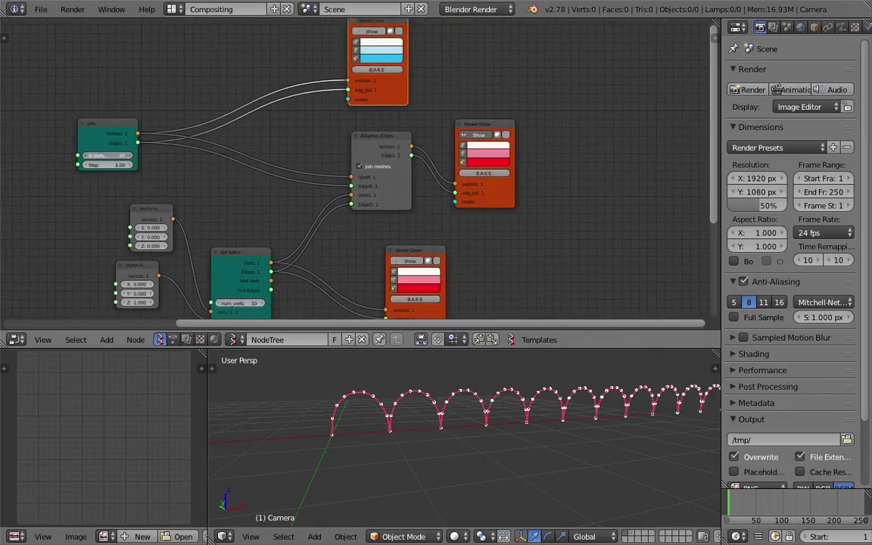
pyautogui.moveTo(424, 408); pyautogui.dragTo(346, 413, button='middle')
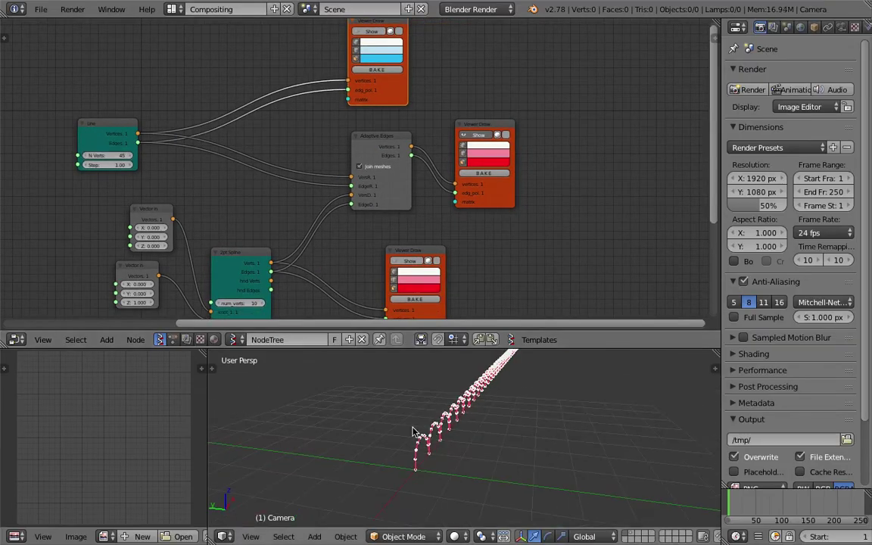
pyautogui.moveTo(114, 155)
pyautogui.mouseDown()
pyautogui.moveTo(91, 155)
pyautogui.moveTo(132, 155)
pyautogui.moveTo(103, 155)
pyautogui.moveTo(95, 164)
pyautogui.moveTo(114, 164)
pyautogui.moveTo(99, 155)
pyautogui.moveTo(215, 112)
pyautogui.mouseUp()
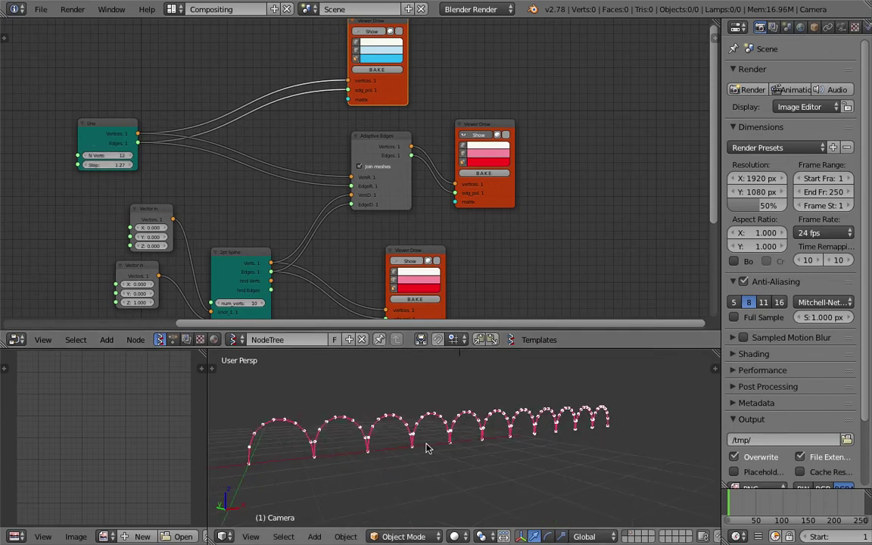
pyautogui.moveTo(113, 156); pyautogui.dragTo(121, 160)
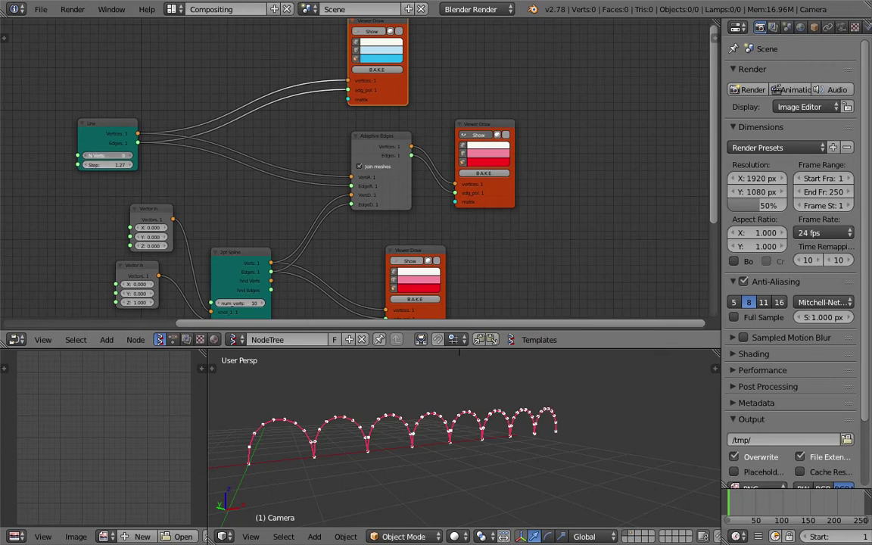
pyautogui.moveTo(118, 156)
pyautogui.mouseDown()
pyautogui.moveTo(132, 157)
pyautogui.moveTo(98, 157)
pyautogui.mouseUp()
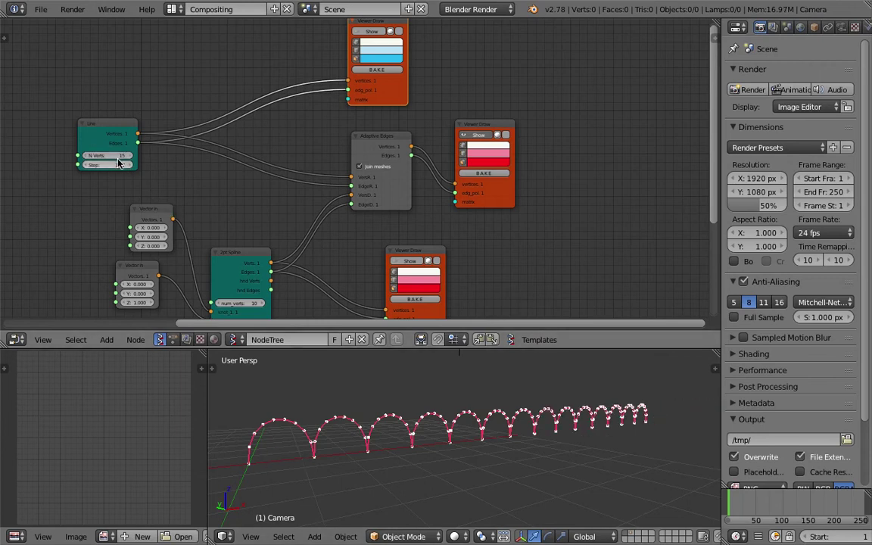
pyautogui.scroll(-3, 453, 486)
pyautogui.moveTo(453, 485); pyautogui.dragTo(369, 429, button='middle')
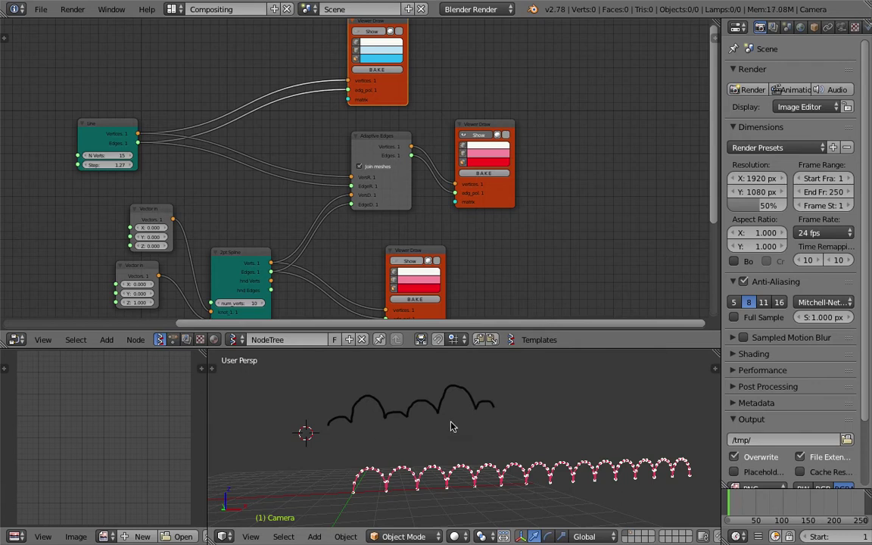
pyautogui.hotkey('ctrl', 's')
# Uncheck Join meshes on Adaptive Edges, save, and move the Viewer Draw nodes right
pyautogui.moveTo(491, 204); pyautogui.dragTo(533, 205)
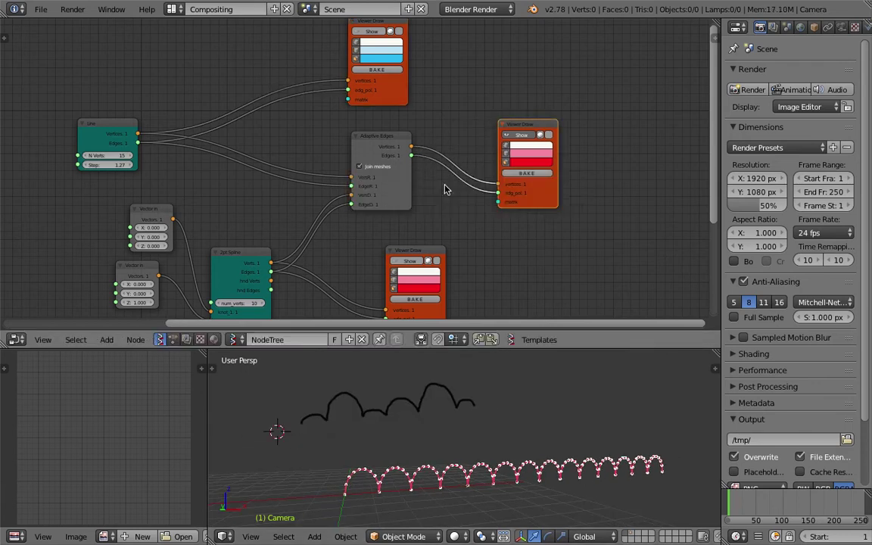
pyautogui.click(374, 171)
pyautogui.click(374, 171)
pyautogui.hotkey('ctrl', 's')
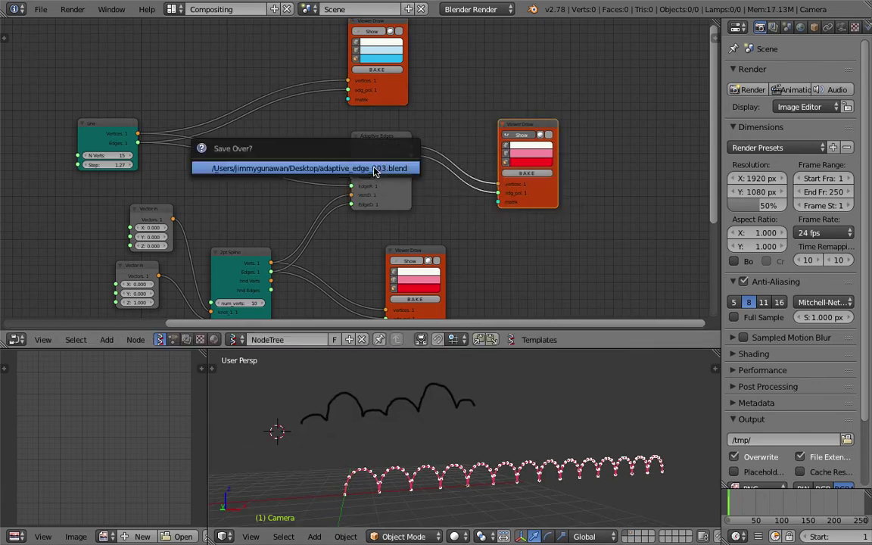
pyautogui.moveTo(522, 185); pyautogui.dragTo(622, 173)
pyautogui.moveTo(421, 258); pyautogui.dragTo(415, 294)
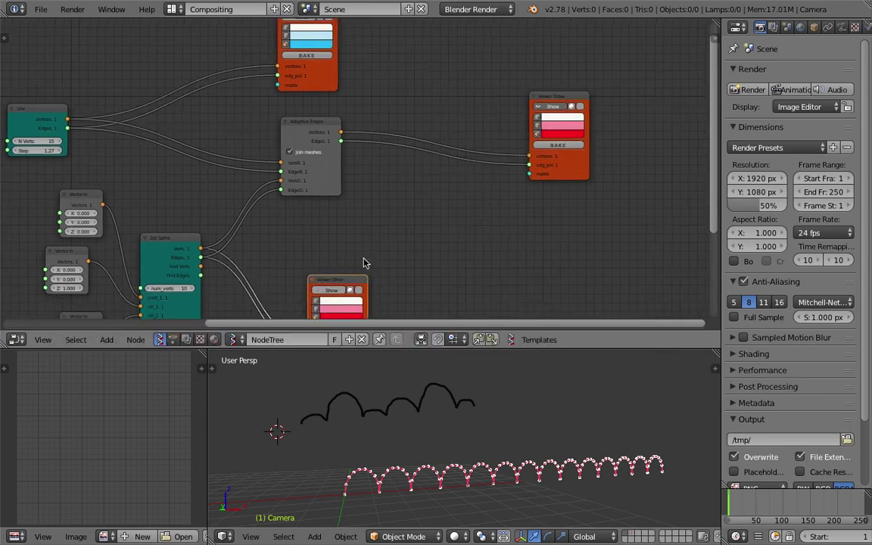
pyautogui.moveTo(567, 175); pyautogui.dragTo(636, 172)
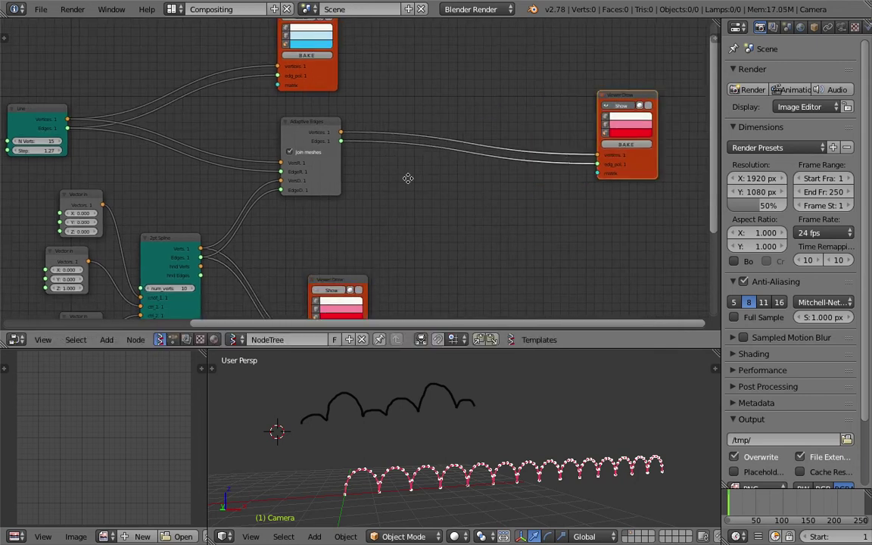
# Duplicate the Line node into empty space beside the Viewer Draw
pyautogui.scroll(2, 371, 155)
pyautogui.moveTo(391, 140); pyautogui.dragTo(325, 121, button='middle')
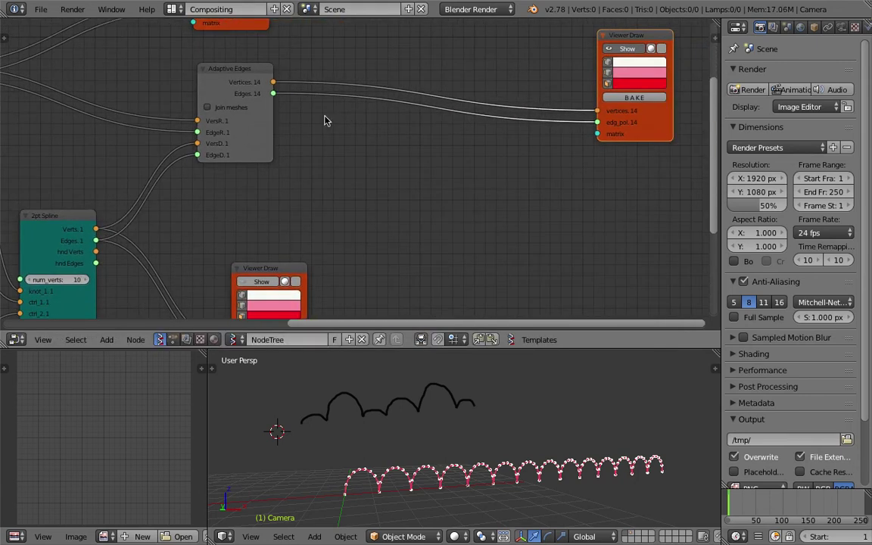
pyautogui.moveTo(619, 135); pyautogui.dragTo(492, 160, button='middle')
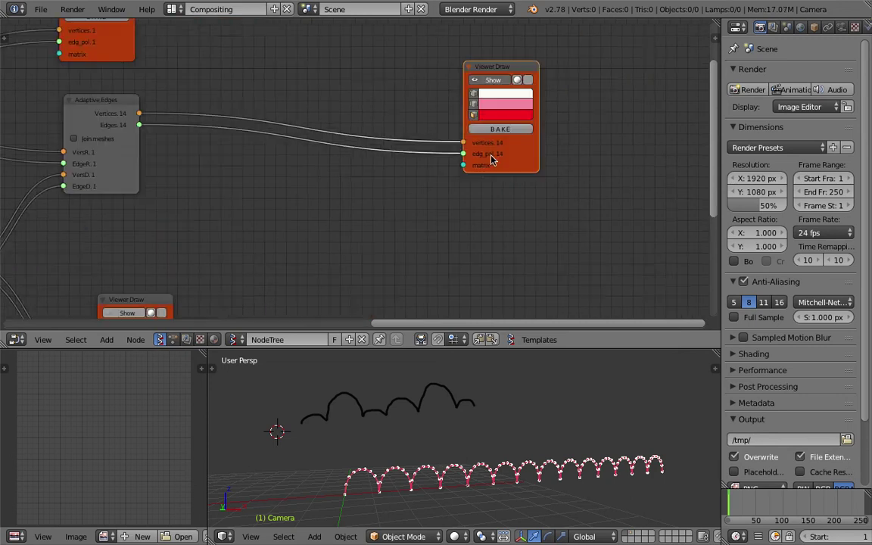
pyautogui.scroll(1, 491, 160)
pyautogui.scroll(-1, 470, 163)
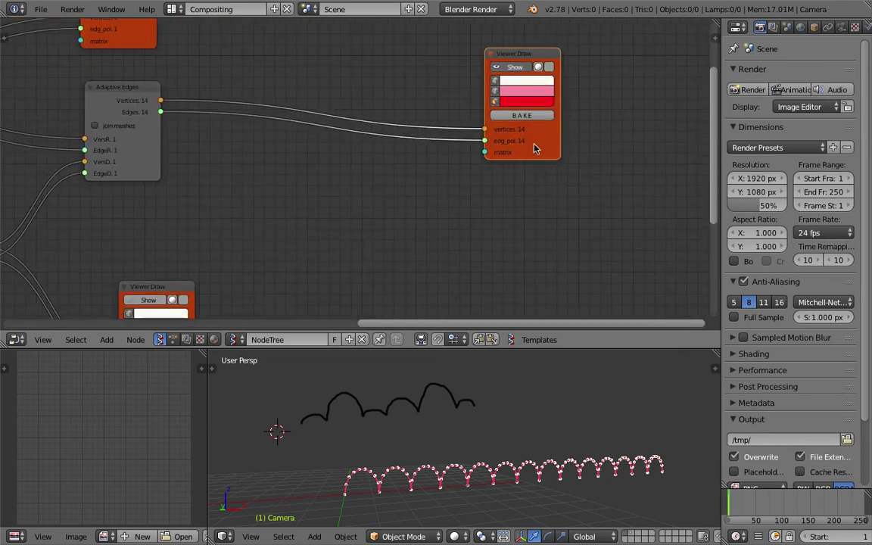
pyautogui.moveTo(533, 148); pyautogui.dragTo(544, 156)
pyautogui.hotkey('shift', 'a')
pyautogui.click(367, 191)
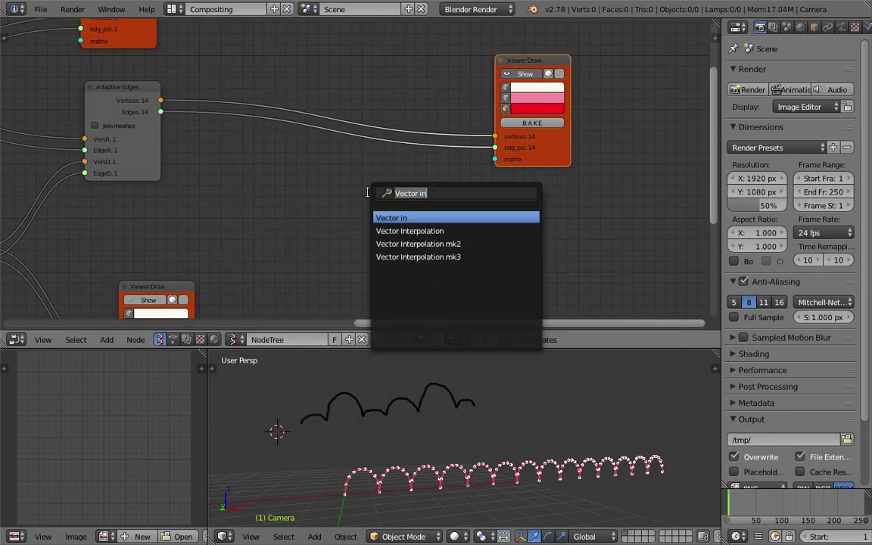
pyautogui.press('Escape')
pyautogui.hotkey('shift', 'd')
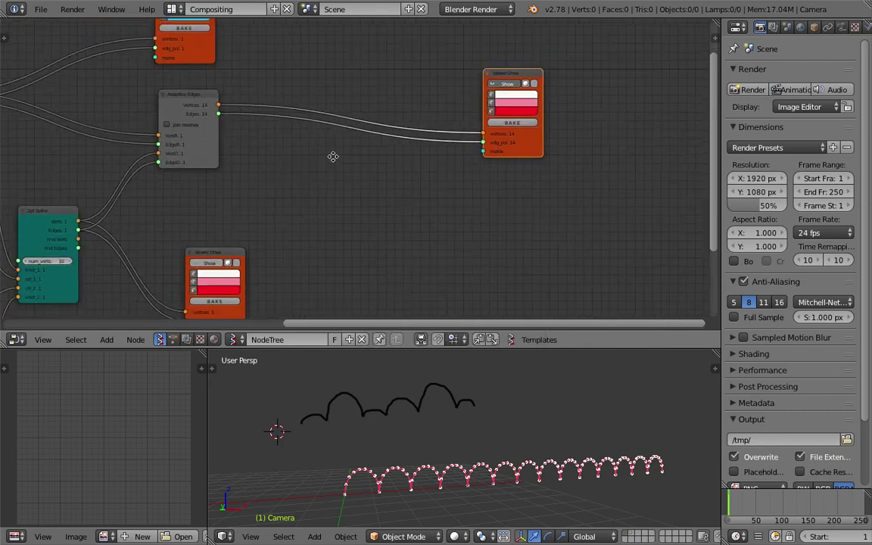
pyautogui.click(514, 172)
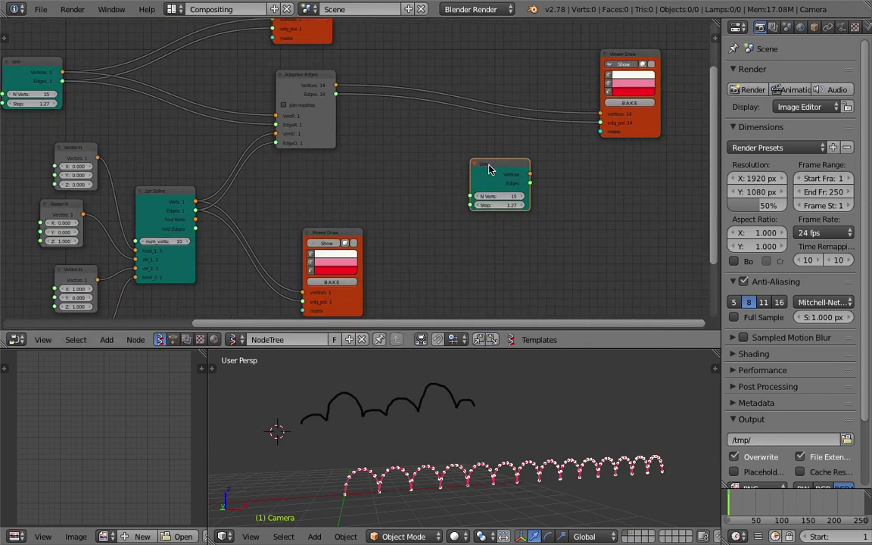
# Add a Matrix in node taking Line vertices as Location and feeding the Viewer Draw matrix
pyautogui.press('space')
pyautogui.write('matrix i')
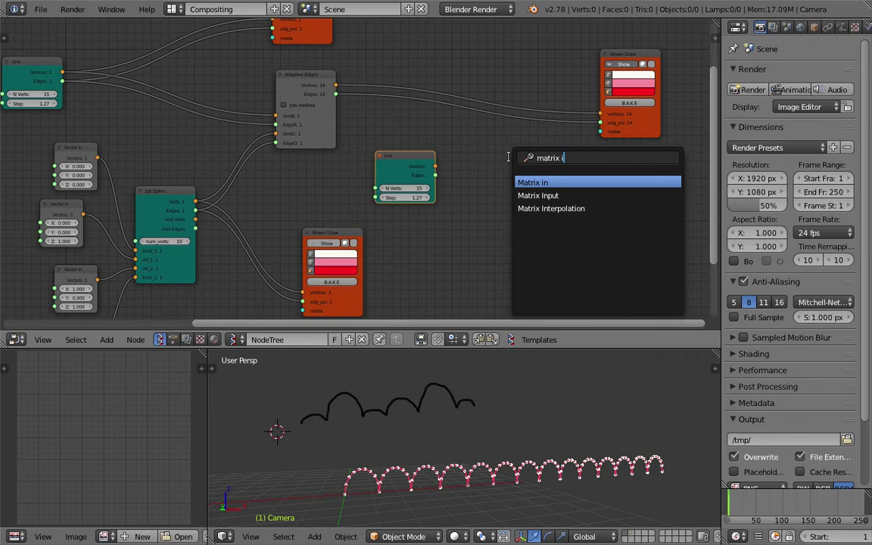
pyautogui.press('Return')
pyautogui.click(509, 160)
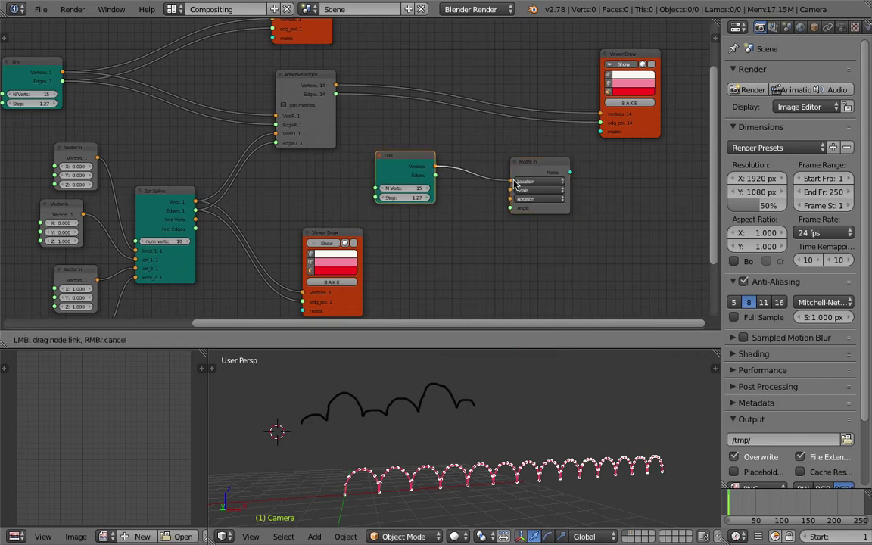
pyautogui.moveTo(435, 167); pyautogui.dragTo(512, 182)
pyautogui.moveTo(570, 172); pyautogui.dragTo(600, 132)
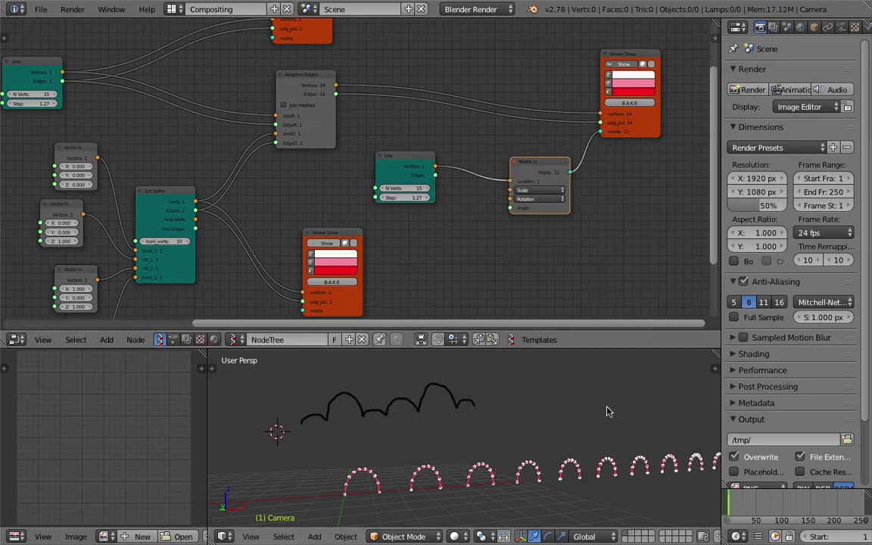
pyautogui.moveTo(607, 410); pyautogui.dragTo(446, 428, button='middle')
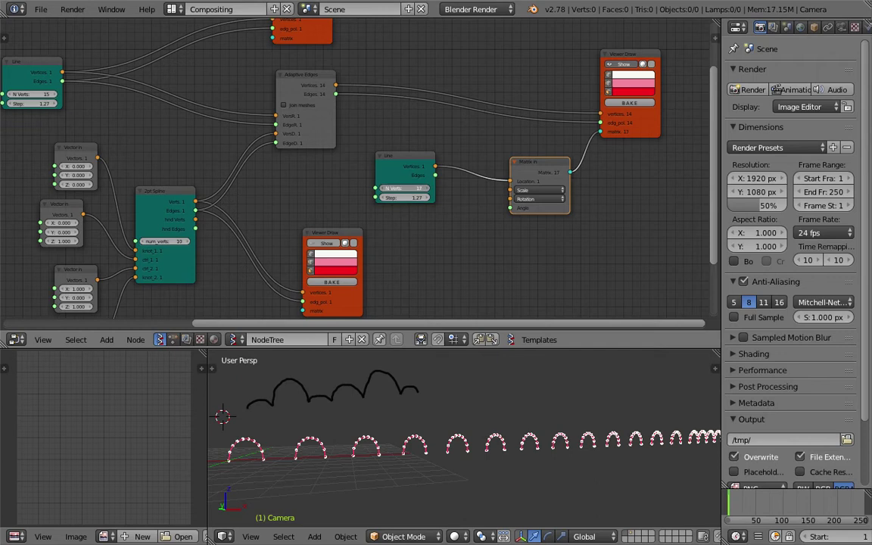
# Set the copied Line to 22 vertices and tidy the Line, Matrix in and Viewer Draw nodes
pyautogui.moveTo(404, 188); pyautogui.dragTo(375, 188)
pyautogui.moveTo(416, 167); pyautogui.dragTo(436, 149)
pyautogui.moveTo(540, 165); pyautogui.dragTo(552, 158)
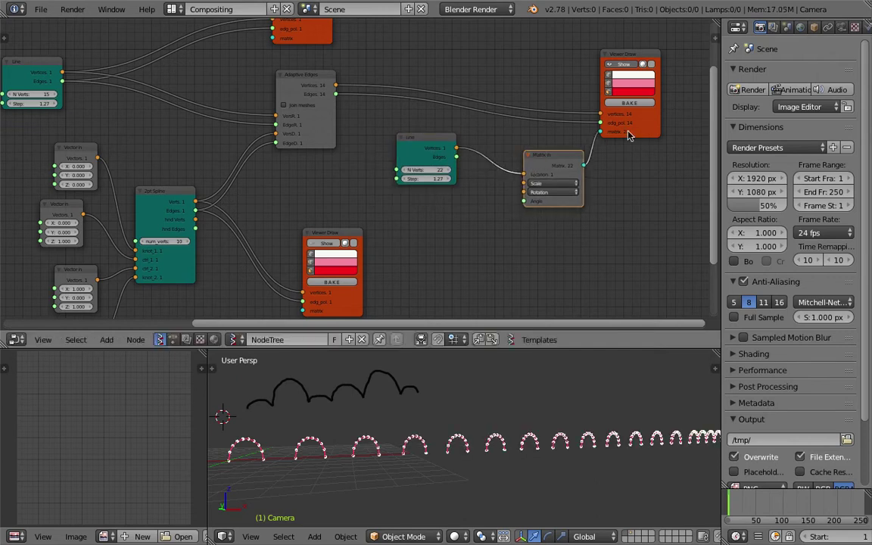
pyautogui.moveTo(627, 134); pyautogui.dragTo(675, 135)
pyautogui.moveTo(578, 161); pyautogui.dragTo(613, 163)
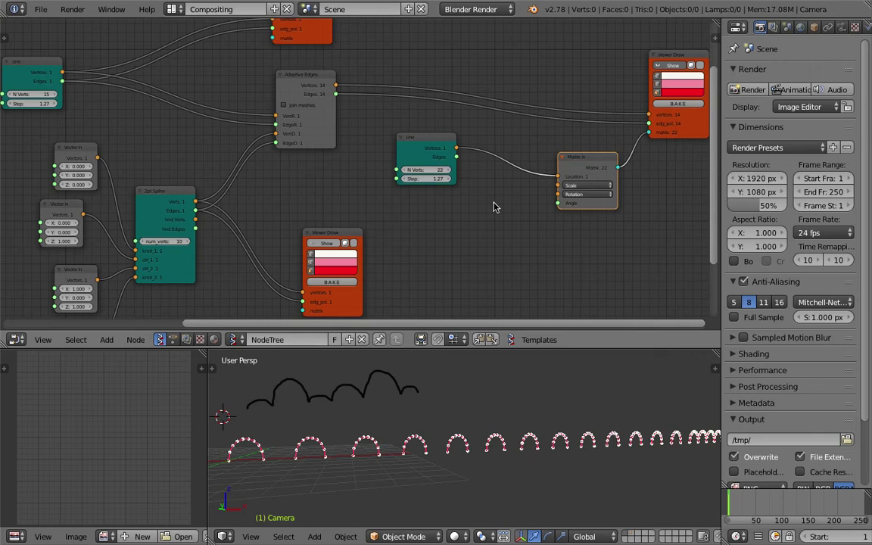
pyautogui.press('space')
# Add a Vector in node scaling the Matrix in by 1, 1, 2.02 for taller arches
pyautogui.write('vectir')
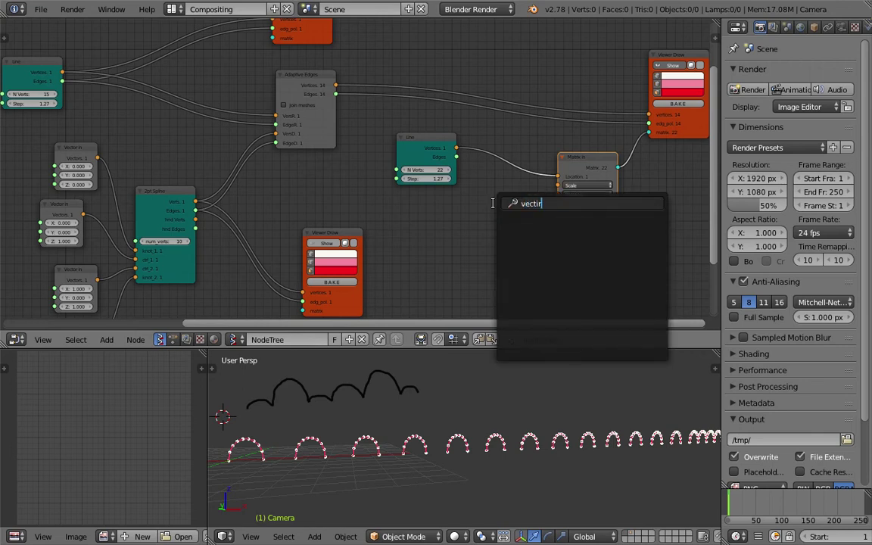
pyautogui.press('BackSpace')
pyautogui.press('BackSpace')
pyautogui.press('Down')
pyautogui.press('Return')
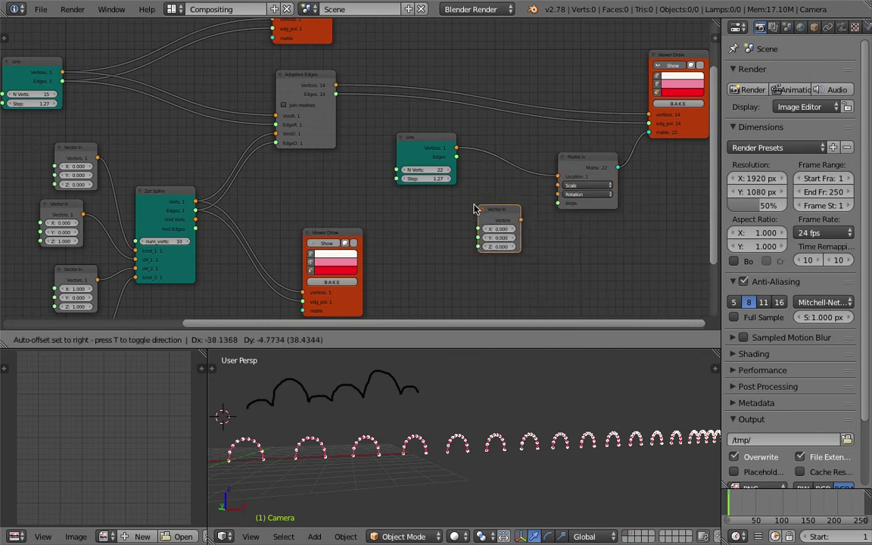
pyautogui.click(500, 220)
pyautogui.moveTo(501, 220)
pyautogui.mouseDown()
pyautogui.moveTo(552, 197)
pyautogui.moveTo(558, 185)
pyautogui.mouseUp()
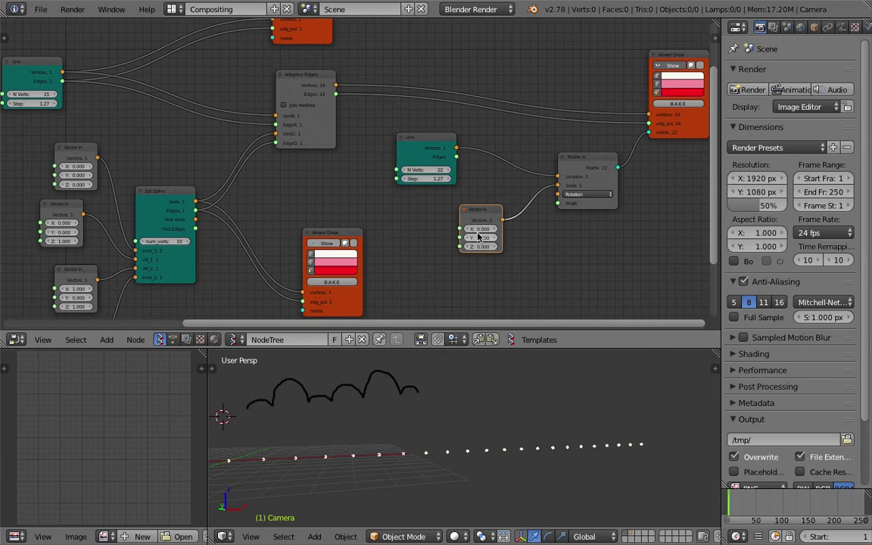
pyautogui.moveTo(481, 229); pyautogui.dragTo(528, 233)
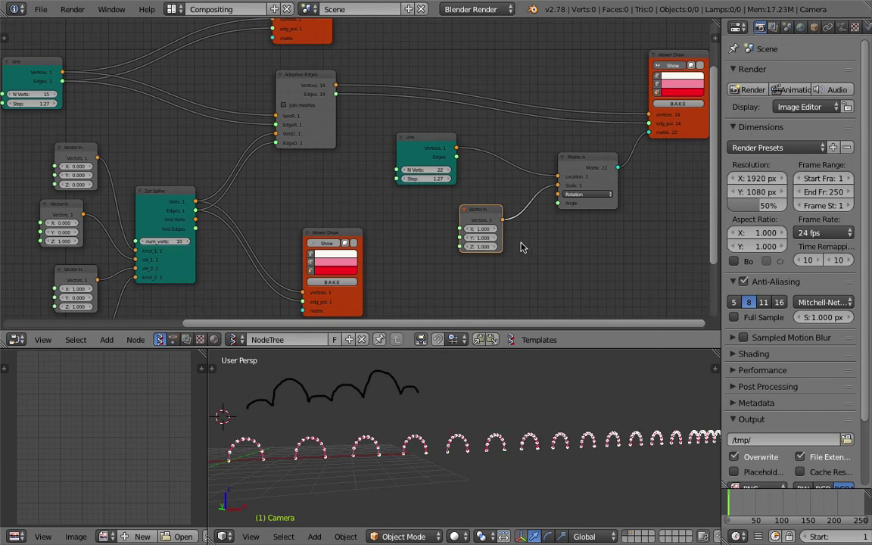
pyautogui.moveTo(480, 246); pyautogui.dragTo(475, 247)
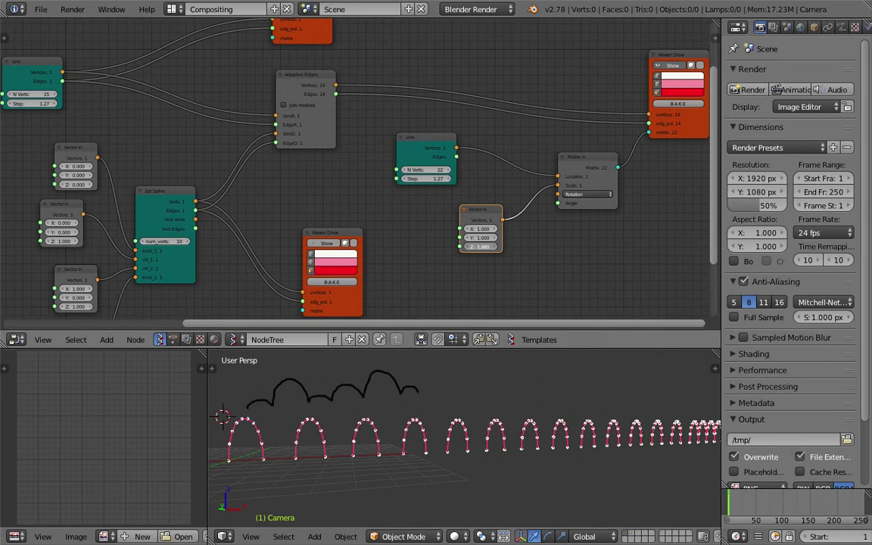
pyautogui.moveTo(583, 172); pyautogui.dragTo(609, 166)
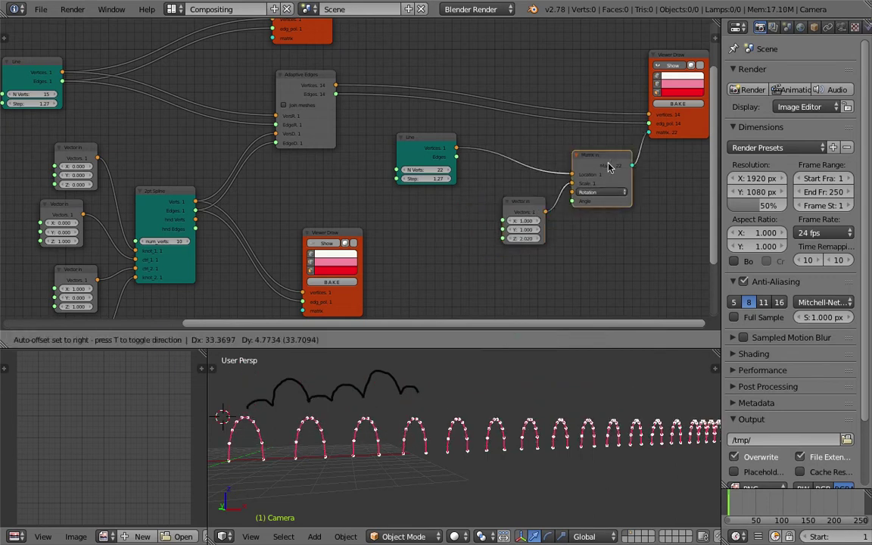
# Rearrange the Viewer Draw, Matrix in and Vector in nodes
pyautogui.keyDown('ctrl'); pyautogui.hscroll(3, 551, 147); pyautogui.keyUp('ctrl')
pyautogui.moveTo(579, 133); pyautogui.dragTo(624, 123)
pyautogui.moveTo(511, 160); pyautogui.dragTo(536, 142)
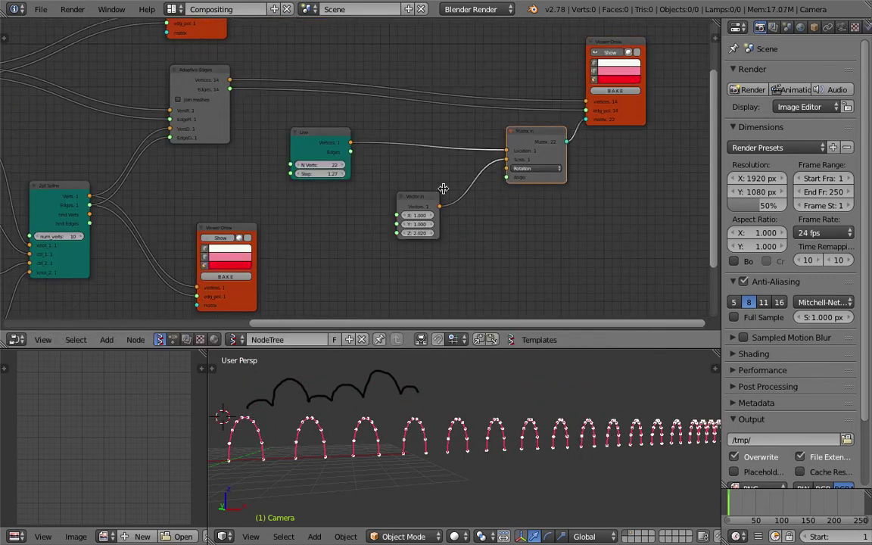
pyautogui.moveTo(417, 200); pyautogui.dragTo(436, 177)
pyautogui.moveTo(346, 213); pyautogui.dragTo(403, 189, button='middle')
pyautogui.press('space')
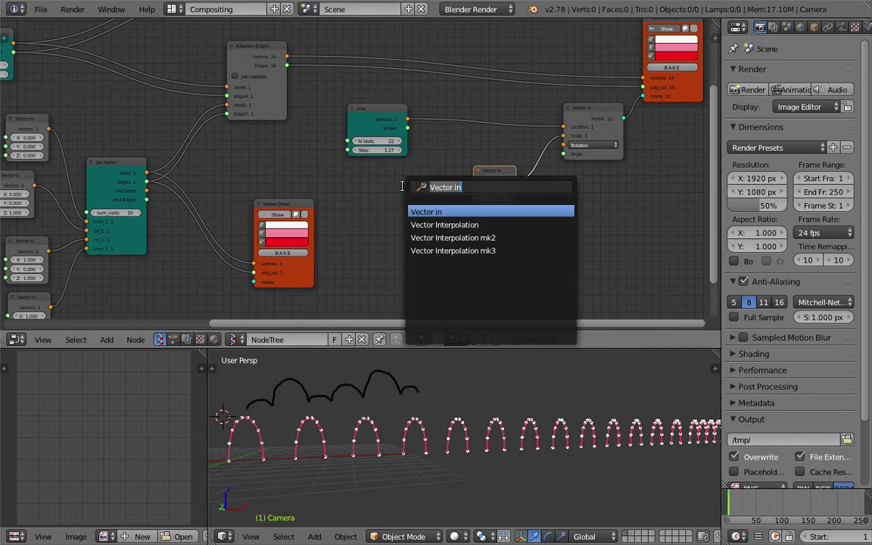
# Add a Range Float node via search and position it in the tree
pyautogui.write('range')
pyautogui.press('Down')
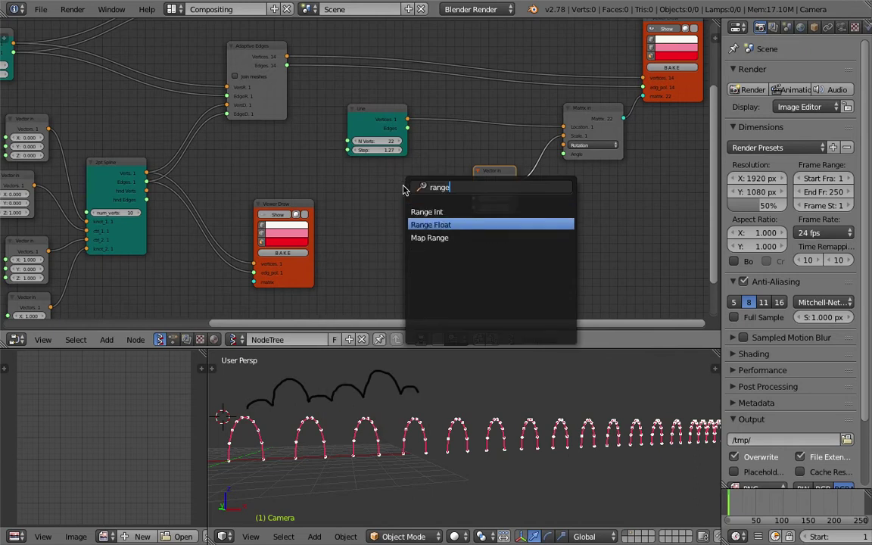
pyautogui.press('Return')
pyautogui.click(357, 186)
pyautogui.scroll(2, 360, 186)
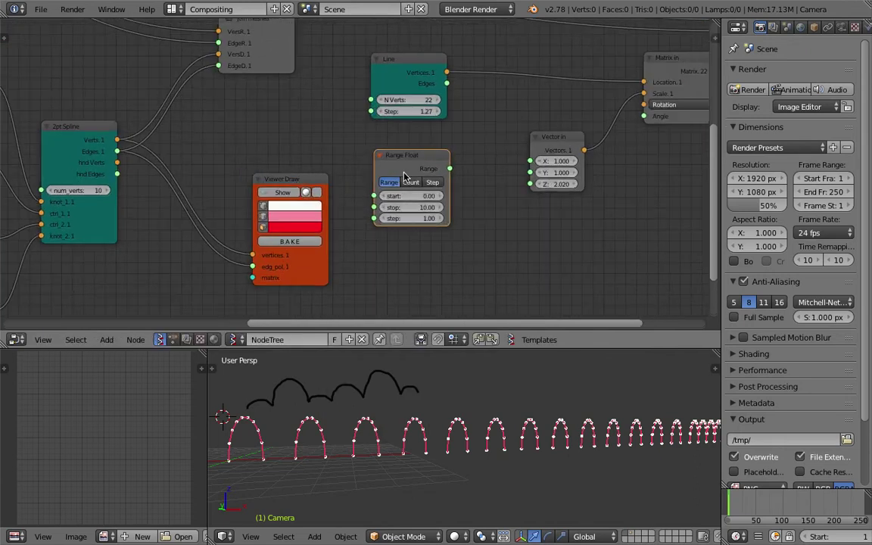
pyautogui.press('g')
# Link the Range Float output to the Vector in Z input and save
pyautogui.click(429, 219)
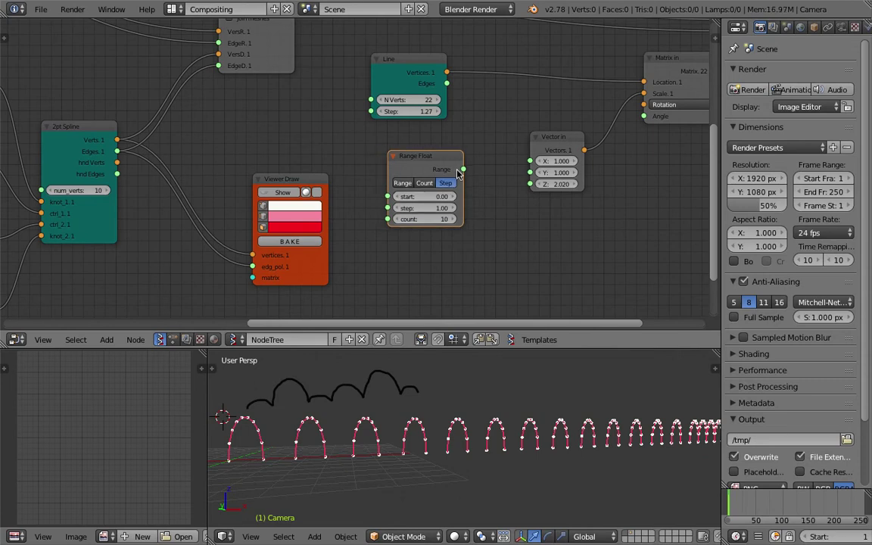
pyautogui.moveTo(463, 169); pyautogui.dragTo(530, 184)
pyautogui.scroll(-2, 350, 163)
pyautogui.moveTo(454, 424); pyautogui.dragTo(492, 461, button='middle')
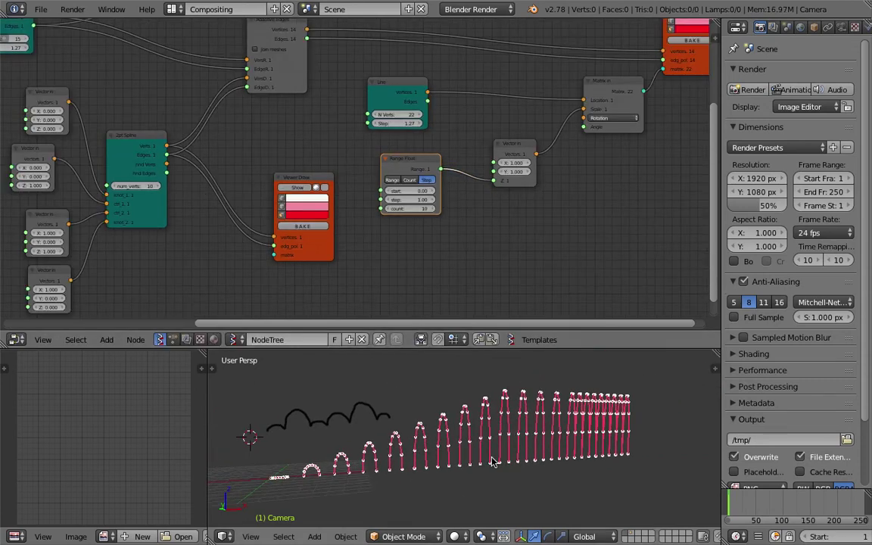
pyautogui.hotkey('ctrl', 's')
# Set the Range Float start and step to 1.00 and tighten the Line step to 1.09
pyautogui.scroll(1, 420, 211)
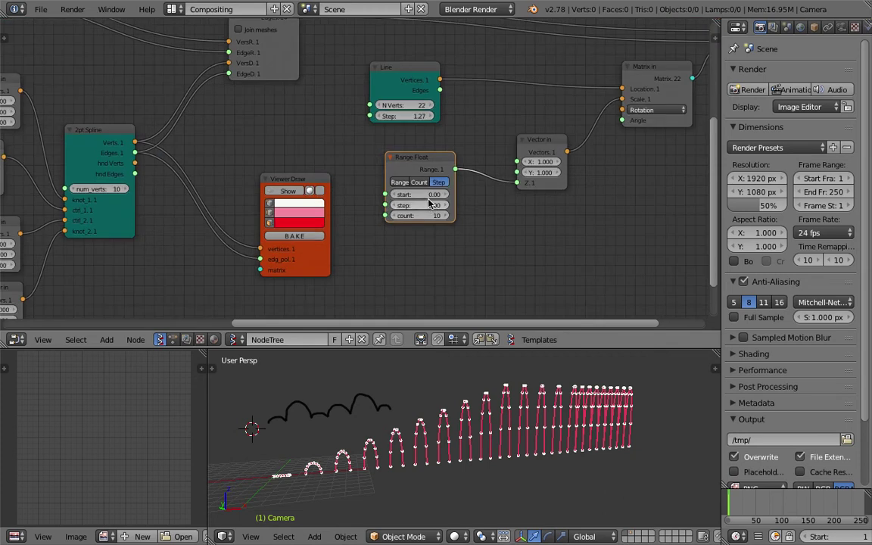
pyautogui.moveTo(425, 194); pyautogui.dragTo(421, 205)
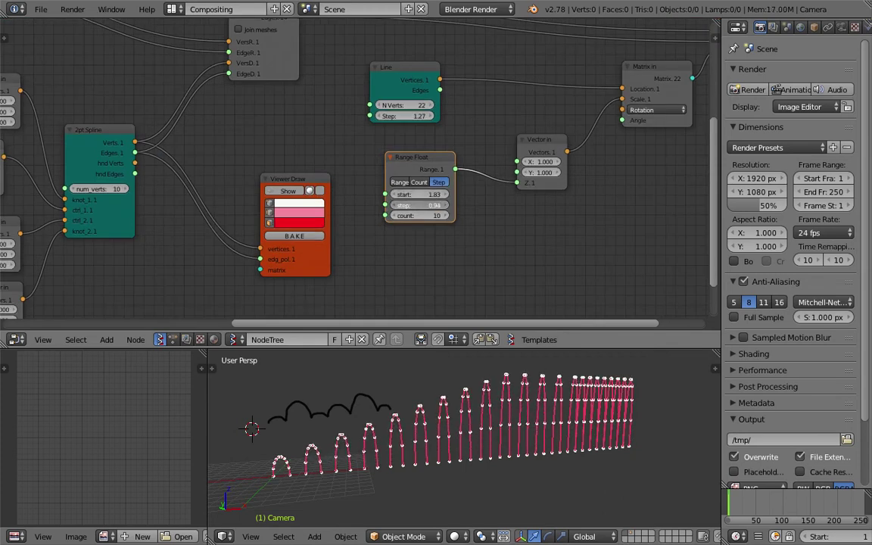
pyautogui.moveTo(420, 223); pyautogui.dragTo(407, 232, button='middle')
pyautogui.moveTo(448, 131); pyautogui.dragTo(469, 132)
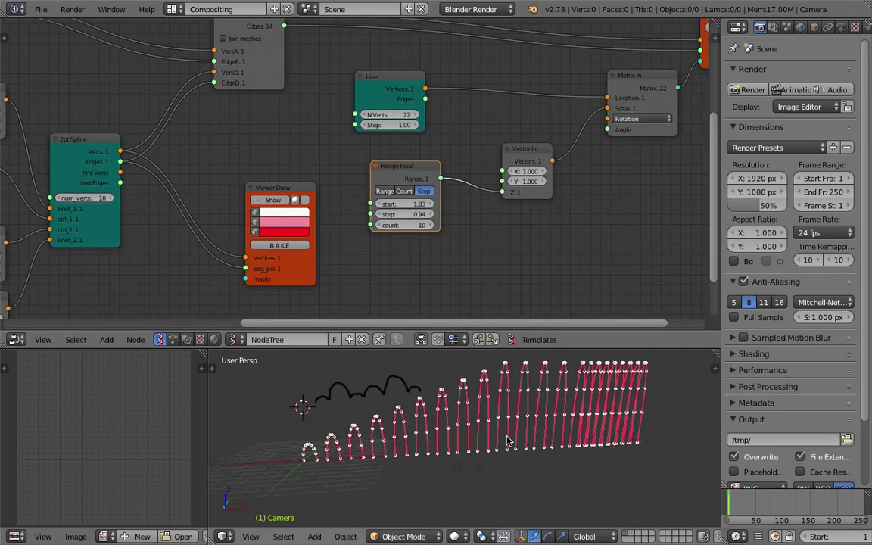
pyautogui.moveTo(390, 125); pyautogui.dragTo(375, 125)
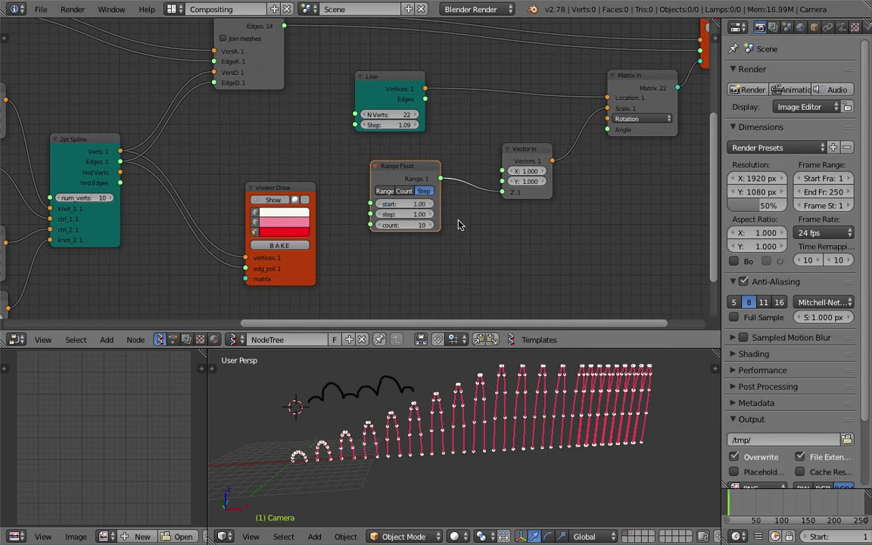
pyautogui.press('Return')
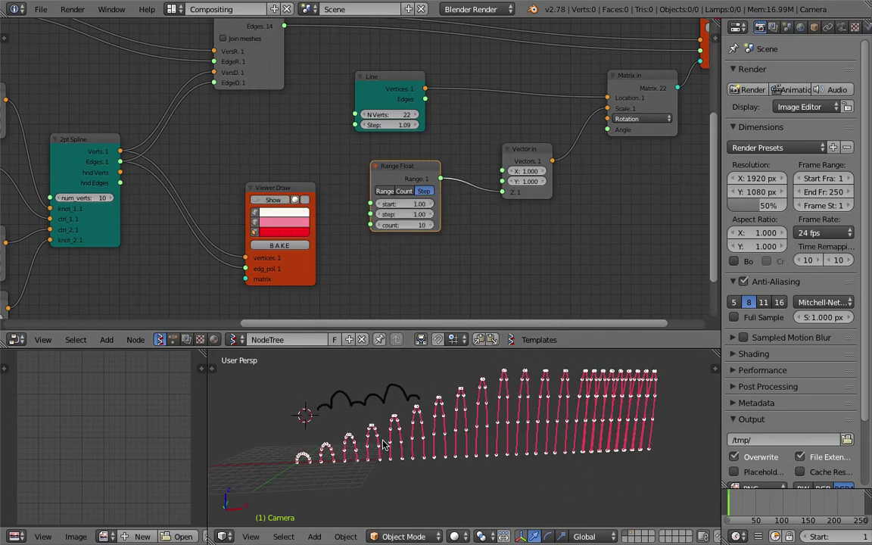
pyautogui.moveTo(386, 165); pyautogui.dragTo(407, 171)
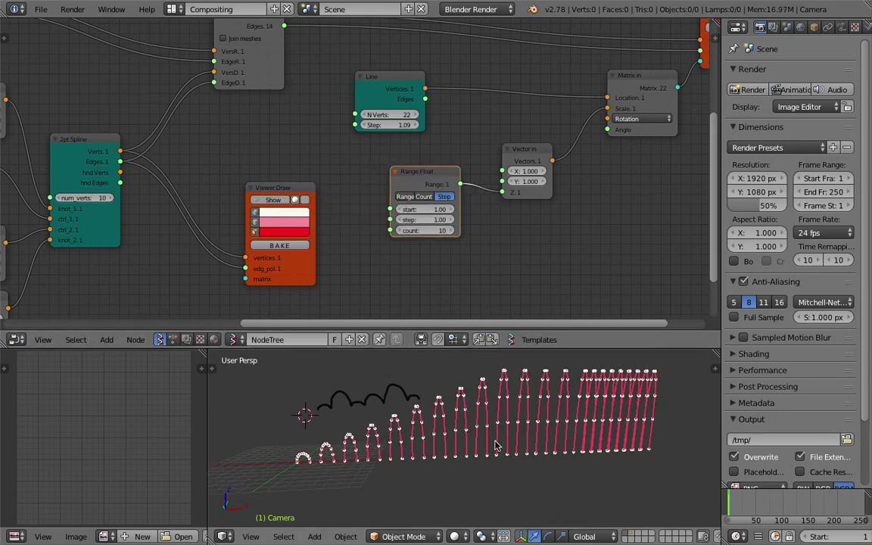
# Shrink the Line step further to compress the arches and inspect them in 3D
pyautogui.moveTo(473, 364)
pyautogui.mouseDown(button='middle')
pyautogui.moveTo(425, 375)
pyautogui.moveTo(428, 412)
pyautogui.mouseUp(button='middle')
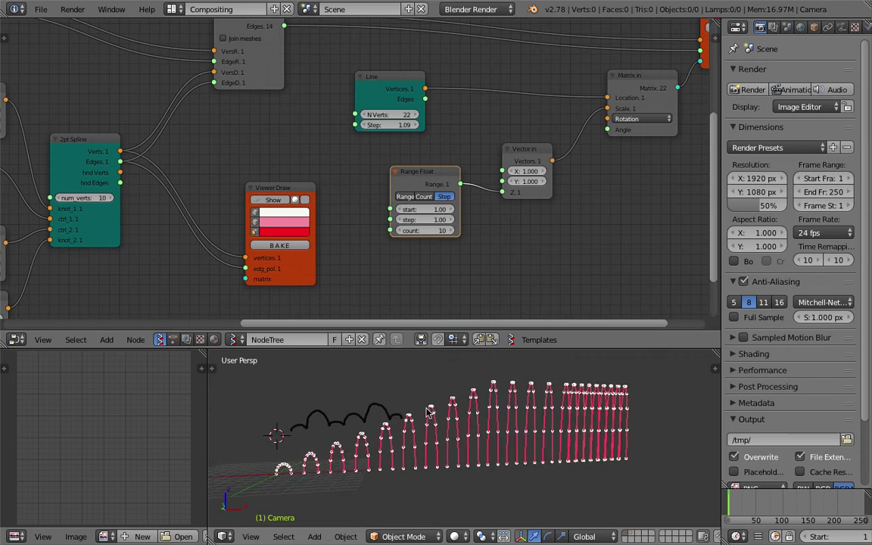
pyautogui.scroll(-2, 410, 168)
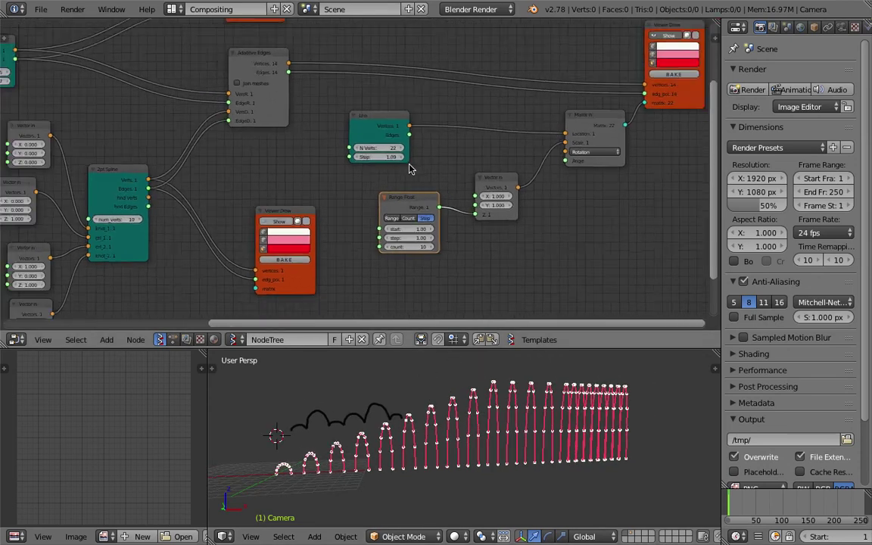
pyautogui.click(386, 132)
pyautogui.moveTo(386, 133); pyautogui.dragTo(452, 132, button='middle')
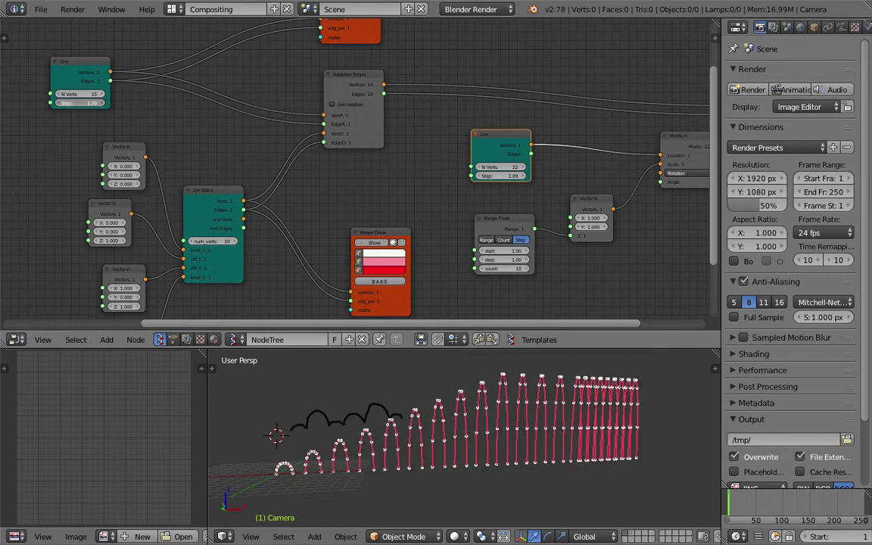
pyautogui.moveTo(481, 171)
pyautogui.mouseDown(button='middle')
pyautogui.moveTo(457, 176)
pyautogui.moveTo(401, 128)
pyautogui.mouseUp(button='middle')
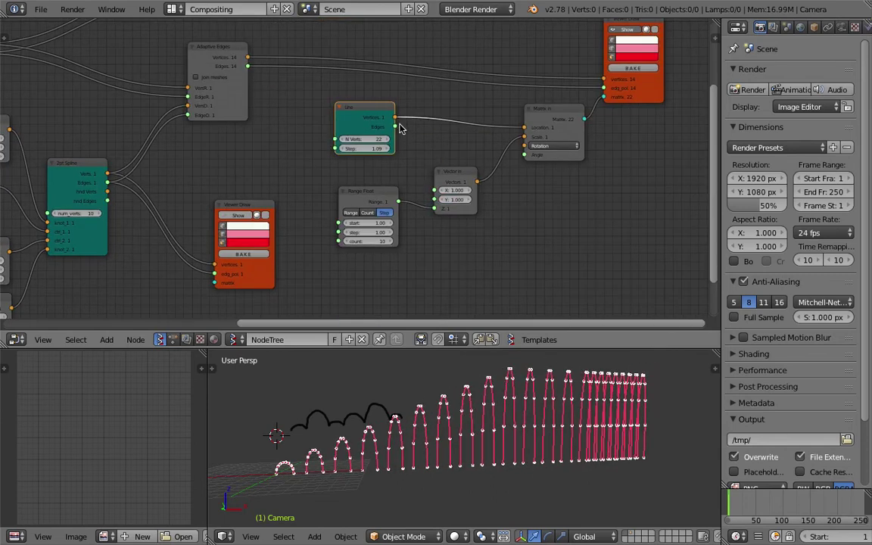
pyautogui.moveTo(365, 148)
pyautogui.mouseDown()
pyautogui.moveTo(356, 148)
pyautogui.moveTo(371, 148)
pyautogui.mouseUp()
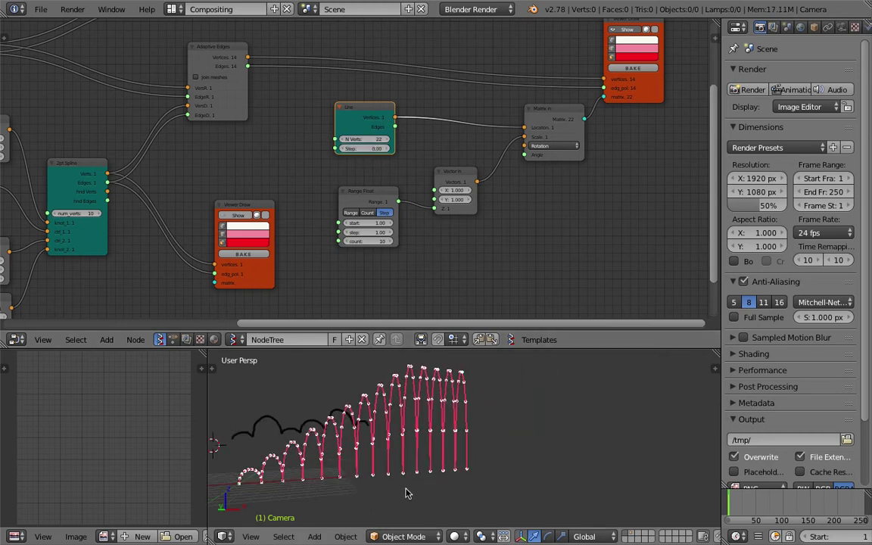
pyautogui.moveTo(214, 443)
pyautogui.mouseDown(button='middle')
pyautogui.moveTo(379, 488)
pyautogui.moveTo(330, 404)
pyautogui.moveTo(409, 455)
pyautogui.moveTo(467, 466)
pyautogui.mouseUp(button='middle')
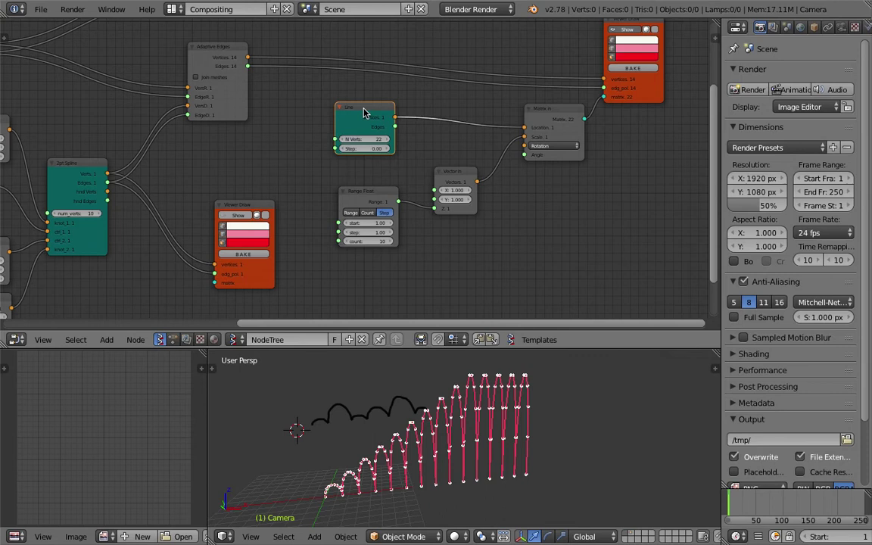
# Delete the Line, Range Float, Vector in and Matrix in nodes, then save
pyautogui.press('x')
pyautogui.rightClick(367, 198)
pyautogui.press('x')
pyautogui.rightClick(455, 182)
pyautogui.press('x')
pyautogui.press('x')
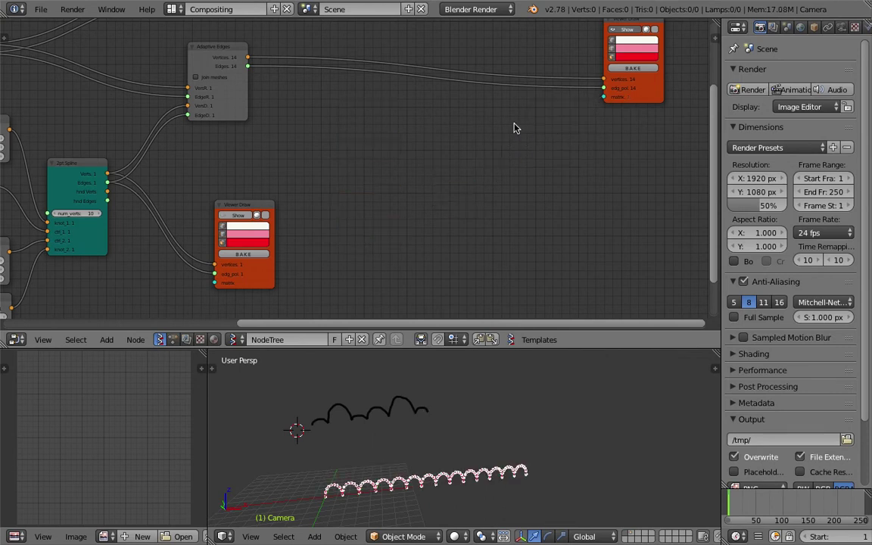
pyautogui.moveTo(513, 128); pyautogui.dragTo(540, 158, button='middle')
pyautogui.hotkey('ctrl', 's')
# Reposition the Viewer Draw node and save
pyautogui.click(522, 156)
pyautogui.moveTo(662, 126); pyautogui.dragTo(479, 115)
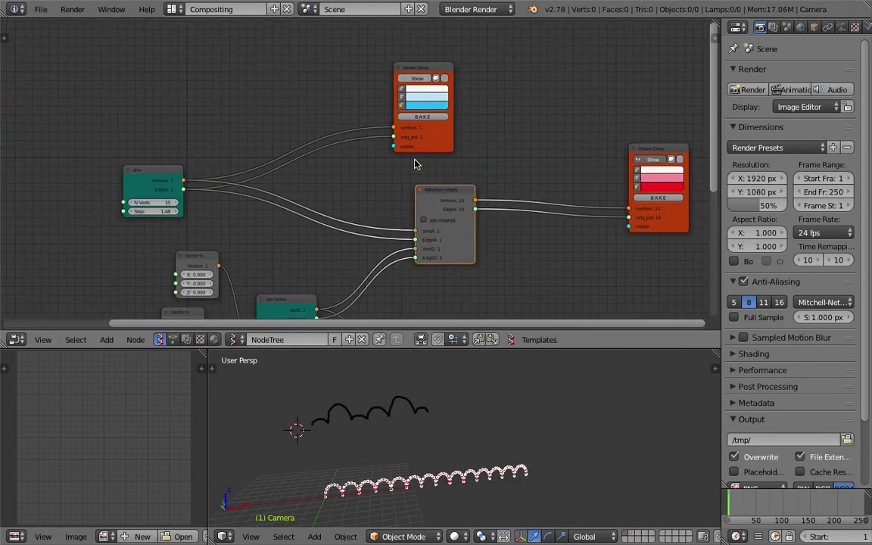
pyautogui.moveTo(417, 145); pyautogui.dragTo(473, 130)
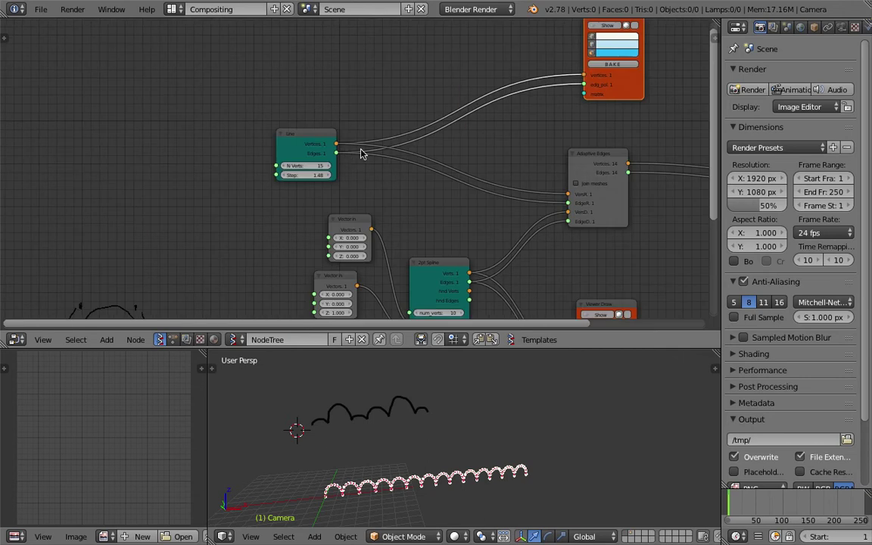
pyautogui.hotkey('ctrl', 's')
# Move the Line node left and inspect the full arch chain in 3D
pyautogui.click(324, 132)
pyautogui.scroll(1, 324, 136)
pyautogui.moveTo(287, 125); pyautogui.dragTo(256, 130)
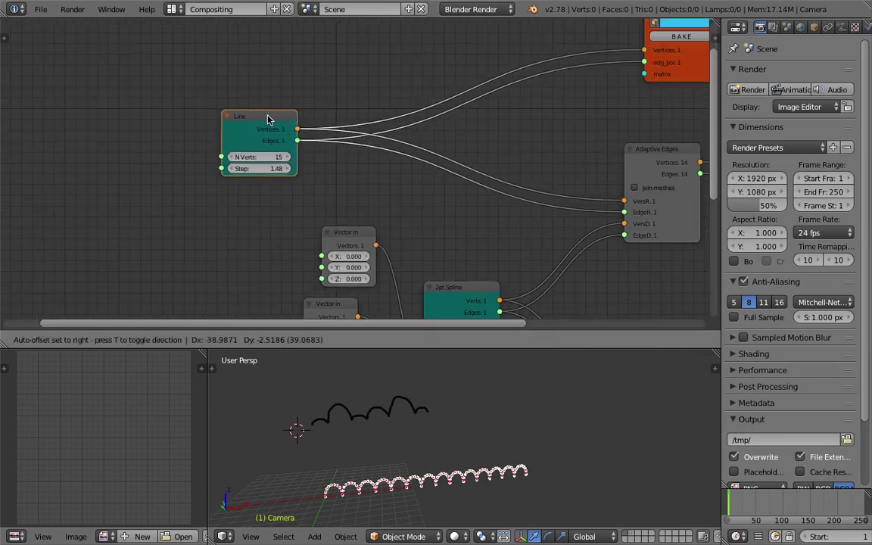
pyautogui.scroll(-1, 510, 273)
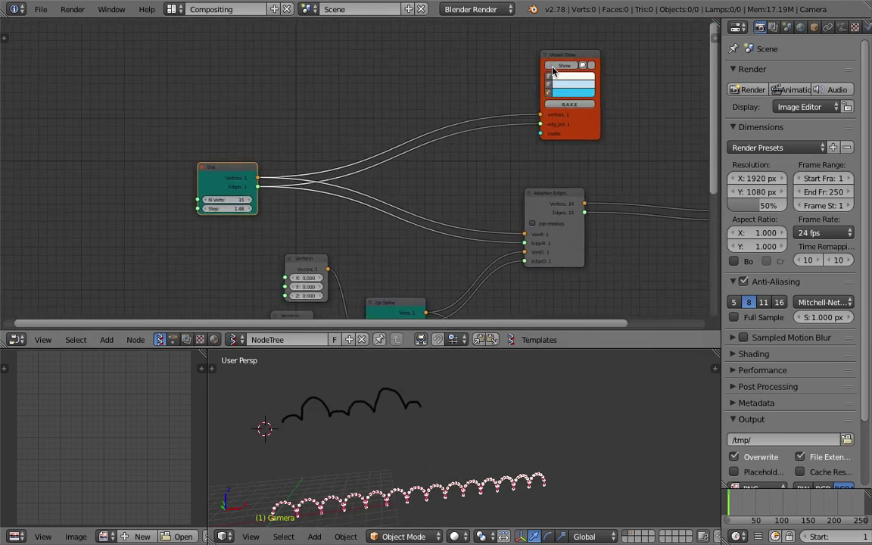
pyautogui.moveTo(424, 394)
pyautogui.mouseDown(button='middle')
pyautogui.moveTo(457, 428)
pyautogui.moveTo(316, 495)
pyautogui.mouseUp(button='middle')
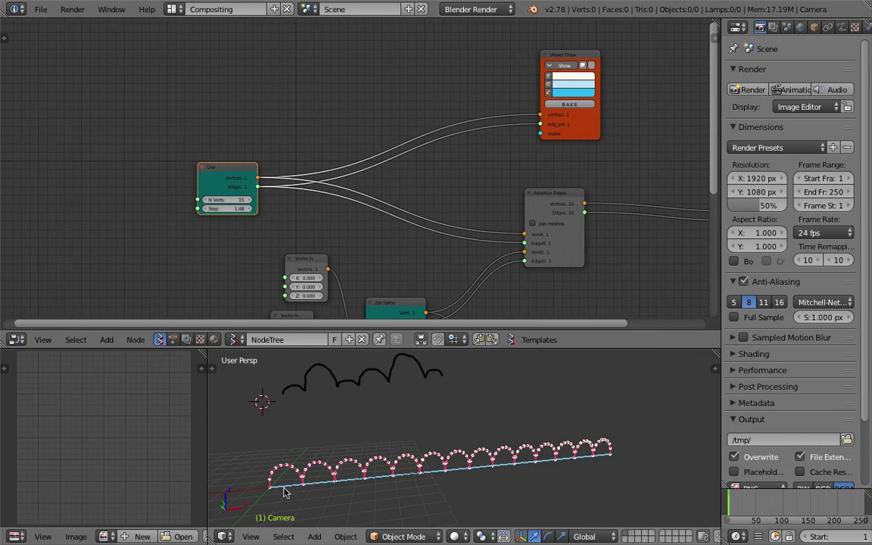
pyautogui.moveTo(381, 484); pyautogui.dragTo(367, 482, button='middle')
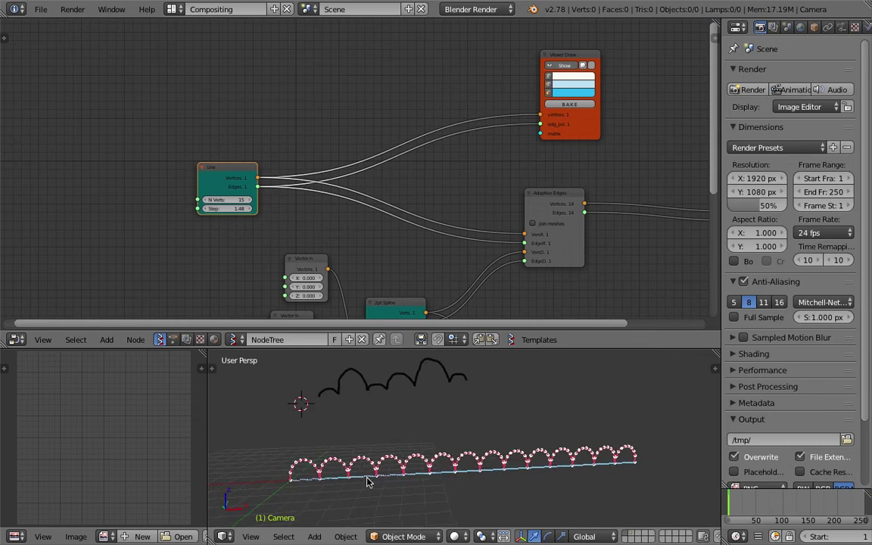
pyautogui.moveTo(411, 425); pyautogui.dragTo(351, 475, button='middle')
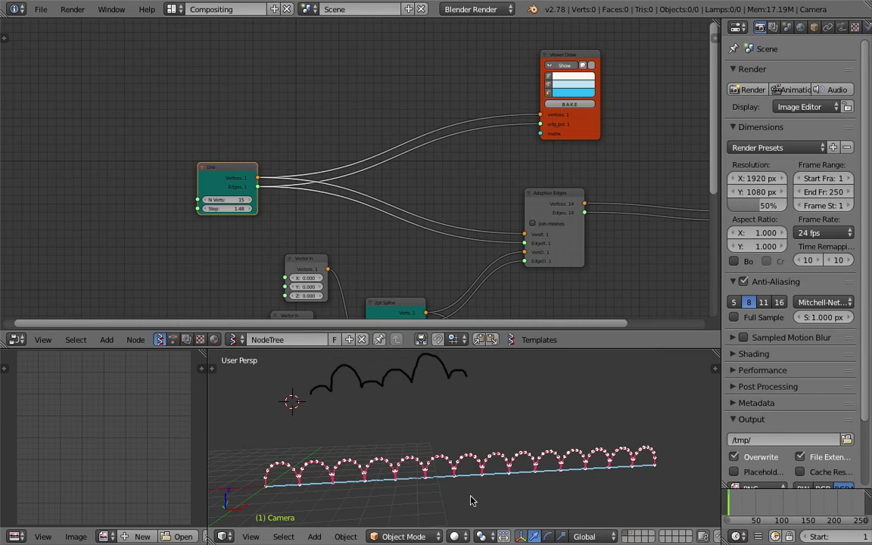
# Insert a Randomize input vertices node into the Line-to-Viewer link
pyautogui.hotkey('shift', 'a')
pyautogui.click(354, 107)
pyautogui.write('random')
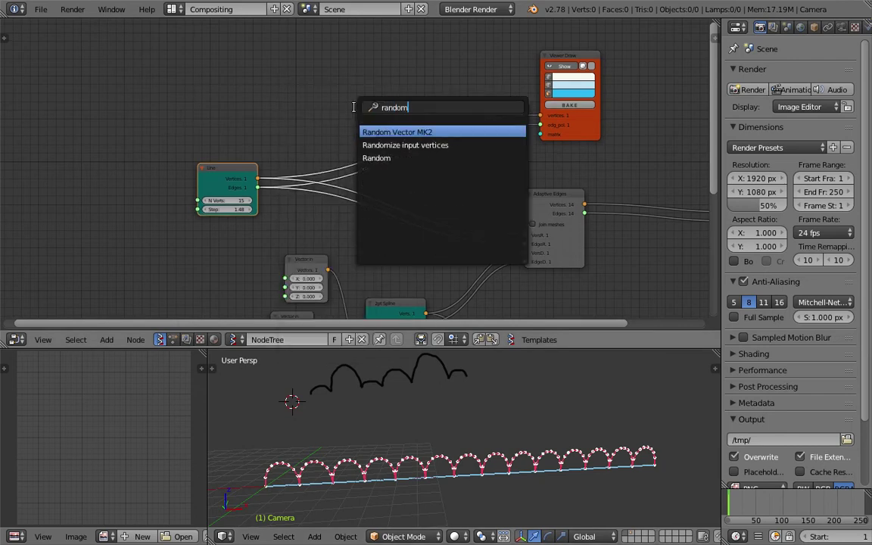
pyautogui.press('Down')
pyautogui.press('Return')
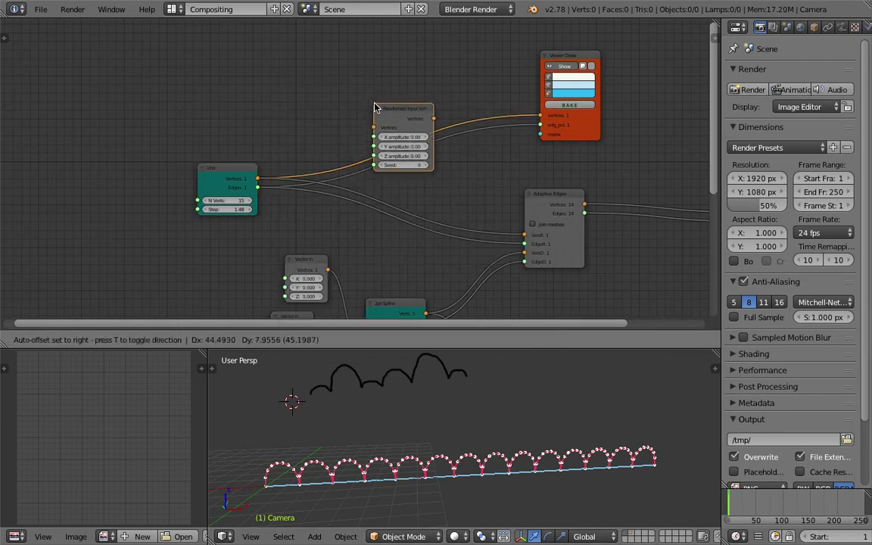
pyautogui.click(356, 81)
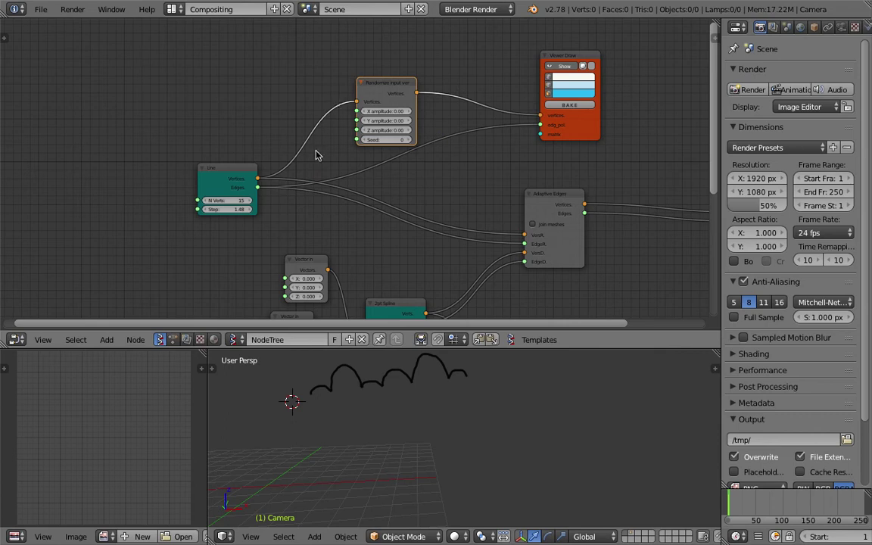
# Save, set the random seed to 10, and drag its output toward Adaptive Edges
pyautogui.scroll(1, 325, 151)
pyautogui.hotkey('ctrl', 's')
pyautogui.click(336, 121)
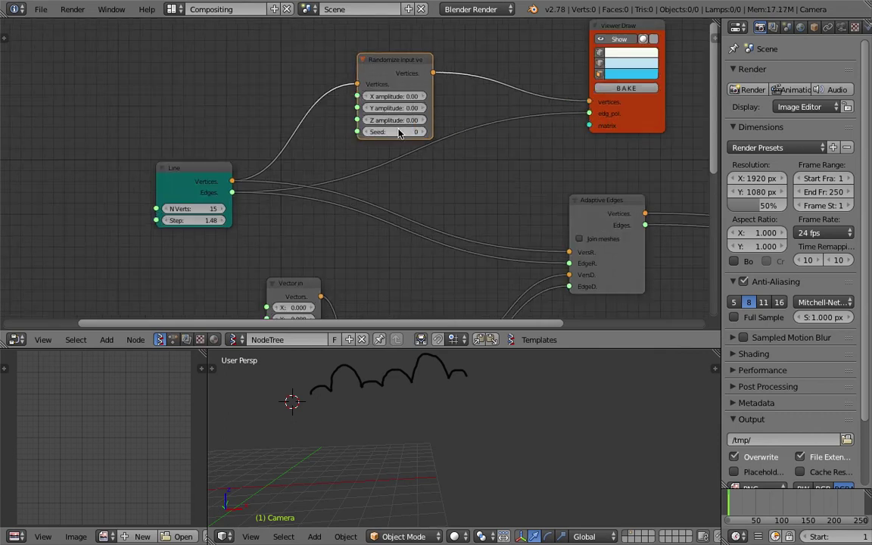
pyautogui.moveTo(399, 133); pyautogui.dragTo(402, 128)
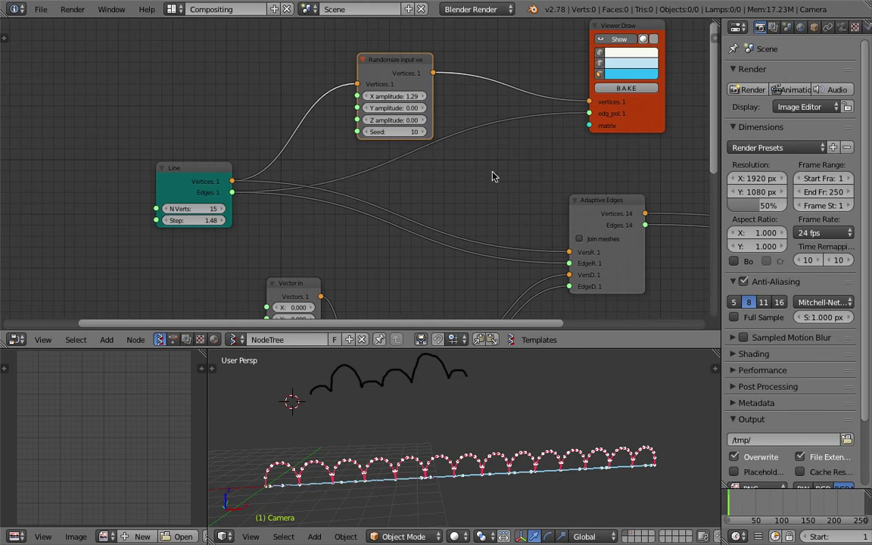
pyautogui.scroll(-1, 492, 177)
pyautogui.moveTo(385, 65); pyautogui.dragTo(461, 167)
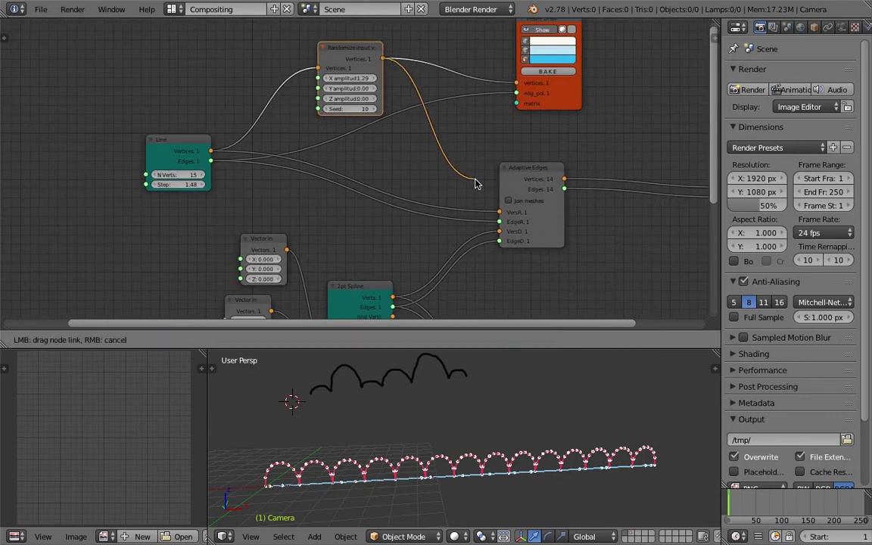
# Connect the randomized vertices to the Adaptive Edges VersR input and save
pyautogui.moveTo(500, 214); pyautogui.dragTo(499, 212)
pyautogui.hotkey('ctrl', 's')
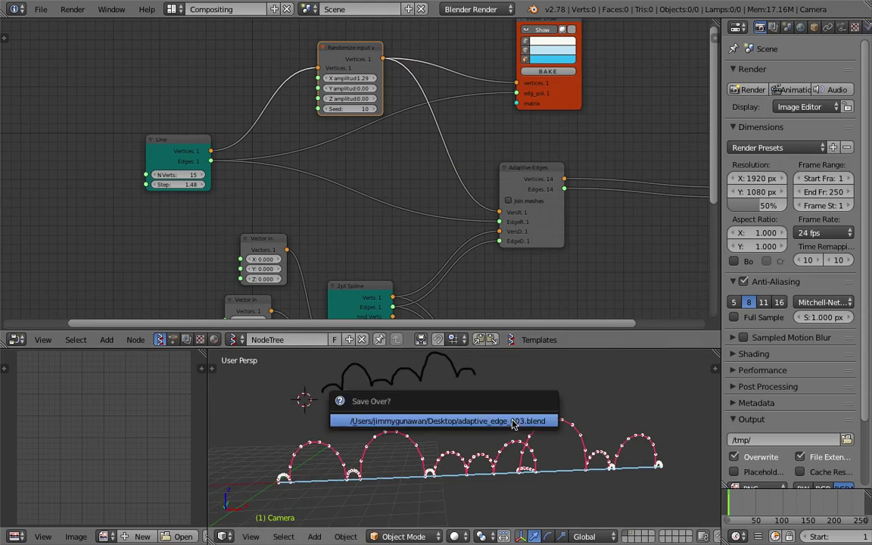
pyautogui.moveTo(499, 425)
pyautogui.mouseDown(button='middle')
pyautogui.moveTo(488, 471)
pyautogui.moveTo(542, 416)
pyautogui.moveTo(549, 365)
pyautogui.mouseUp(button='middle')
pyautogui.moveTo(548, 349); pyautogui.dragTo(550, 235)
pyautogui.moveTo(550, 258)
pyautogui.mouseDown(button='middle')
pyautogui.moveTo(376, 401)
pyautogui.moveTo(455, 362)
pyautogui.moveTo(409, 428)
pyautogui.moveTo(407, 402)
pyautogui.moveTo(414, 403)
pyautogui.mouseUp(button='middle')
# Lower the Randomize X amplitude to 0.51 and inspect the evened-out arches
pyautogui.scroll(2, 409, 428)
pyautogui.scroll(2, 422, 409)
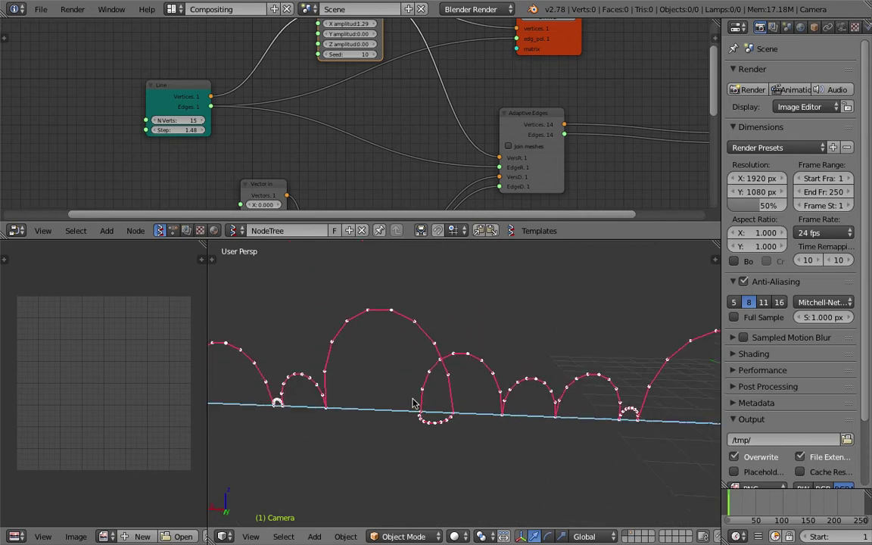
pyautogui.moveTo(481, 410)
pyautogui.mouseDown(button='middle')
pyautogui.moveTo(483, 424)
pyautogui.moveTo(415, 391)
pyautogui.moveTo(375, 419)
pyautogui.moveTo(456, 397)
pyautogui.moveTo(265, 341)
pyautogui.mouseUp(button='middle')
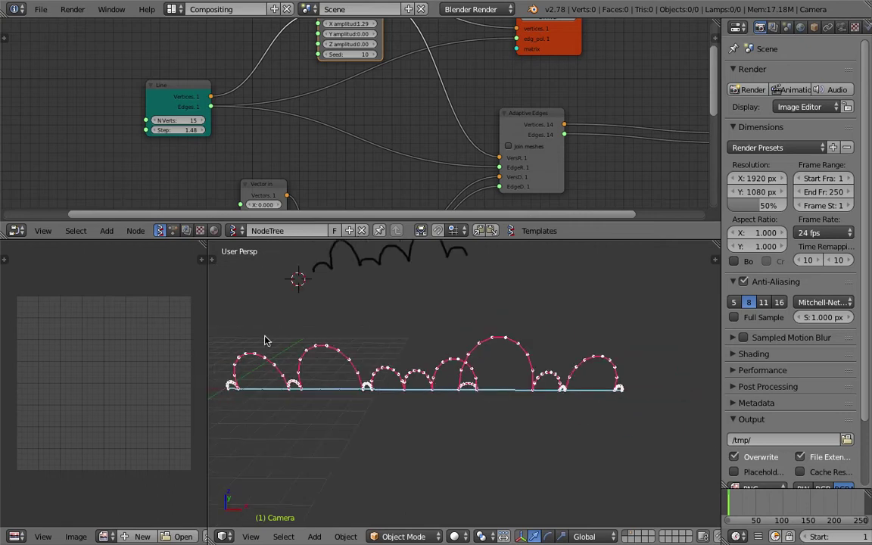
pyautogui.moveTo(208, 324); pyautogui.dragTo(78, 325)
pyautogui.moveTo(78, 325)
pyautogui.mouseDown(button='middle')
pyautogui.moveTo(317, 347)
pyautogui.moveTo(298, 190)
pyautogui.moveTo(261, 174)
pyautogui.mouseUp(button='middle')
pyautogui.scroll(2, 262, 174)
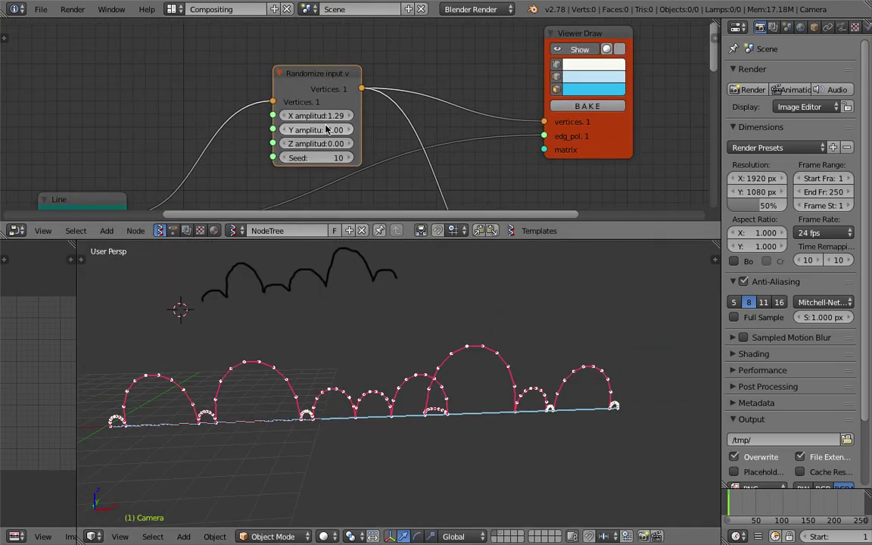
pyautogui.moveTo(316, 115)
pyautogui.mouseDown()
pyautogui.moveTo(271, 116)
pyautogui.moveTo(285, 115)
pyautogui.mouseUp()
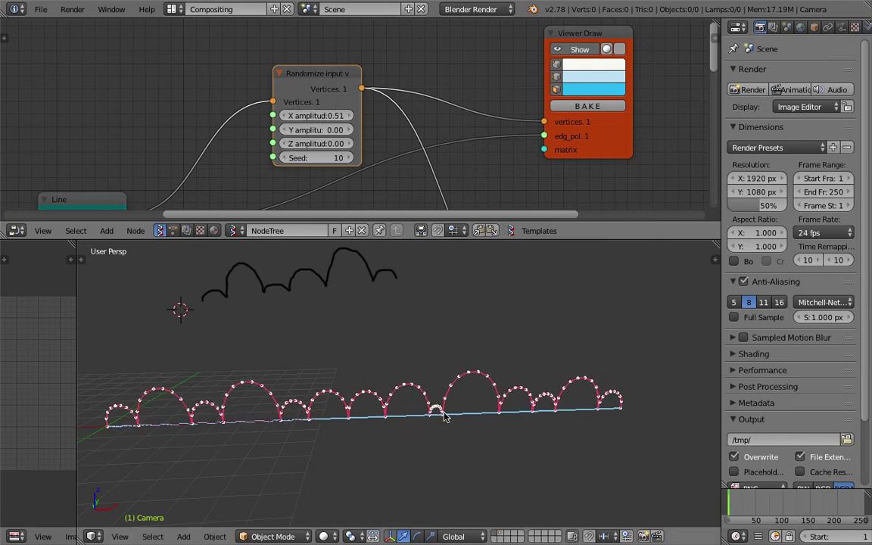
pyautogui.moveTo(445, 417); pyautogui.dragTo(436, 421, button='middle')
pyautogui.moveTo(512, 419); pyautogui.dragTo(485, 393, button='middle')
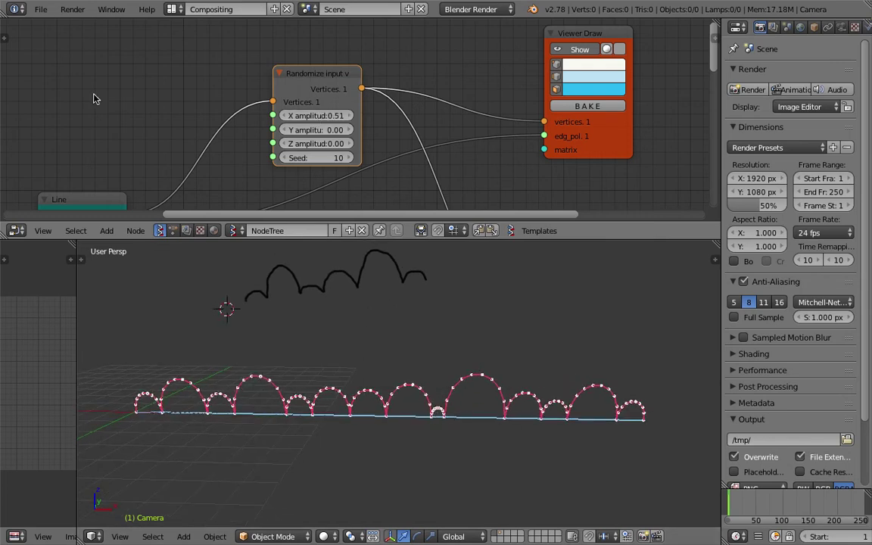
# Save the file as the next incremented version, then save again
pyautogui.click(41, 9)
pyautogui.click(37, 111)
pyautogui.click(772, 61)
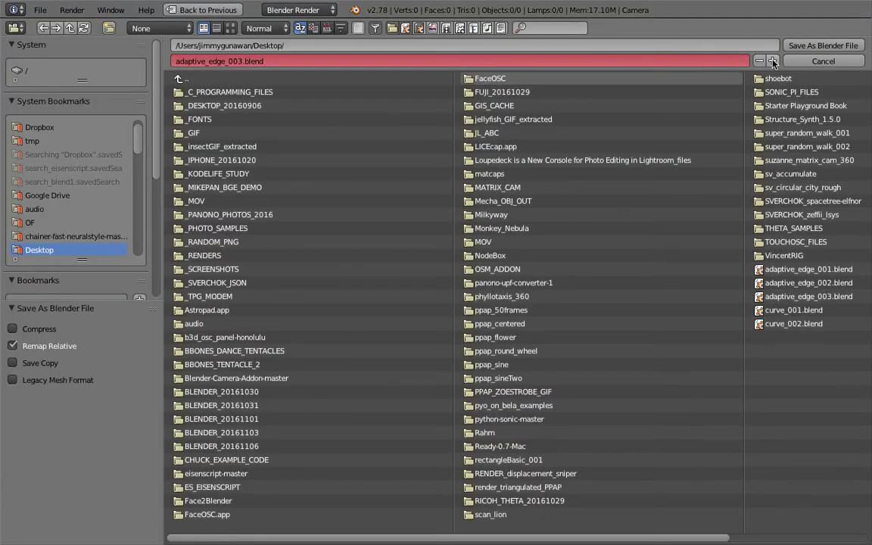
pyautogui.click(797, 47)
pyautogui.moveTo(496, 454)
pyautogui.mouseDown(button='middle')
pyautogui.moveTo(491, 416)
pyautogui.moveTo(414, 413)
pyautogui.moveTo(488, 403)
pyautogui.mouseUp(button='middle')
pyautogui.hotkey('ctrl', 's')
pyautogui.click(488, 399)
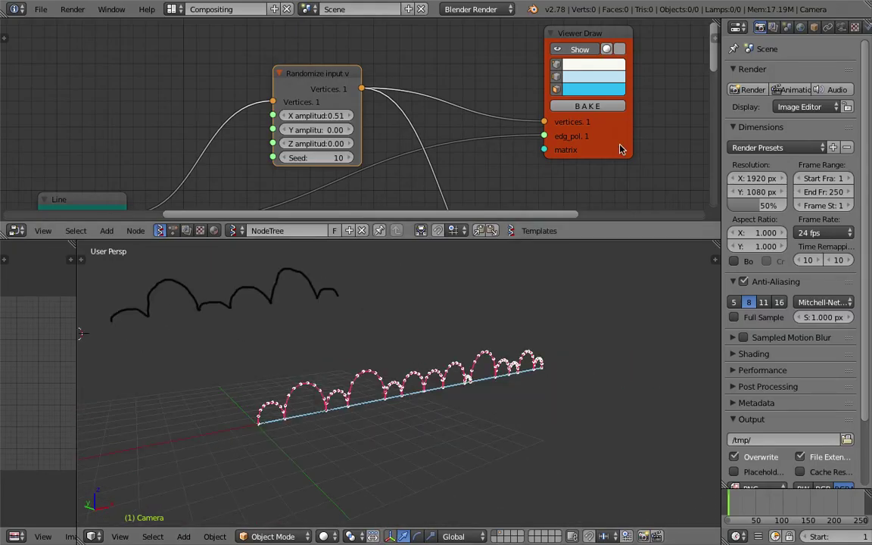
# Tidy the layout by moving the Viewer Draw node right and the Line node up
pyautogui.moveTo(619, 146); pyautogui.dragTo(662, 148)
pyautogui.moveTo(484, 431)
pyautogui.mouseDown(button='middle')
pyautogui.moveTo(490, 461)
pyautogui.moveTo(560, 456)
pyautogui.moveTo(543, 438)
pyautogui.moveTo(453, 443)
pyautogui.moveTo(403, 463)
pyautogui.mouseUp(button='middle')
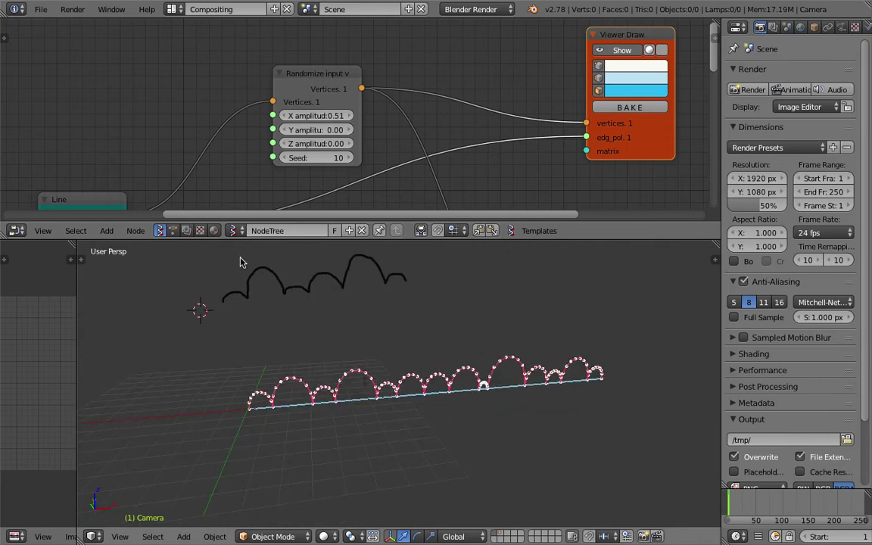
pyautogui.moveTo(178, 182); pyautogui.dragTo(212, 110, button='middle')
pyautogui.moveTo(145, 142); pyautogui.dragTo(147, 122)
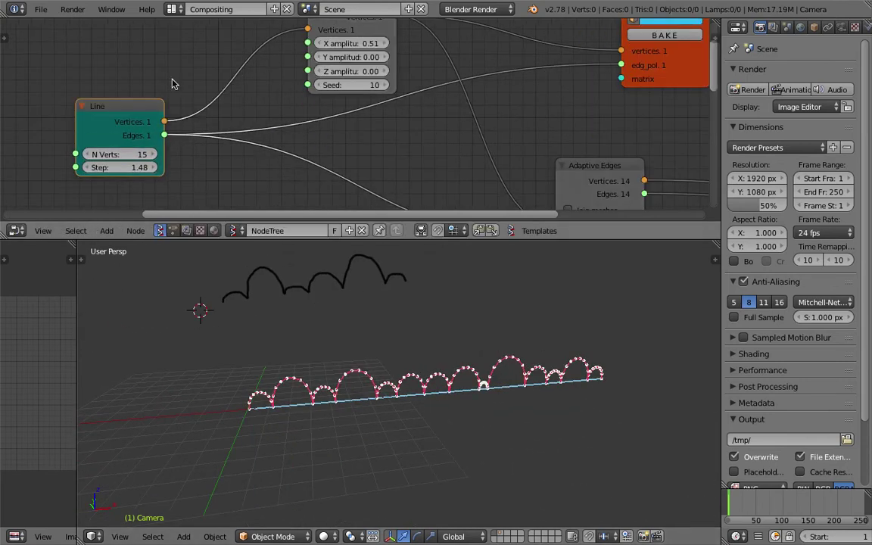
pyautogui.moveTo(365, 333); pyautogui.dragTo(351, 361, button='middle')
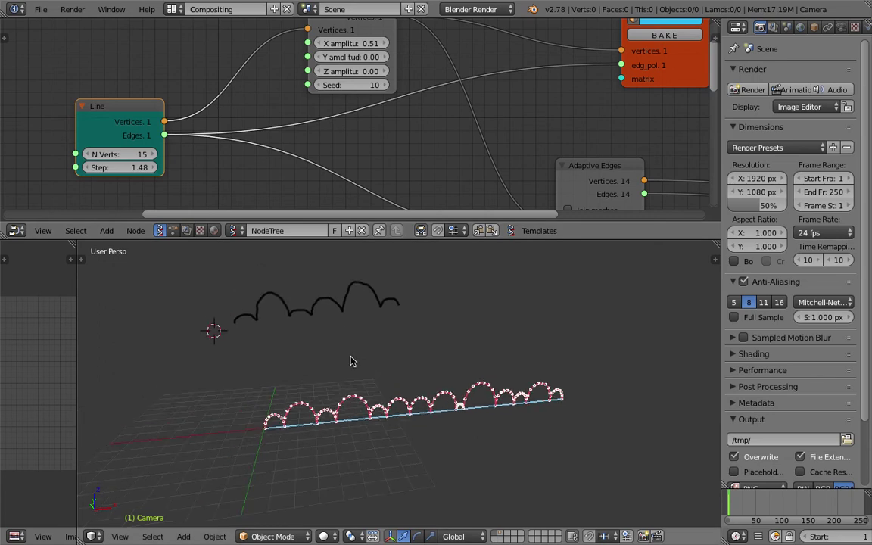
pyautogui.scroll(-1, 331, 162)
pyautogui.scroll(-1, 314, 156)
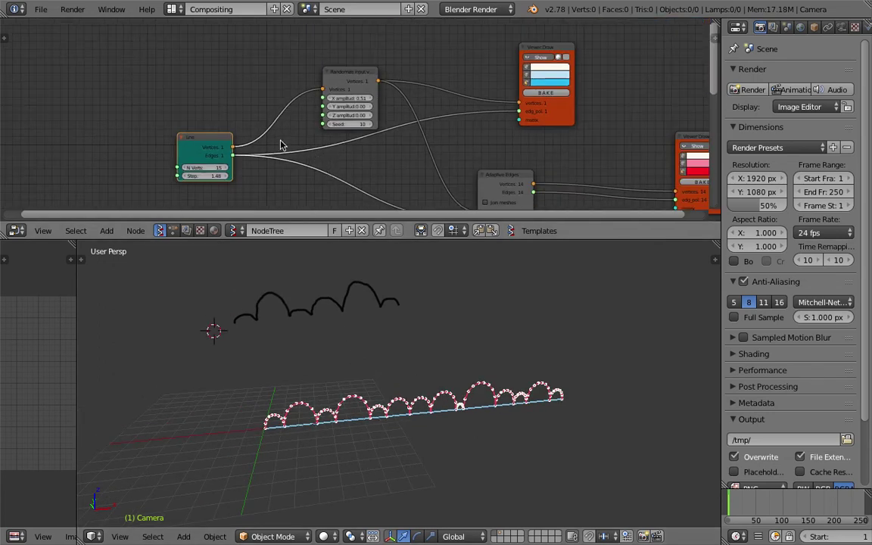
pyautogui.moveTo(280, 144); pyautogui.dragTo(362, 189, button='middle')
# Save as adaptive_edge_005.blend
pyautogui.click(41, 10)
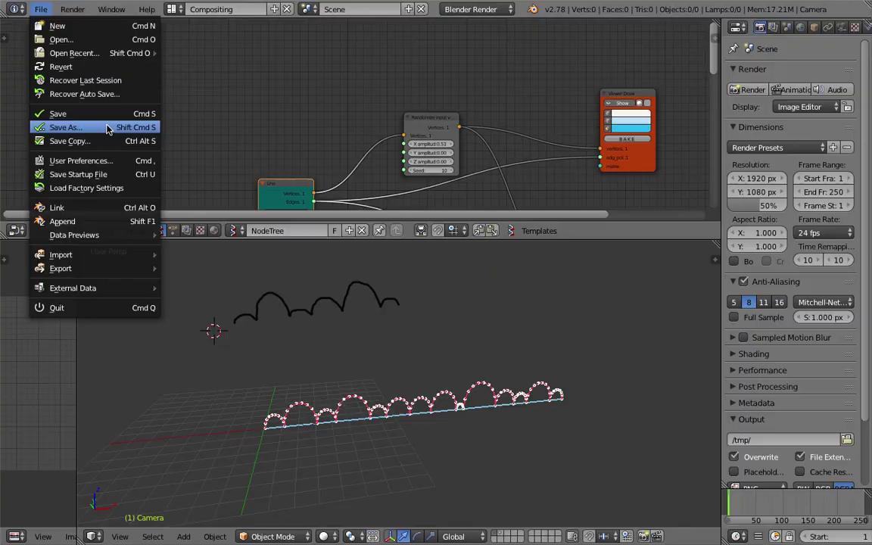
pyautogui.click(106, 128)
pyautogui.click(771, 61)
pyautogui.press('Return')
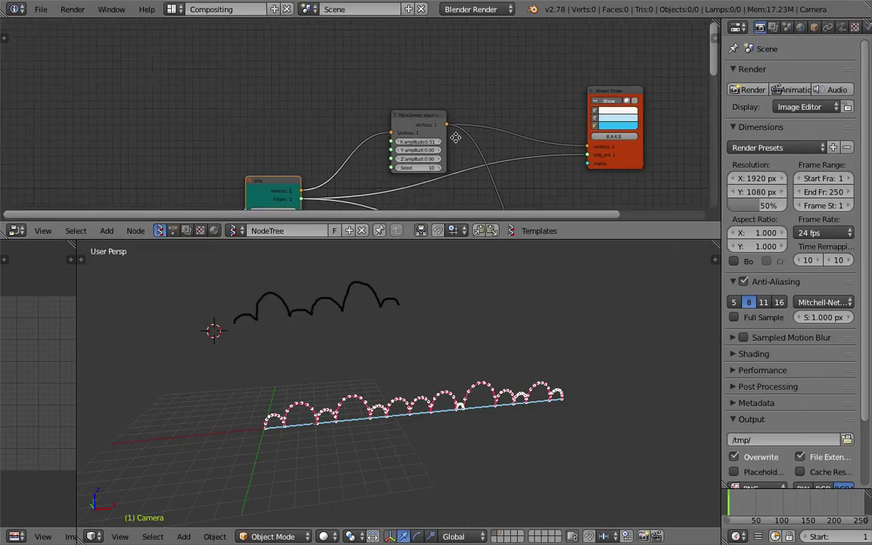
pyautogui.moveTo(487, 239); pyautogui.dragTo(442, 303)
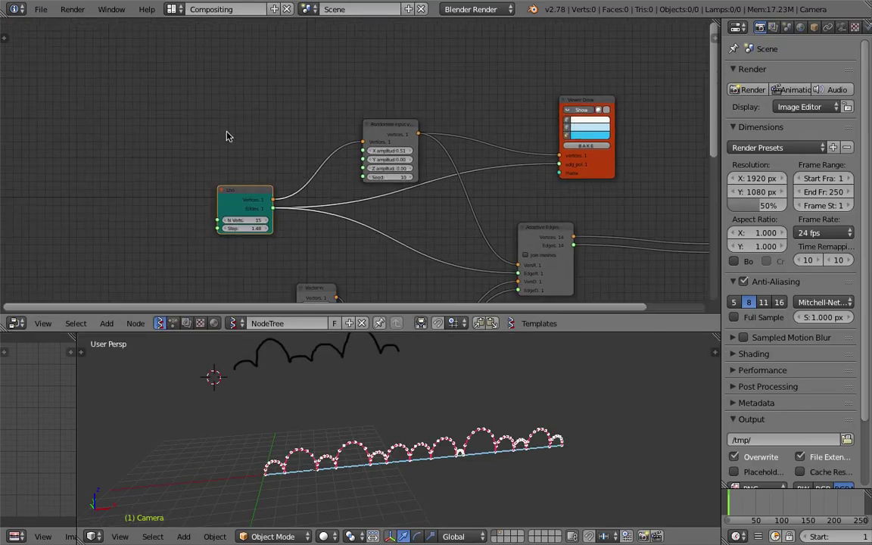
# Add a Fibonacci sequence node via search, save, and position it
pyautogui.hotkey('shift', 'a')
pyautogui.click(181, 102)
pyautogui.write('fib')
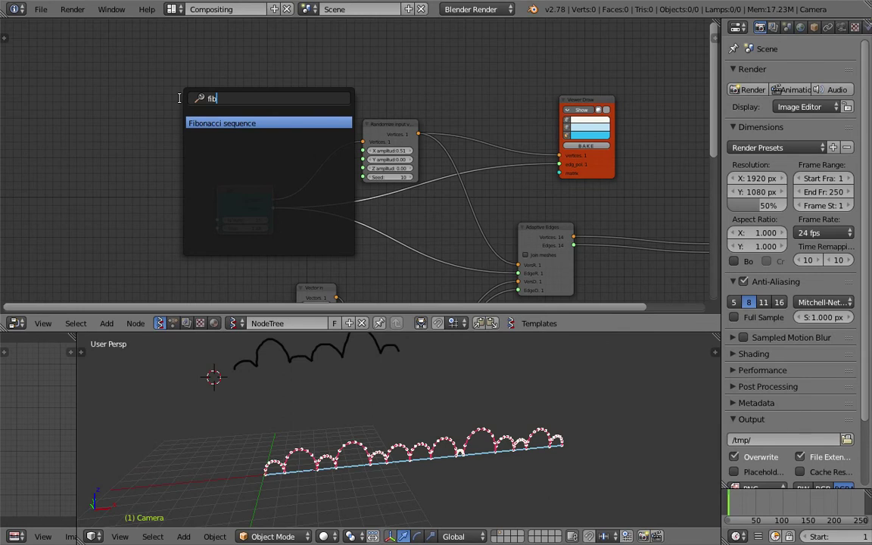
pyautogui.press('Return')
pyautogui.click(174, 77)
pyautogui.hotkey('ctrl', 's')
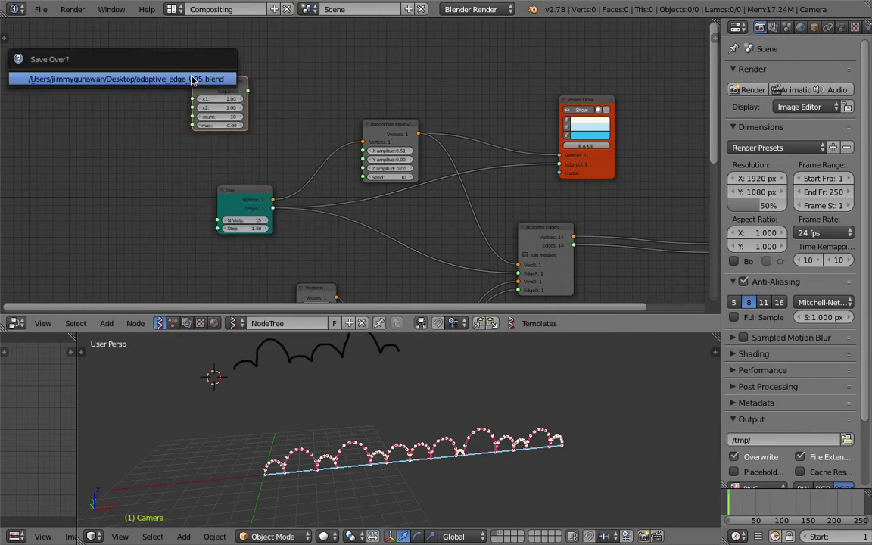
pyautogui.scroll(2, 272, 144)
pyautogui.moveTo(189, 116); pyautogui.dragTo(221, 85)
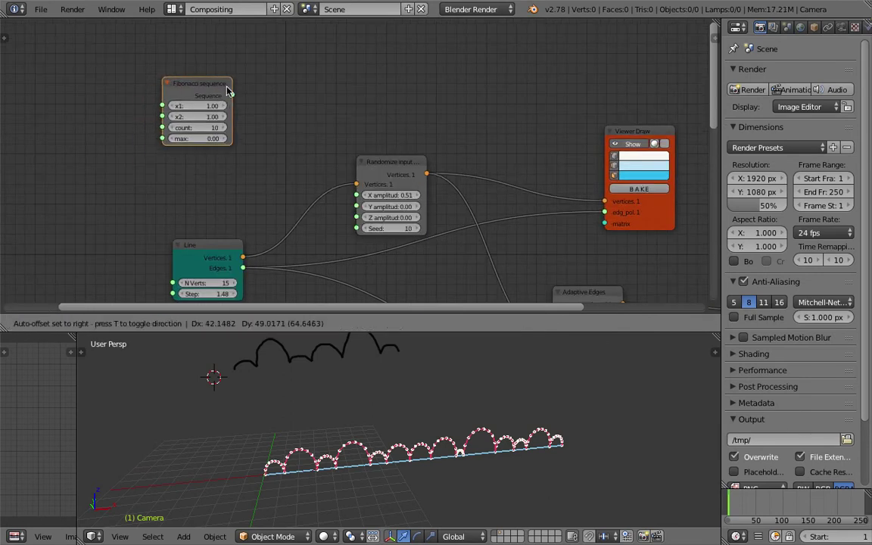
# Duplicate the Viewer Draw node, place the copy near the top, and save
pyautogui.click(605, 137)
pyautogui.hotkey('shift', 'd')
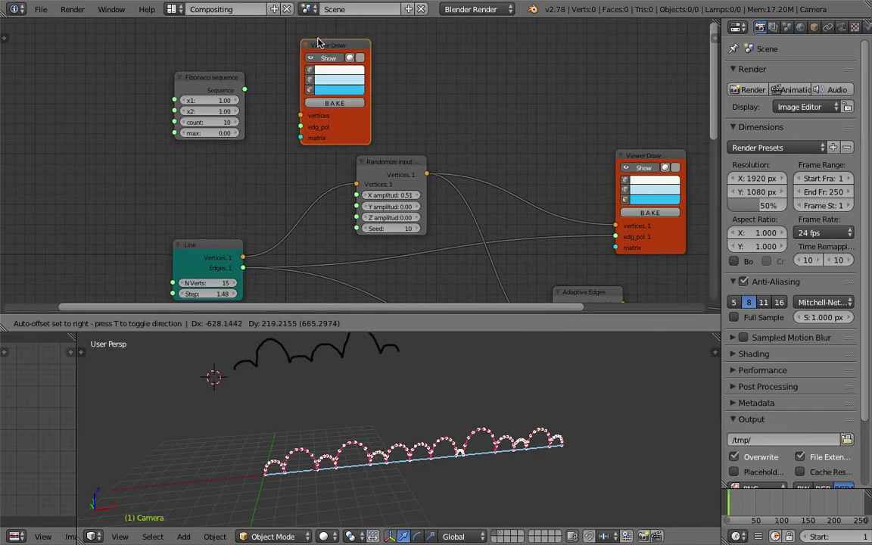
pyautogui.click(318, 38)
pyautogui.scroll(1, 276, 87)
pyautogui.scroll(1, 276, 87)
pyautogui.press('g')
pyautogui.click(371, 105)
pyautogui.hotkey('ctrl', 's')
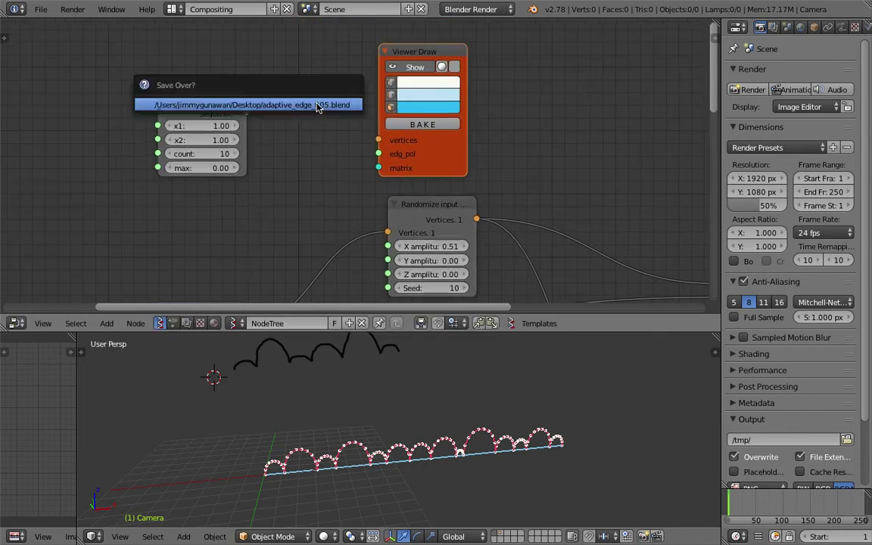
pyautogui.click(280, 102)
# Drag a link from the Fibonacci sequence output toward the Viewer Draw copy and save
pyautogui.moveTo(250, 114); pyautogui.dragTo(281, 126)
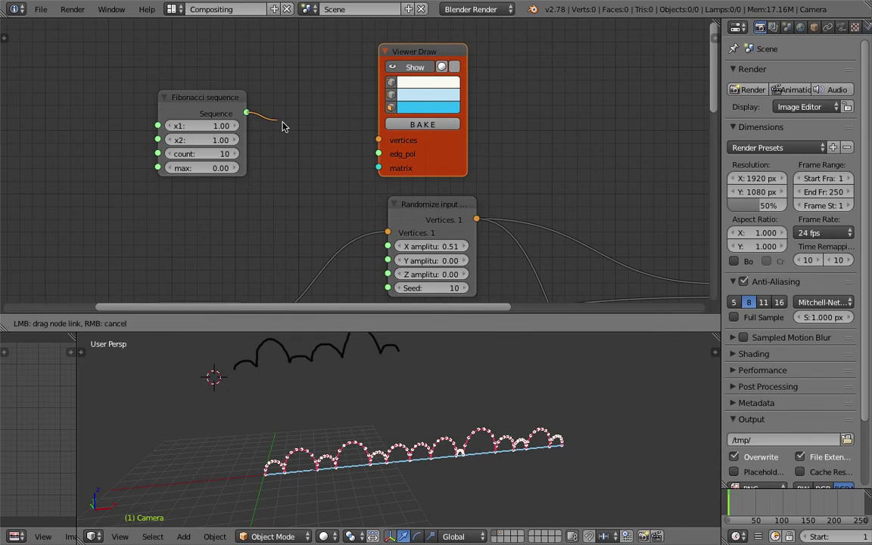
pyautogui.moveTo(337, 149); pyautogui.dragTo(348, 155)
pyautogui.moveTo(348, 155); pyautogui.dragTo(348, 154)
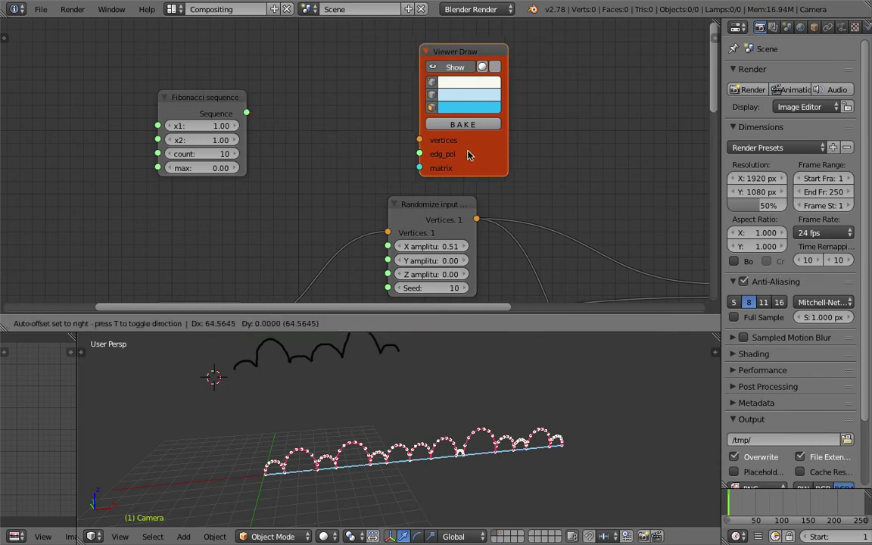
pyautogui.hotkey('ctrl', 's')
pyautogui.click(422, 162)
pyautogui.moveTo(218, 111); pyautogui.dragTo(262, 130)
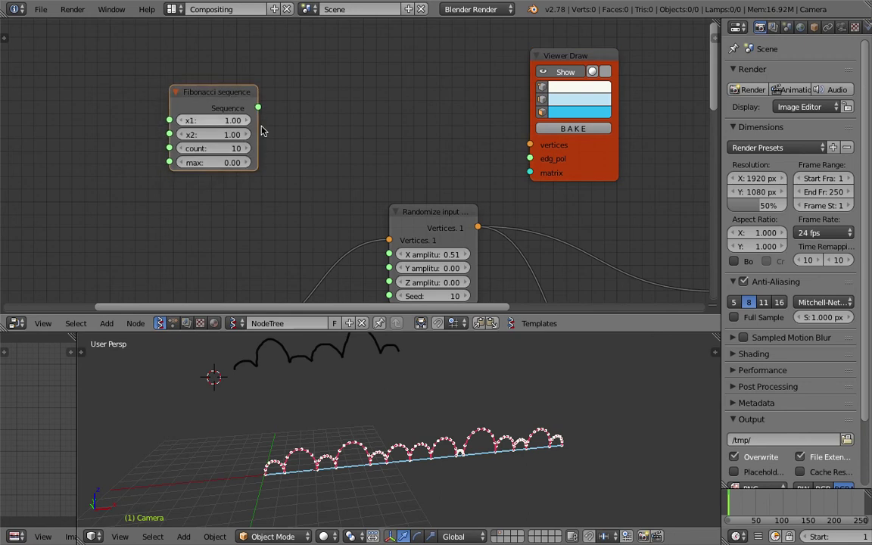
pyautogui.moveTo(271, 147); pyautogui.dragTo(297, 170, button='middle')
# Abandon a stray link and reposition the Fibonacci node
pyautogui.moveTo(263, 135); pyautogui.dragTo(398, 175)
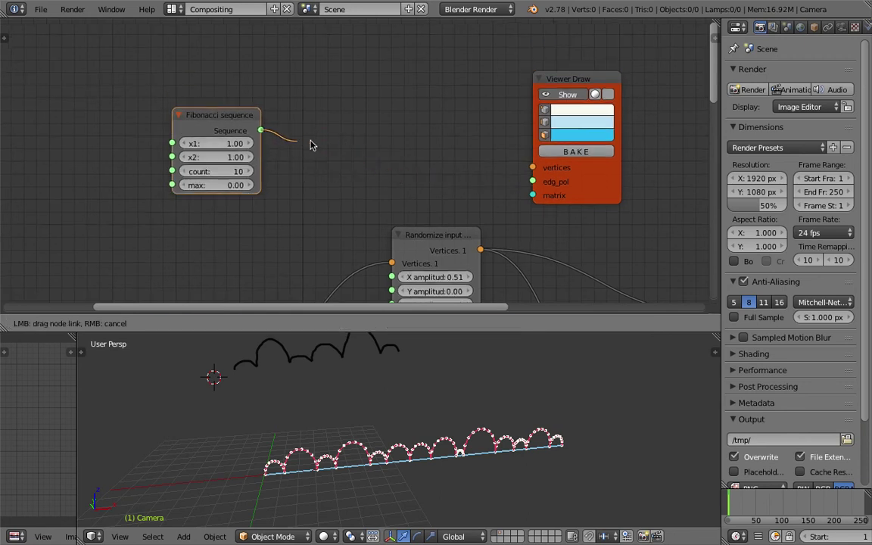
pyautogui.moveTo(397, 175); pyautogui.dragTo(311, 142)
pyautogui.moveTo(227, 121)
pyautogui.mouseDown()
pyautogui.moveTo(263, 120)
pyautogui.moveTo(223, 132)
pyautogui.mouseUp()
pyautogui.hotkey('ctrl', 's')
pyautogui.click(299, 122)
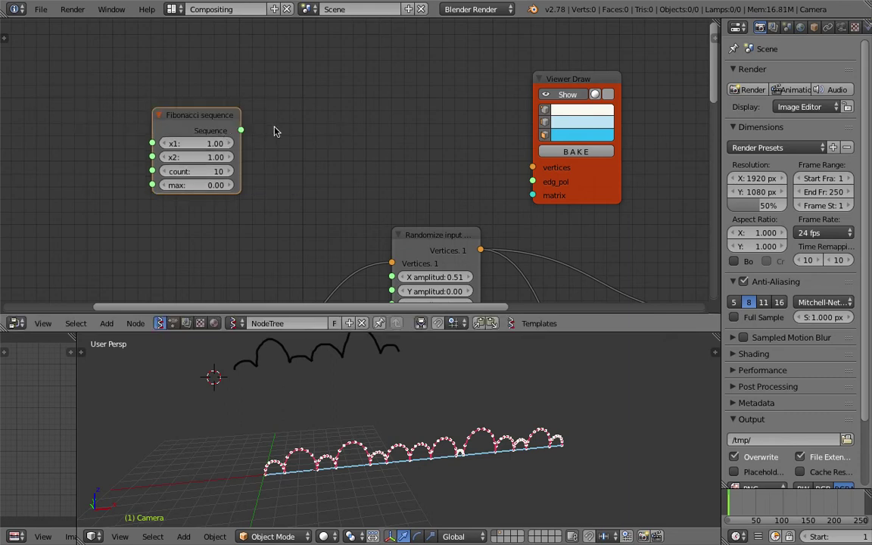
# Add a Stethoscope node and feed it the Fibonacci sequence output
pyautogui.press('space')
pyautogui.write('s')
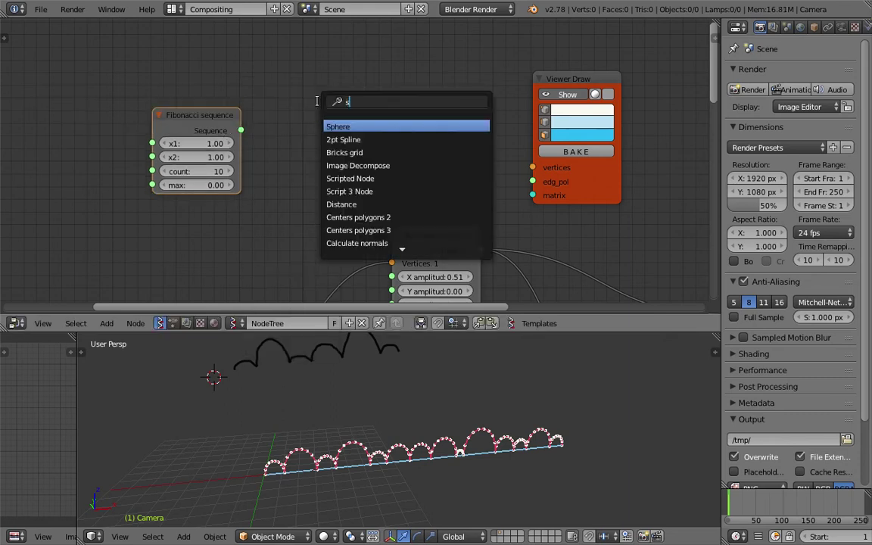
pyautogui.write('te')
pyautogui.press('Return')
pyautogui.click(321, 107)
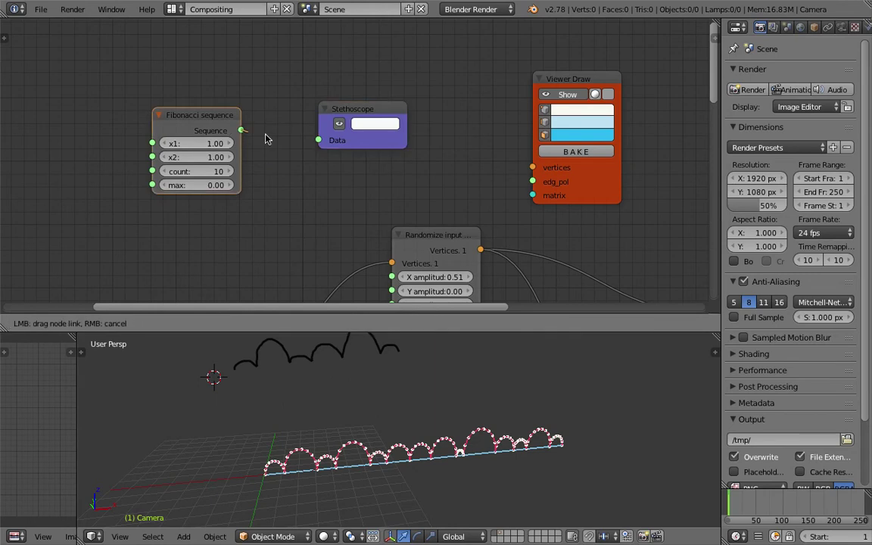
pyautogui.moveTo(240, 130); pyautogui.dragTo(319, 140)
# Move the Viewer Draw node aside to reveal the printed values 1, 1, 2, 3, 5 … 55
pyautogui.moveTo(352, 108); pyautogui.dragTo(318, 99)
pyautogui.moveTo(538, 86); pyautogui.dragTo(550, 94)
pyautogui.click(550, 94)
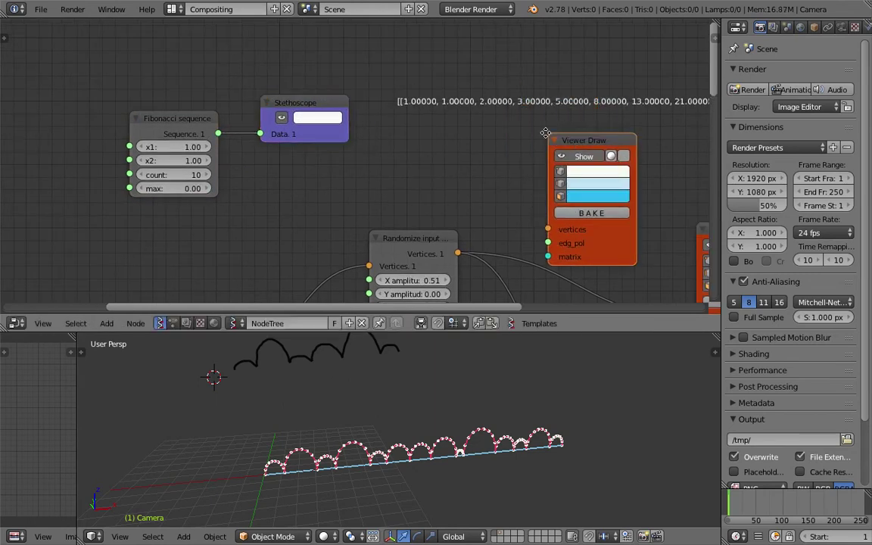
pyautogui.moveTo(553, 95); pyautogui.dragTo(296, 133, button='middle')
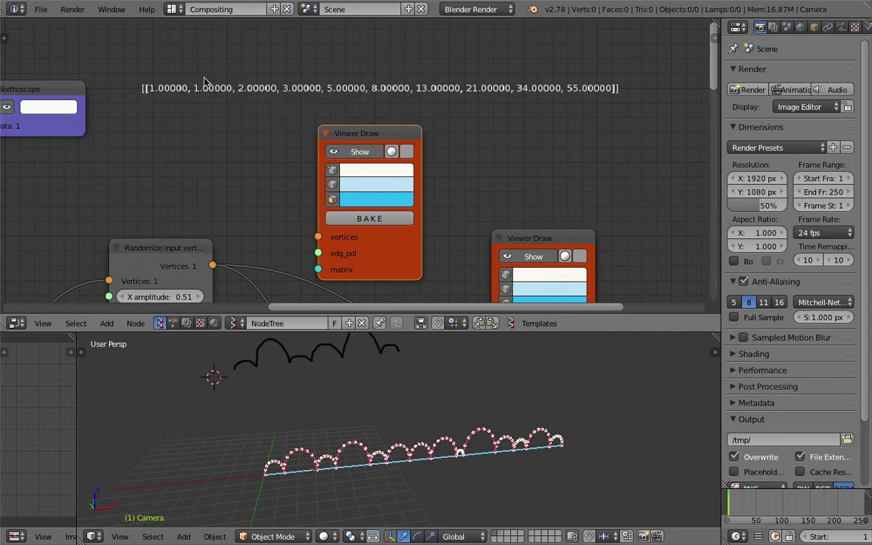
# Sketch annotation arcs over the printed numbers, then save over the blend file
pyautogui.moveTo(189, 55); pyautogui.dragTo(250, 81)
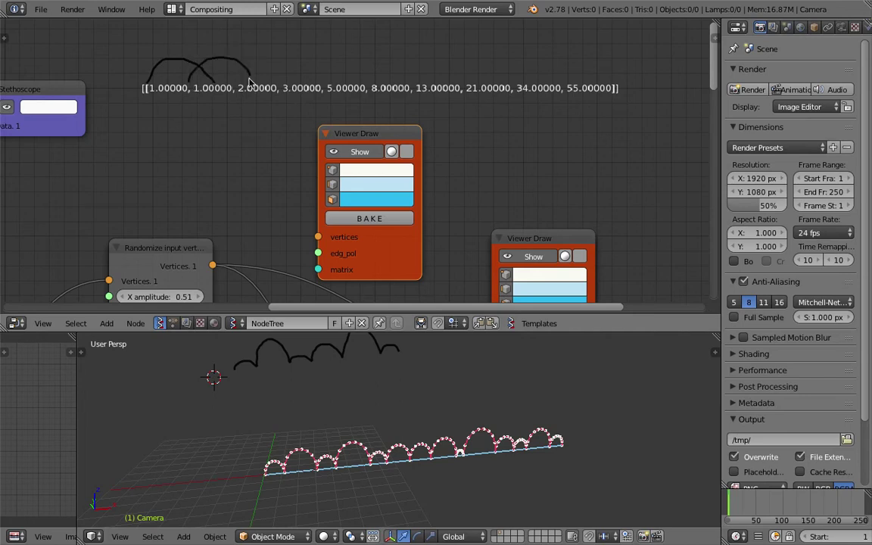
pyautogui.moveTo(271, 37); pyautogui.dragTo(295, 72)
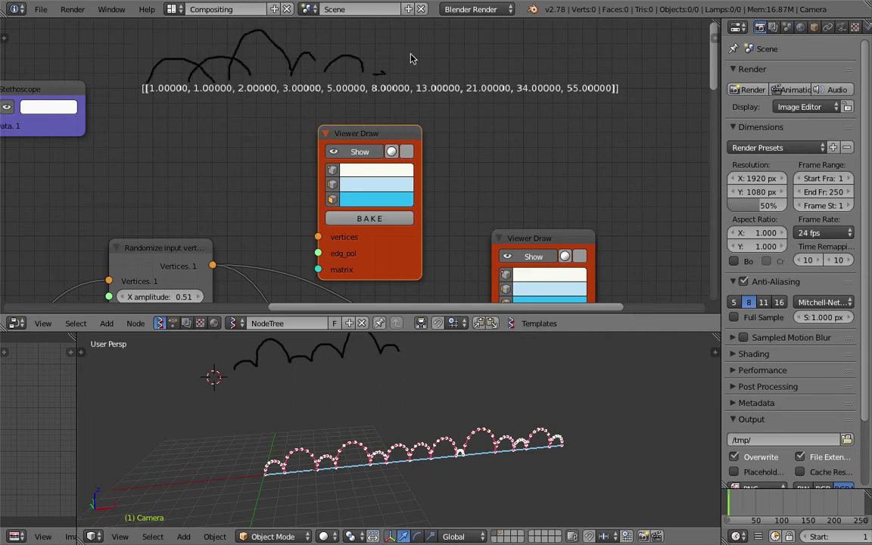
pyautogui.scroll(-1, 411, 59)
pyautogui.moveTo(282, 65); pyautogui.dragTo(372, 28, button='middle')
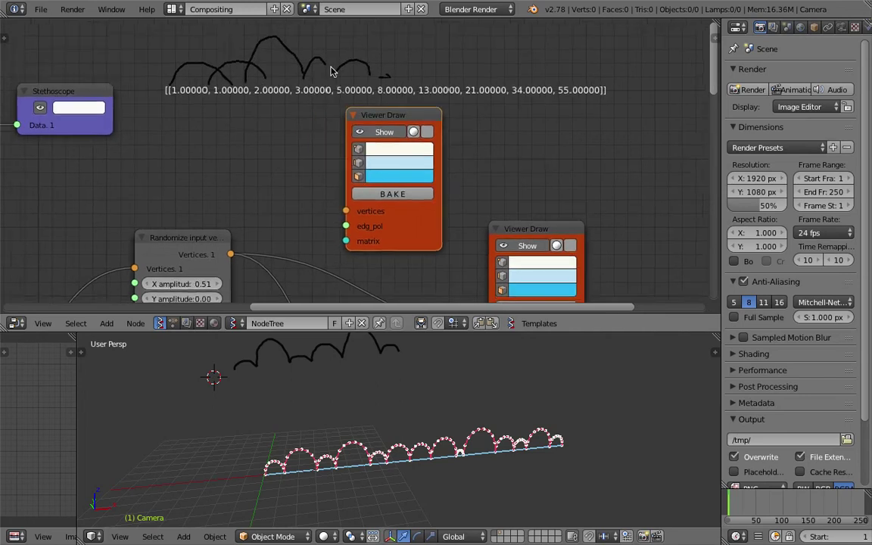
pyautogui.hotkey('ctrl', 's')
pyautogui.click(424, 66)
# Move the spare Viewer Draw node up and to the right in the tree
pyautogui.moveTo(421, 68)
pyautogui.mouseDown(button='middle')
pyautogui.moveTo(307, 114)
pyautogui.moveTo(342, 112)
pyautogui.mouseUp(button='middle')
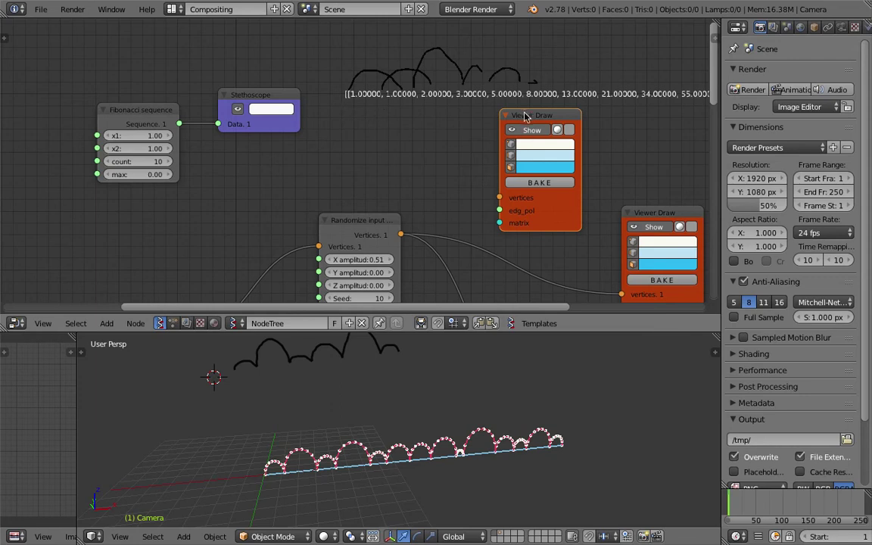
pyautogui.moveTo(526, 116); pyautogui.dragTo(465, 112)
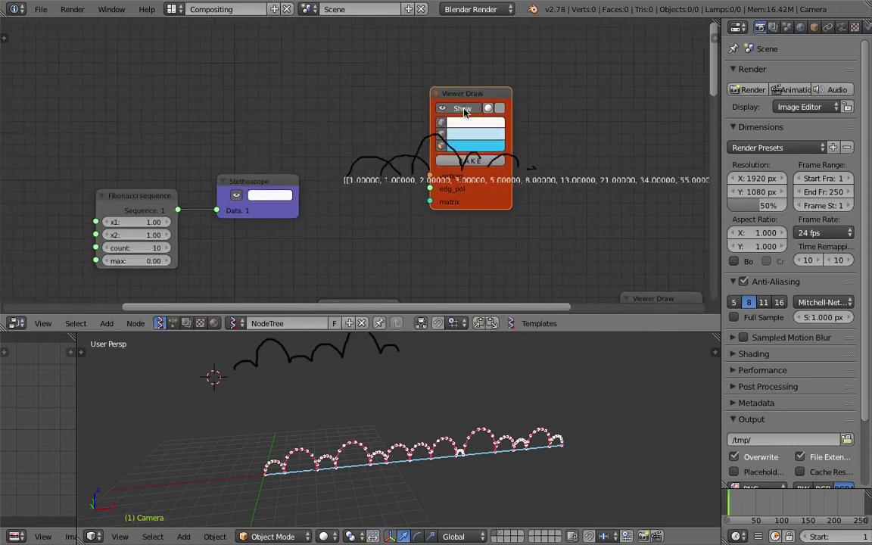
pyautogui.moveTo(465, 112); pyautogui.dragTo(409, 115)
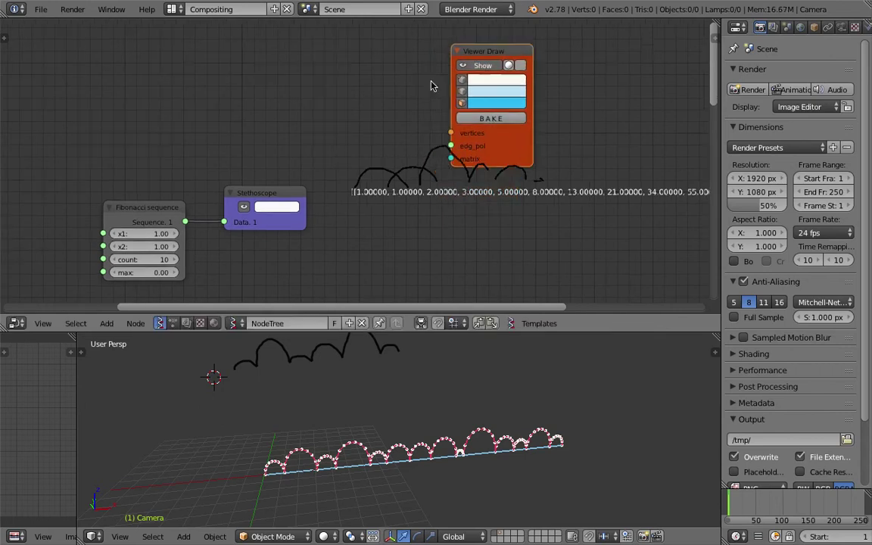
pyautogui.moveTo(463, 67); pyautogui.dragTo(497, 62)
# Nudge the Stethoscope node into place beside the Viewer Draw node
pyautogui.moveTo(246, 218); pyautogui.dragTo(273, 179)
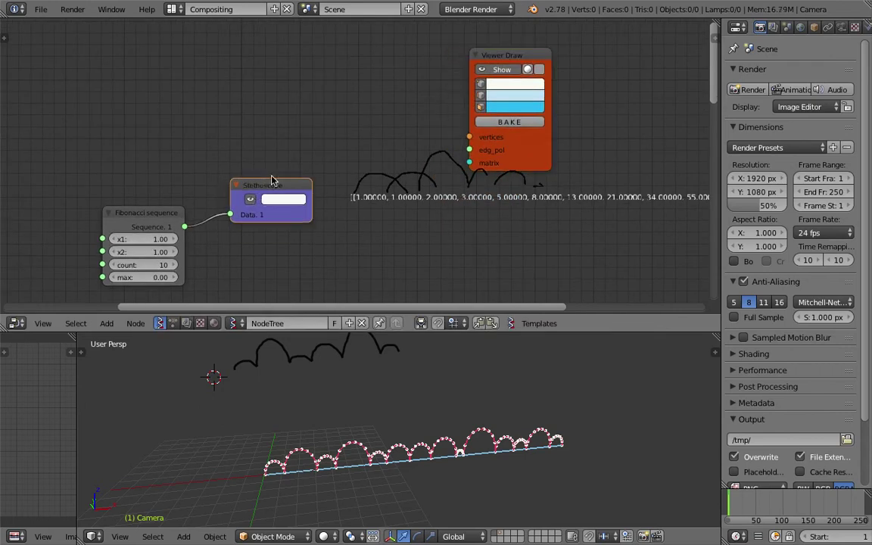
pyautogui.scroll(-2, 272, 180)
pyautogui.scroll(2, 327, 142)
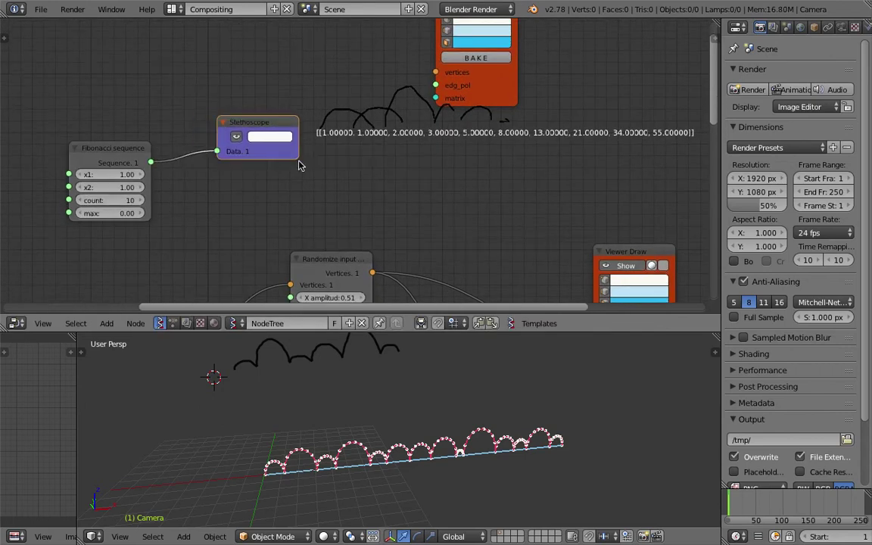
pyautogui.scroll(-2, 303, 160)
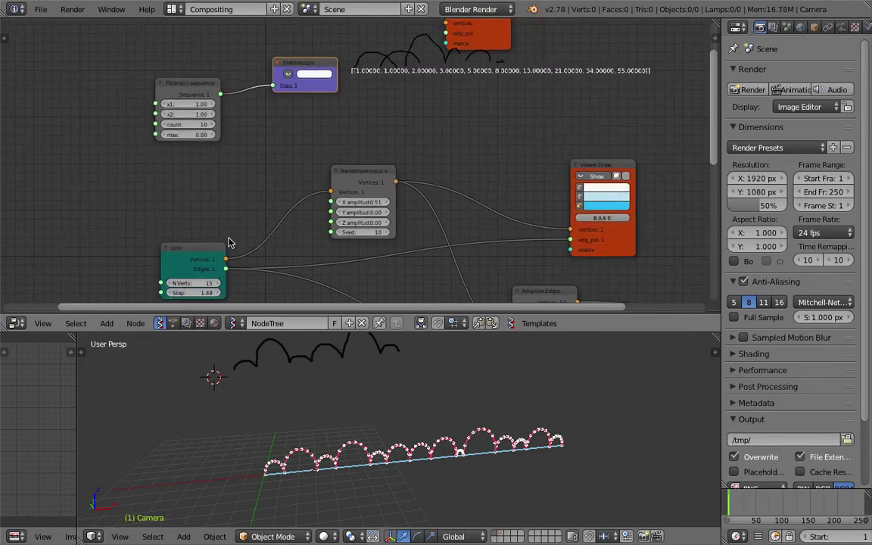
pyautogui.scroll(-2, 236, 137)
pyautogui.moveTo(279, 124); pyautogui.dragTo(287, 123)
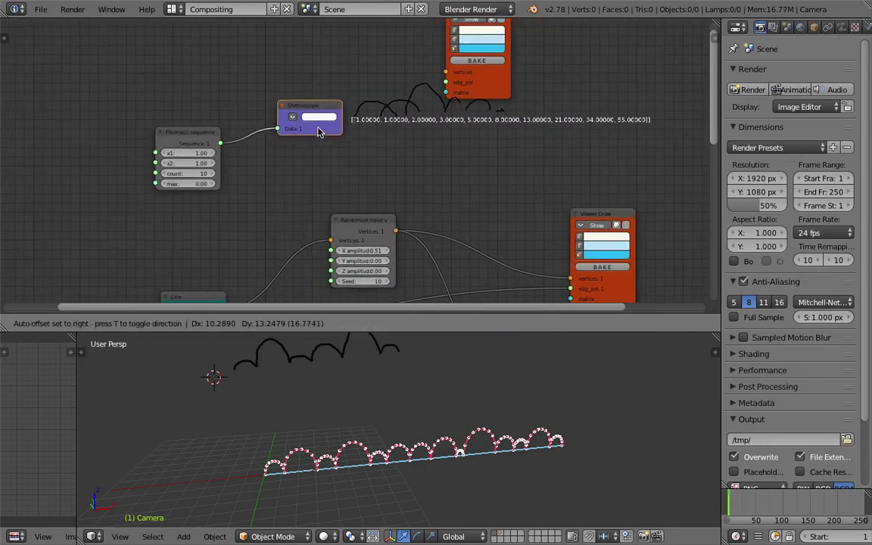
pyautogui.scroll(2, 305, 148)
# Shift the top Viewer Draw node right and delete the GP_L annotation layer in the sidebar
pyautogui.scroll(-1, 305, 147)
pyautogui.moveTo(477, 61); pyautogui.dragTo(556, 68)
pyautogui.scroll(1, 560, 76)
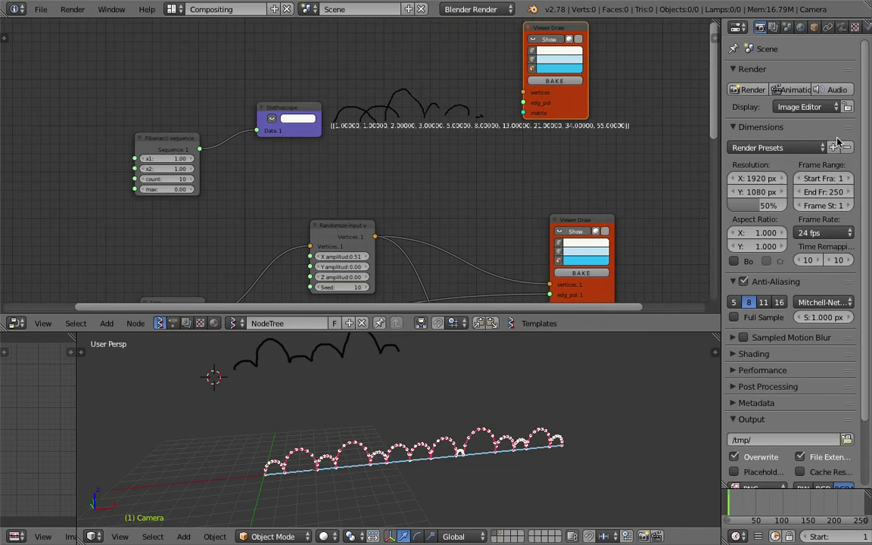
pyautogui.press('n')
pyautogui.scroll(-6, 658, 227)
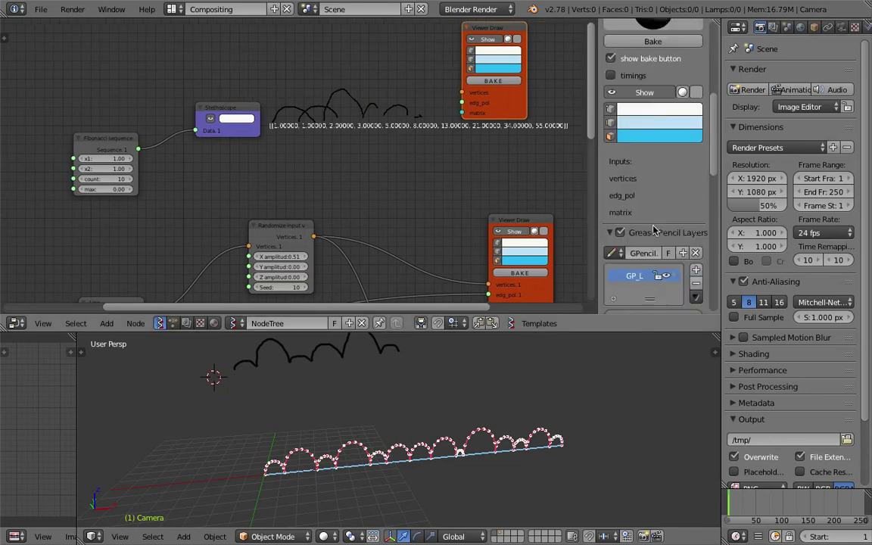
pyautogui.scroll(-2, 658, 232)
pyautogui.click(695, 231)
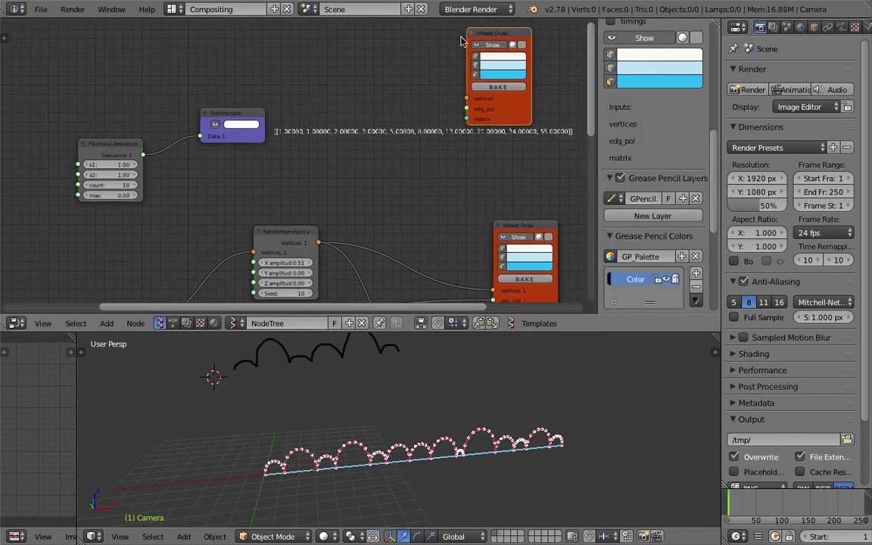
# Delete the Stethoscope node and reposition the Viewer Draw and Fibonacci nodes
pyautogui.click(206, 113)
pyautogui.press('x')
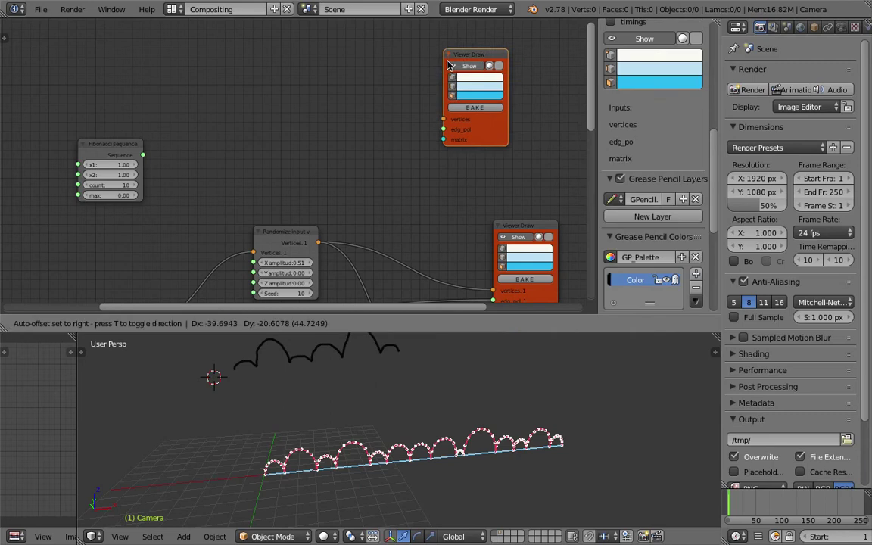
pyautogui.moveTo(484, 37); pyautogui.dragTo(428, 69)
pyautogui.moveTo(200, 180); pyautogui.dragTo(225, 165, button='middle')
pyautogui.moveTo(117, 140); pyautogui.dragTo(189, 99)
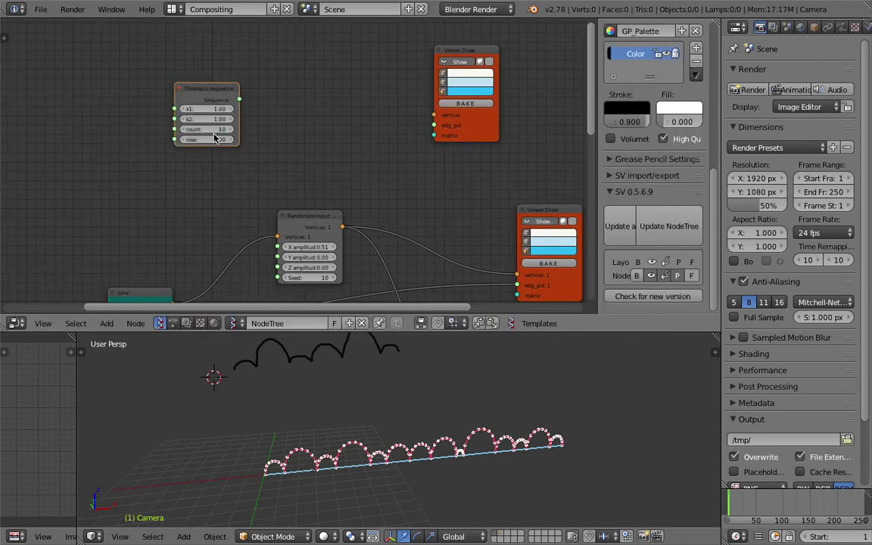
pyautogui.hotkey('shift', 'a')
# Add a Vector in node via 'vector' search and link the Fibonacci sequence into its X
pyautogui.click(303, 86)
pyautogui.write('vector')
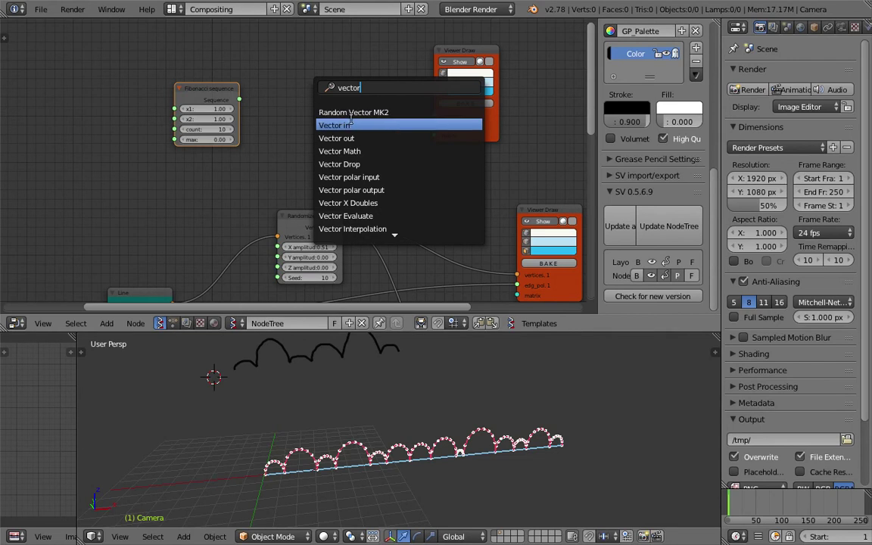
pyautogui.click(352, 124)
pyautogui.moveTo(239, 100)
pyautogui.mouseDown()
pyautogui.moveTo(282, 110)
pyautogui.moveTo(328, 101)
pyautogui.moveTo(433, 114)
pyautogui.mouseUp()
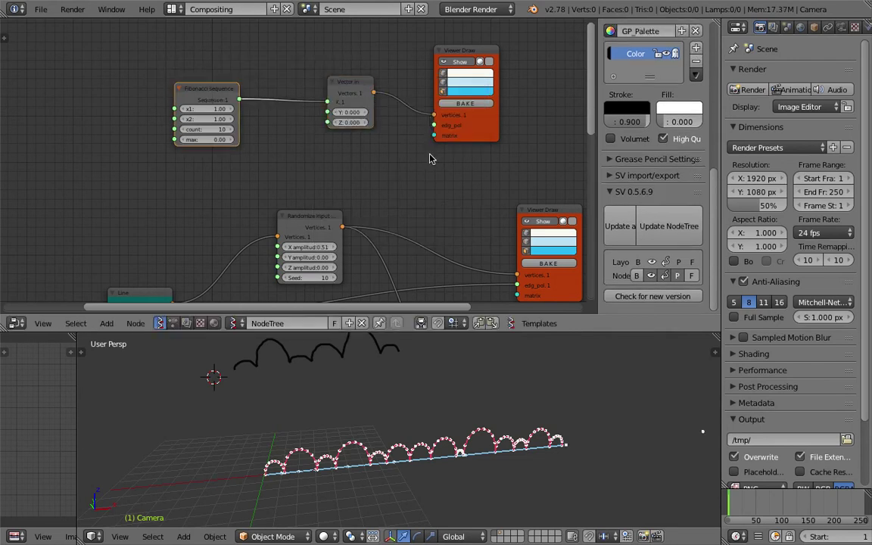
# Raise the Fibonacci count to 18 and inspect the spaced points in the 3D view
pyautogui.scroll(-2, 469, 404)
pyautogui.scroll(-2, 484, 416)
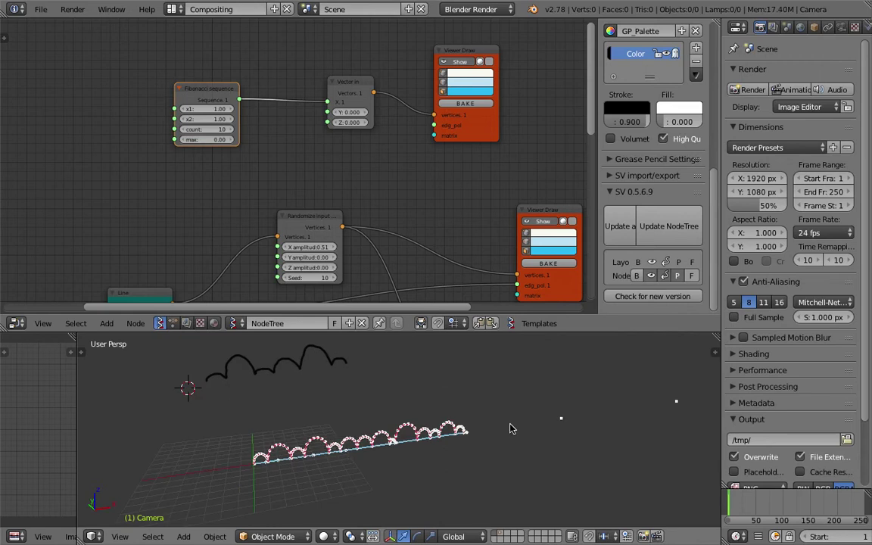
pyautogui.scroll(-2, 508, 431)
pyautogui.scroll(4, 508, 432)
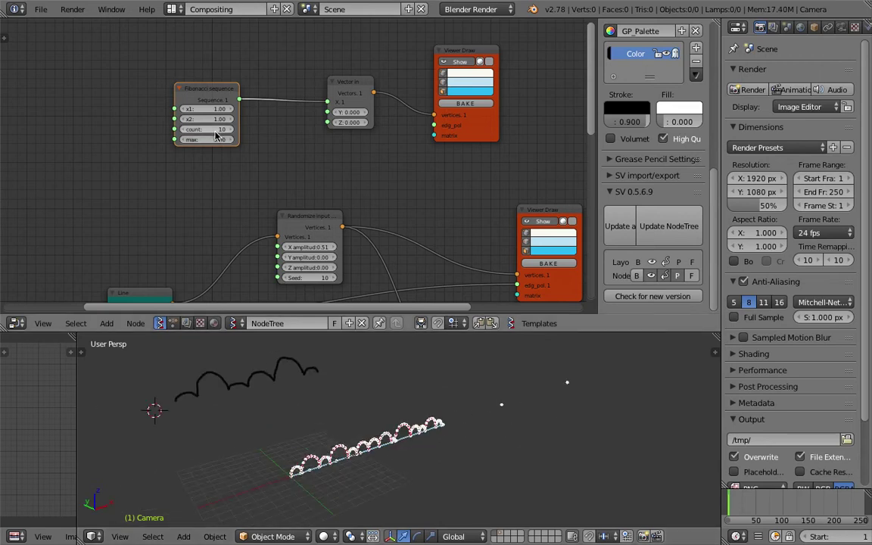
pyautogui.moveTo(201, 130); pyautogui.dragTo(200, 130)
pyautogui.scroll(-4, 496, 424)
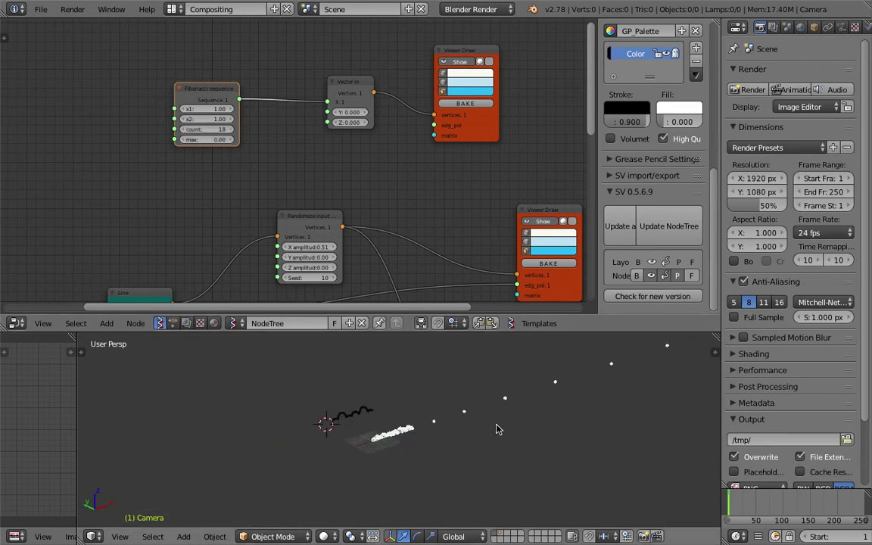
pyautogui.moveTo(395, 410); pyautogui.dragTo(356, 419, button='middle')
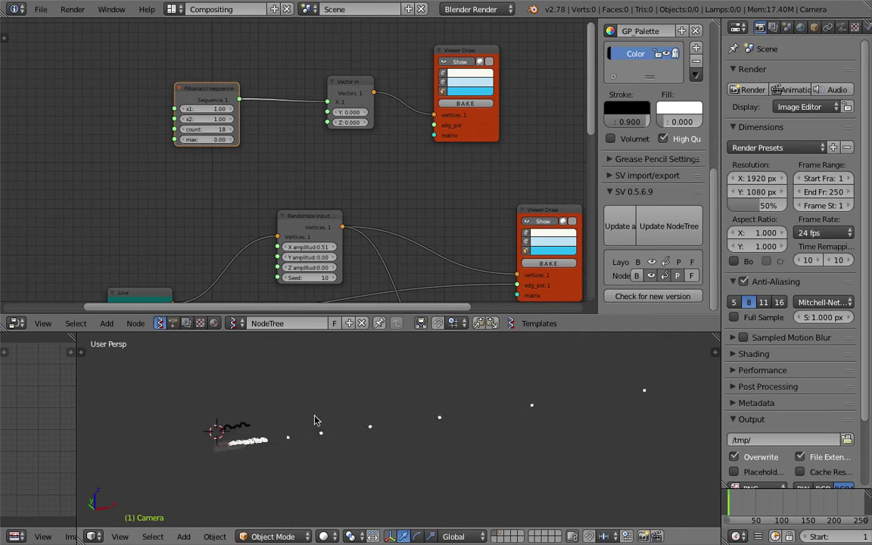
pyautogui.moveTo(487, 395); pyautogui.dragTo(421, 414, button='middle')
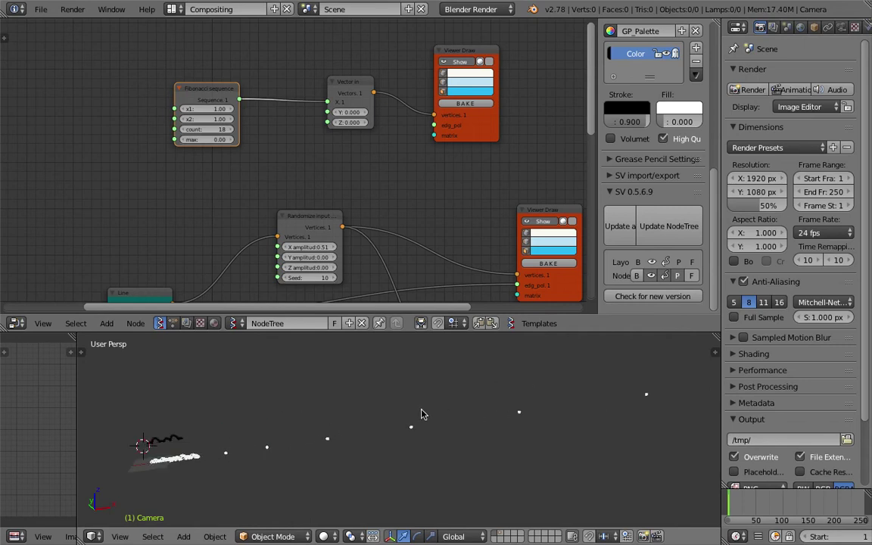
# Save over the file and lower Fibonacci x1 to 0.40
pyautogui.hotkey('ctrl', 'shift', 'o')
pyautogui.click(530, 420)
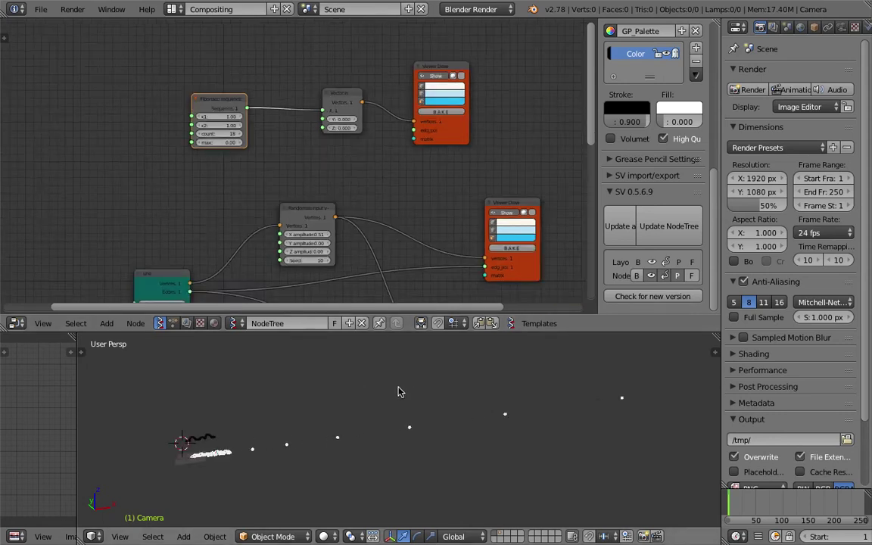
pyautogui.scroll(1, 400, 391)
pyautogui.scroll(-1, 329, 382)
pyautogui.scroll(2, 249, 161)
pyautogui.scroll(1, 227, 137)
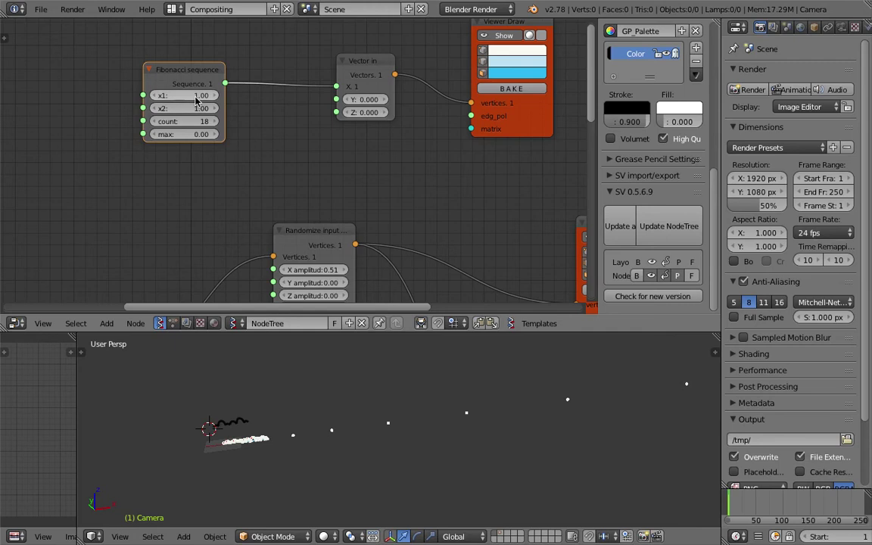
pyautogui.moveTo(201, 95)
pyautogui.mouseDown()
pyautogui.moveTo(162, 108)
pyautogui.moveTo(163, 95)
pyautogui.moveTo(189, 95)
pyautogui.mouseUp()
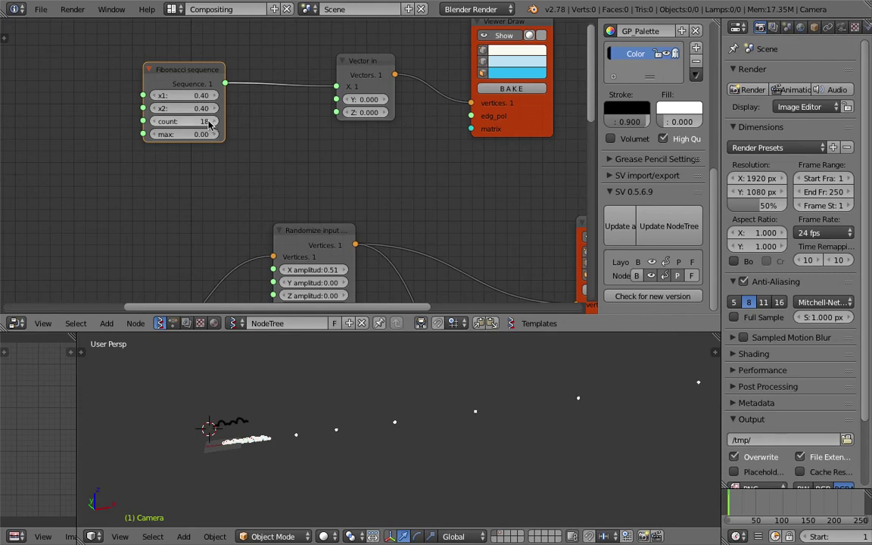
# Raise the Fibonacci count and save the file
pyautogui.click(215, 124)
pyautogui.click(215, 124)
pyautogui.scroll(-1, 259, 111)
pyautogui.scroll(-1, 259, 111)
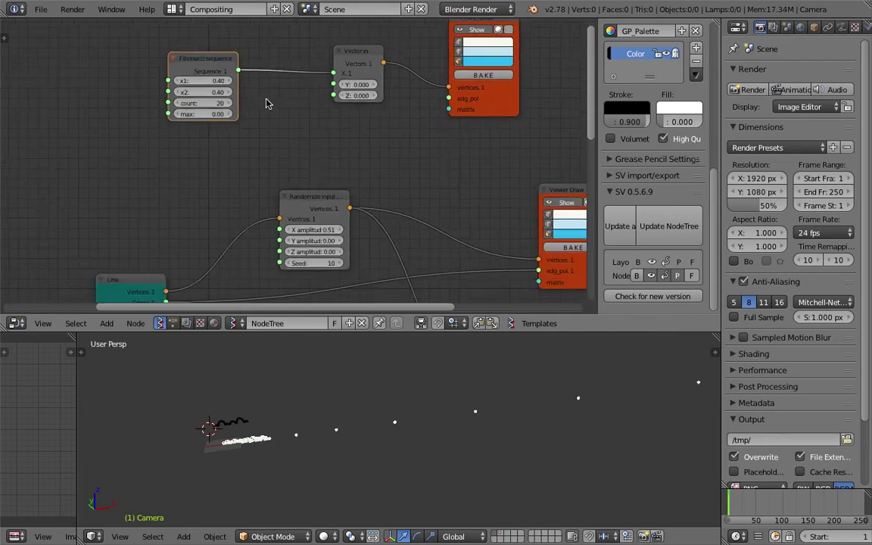
pyautogui.scroll(-1, 268, 114)
pyautogui.hotkey('ctrl', 's')
pyautogui.keyDown('ctrl'); pyautogui.scroll(-1, 334, 90); pyautogui.keyUp('ctrl')
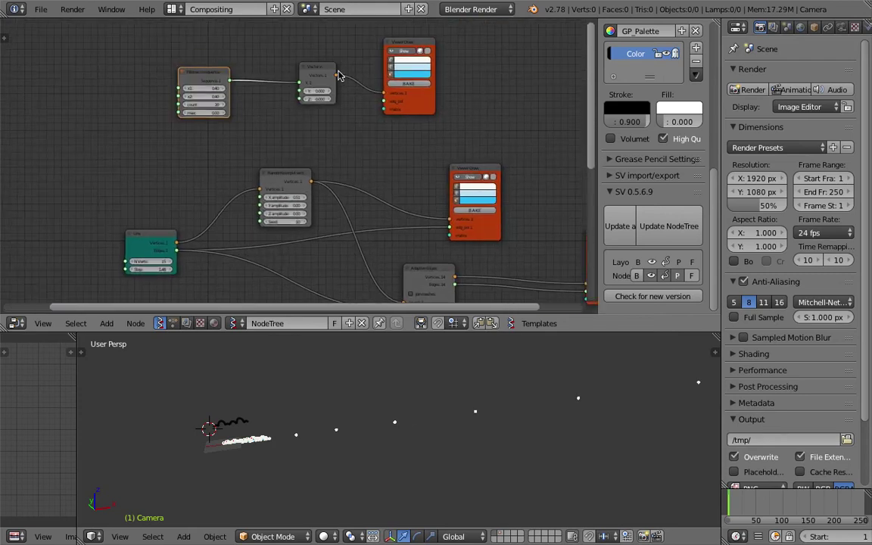
# Link Vector in's Vectors output into the Adaptive Edges input and save
pyautogui.moveTo(338, 75); pyautogui.dragTo(352, 114)
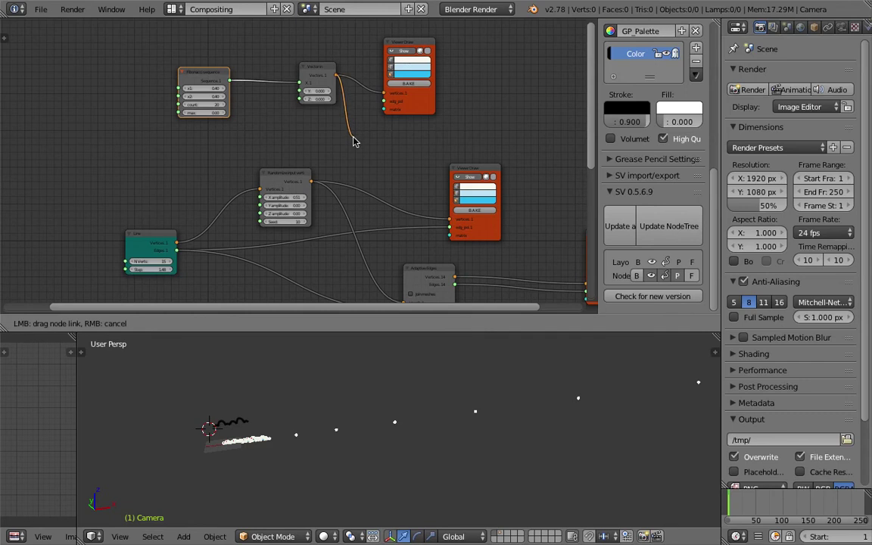
pyautogui.scroll(-1, 356, 147)
pyautogui.hotkey('ctrl', 's')
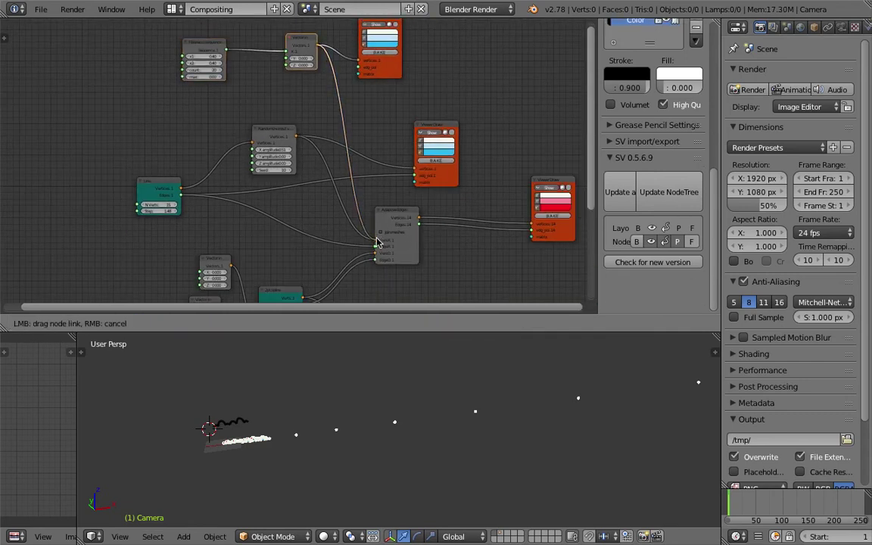
pyautogui.moveTo(356, 144); pyautogui.dragTo(376, 246)
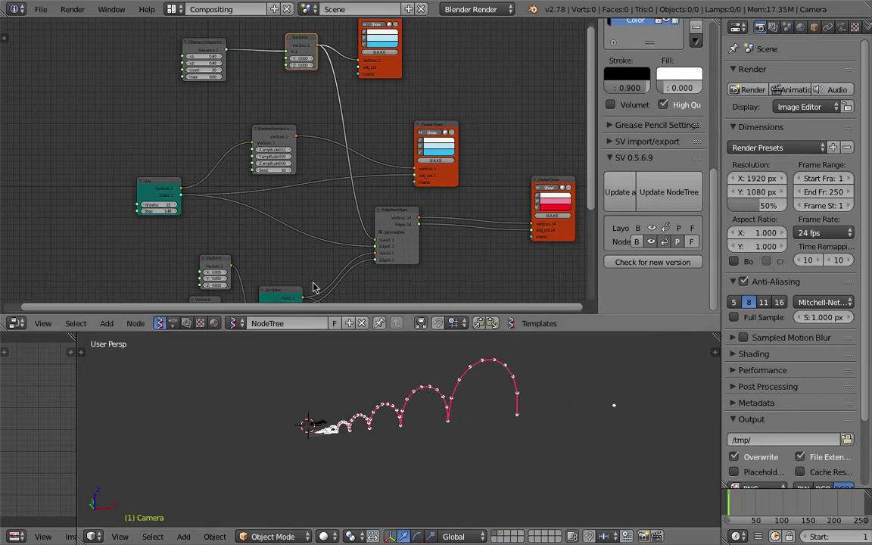
pyautogui.keyDown('ctrl'); pyautogui.moveTo(224, 87); pyautogui.dragTo(208, 60, button='middle'); pyautogui.keyUp('ctrl')
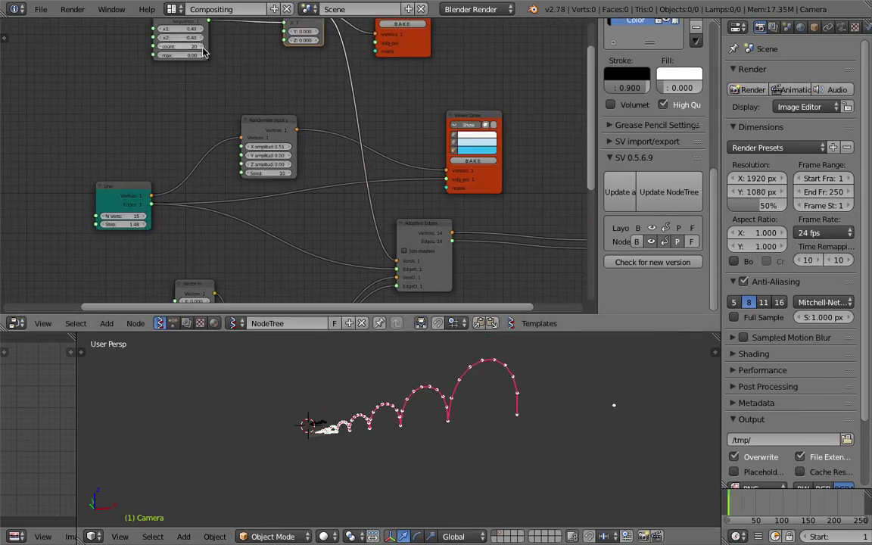
pyautogui.moveTo(209, 66); pyautogui.dragTo(136, 142, button='middle')
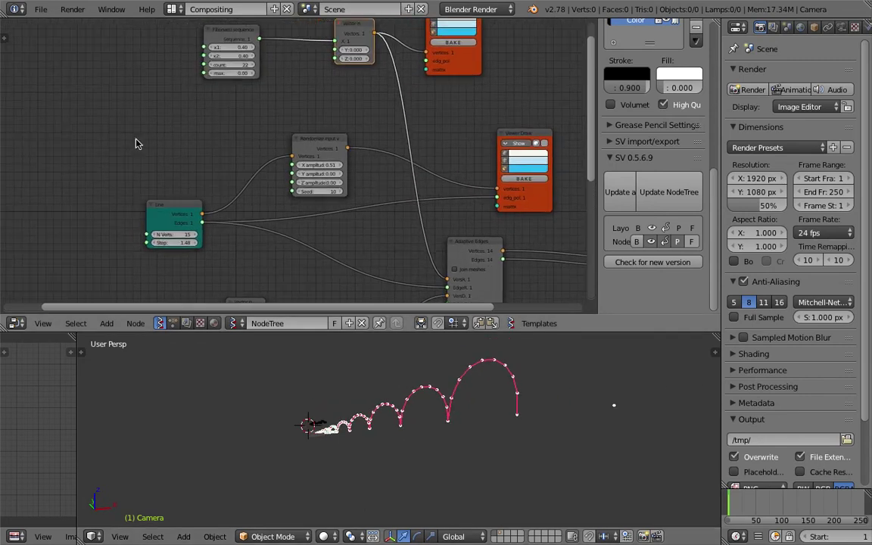
pyautogui.press('space')
# Add an Integer node via 'int' search and connect it to the Line Step input
pyautogui.write('int')
pyautogui.press('Down')
pyautogui.press('Down')
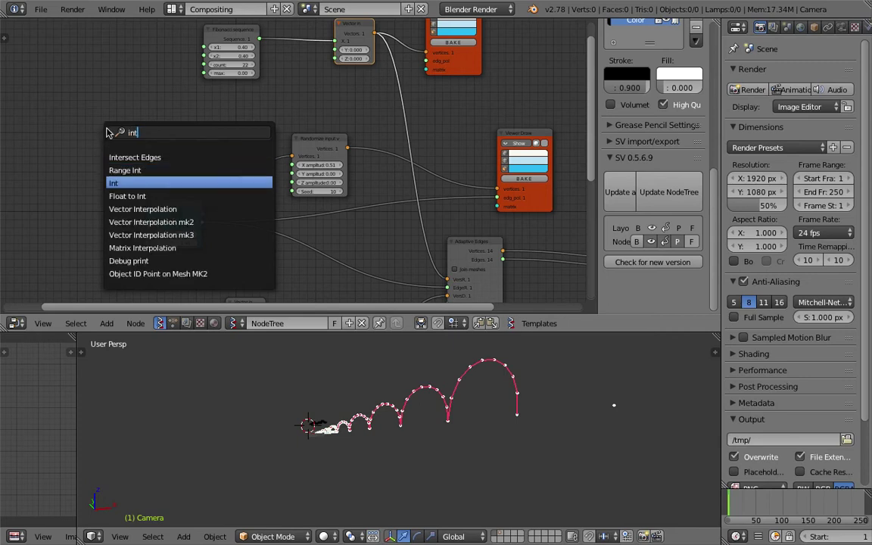
pyautogui.press('Return')
pyautogui.click(68, 131)
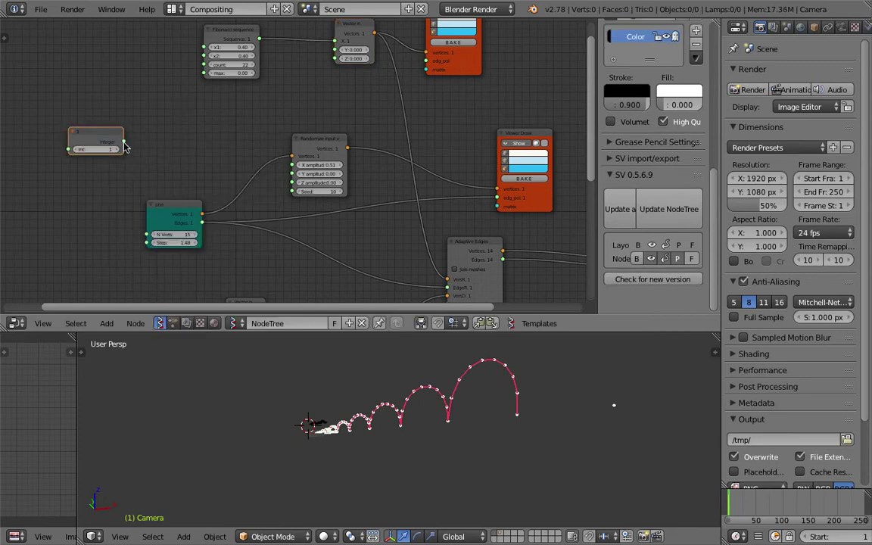
pyautogui.keyDown('ctrl'); pyautogui.scroll(4, 110, 149); pyautogui.keyUp('ctrl')
pyautogui.moveTo(123, 141); pyautogui.dragTo(204, 64)
pyautogui.moveTo(124, 142); pyautogui.dragTo(148, 241)
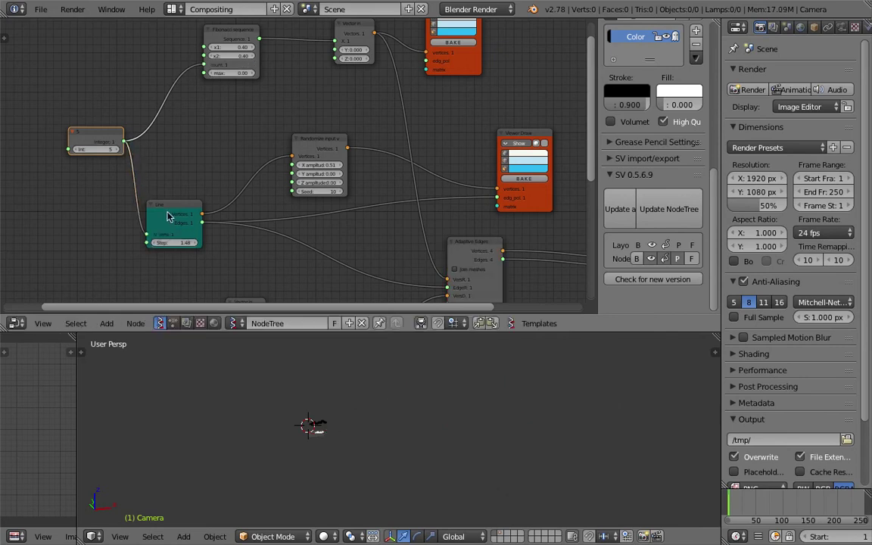
# Rearrange the Line node among the others and save over the file
pyautogui.moveTo(168, 217); pyautogui.dragTo(198, 184)
pyautogui.scroll(2, 199, 184)
pyautogui.moveTo(92, 150); pyautogui.dragTo(120, 158, button='middle')
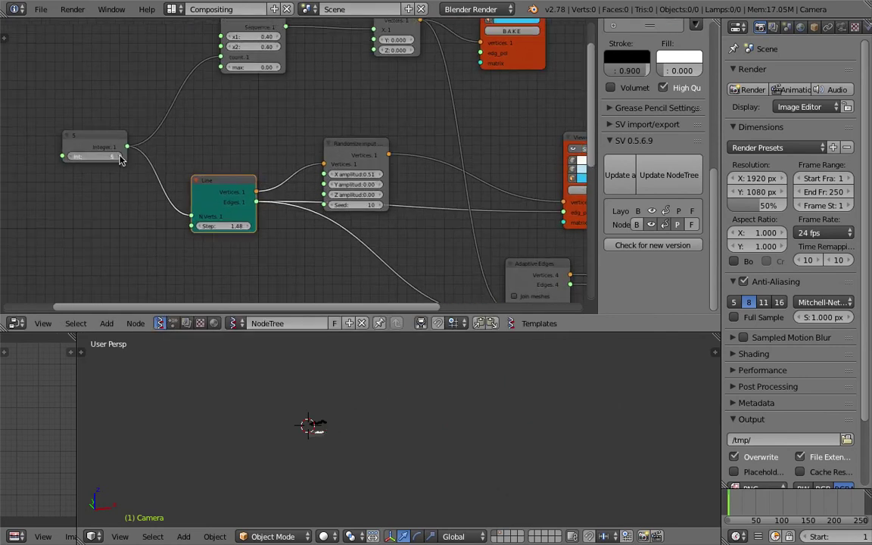
pyautogui.moveTo(243, 114); pyautogui.dragTo(236, 140, button='middle')
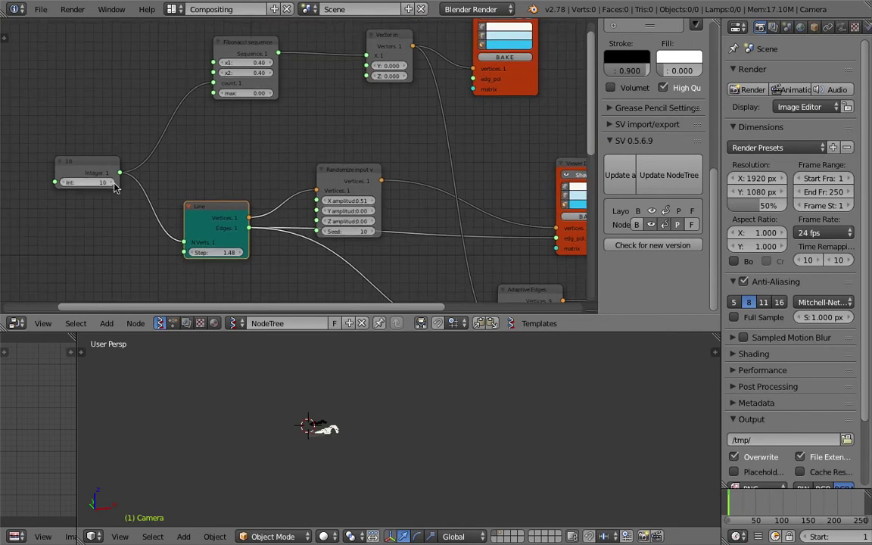
pyautogui.keyDown('ctrl'); pyautogui.scroll(2, 113, 184); pyautogui.keyUp('ctrl')
pyautogui.keyDown('ctrl'); pyautogui.scroll(2, 113, 184); pyautogui.keyUp('ctrl')
pyautogui.keyDown('ctrl'); pyautogui.scroll(2, 112, 184); pyautogui.keyUp('ctrl')
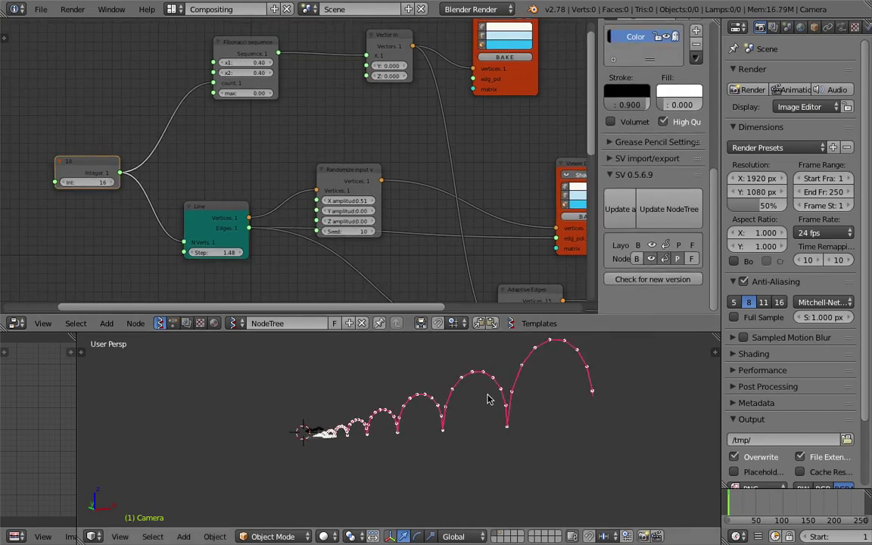
pyautogui.scroll(1, 459, 419)
pyautogui.scroll(2, 450, 412)
pyautogui.scroll(2, 428, 434)
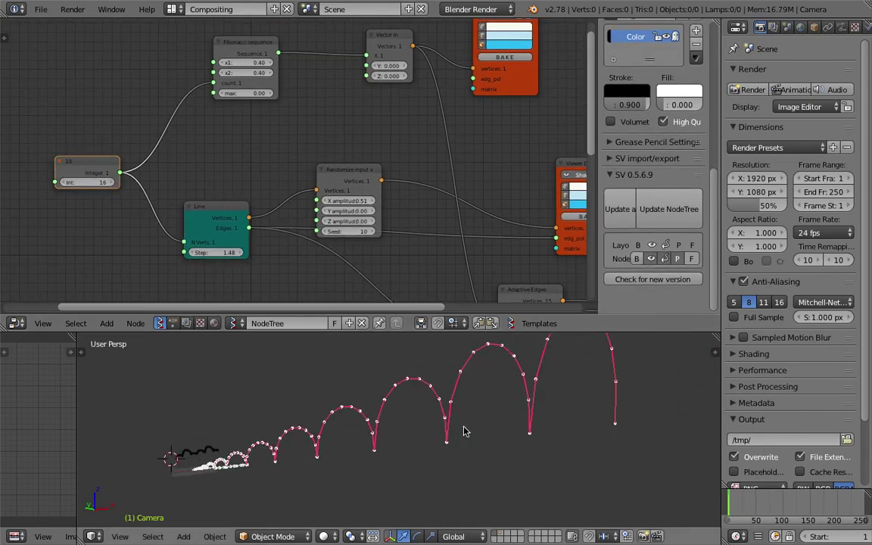
pyautogui.hotkey('ctrl', 's')
pyautogui.click(463, 424)
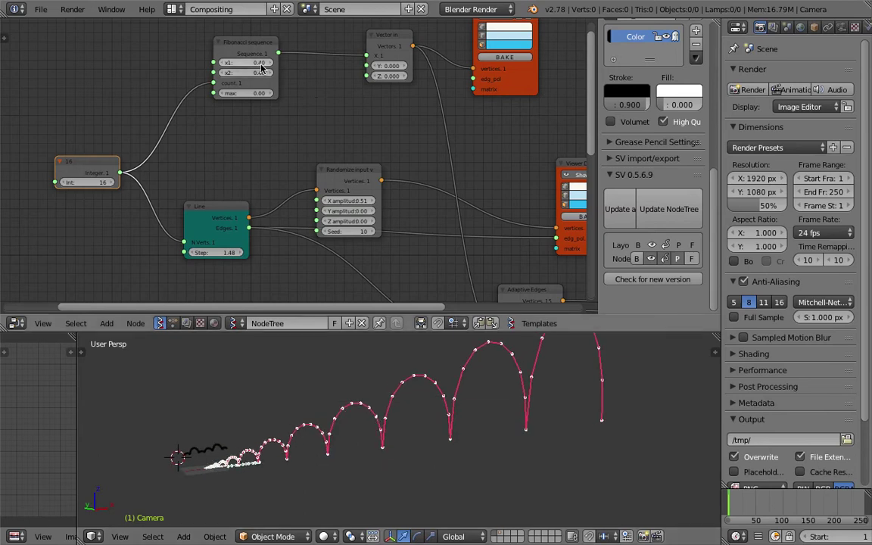
# Set Fibonacci x1 to -0.44 and nudge x2 up, then save over the file
pyautogui.moveTo(249, 62); pyautogui.dragTo(204, 62)
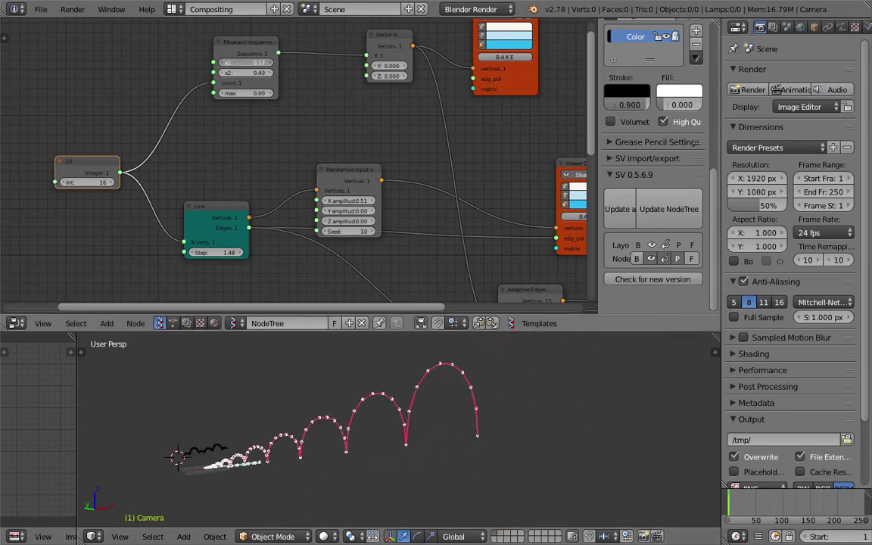
pyautogui.moveTo(258, 72); pyautogui.dragTo(266, 75)
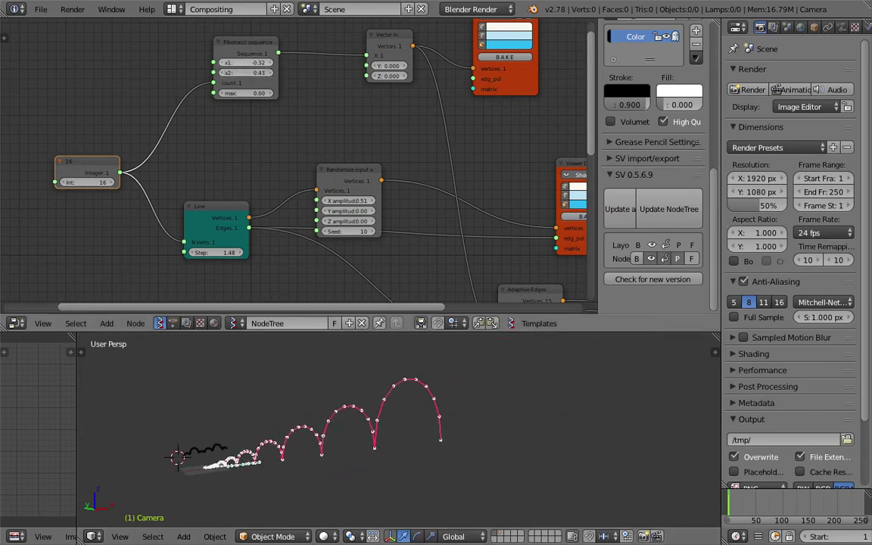
pyautogui.moveTo(246, 62)
pyautogui.mouseDown()
pyautogui.moveTo(223, 62)
pyautogui.moveTo(265, 73)
pyautogui.moveTo(212, 94)
pyautogui.moveTo(220, 93)
pyautogui.mouseUp()
pyautogui.hotkey('ctrl', 's')
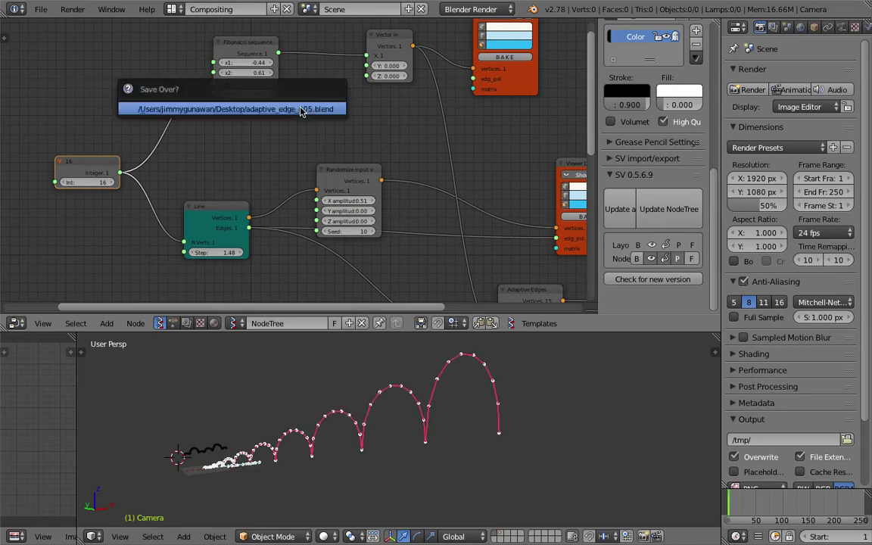
pyautogui.click(300, 109)
# Move Vector in aside, set Fibonacci x2 to 0.64 and the Integer count to 18
pyautogui.moveTo(388, 34); pyautogui.dragTo(359, 42)
pyautogui.moveTo(250, 72)
pyautogui.mouseDown()
pyautogui.moveTo(261, 72)
pyautogui.moveTo(250, 72)
pyautogui.mouseUp()
pyautogui.moveTo(318, 357); pyautogui.dragTo(357, 407, button='middle')
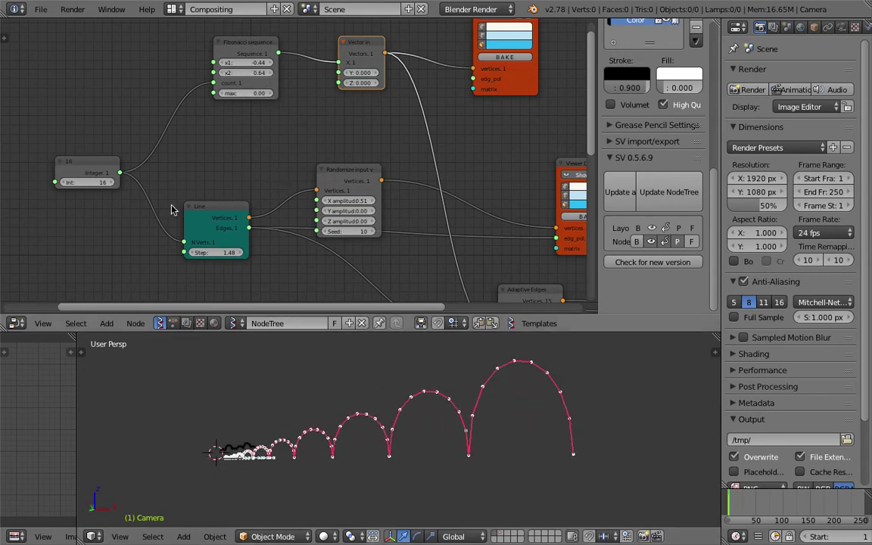
pyautogui.click(114, 183)
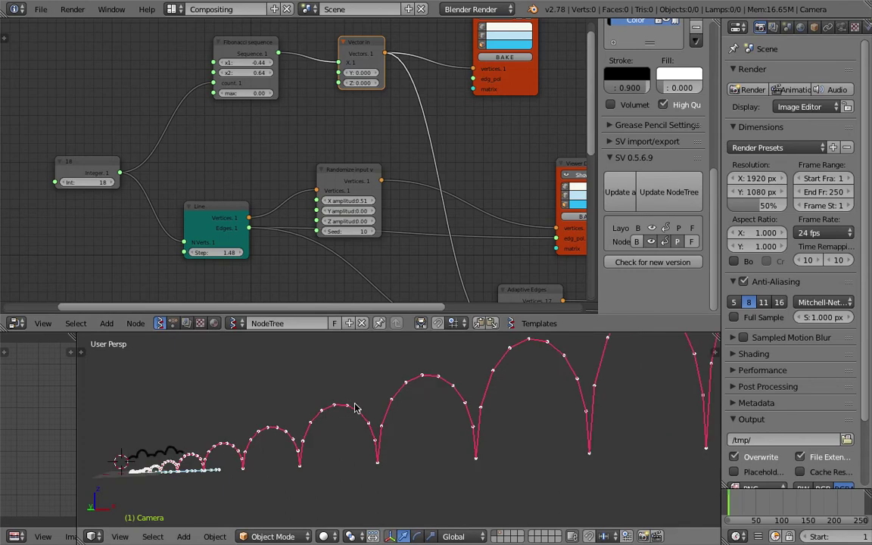
pyautogui.moveTo(350, 380)
pyautogui.mouseDown(button='middle')
pyautogui.moveTo(432, 424)
pyautogui.moveTo(389, 433)
pyautogui.mouseUp(button='middle')
pyautogui.scroll(2, 228, 120)
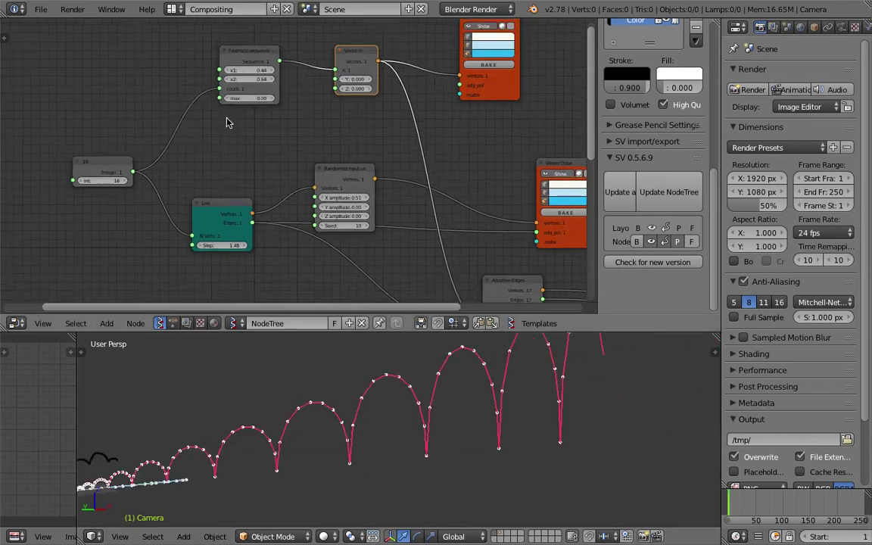
# Route Vector in through a Randomize input node into Adaptive Edges VertsR
pyautogui.moveTo(235, 65); pyautogui.dragTo(229, 88)
pyautogui.scroll(1, 367, 49)
pyautogui.moveTo(367, 49)
pyautogui.mouseDown()
pyautogui.moveTo(303, 85)
pyautogui.moveTo(314, 196)
pyautogui.mouseUp()
pyautogui.scroll(-1, 314, 195)
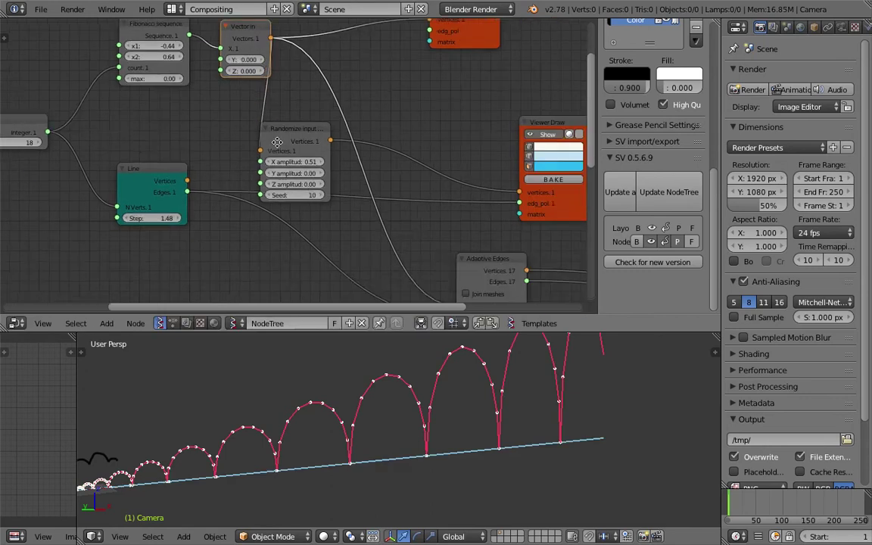
pyautogui.moveTo(314, 195); pyautogui.dragTo(289, 130, button='middle')
pyautogui.moveTo(300, 127); pyautogui.dragTo(410, 266)
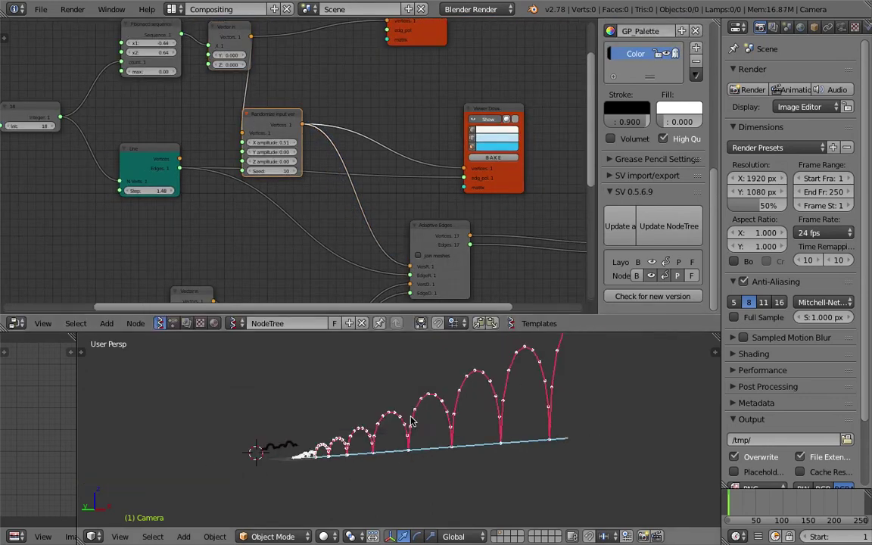
pyautogui.moveTo(367, 417); pyautogui.dragTo(353, 309, button='middle')
# Raise the Randomize seed to 21
pyautogui.moveTo(278, 145); pyautogui.dragTo(329, 93)
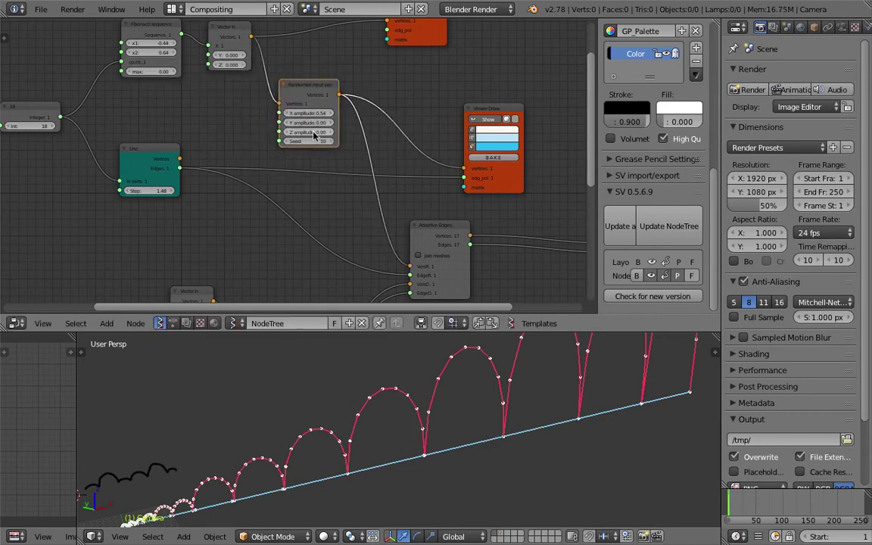
pyautogui.click(334, 141)
pyautogui.moveTo(311, 142); pyautogui.dragTo(290, 154)
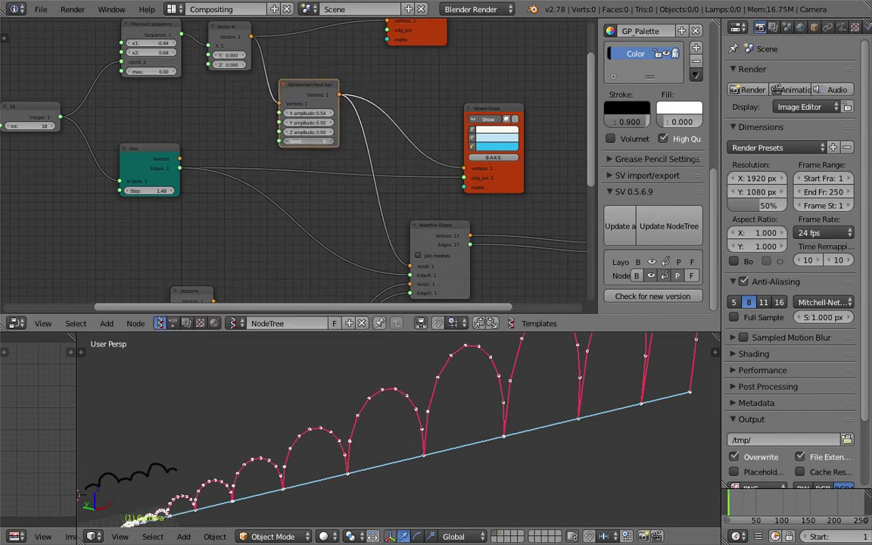
pyautogui.scroll(-1, 290, 153)
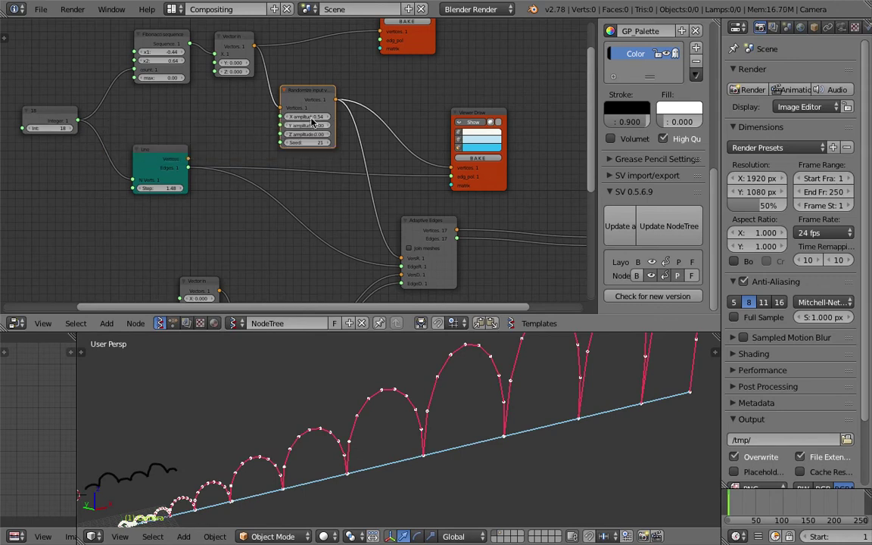
# Set the Randomize X amplitude to 17.58 and save over the file
pyautogui.moveTo(295, 116); pyautogui.dragTo(340, 444)
pyautogui.moveTo(341, 444); pyautogui.dragTo(398, 408, button='middle')
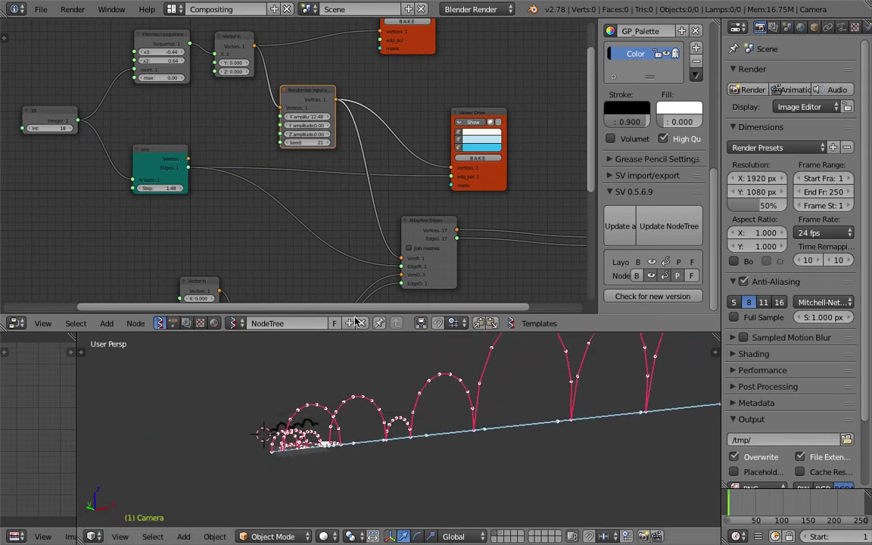
pyautogui.moveTo(307, 116)
pyautogui.mouseDown()
pyautogui.moveTo(349, 115)
pyautogui.moveTo(318, 116)
pyautogui.mouseUp()
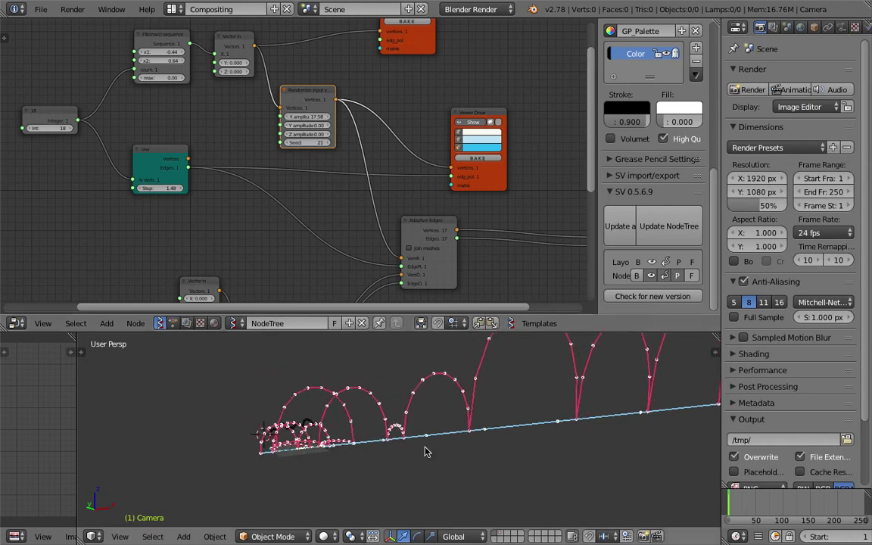
pyautogui.moveTo(427, 451)
pyautogui.mouseDown(button='middle')
pyautogui.moveTo(454, 443)
pyautogui.moveTo(384, 437)
pyautogui.mouseUp(button='middle')
pyautogui.hotkey('ctrl', 's')
pyautogui.click(454, 442)
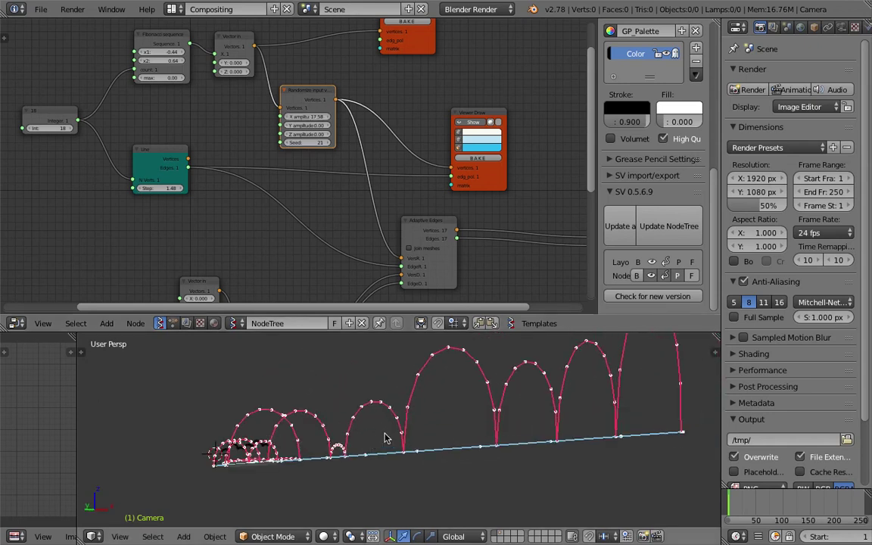
# Delete the Fibonacci, Vector In, upper Viewer Draw and Integer nodes
pyautogui.moveTo(193, 79); pyautogui.dragTo(218, 137, button='middle')
pyautogui.press('x')
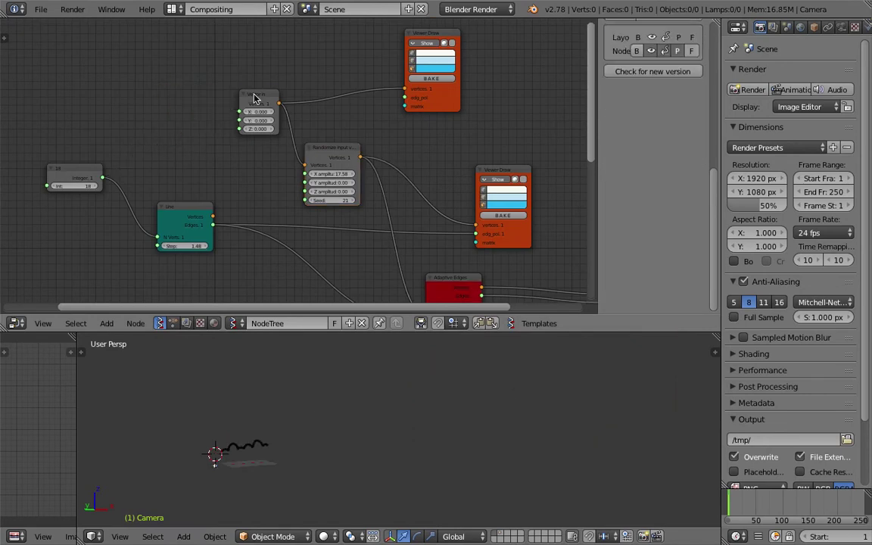
pyautogui.press('x')
pyautogui.click(420, 36)
pyautogui.press('x')
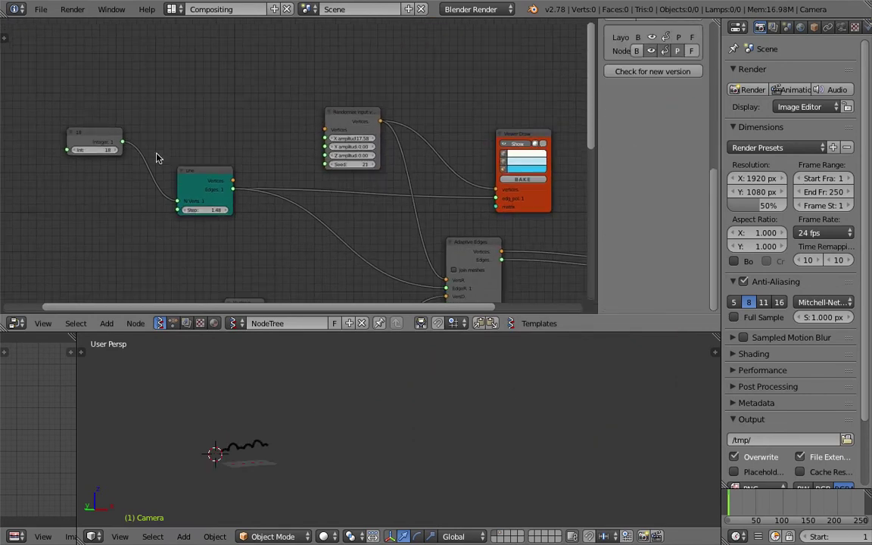
pyautogui.moveTo(102, 135); pyautogui.dragTo(86, 135)
pyautogui.press('x')
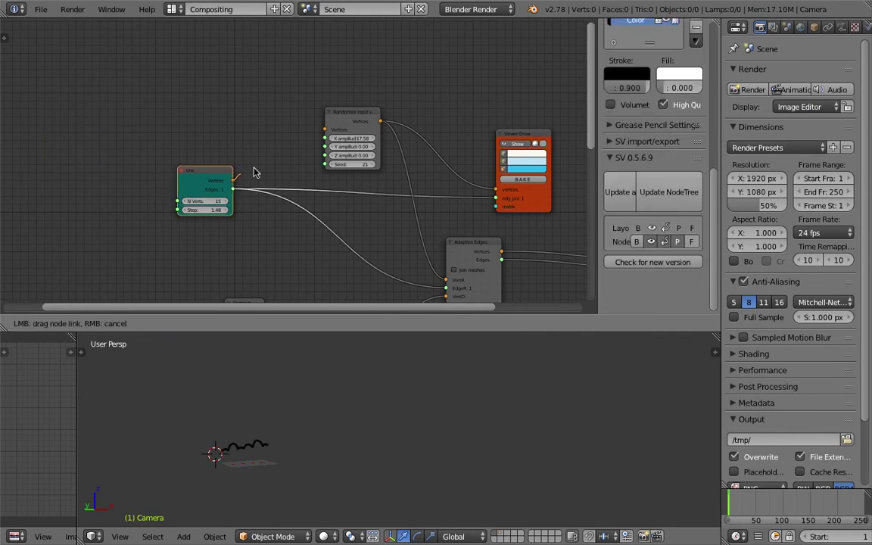
# Connect Line vertices into Randomize input and reduce X amplitude to 1.80
pyautogui.moveTo(231, 183)
pyautogui.mouseDown()
pyautogui.moveTo(326, 130)
pyautogui.moveTo(300, 107)
pyautogui.mouseUp()
pyautogui.scroll(2, 221, 161)
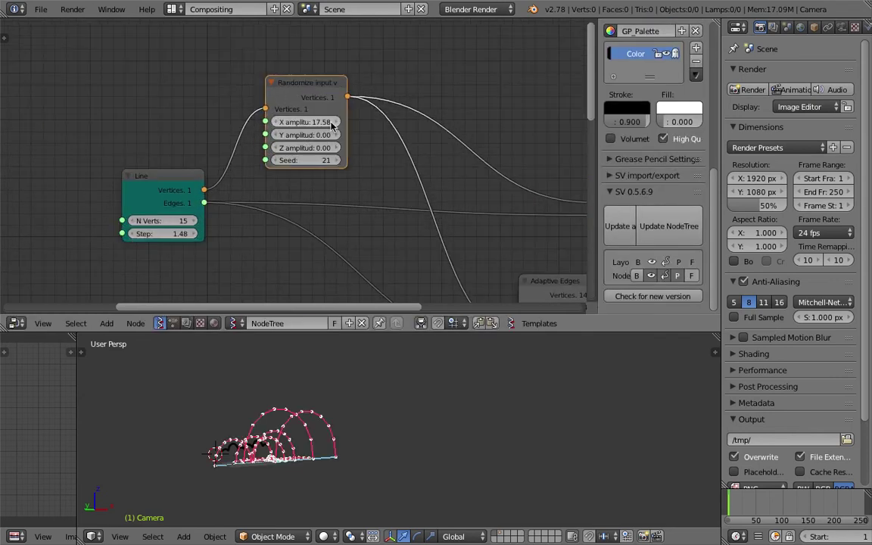
pyautogui.moveTo(331, 124); pyautogui.dragTo(246, 124)
pyautogui.keyDown('shift'); pyautogui.moveTo(343, 443); pyautogui.dragTo(471, 429, button='middle'); pyautogui.keyUp('shift')
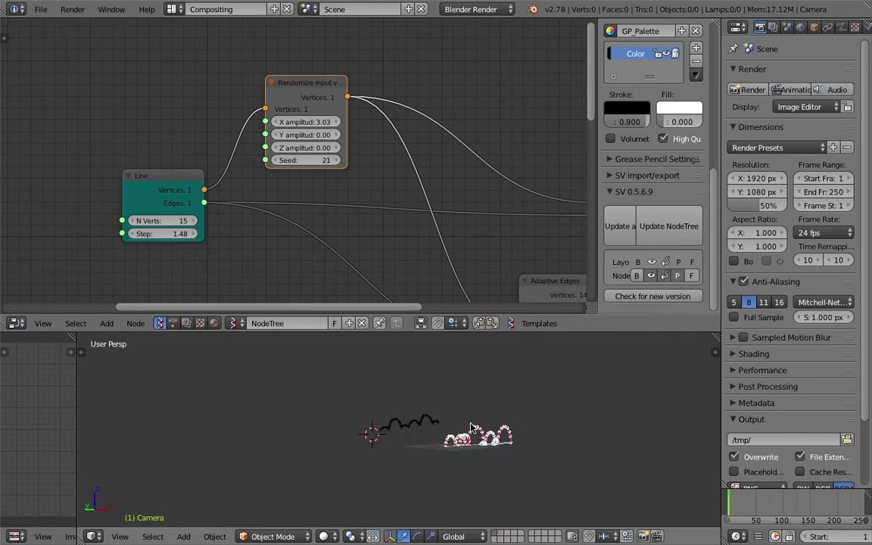
pyautogui.scroll(3, 471, 429)
pyautogui.scroll(3, 448, 424)
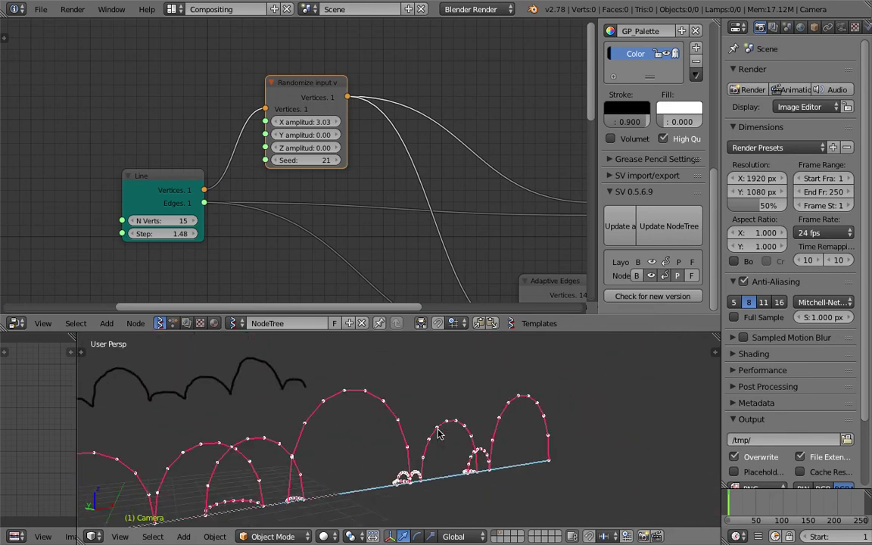
pyautogui.scroll(-1, 447, 428)
pyautogui.scroll(-4, 466, 424)
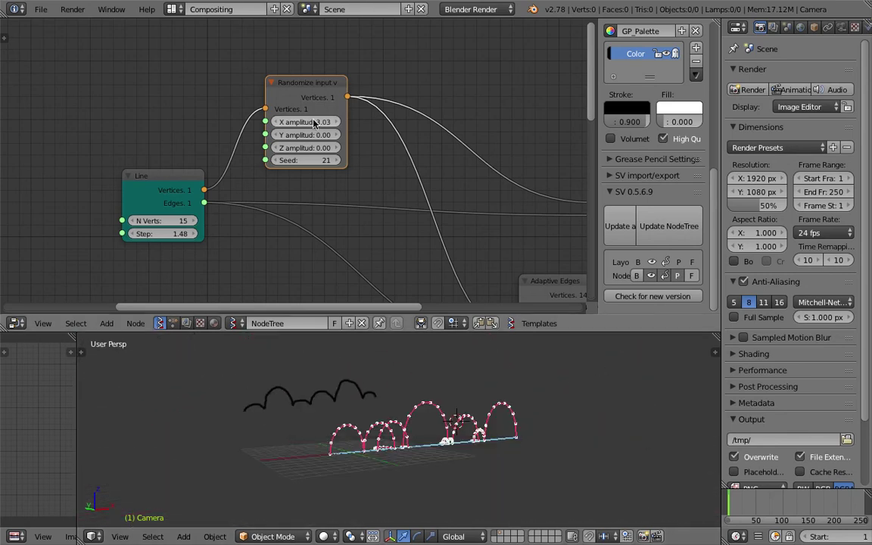
pyautogui.moveTo(314, 124); pyautogui.dragTo(301, 123)
# Raise the Randomize Y amplitude to 7.23 to spread the arches sideways
pyautogui.scroll(2, 479, 417)
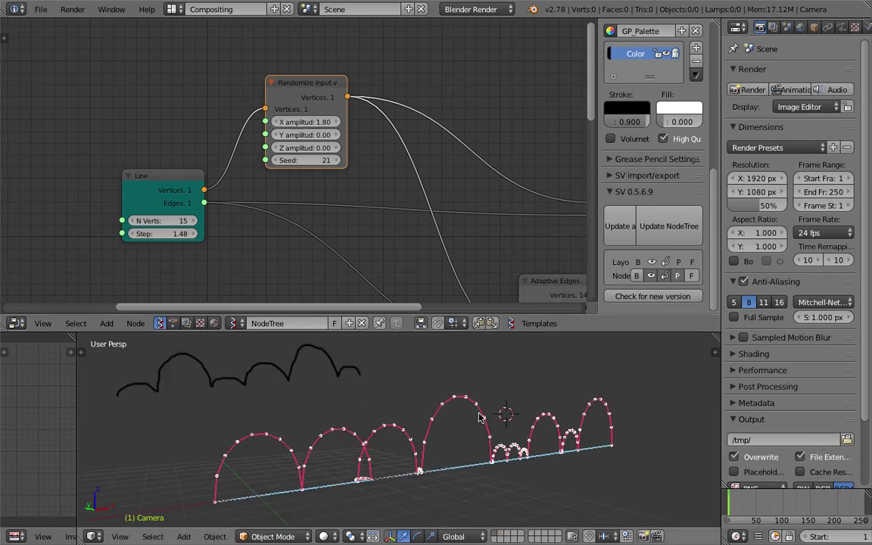
pyautogui.scroll(1, 478, 417)
pyautogui.scroll(-2, 473, 423)
pyautogui.scroll(-1, 469, 432)
pyautogui.scroll(-1, 464, 443)
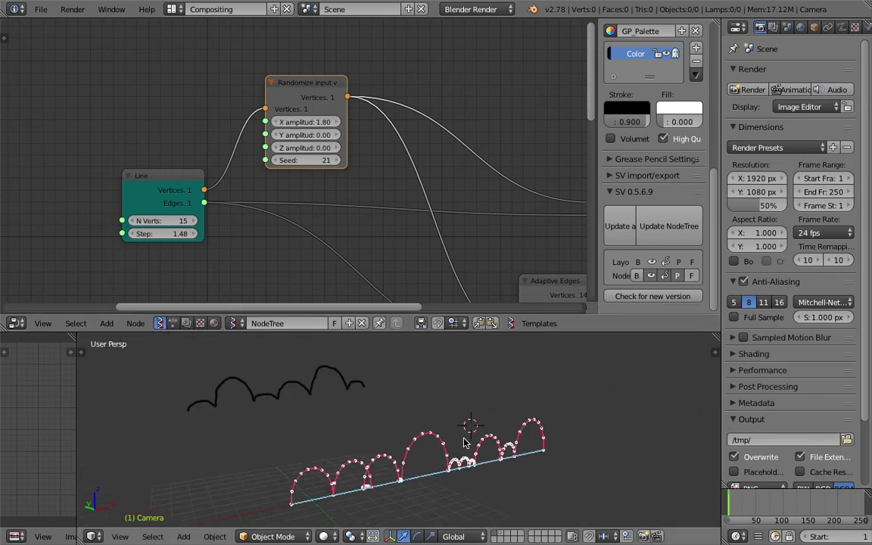
pyautogui.moveTo(465, 443); pyautogui.dragTo(465, 408, button='middle')
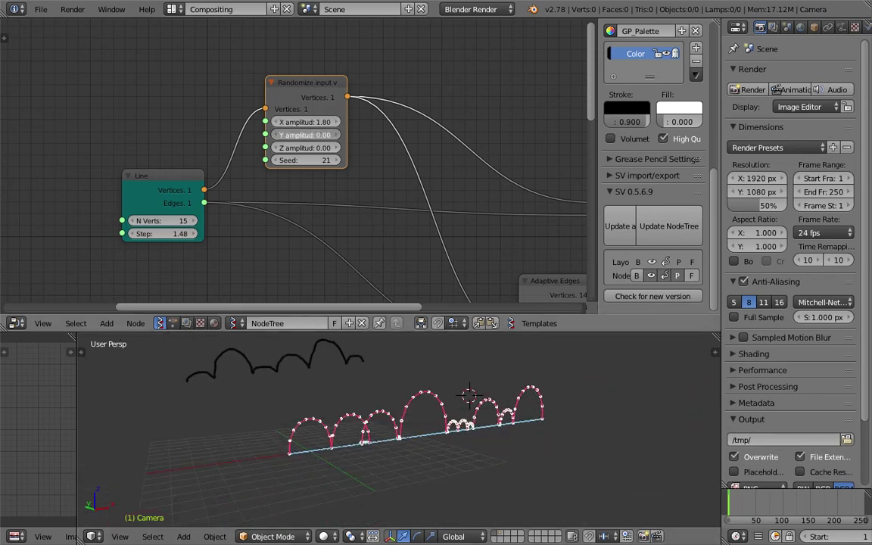
pyautogui.moveTo(305, 134); pyautogui.dragTo(334, 135)
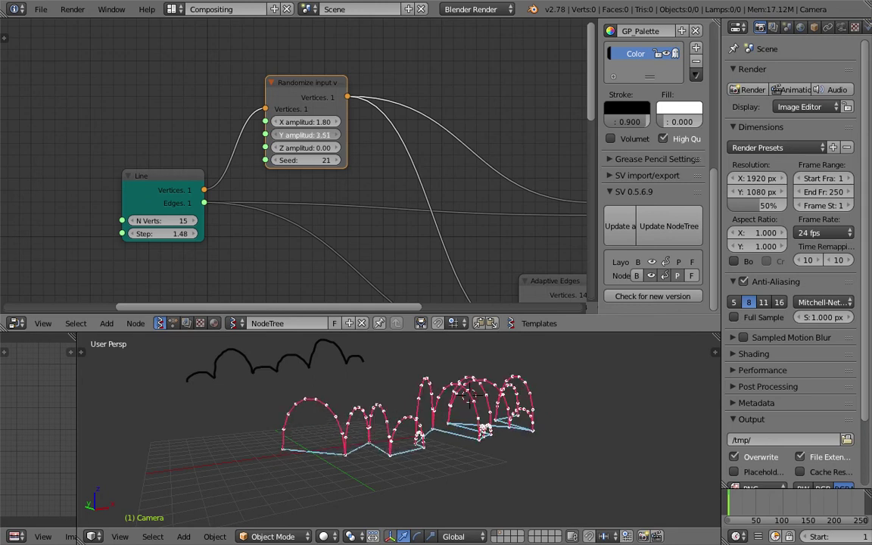
pyautogui.moveTo(333, 135); pyautogui.dragTo(363, 135)
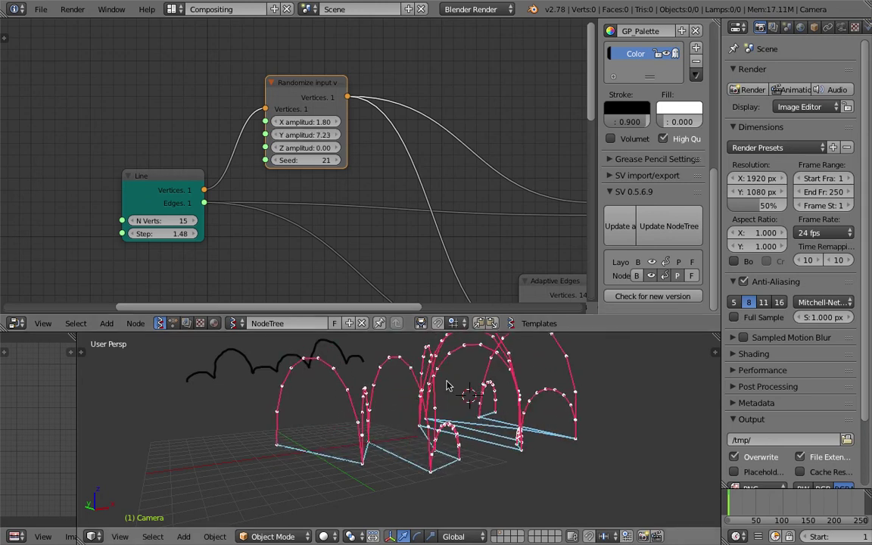
pyautogui.moveTo(447, 386)
pyautogui.mouseDown(button='middle')
pyautogui.moveTo(527, 418)
pyautogui.moveTo(381, 399)
pyautogui.mouseUp(button='middle')
# Save over the file and enlarge the 3D viewport above the node editor
pyautogui.hotkey('ctrl', 's')
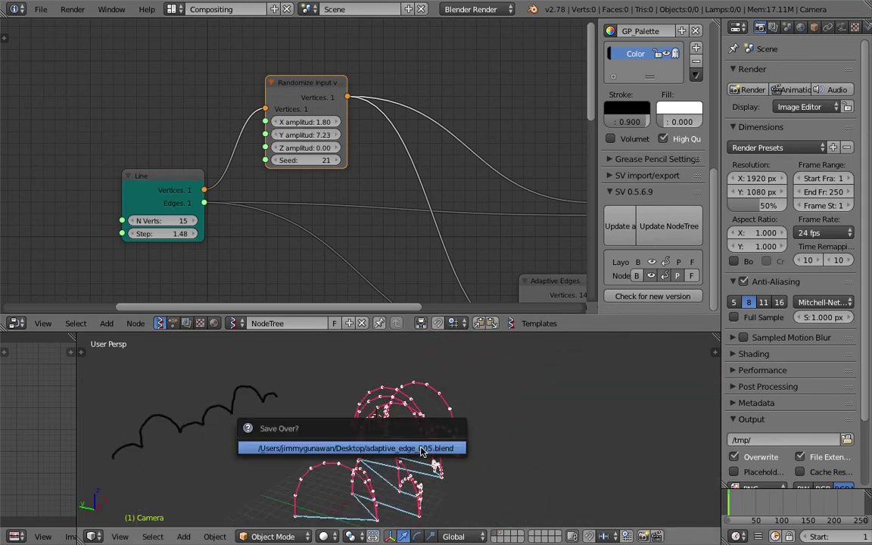
pyautogui.click(422, 452)
pyautogui.moveTo(445, 313); pyautogui.dragTo(483, 191)
pyautogui.scroll(2, 480, 432)
# Drag the Line node's N Verts from 15 to 46, turning the arches into a long row
pyautogui.scroll(2, 480, 431)
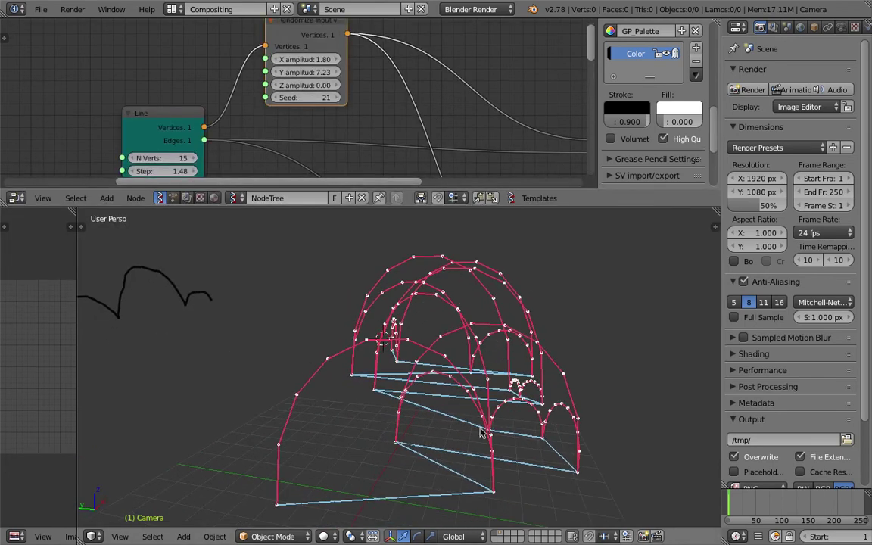
pyautogui.moveTo(447, 473)
pyautogui.mouseDown(button='middle')
pyautogui.moveTo(364, 475)
pyautogui.moveTo(395, 416)
pyautogui.mouseUp(button='middle')
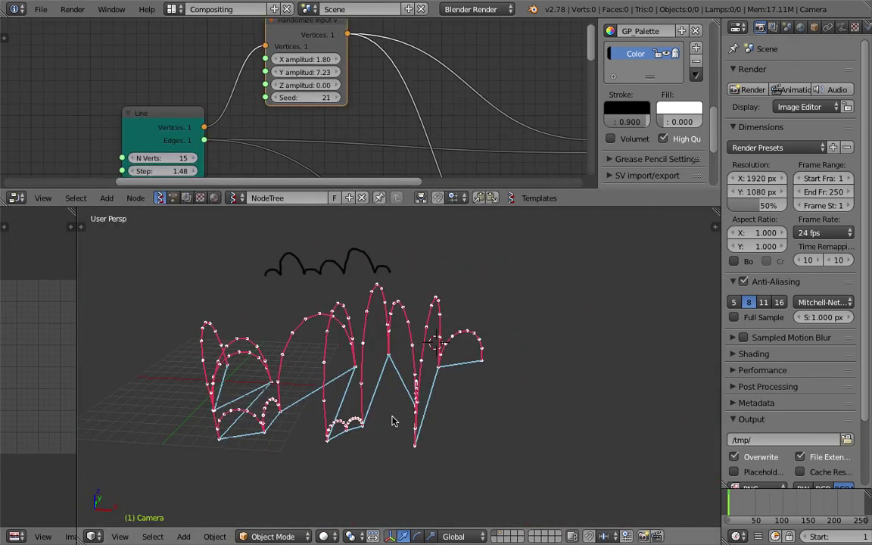
pyautogui.scroll(-2, 321, 161)
pyautogui.moveTo(461, 301)
pyautogui.mouseDown(button='middle')
pyautogui.moveTo(408, 253)
pyautogui.moveTo(441, 225)
pyautogui.mouseUp(button='middle')
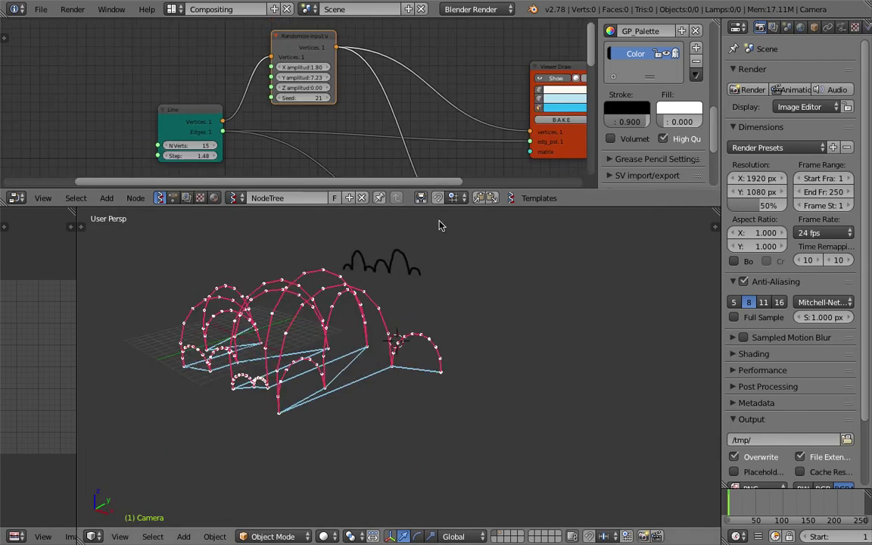
pyautogui.moveTo(440, 208); pyautogui.dragTo(439, 289)
pyautogui.moveTo(193, 165)
pyautogui.mouseDown()
pyautogui.moveTo(220, 165)
pyautogui.moveTo(204, 193)
pyautogui.mouseUp()
pyautogui.moveTo(308, 295)
pyautogui.mouseDown(button='middle')
pyautogui.moveTo(467, 401)
pyautogui.moveTo(413, 439)
pyautogui.moveTo(373, 396)
pyautogui.mouseUp(button='middle')
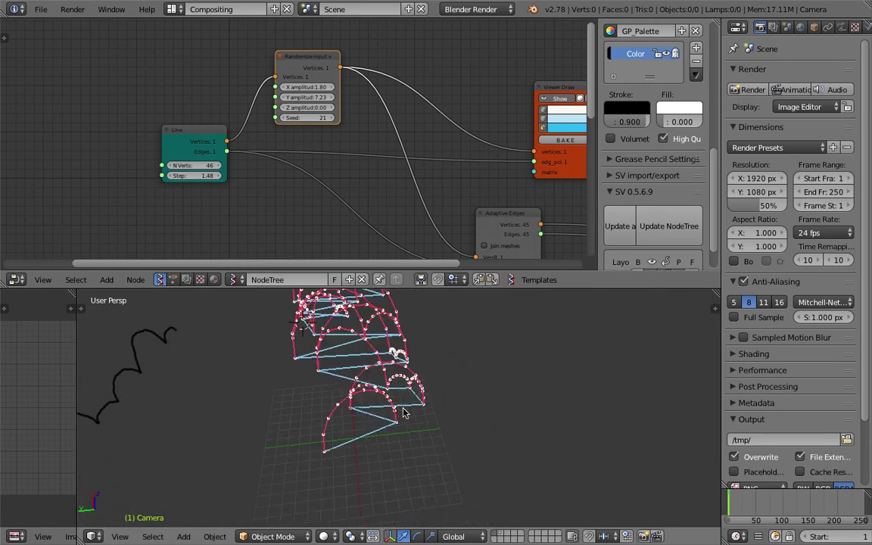
# Sketch a grease-pencil stroke beside the arches, save, and show the grease pencil layer settings
pyautogui.scroll(4, 415, 419)
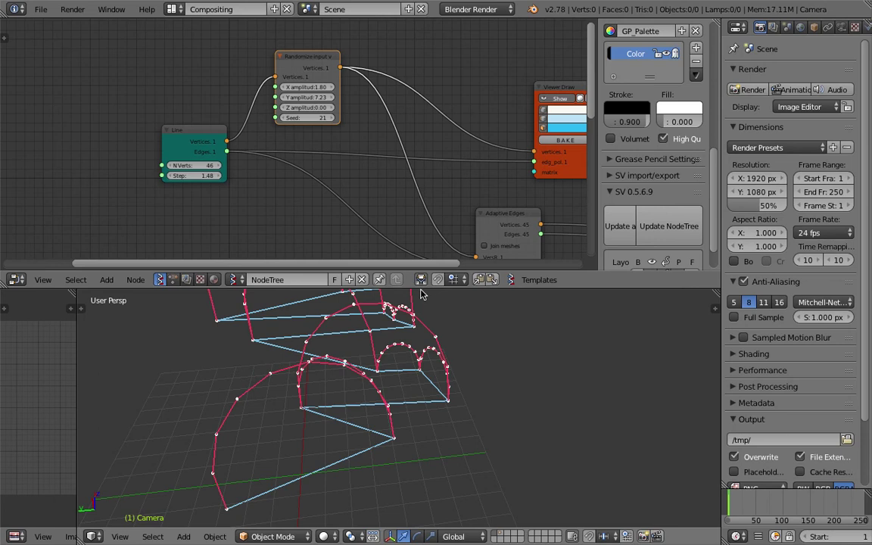
pyautogui.moveTo(421, 289)
pyautogui.mouseDown()
pyautogui.moveTo(421, 146)
pyautogui.moveTo(422, 277)
pyautogui.mouseUp()
pyautogui.moveTo(424, 318)
pyautogui.mouseDown(button='middle')
pyautogui.moveTo(467, 467)
pyautogui.moveTo(444, 477)
pyautogui.mouseUp(button='middle')
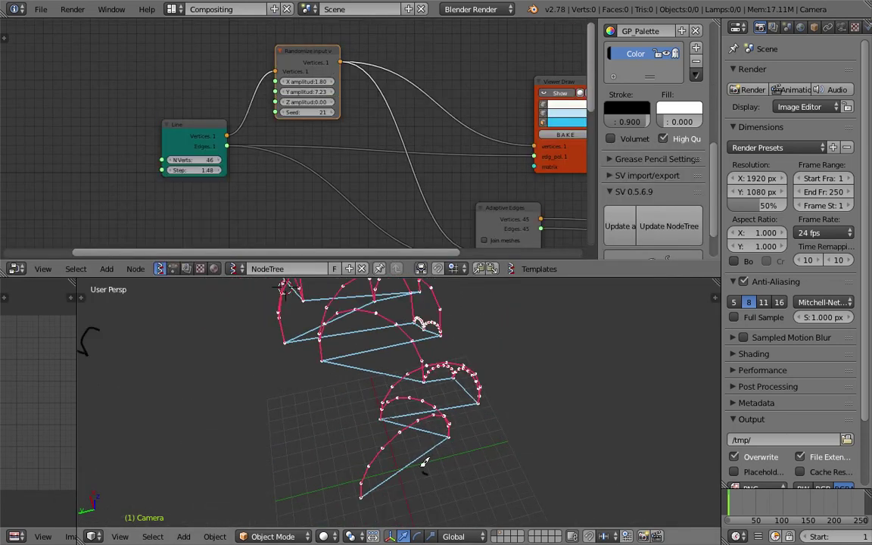
pyautogui.moveTo(423, 459)
pyautogui.mouseDown()
pyautogui.moveTo(429, 413)
pyautogui.moveTo(454, 352)
pyautogui.moveTo(428, 353)
pyautogui.mouseUp()
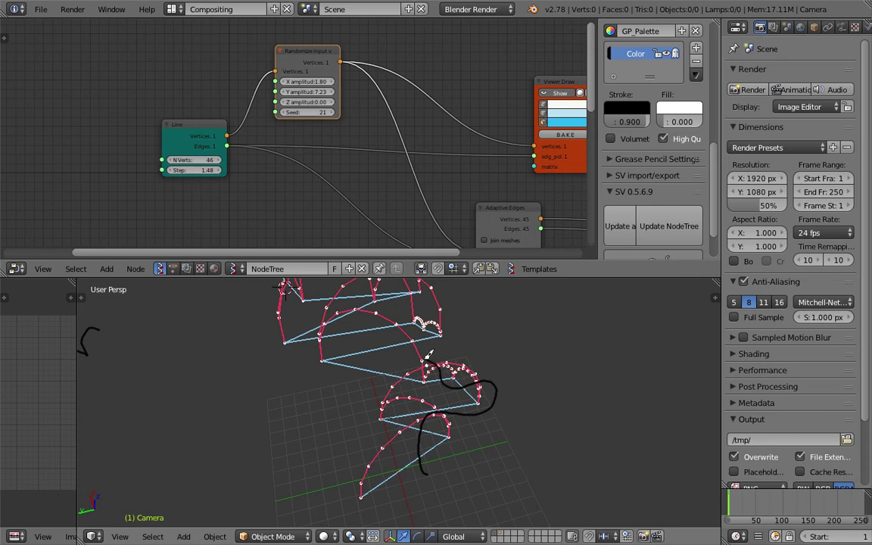
pyautogui.moveTo(314, 282)
pyautogui.mouseDown(button='middle')
pyautogui.moveTo(344, 419)
pyautogui.moveTo(402, 366)
pyautogui.moveTo(520, 361)
pyautogui.mouseUp(button='middle')
pyautogui.hotkey('ctrl', 's')
pyautogui.click(713, 300)
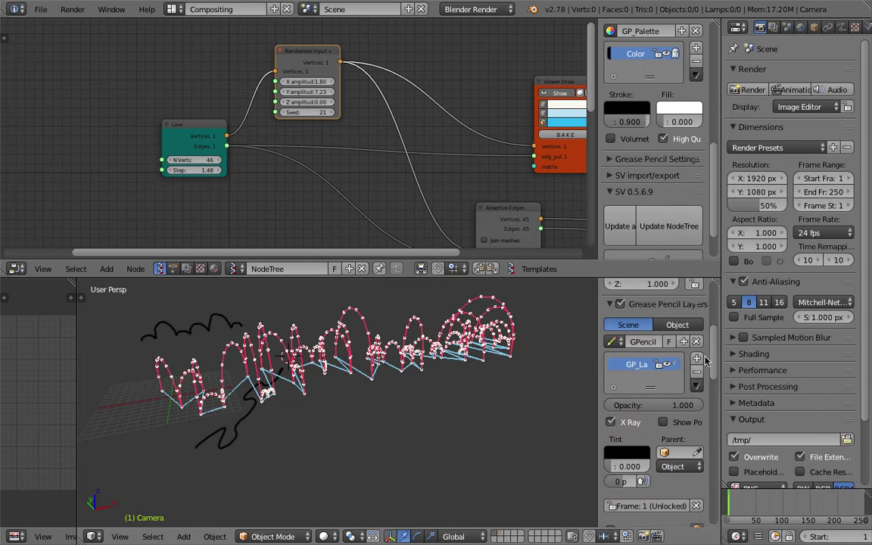
# Delete the grease-pencil layer holding the doodles and save the file
pyautogui.click(696, 371)
pyautogui.moveTo(454, 379)
pyautogui.mouseDown(button='middle')
pyautogui.moveTo(409, 405)
pyautogui.moveTo(250, 383)
pyautogui.mouseUp(button='middle')
pyautogui.hotkey('ctrl', 's')
pyautogui.moveTo(560, 88); pyautogui.dragTo(494, 99, button='middle')
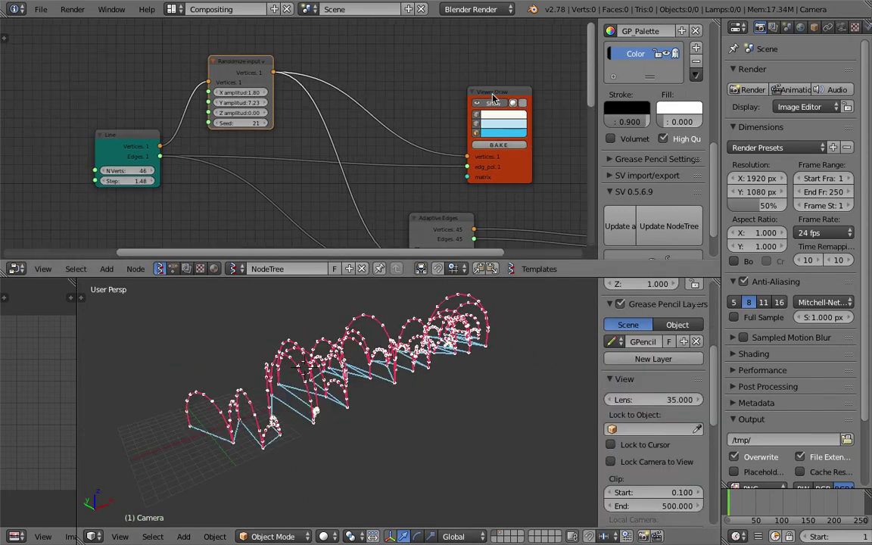
pyautogui.moveTo(341, 379); pyautogui.dragTo(317, 356, button='middle')
pyautogui.hotkey('ctrl', 's')
# Save the file under the new name adaptive_edge_006.blend
pyautogui.click(41, 9)
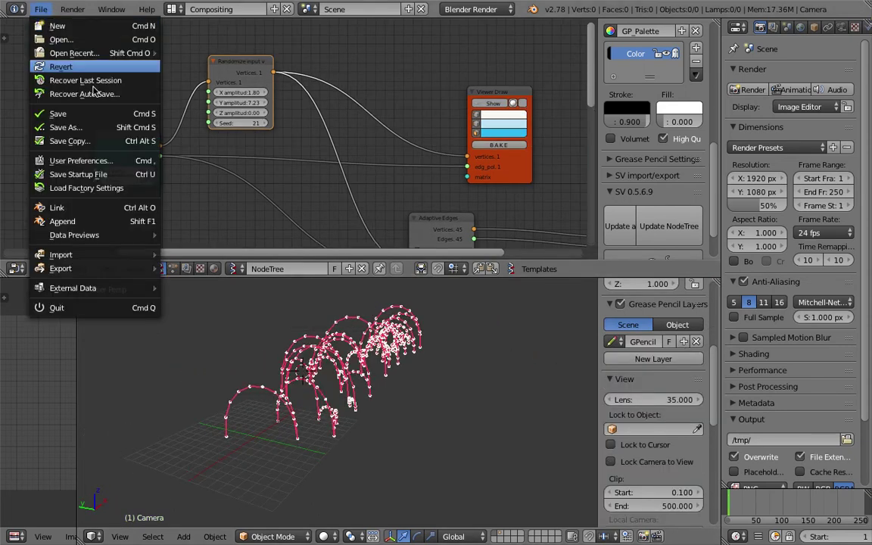
pyautogui.click(66, 127)
pyautogui.click(772, 61)
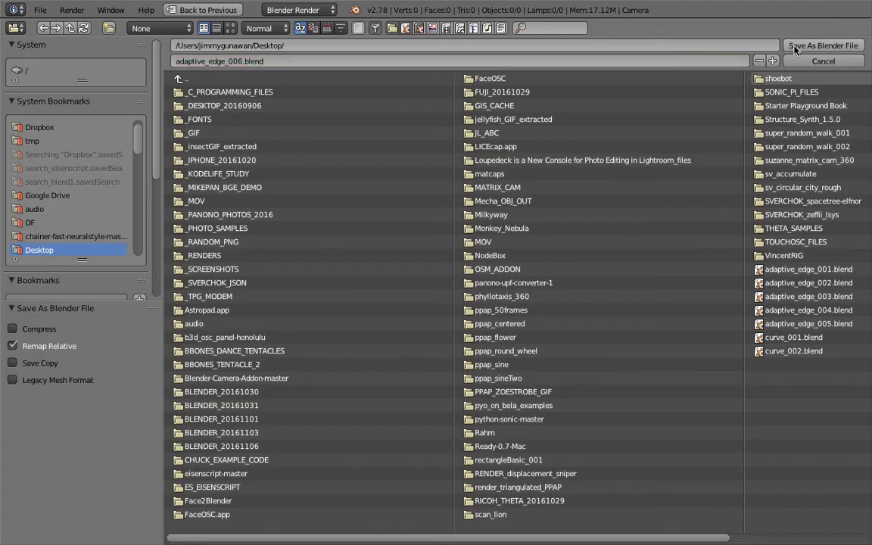
pyautogui.click(794, 47)
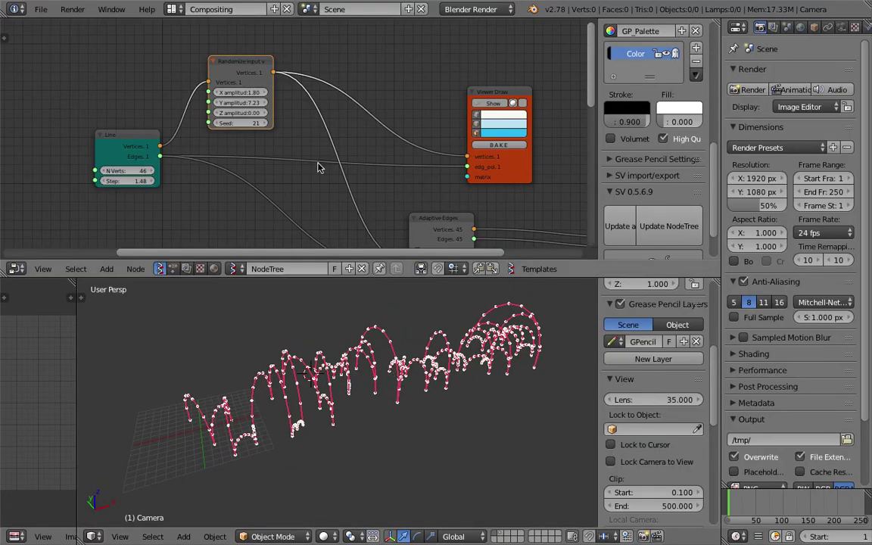
# Rearrange the node tree, raising Randomize and moving Adaptive Edges to the right
pyautogui.moveTo(243, 91); pyautogui.dragTo(231, 89, button='middle')
pyautogui.moveTo(233, 58); pyautogui.dragTo(253, 62)
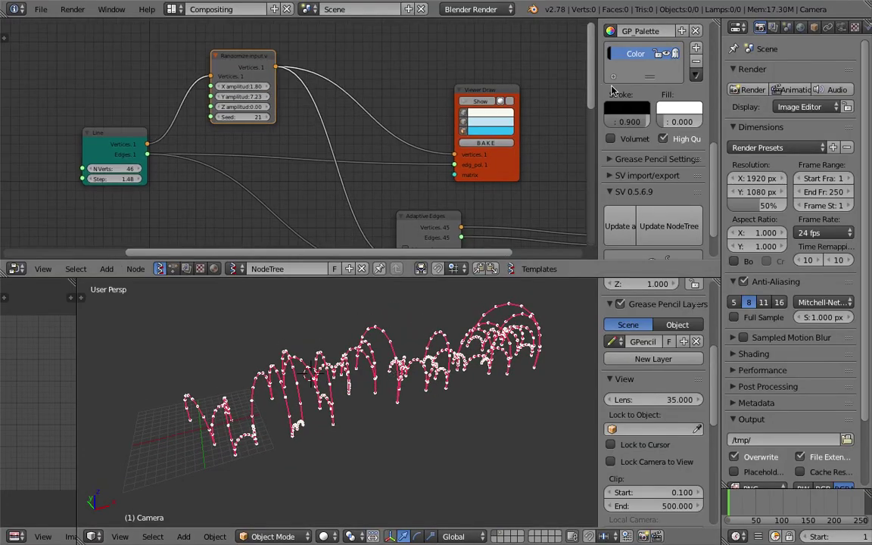
pyautogui.moveTo(597, 87); pyautogui.dragTo(715, 86)
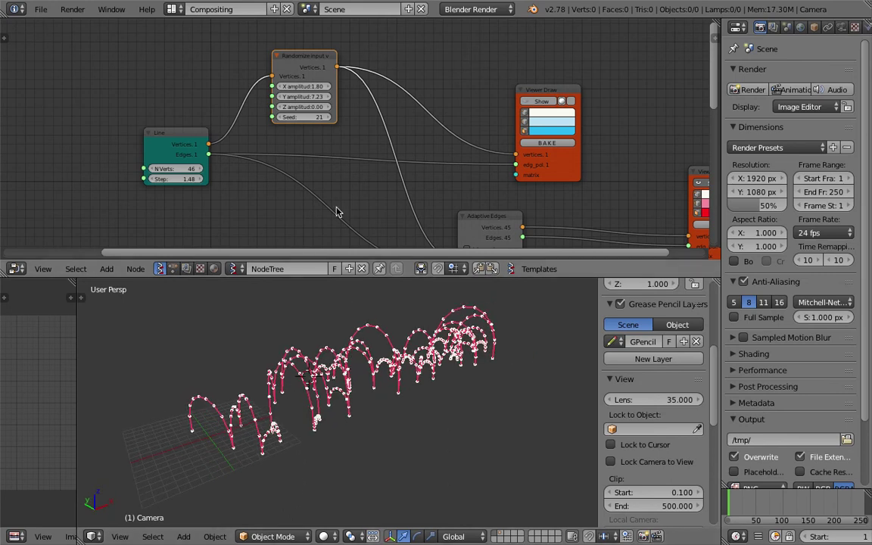
pyautogui.moveTo(467, 188); pyautogui.dragTo(525, 170)
pyautogui.moveTo(555, 136); pyautogui.dragTo(521, 126, button='middle')
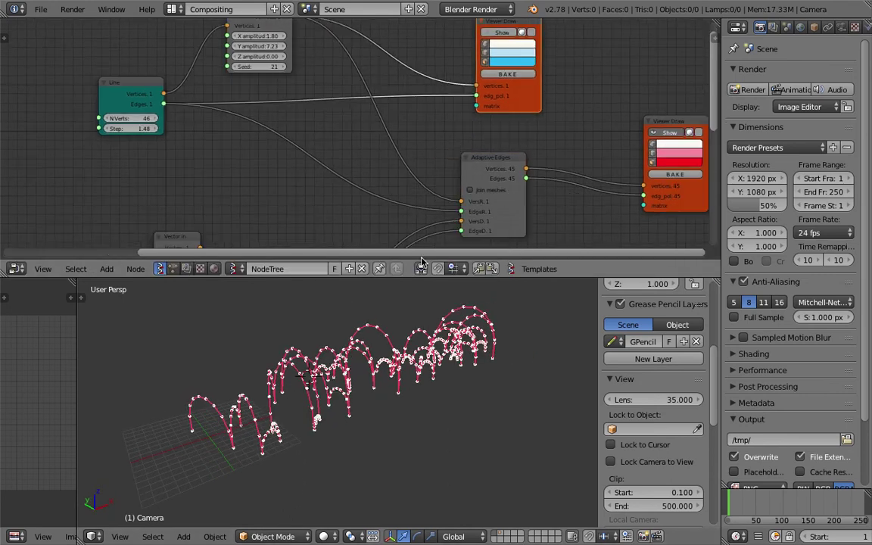
# Orbit around the arches and save over adaptive_edge_006.blend
pyautogui.moveTo(288, 378)
pyautogui.mouseDown(button='middle')
pyautogui.moveTo(318, 400)
pyautogui.moveTo(359, 479)
pyautogui.moveTo(377, 464)
pyautogui.moveTo(287, 401)
pyautogui.mouseUp(button='middle')
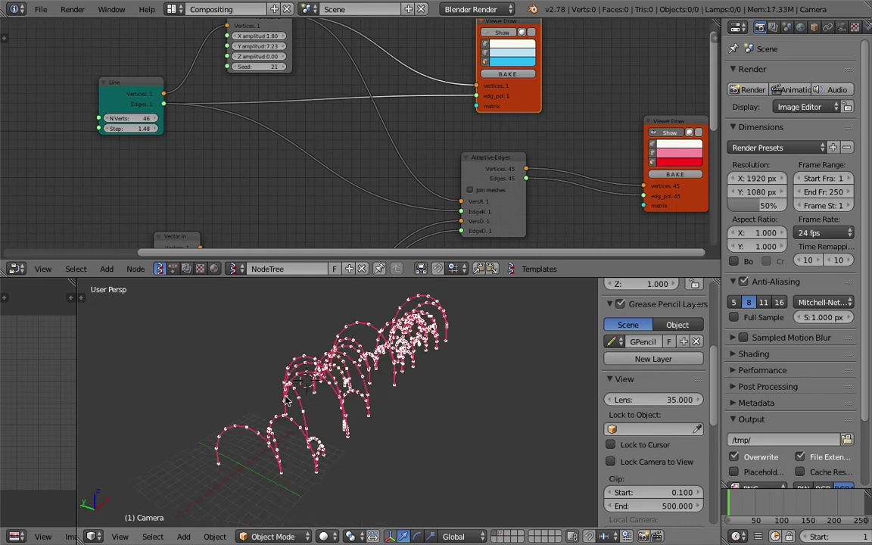
pyautogui.moveTo(350, 404); pyautogui.dragTo(295, 378, button='middle')
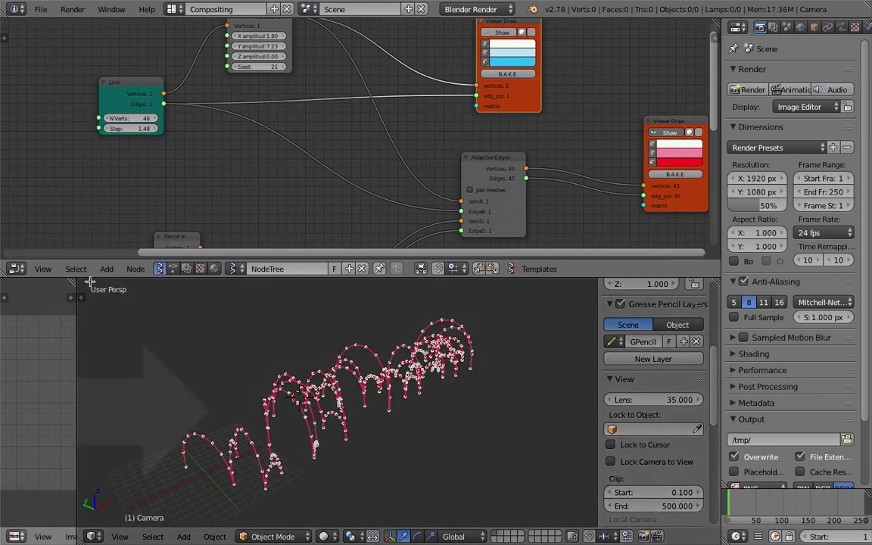
pyautogui.moveTo(151, 310); pyautogui.dragTo(206, 320, button='middle')
pyautogui.hotkey('ctrl', 's')
pyautogui.click(206, 367)
pyautogui.moveTo(206, 367); pyautogui.dragTo(285, 430, button='middle')
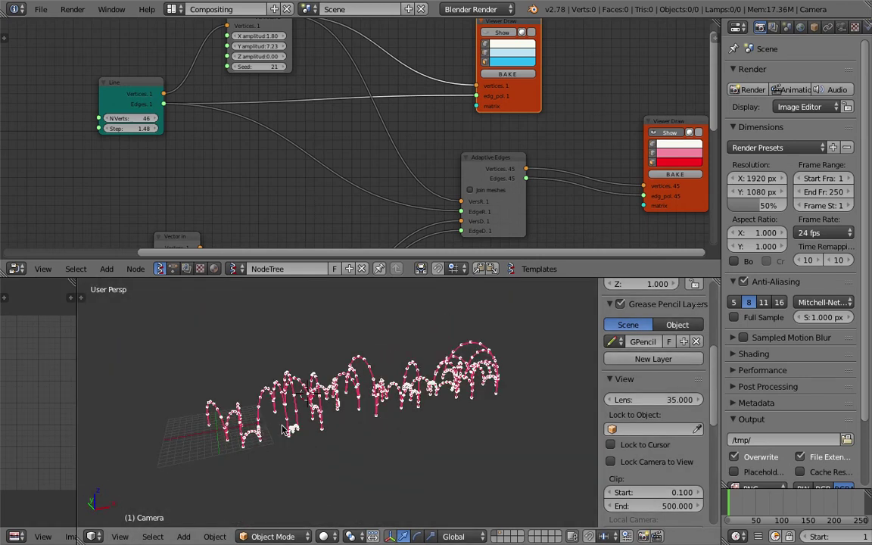
# Reposition the second Viewer Draw node and BAKE its arcs into the mesh object Sv_0
pyautogui.rightClick(176, 139)
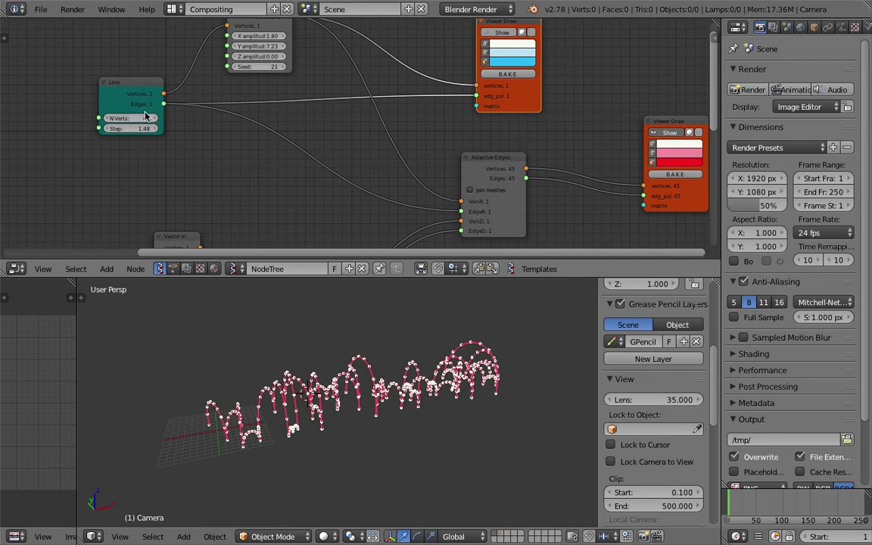
pyautogui.moveTo(683, 124); pyautogui.dragTo(655, 109)
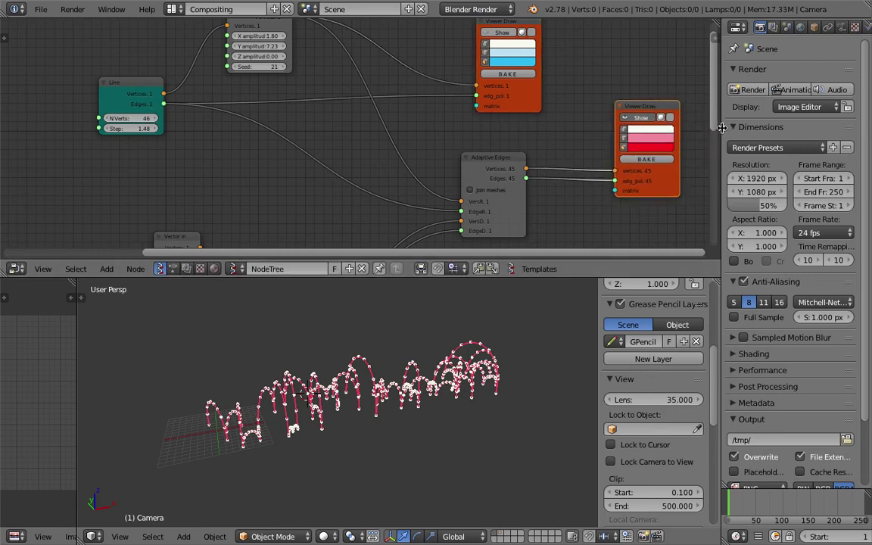
pyautogui.moveTo(721, 128); pyautogui.dragTo(773, 129)
pyautogui.moveTo(608, 204); pyautogui.dragTo(609, 175, button='middle')
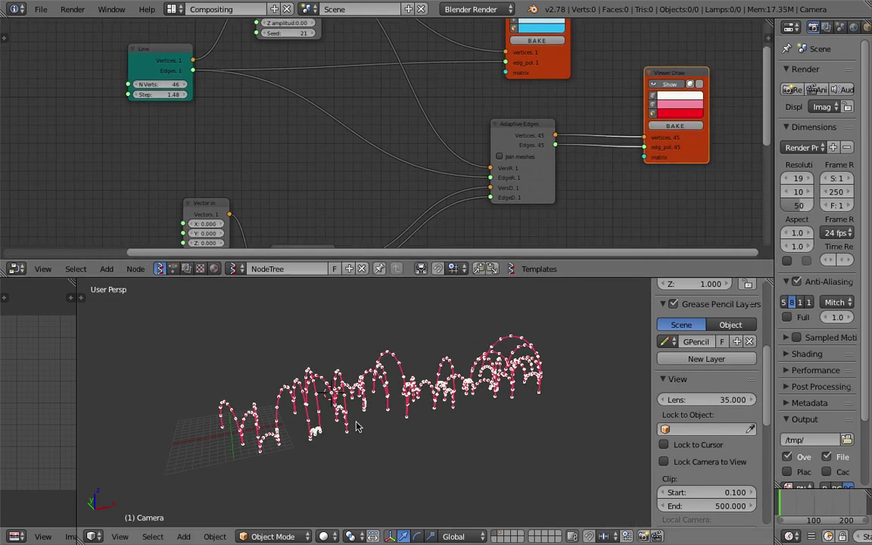
pyautogui.moveTo(585, 278); pyautogui.dragTo(576, 349)
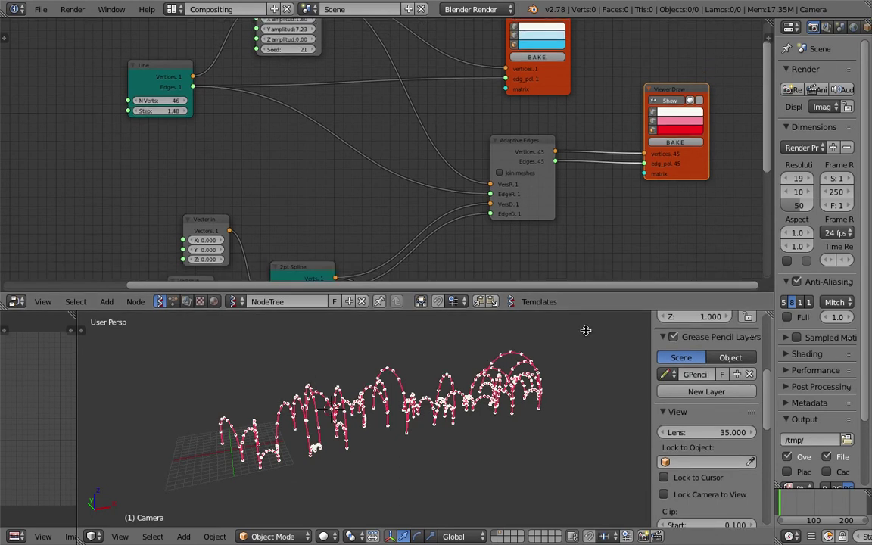
pyautogui.moveTo(699, 164); pyautogui.dragTo(701, 160)
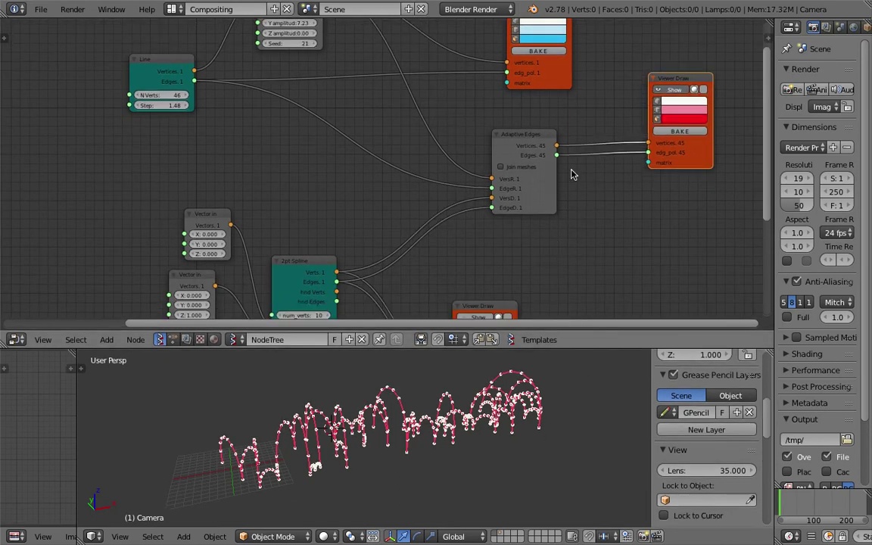
pyautogui.click(662, 132)
# Orbit and zoom around the baked Sv_0 arches to inspect them
pyautogui.moveTo(355, 424); pyautogui.dragTo(395, 466, button='middle')
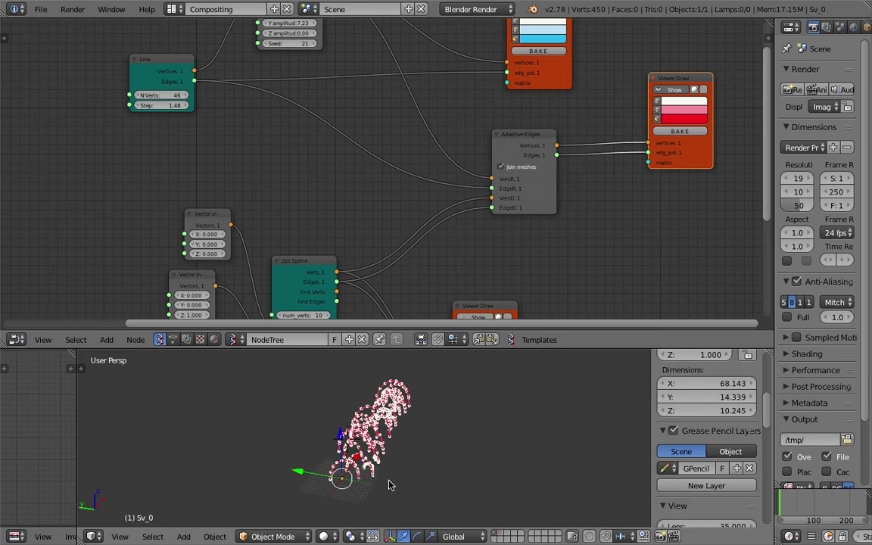
pyautogui.moveTo(300, 475); pyautogui.dragTo(478, 357, button='middle')
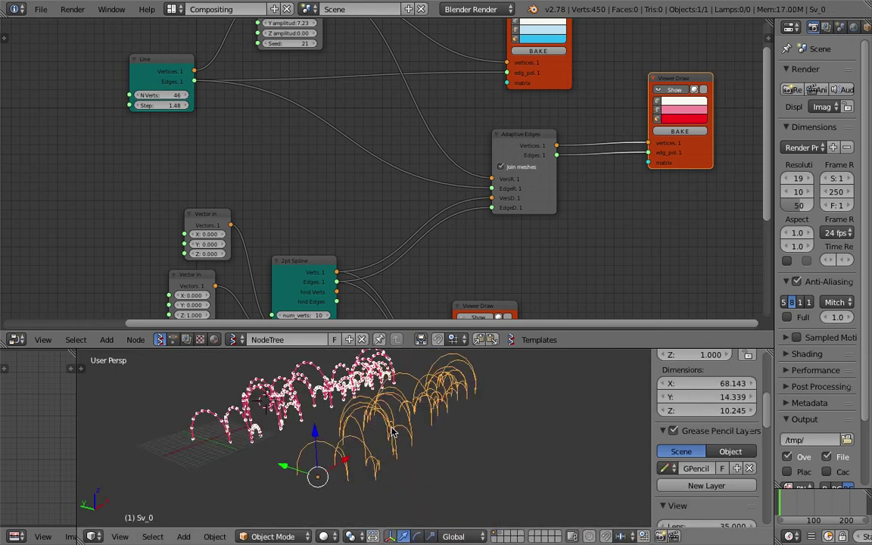
pyautogui.moveTo(480, 348); pyautogui.dragTo(481, 195)
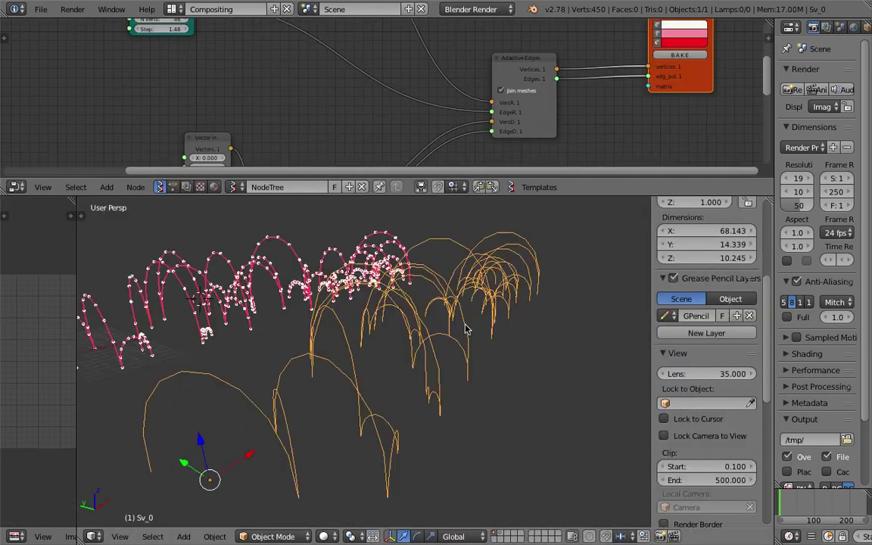
pyautogui.moveTo(484, 227)
pyautogui.mouseDown(button='middle')
pyautogui.moveTo(492, 331)
pyautogui.moveTo(475, 344)
pyautogui.mouseUp(button='middle')
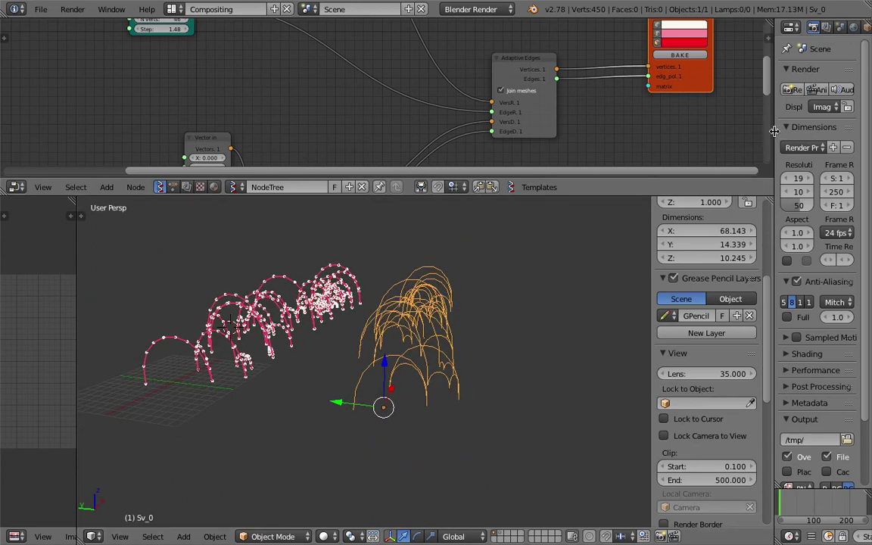
pyautogui.moveTo(774, 131); pyautogui.dragTo(667, 131)
pyautogui.moveTo(419, 311)
pyautogui.mouseDown(button='middle')
pyautogui.moveTo(419, 323)
pyautogui.moveTo(381, 318)
pyautogui.mouseUp(button='middle')
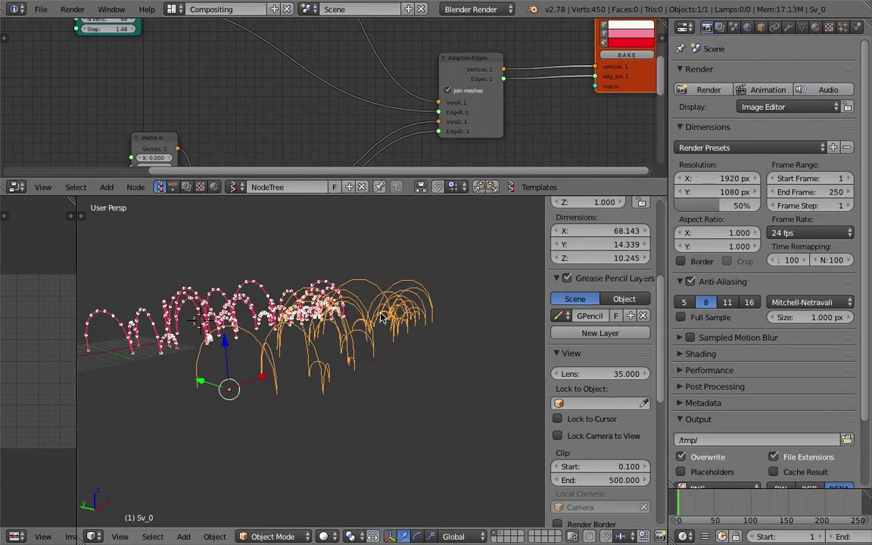
# Delete the baked Sv_0 object and save over the file
pyautogui.press('Delete')
pyautogui.moveTo(355, 347)
pyautogui.mouseDown(button='middle')
pyautogui.moveTo(330, 307)
pyautogui.moveTo(333, 348)
pyautogui.mouseUp(button='middle')
pyautogui.hotkey('ctrl', 's')
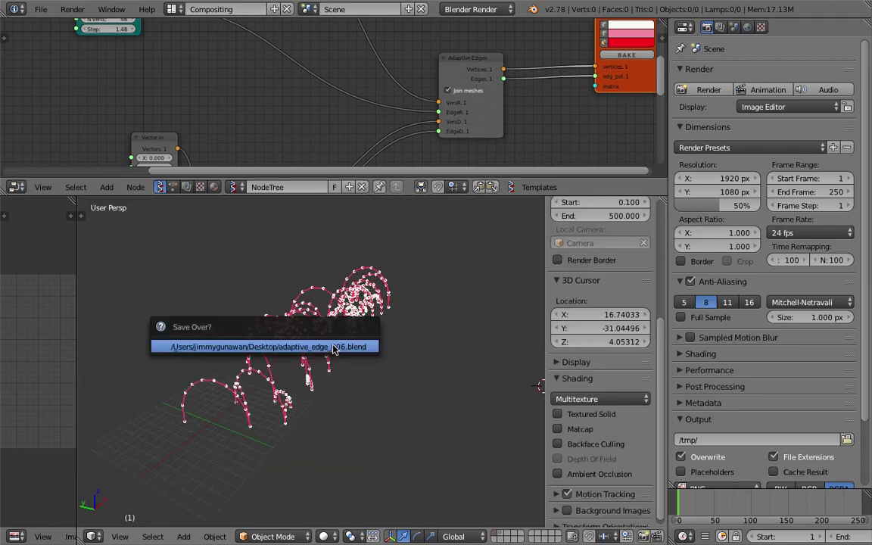
pyautogui.click(333, 346)
# Reposition the 3D cursor, hide the viewport sidebar, enlarge the node editor, and save
pyautogui.click(488, 222)
pyautogui.press('n')
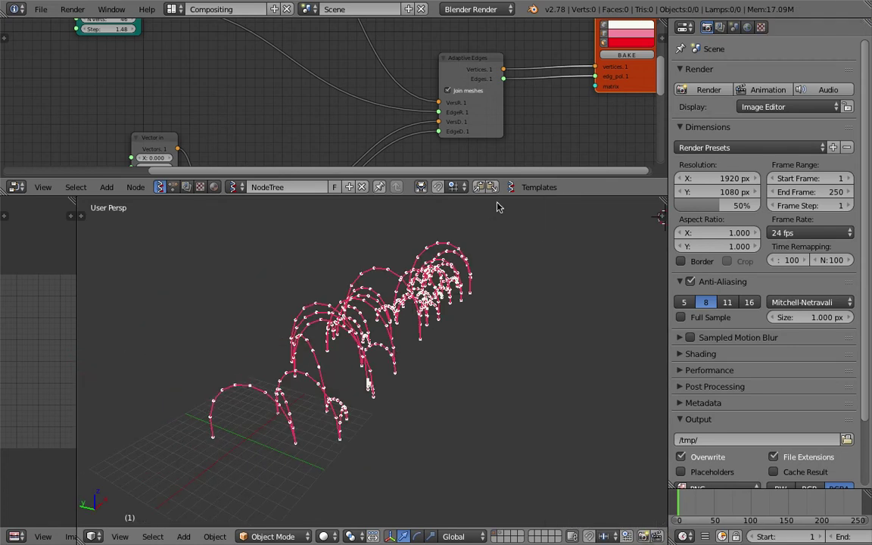
pyautogui.moveTo(505, 196); pyautogui.dragTo(505, 280)
pyautogui.hotkey('ctrl', 's')
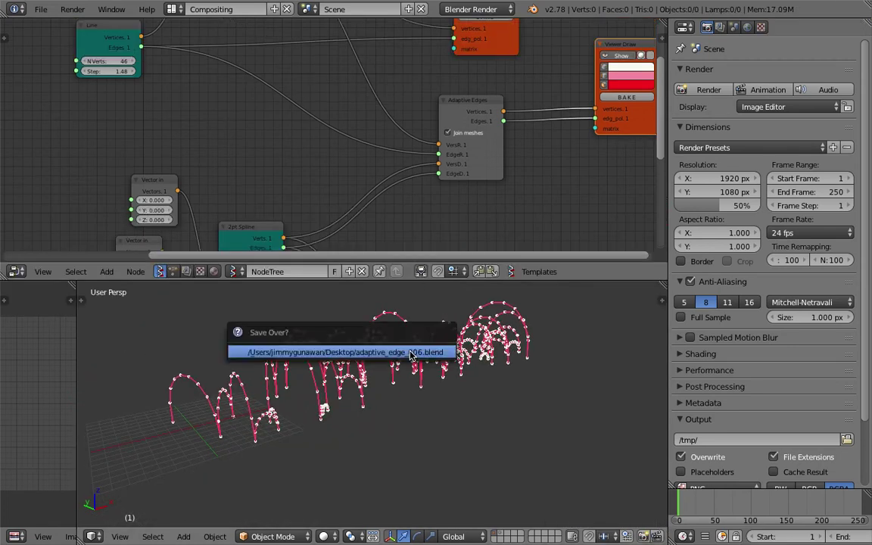
pyautogui.moveTo(378, 348)
pyautogui.mouseDown(button='middle')
pyautogui.moveTo(443, 386)
pyautogui.moveTo(369, 350)
pyautogui.moveTo(381, 340)
pyautogui.moveTo(518, 389)
pyautogui.moveTo(424, 363)
pyautogui.mouseUp(button='middle')
pyautogui.hotkey('ctrl', 's')
# Shift the Line node left and reposition the Randomize Input and Viewer Draw nodes
pyautogui.moveTo(292, 132)
pyautogui.mouseDown(button='middle')
pyautogui.moveTo(301, 210)
pyautogui.moveTo(328, 213)
pyautogui.mouseUp(button='middle')
pyautogui.moveTo(173, 134); pyautogui.dragTo(138, 142)
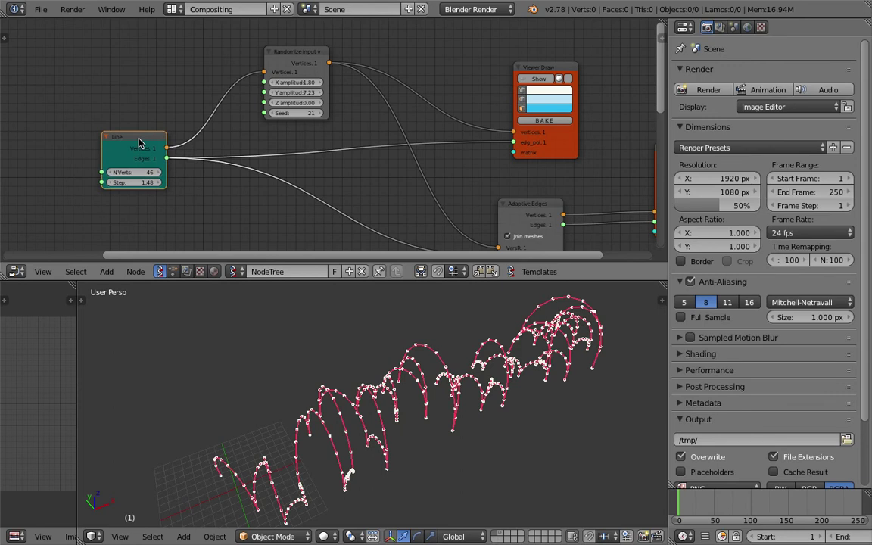
pyautogui.moveTo(142, 142); pyautogui.dragTo(121, 142)
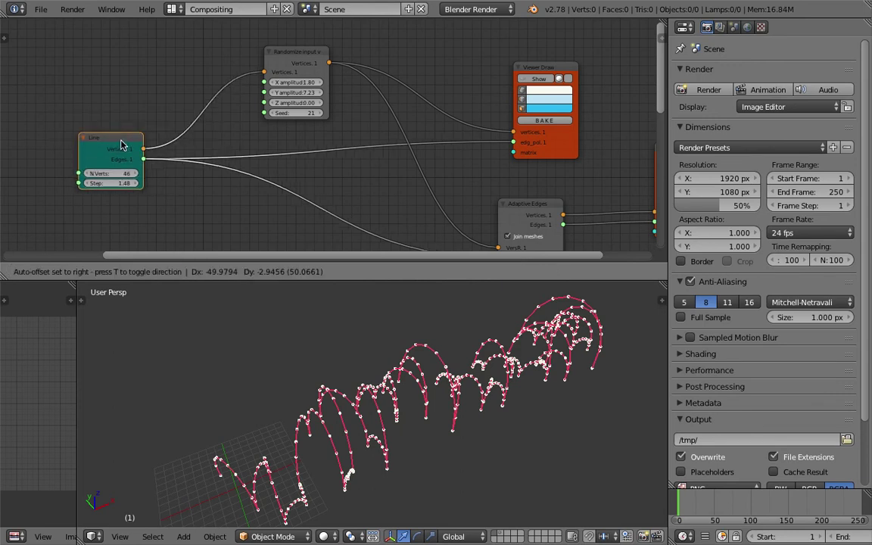
pyautogui.moveTo(302, 58); pyautogui.dragTo(306, 64)
pyautogui.hotkey('ctrl', 's')
pyautogui.click(306, 64)
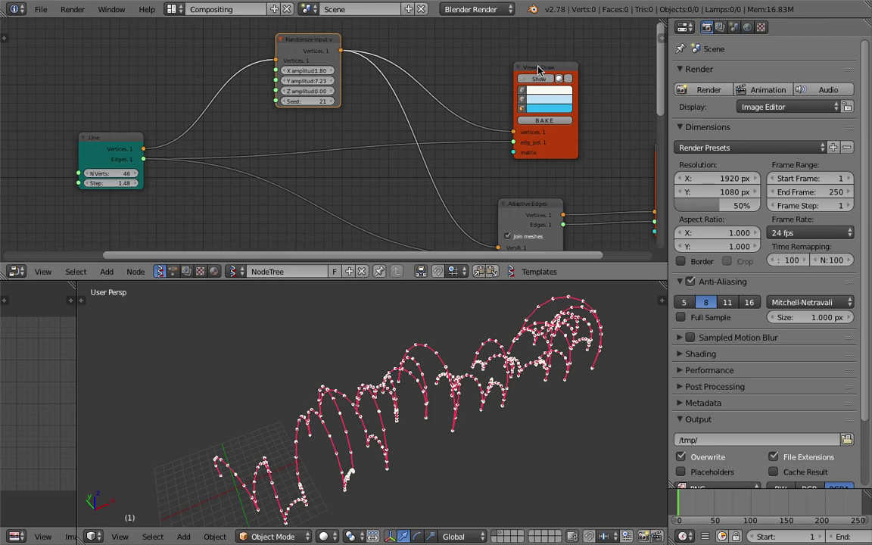
pyautogui.moveTo(539, 70); pyautogui.dragTo(561, 65)
pyautogui.moveTo(318, 51); pyautogui.dragTo(303, 67)
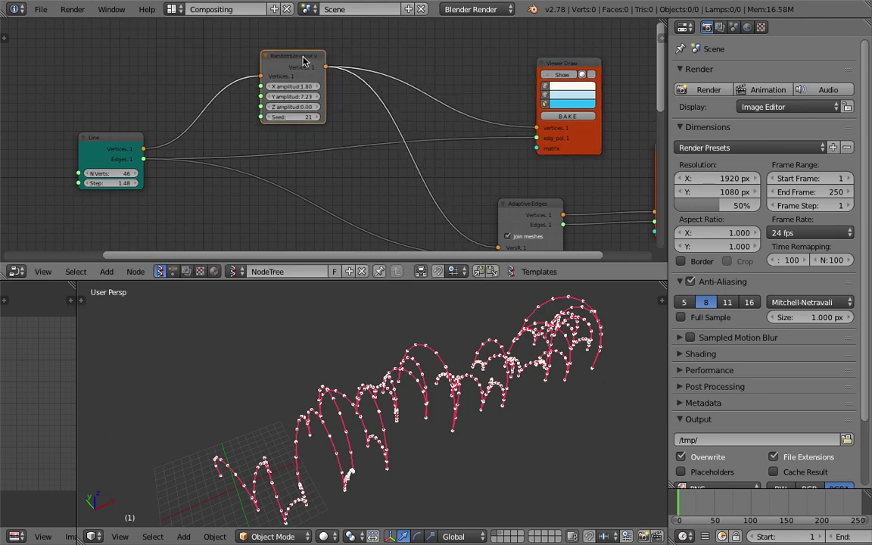
pyautogui.moveTo(304, 60); pyautogui.dragTo(363, 55)
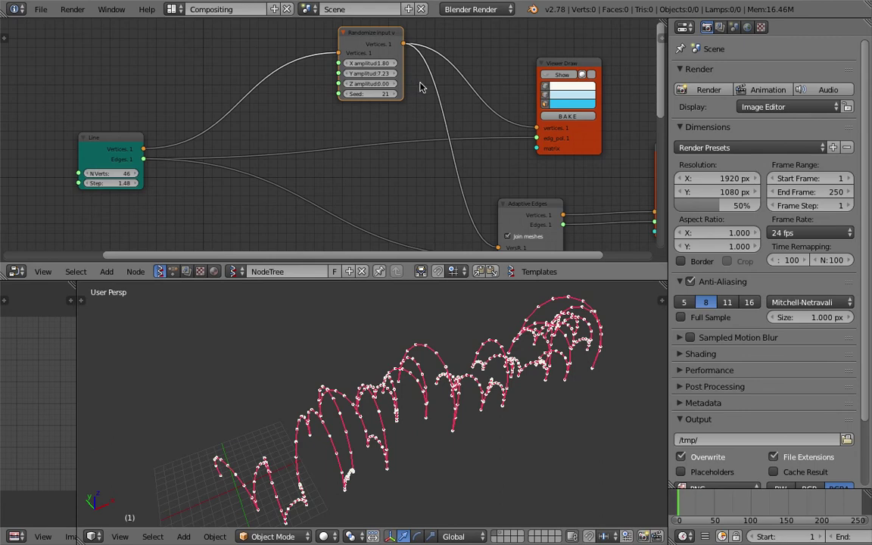
# Delete the Randomize Input node from the tree
pyautogui.press('x')
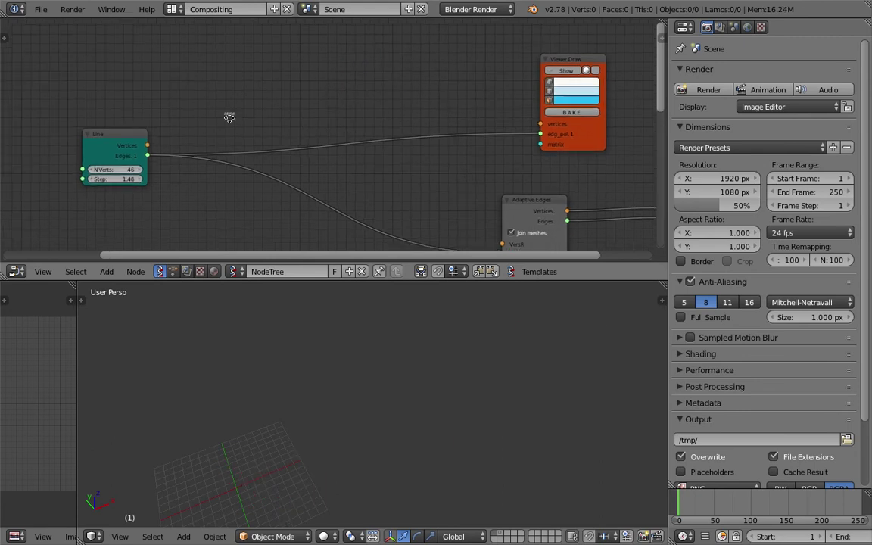
pyautogui.press('space')
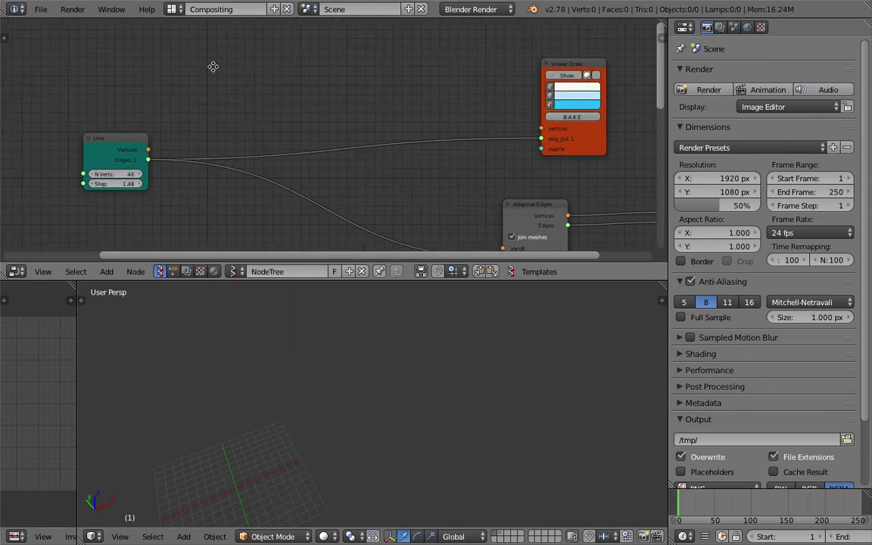
pyautogui.moveTo(215, 66); pyautogui.dragTo(230, 157, button='middle')
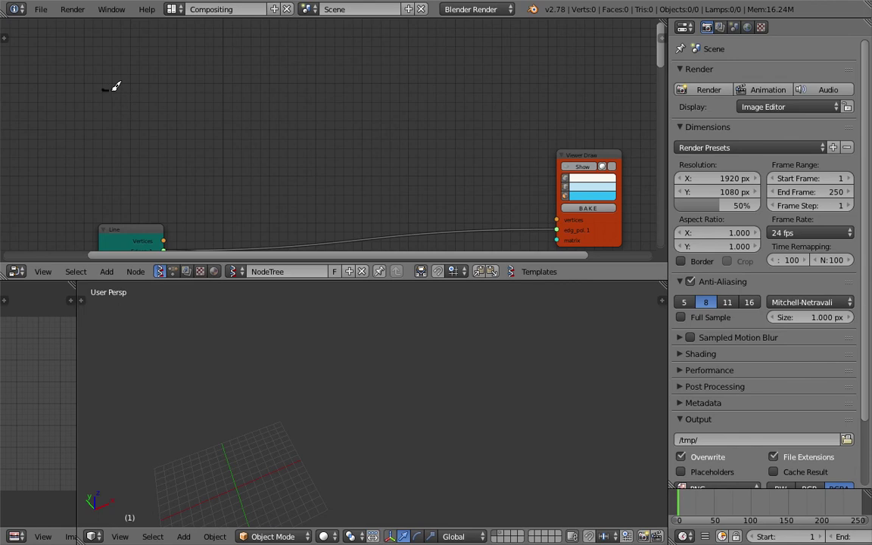
# Hand-draw an X-axis arrow, the word 'Sine', a sine wave and 'y/z' on the canvas
pyautogui.moveTo(102, 89); pyautogui.dragTo(331, 90)
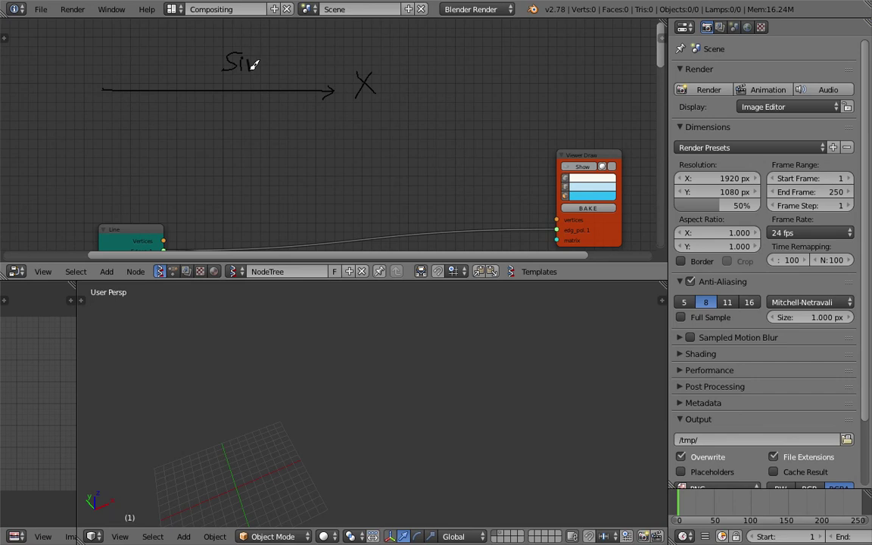
pyautogui.moveTo(253, 66); pyautogui.dragTo(293, 62)
pyautogui.moveTo(115, 152)
pyautogui.mouseDown()
pyautogui.moveTo(166, 130)
pyautogui.moveTo(218, 170)
pyautogui.moveTo(276, 174)
pyautogui.moveTo(336, 152)
pyautogui.moveTo(343, 168)
pyautogui.mouseUp()
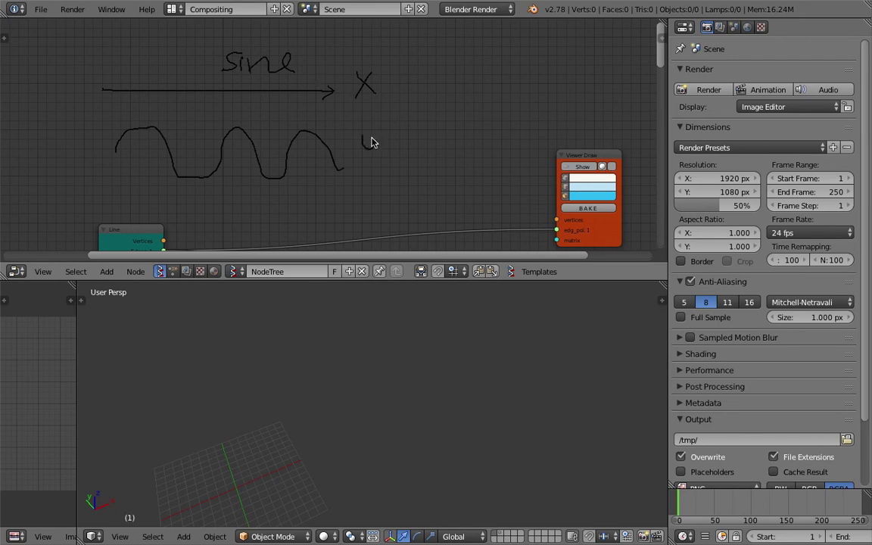
pyautogui.moveTo(376, 134); pyautogui.dragTo(368, 159)
pyautogui.moveTo(403, 125)
pyautogui.mouseDown()
pyautogui.moveTo(384, 160)
pyautogui.moveTo(418, 159)
pyautogui.mouseUp()
pyautogui.moveTo(226, 141); pyautogui.dragTo(286, 53, button='middle')
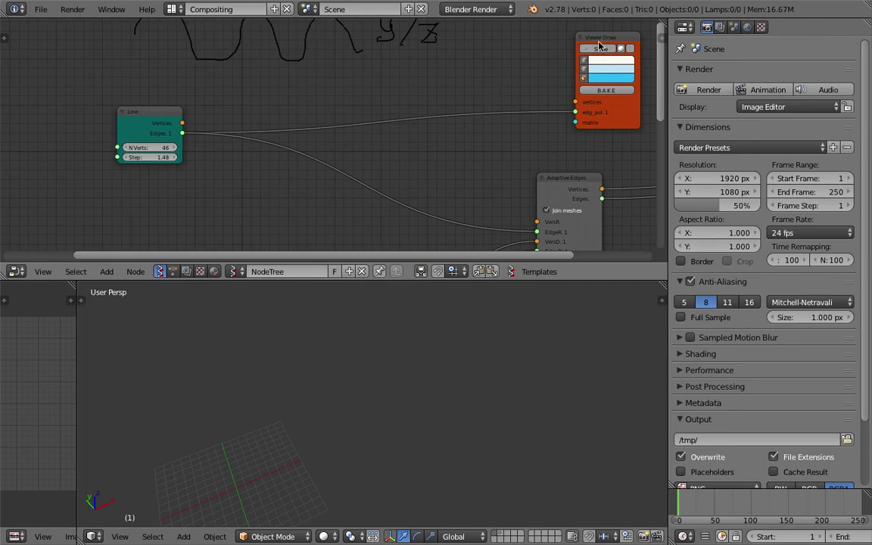
pyautogui.moveTo(598, 45); pyautogui.dragTo(589, 95)
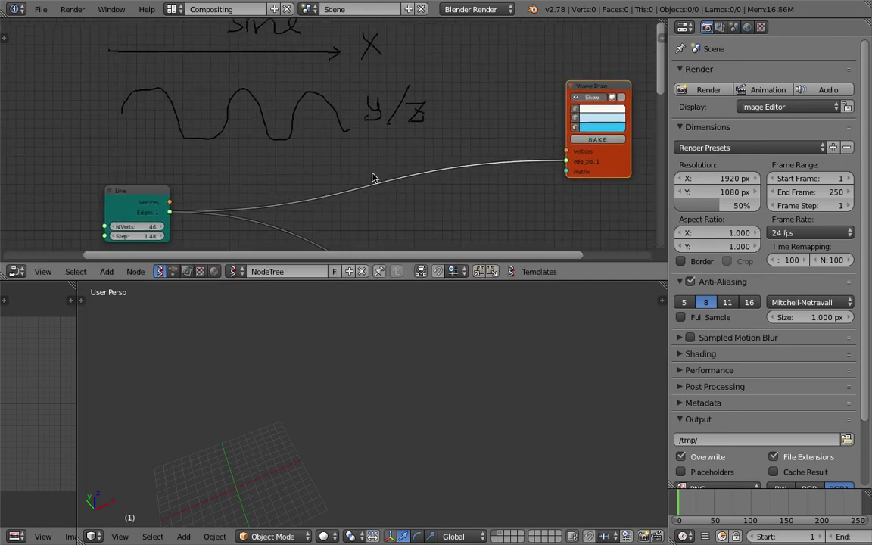
# Delete the sketch's GP_L annotation layer in the side panel
pyautogui.press('n')
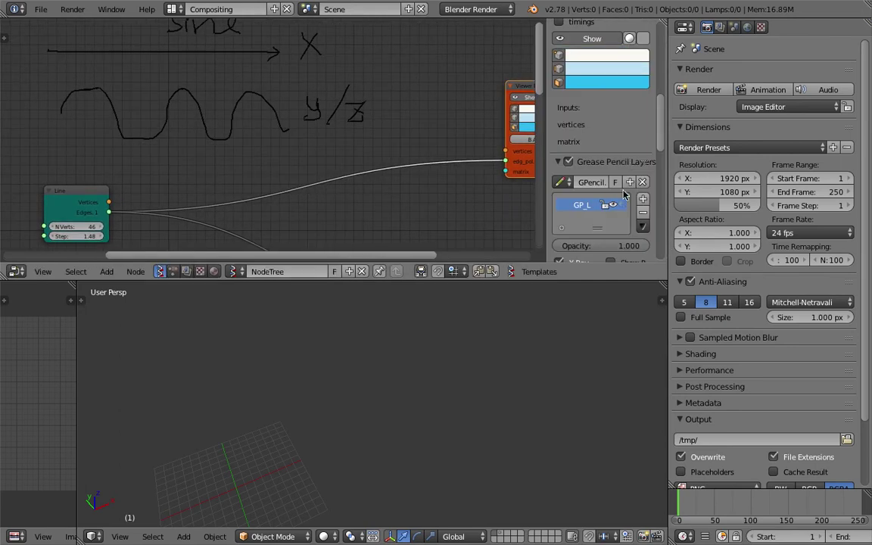
pyautogui.click(643, 212)
pyautogui.press('n')
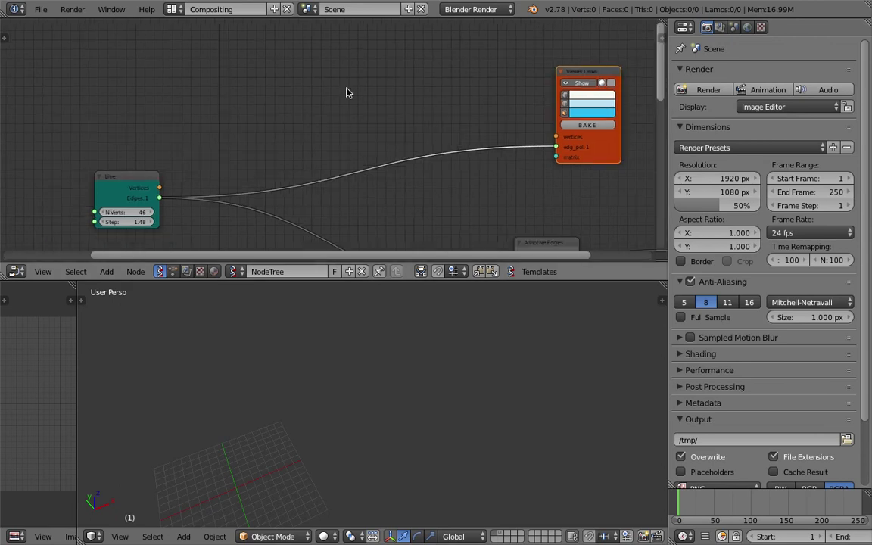
# Add a Math node set to Sine near the top of the tree
pyautogui.hotkey('shift', 'a')
pyautogui.click(254, 103)
pyautogui.write('Int')
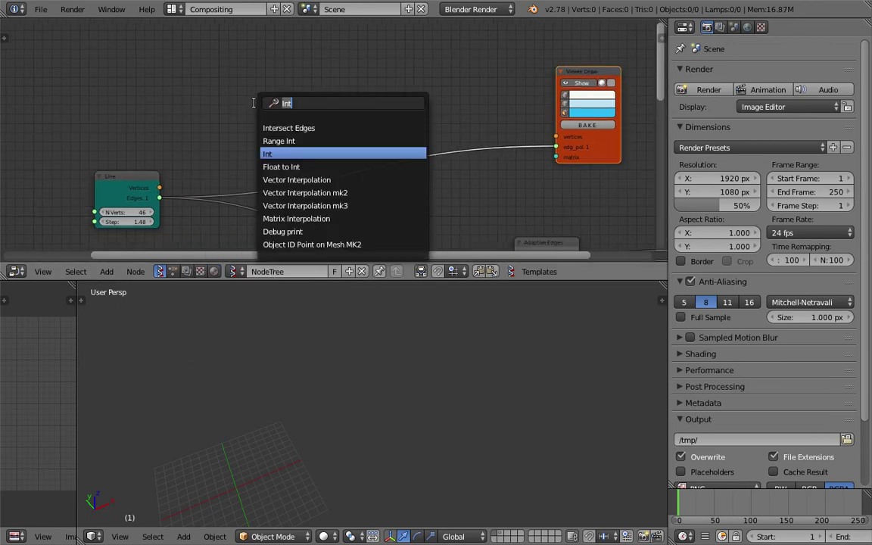
pyautogui.write('sin')
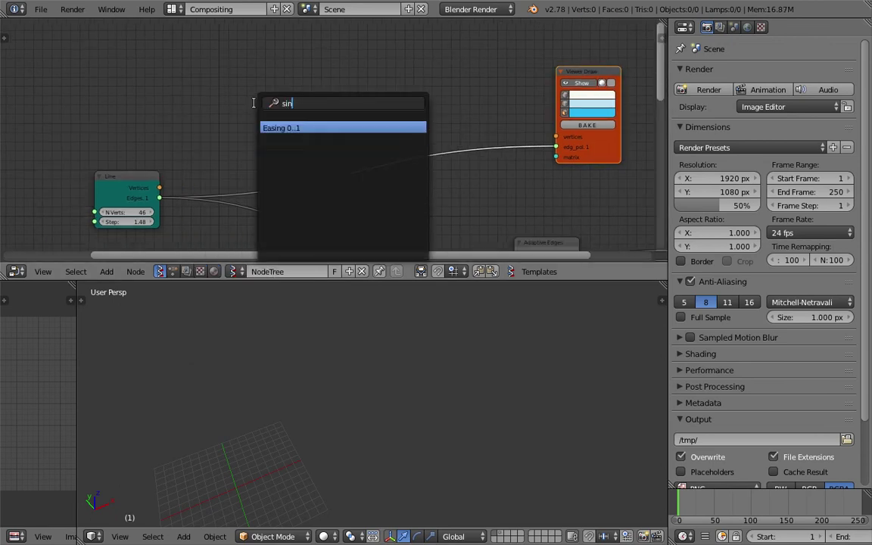
pyautogui.write('mat')
pyautogui.press('Down')
pyautogui.press('Down')
pyautogui.press('Down')
pyautogui.press('Down')
pyautogui.press('Down')
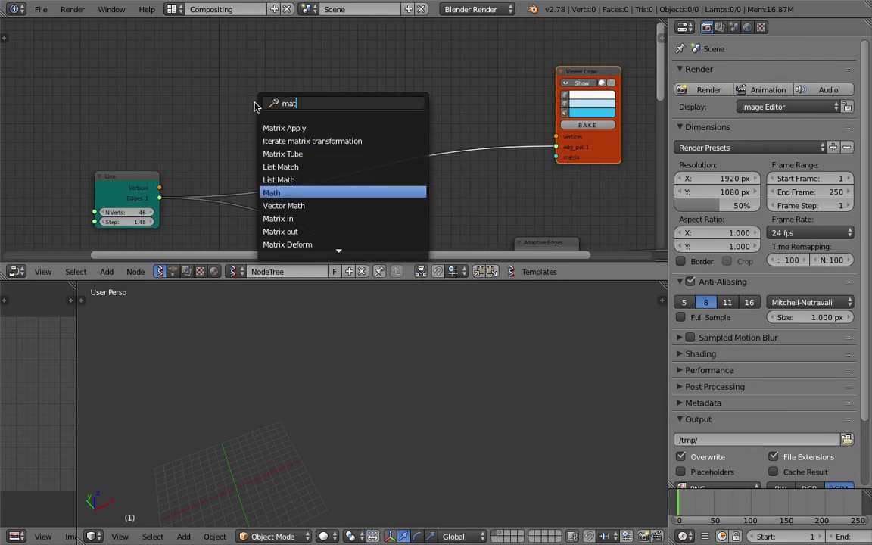
pyautogui.press('Return')
pyautogui.click(286, 47)
pyautogui.moveTo(130, 173); pyautogui.dragTo(107, 173)
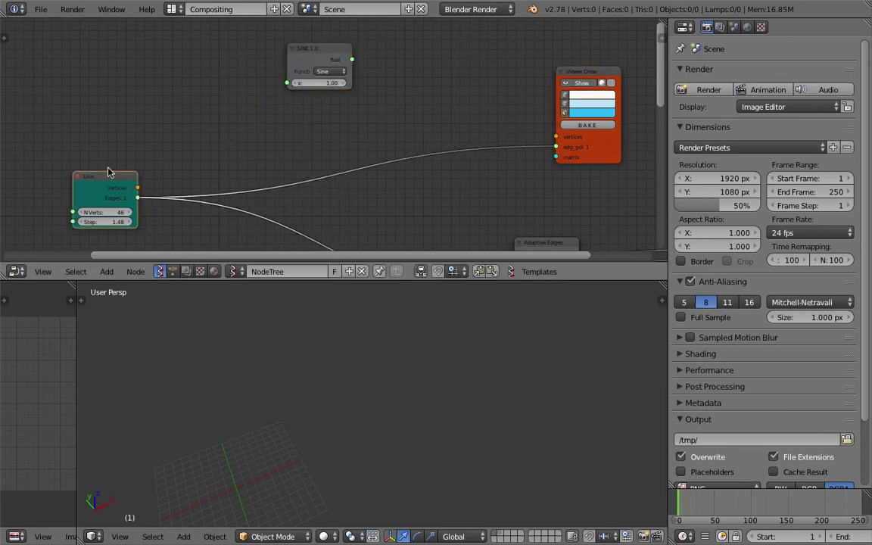
# Add Vector out and Vector in nodes, dropping Vector in onto the Line-to-viewer link
pyautogui.hotkey('alt', 'space')
pyautogui.write('vector')
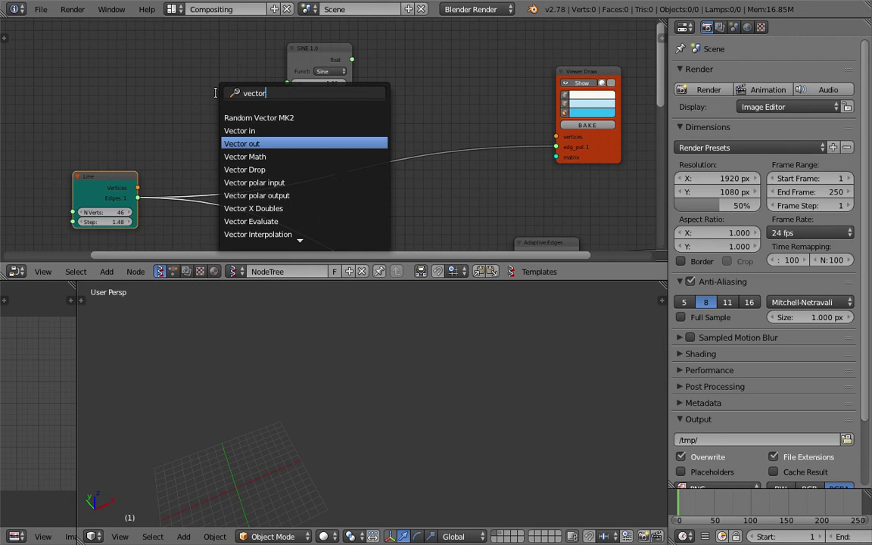
pyautogui.click(241, 143)
pyautogui.press('Escape')
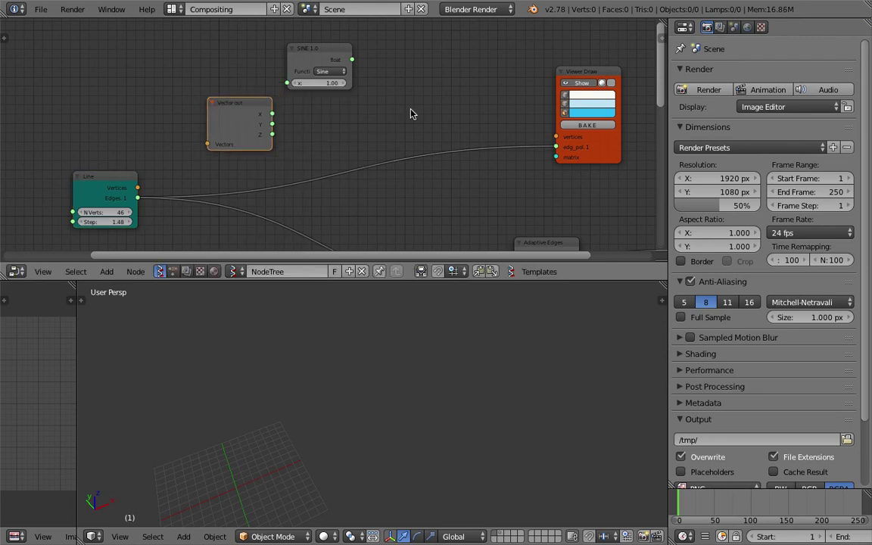
pyautogui.hotkey('alt', 'space')
pyautogui.write('vec')
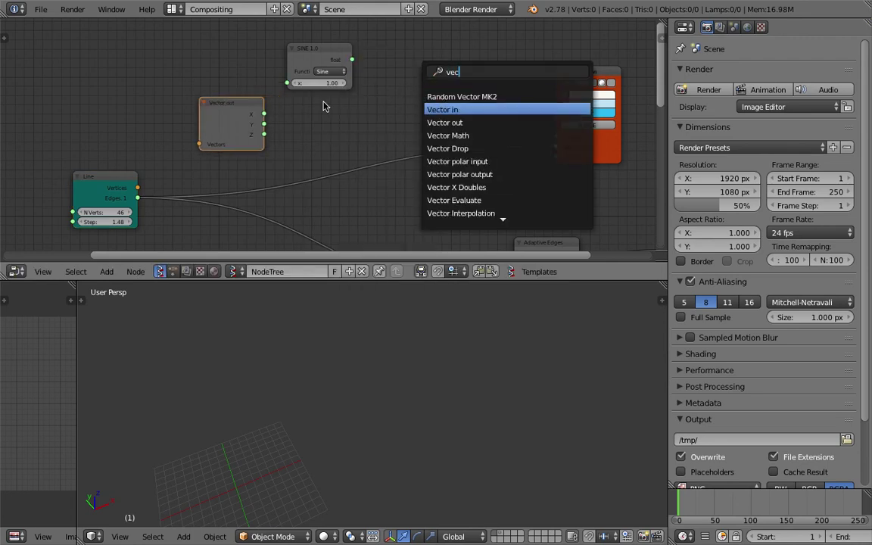
pyautogui.press('Return')
pyautogui.click(109, 125)
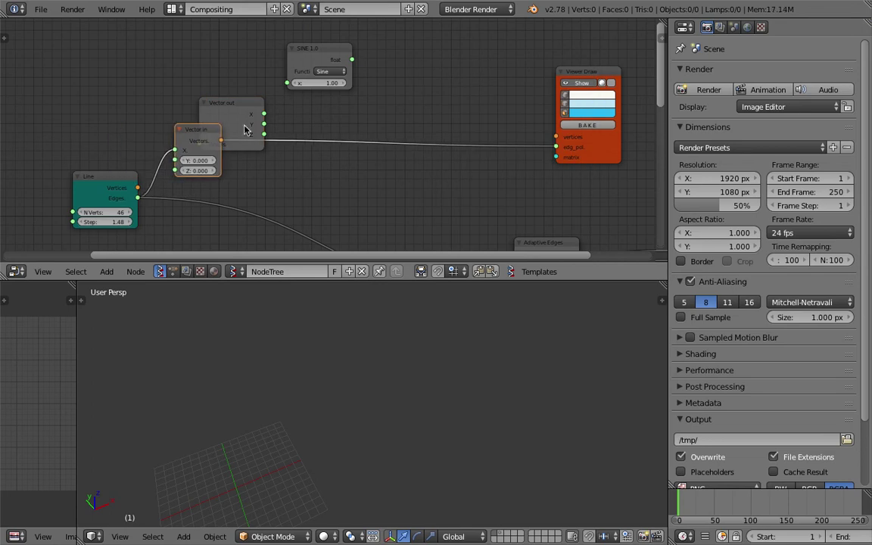
pyautogui.moveTo(206, 136); pyautogui.dragTo(453, 110)
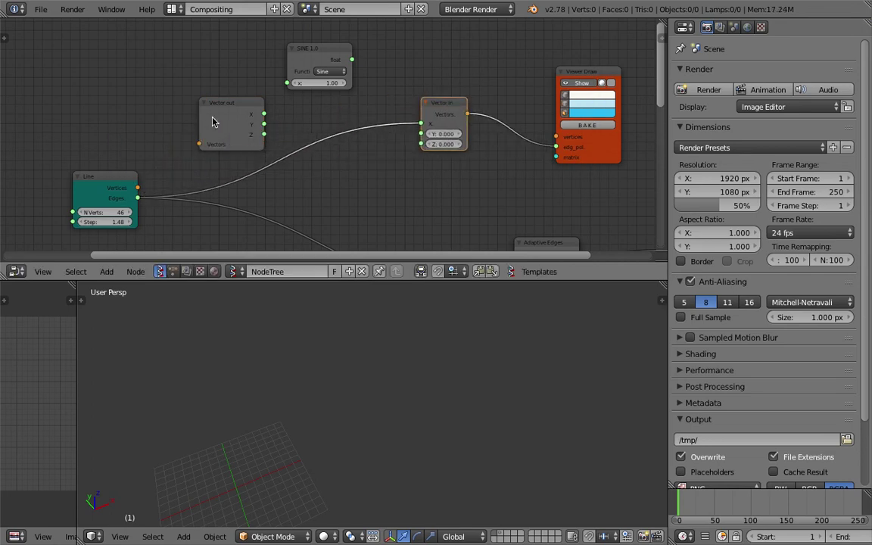
pyautogui.moveTo(220, 111); pyautogui.dragTo(210, 119)
# Wire Line into Vector out, X through Sine into Vector in Y, X and Z straight across
pyautogui.moveTo(137, 187); pyautogui.dragTo(189, 151)
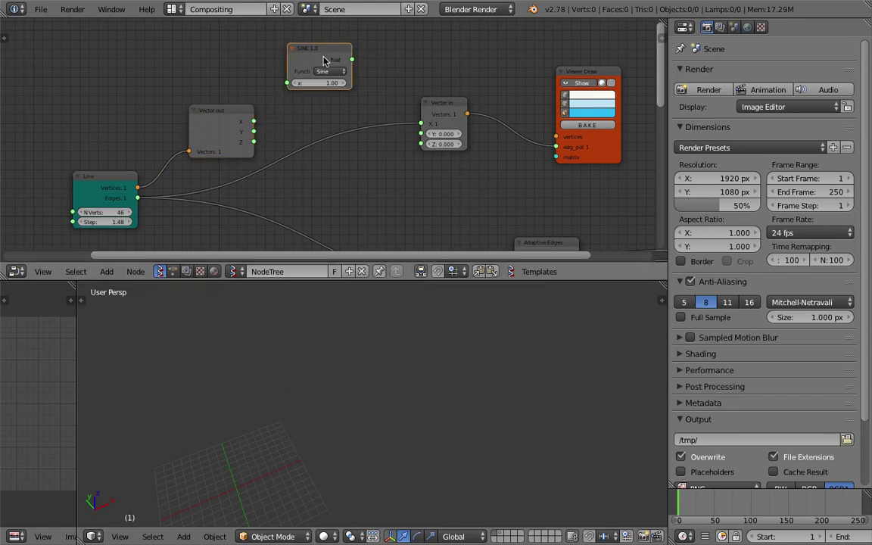
pyautogui.moveTo(254, 121); pyautogui.dragTo(288, 83)
pyautogui.moveTo(329, 59); pyautogui.dragTo(342, 62)
pyautogui.moveTo(366, 64); pyautogui.dragTo(366, 66)
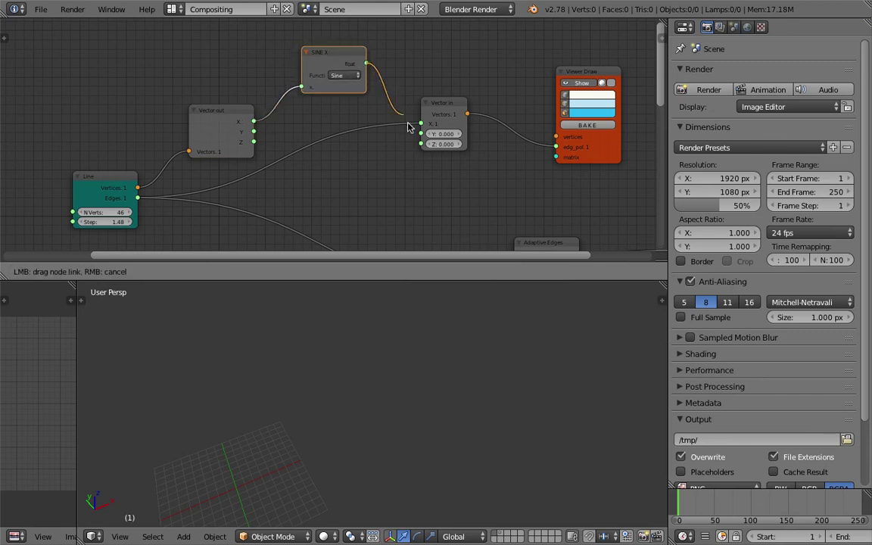
pyautogui.moveTo(380, 85); pyautogui.dragTo(399, 141)
pyautogui.moveTo(254, 121); pyautogui.dragTo(421, 123)
pyautogui.moveTo(254, 144); pyautogui.dragTo(420, 144)
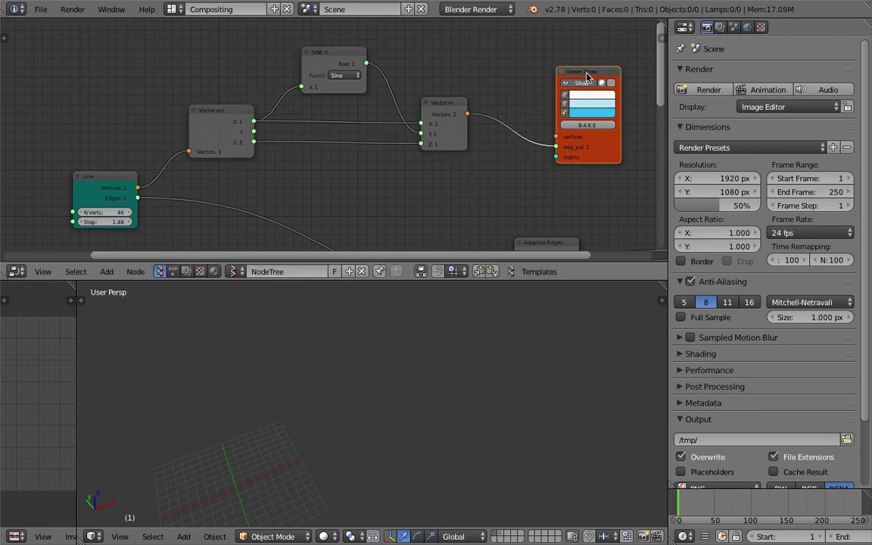
pyautogui.moveTo(578, 75); pyautogui.dragTo(534, 78)
pyautogui.moveTo(343, 57); pyautogui.dragTo(340, 68)
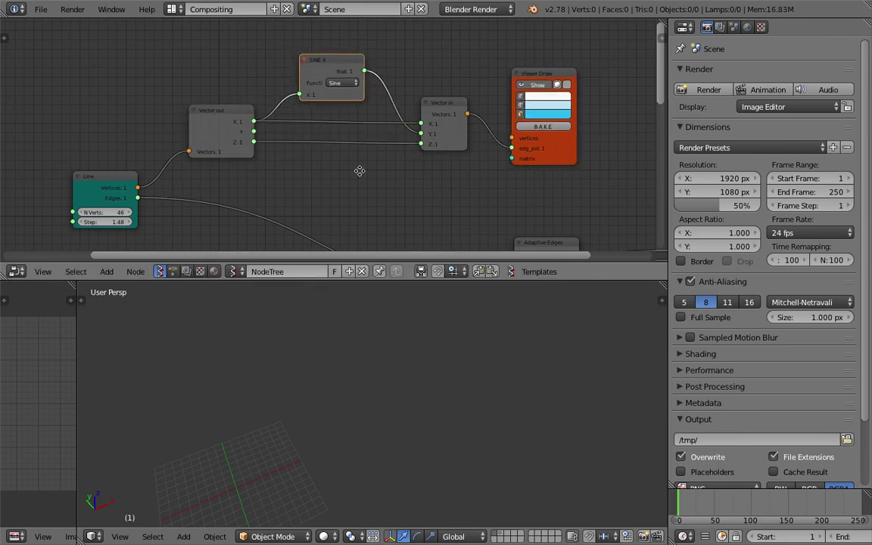
pyautogui.press('Home')
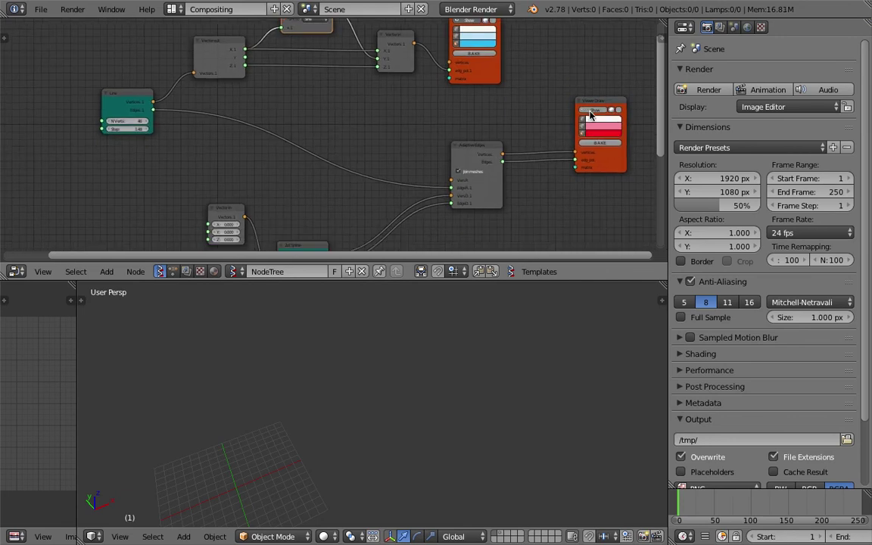
# Toggle the Viewer Draw display, place the 3D cursor, and read the missing-vertices error in the terminal
pyautogui.click(589, 112)
pyautogui.click(476, 427)
pyautogui.press('super+Tab')
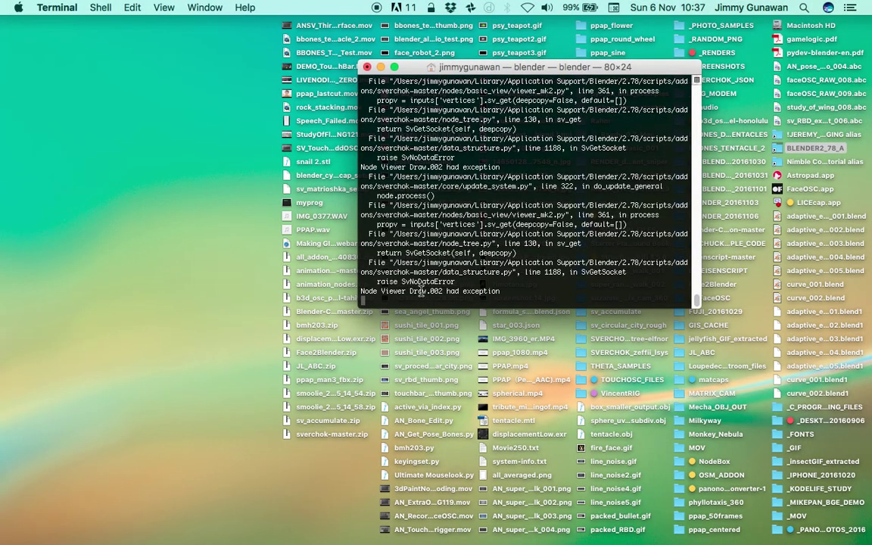
pyautogui.press('super+Tab')
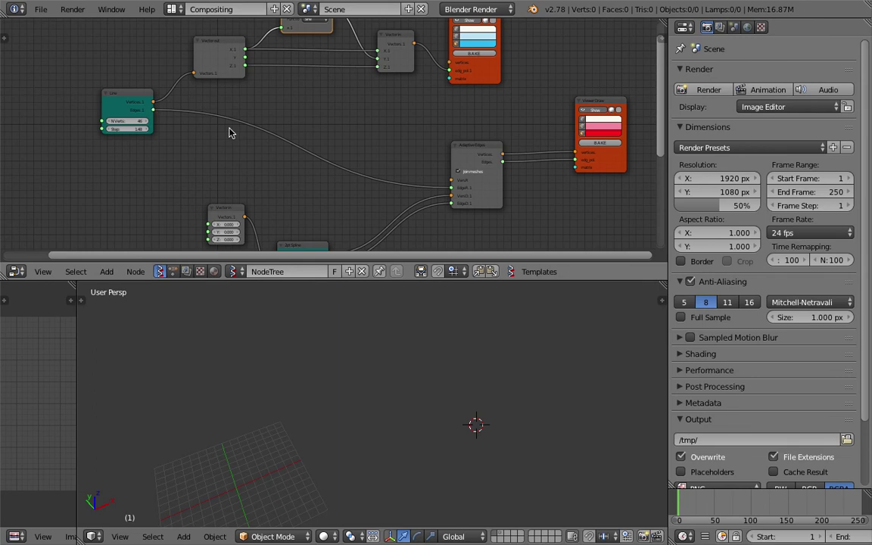
# Wire the Line node's vertices into the Adaptive Edges node
pyautogui.scroll(-2, 272, 118)
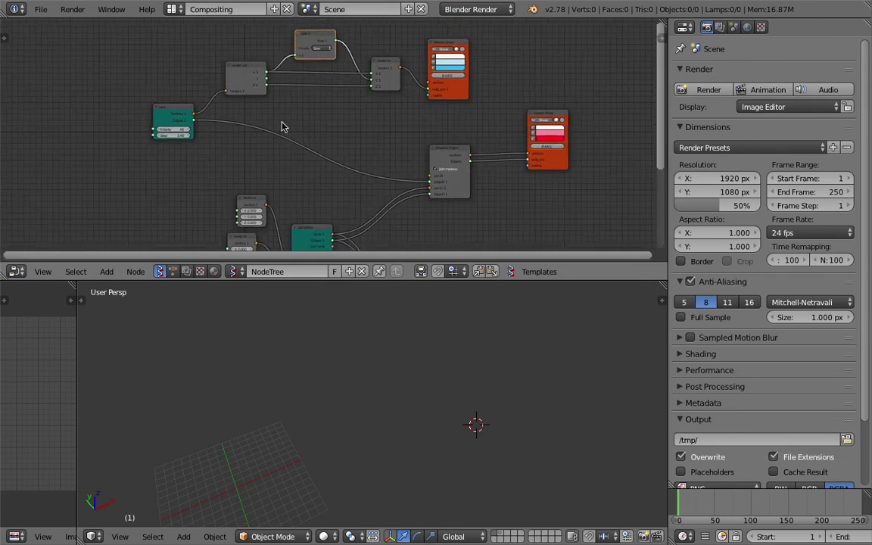
pyautogui.press('g')
pyautogui.click(215, 123)
pyautogui.moveTo(195, 115); pyautogui.dragTo(421, 179)
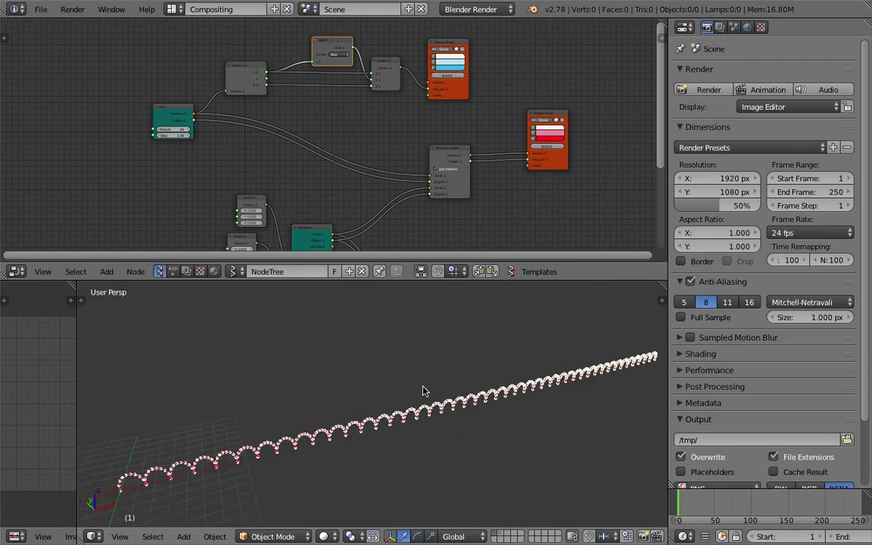
pyautogui.scroll(1, 394, 125)
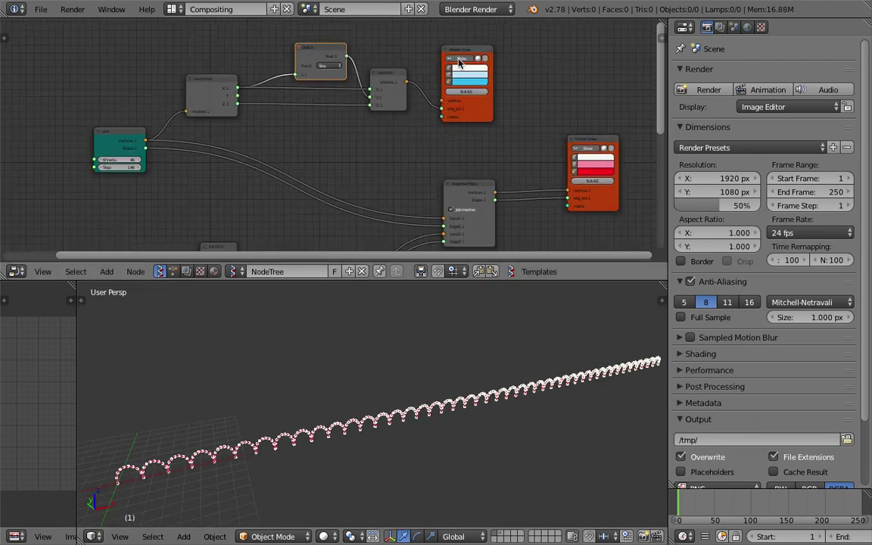
pyautogui.scroll(1, 350, 102)
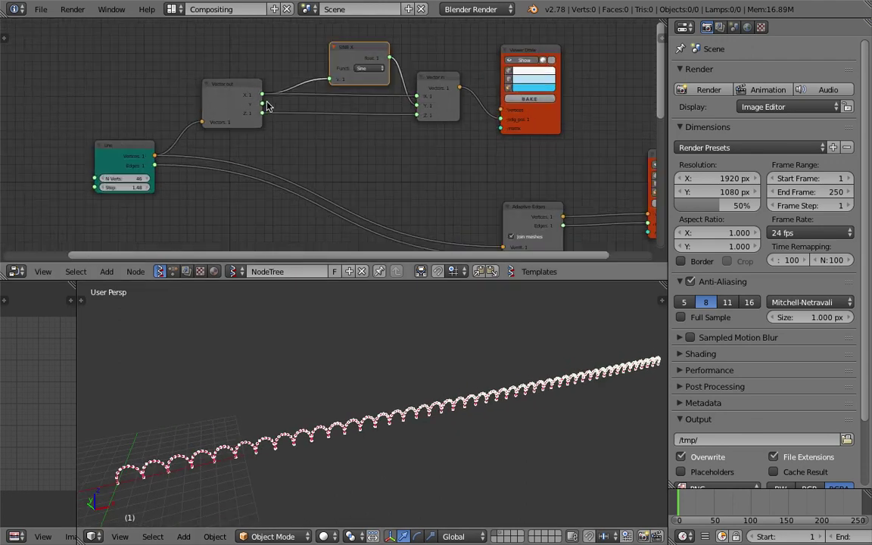
pyautogui.moveTo(266, 106); pyautogui.dragTo(417, 105)
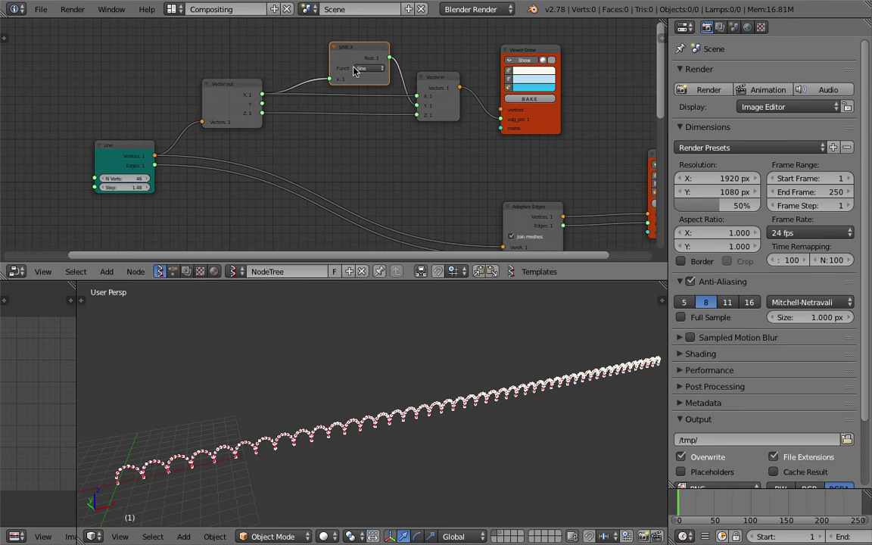
# Jump to frame 25, set the Line node's Step to 3.46, and save
pyautogui.click(694, 507)
pyautogui.moveTo(276, 160); pyautogui.dragTo(344, 146, button='middle')
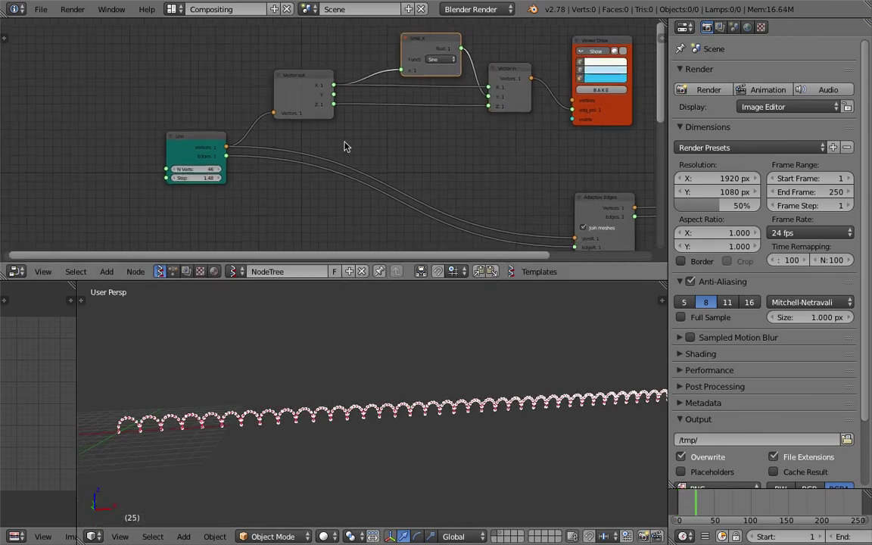
pyautogui.moveTo(191, 178)
pyautogui.mouseDown()
pyautogui.moveTo(162, 178)
pyautogui.moveTo(199, 178)
pyautogui.mouseUp()
pyautogui.hotkey('ctrl', 's')
pyautogui.click(193, 171)
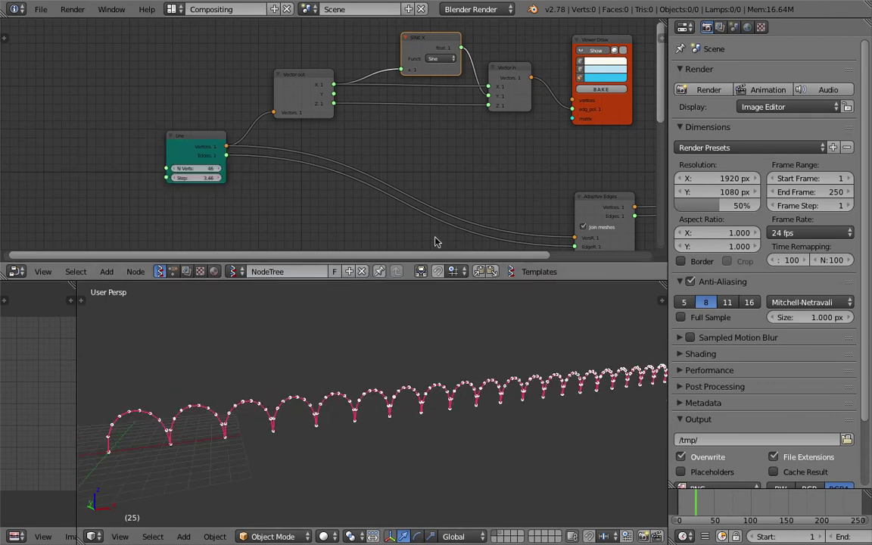
pyautogui.moveTo(392, 144); pyautogui.dragTo(360, 164, button='middle')
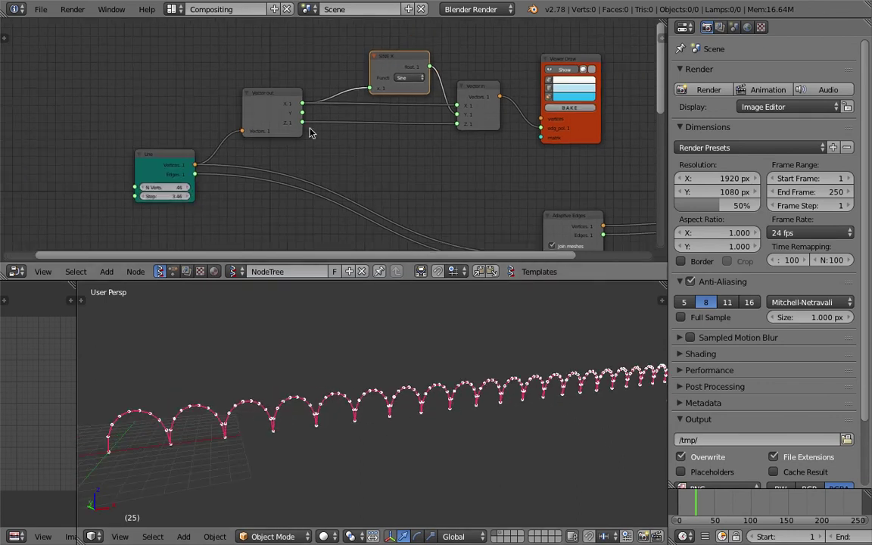
pyautogui.scroll(1, 305, 130)
pyautogui.click(405, 69)
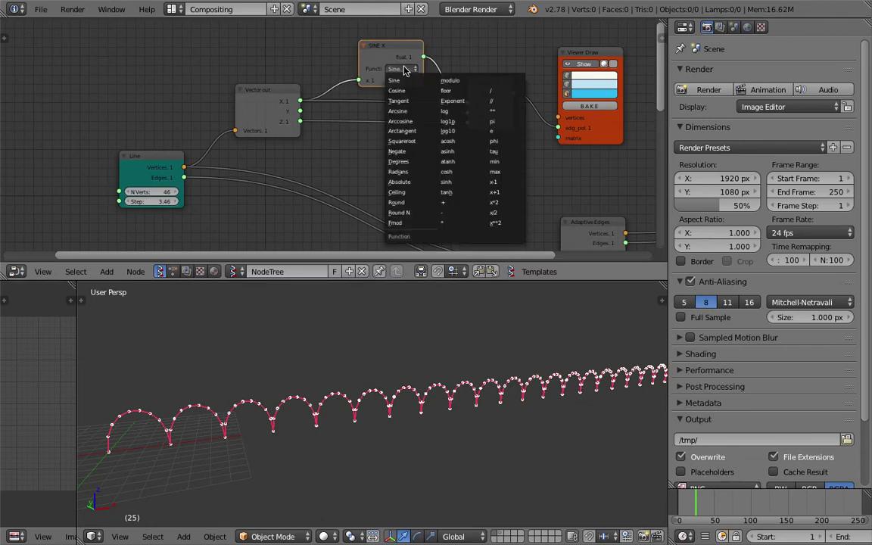
pyautogui.click(405, 81)
pyautogui.click(405, 81)
pyautogui.click(402, 68)
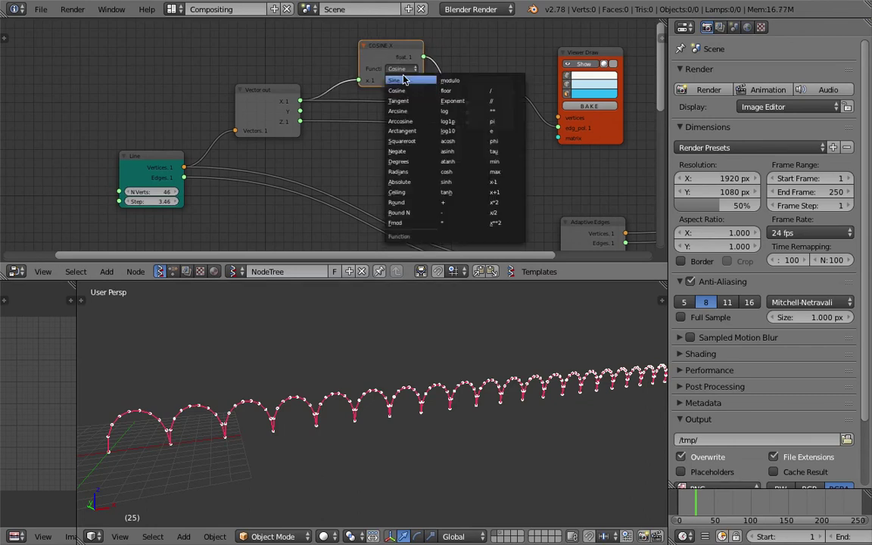
pyautogui.moveTo(395, 60); pyautogui.dragTo(308, 84, button='middle')
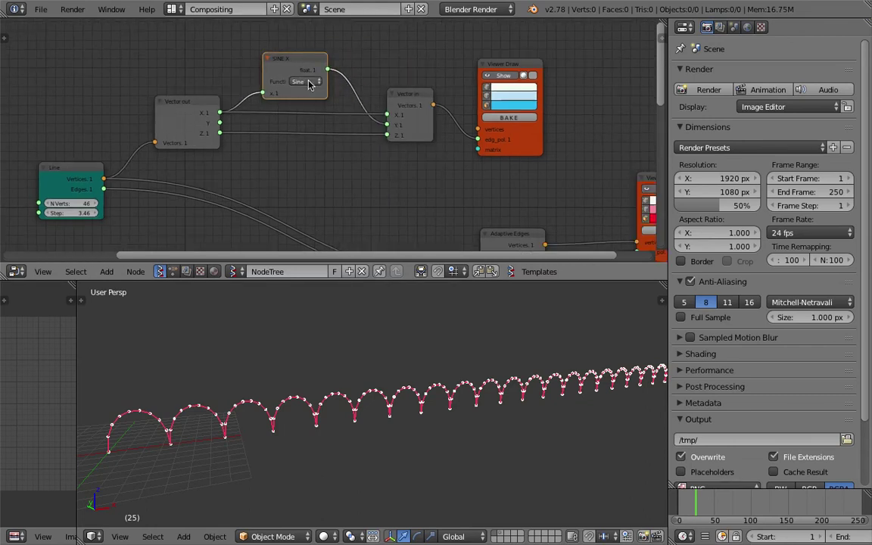
pyautogui.click(504, 70)
pyautogui.press('x')
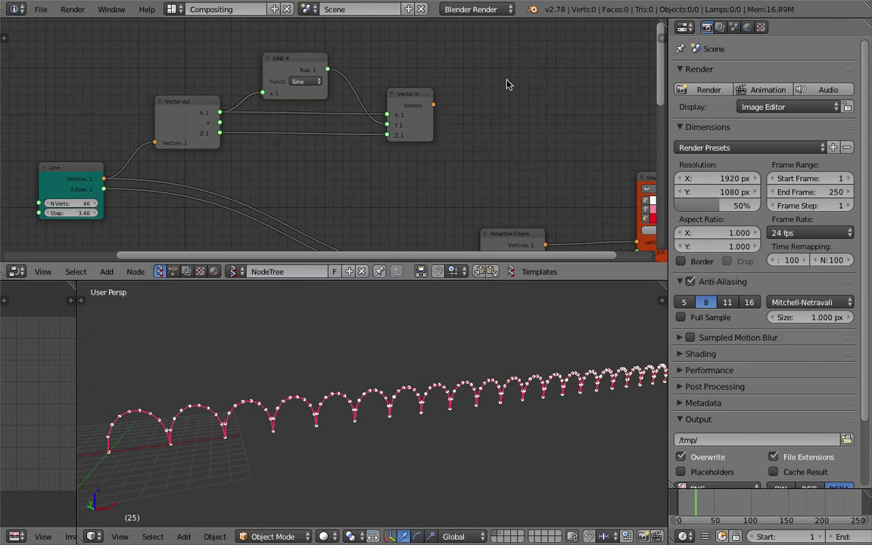
pyautogui.hotkey('ctrl', 'z')
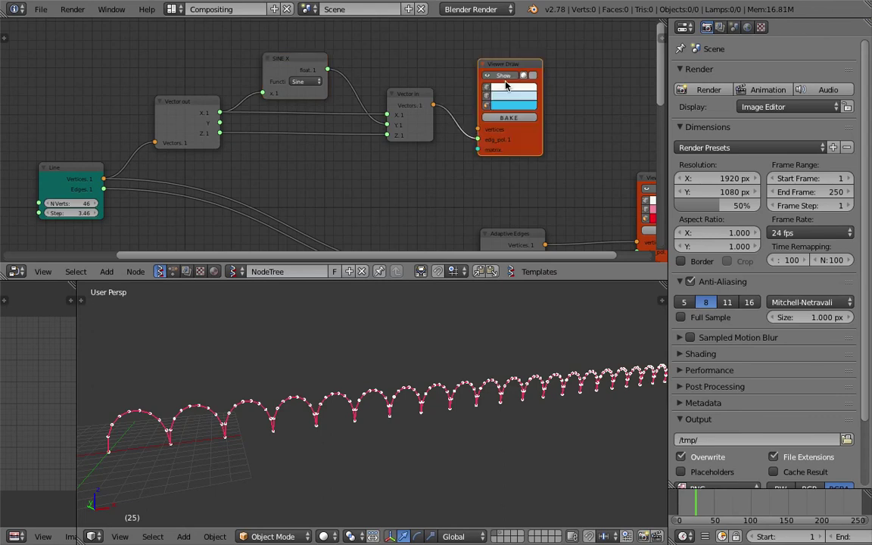
pyautogui.moveTo(431, 108)
pyautogui.mouseDown()
pyautogui.moveTo(421, 104)
pyautogui.moveTo(446, 125)
pyautogui.moveTo(415, 134)
pyautogui.moveTo(468, 161)
pyautogui.mouseUp()
pyautogui.scroll(2, 447, 125)
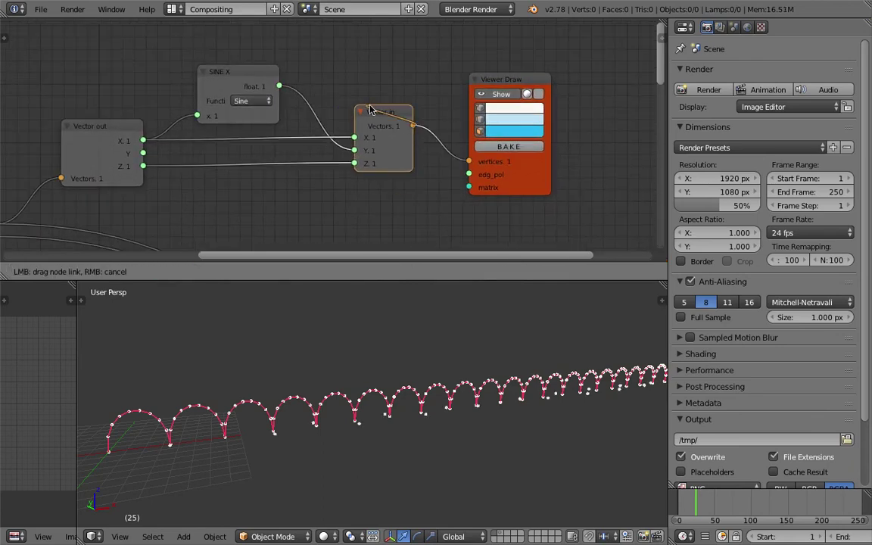
pyautogui.moveTo(432, 412)
pyautogui.mouseDown(button='middle')
pyautogui.moveTo(389, 433)
pyautogui.moveTo(351, 432)
pyautogui.moveTo(317, 389)
pyautogui.mouseUp(button='middle')
pyautogui.scroll(-1, 185, 170)
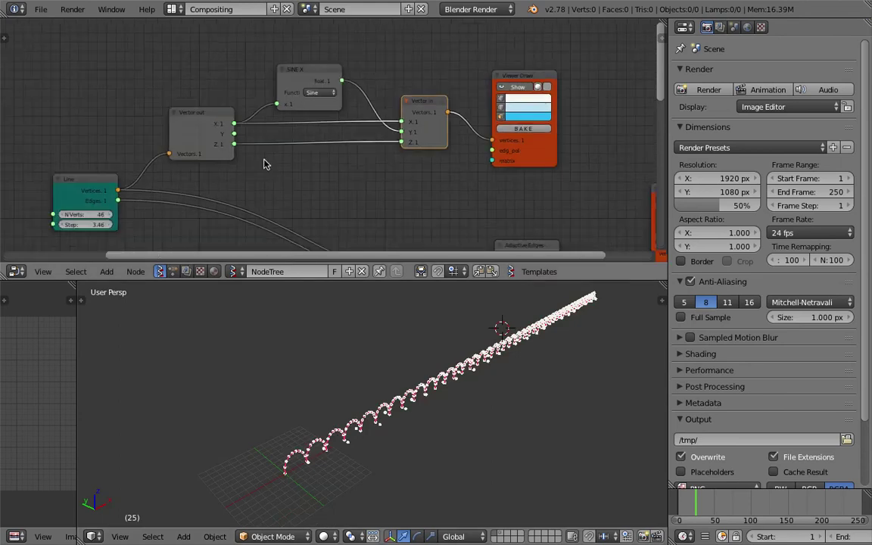
pyautogui.keyDown('ctrl'); pyautogui.hscroll(-2, 273, 162); pyautogui.keyUp('ctrl')
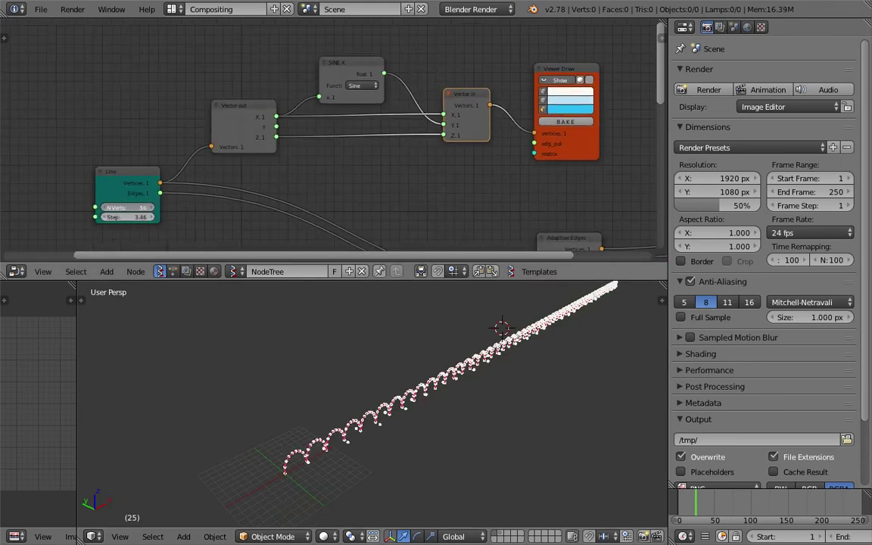
pyautogui.keyDown('shift'); pyautogui.scroll(-3, 318, 181); pyautogui.keyUp('shift')
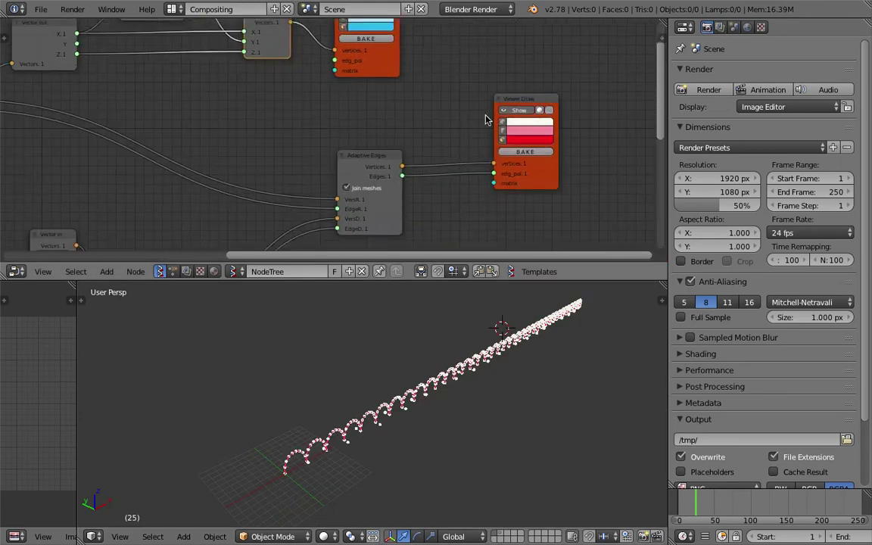
# Turn off the Adaptive Edges viewer, set Line N Verts to 37, and save the file
pyautogui.click(453, 100)
pyautogui.moveTo(355, 394); pyautogui.dragTo(374, 433, button='middle')
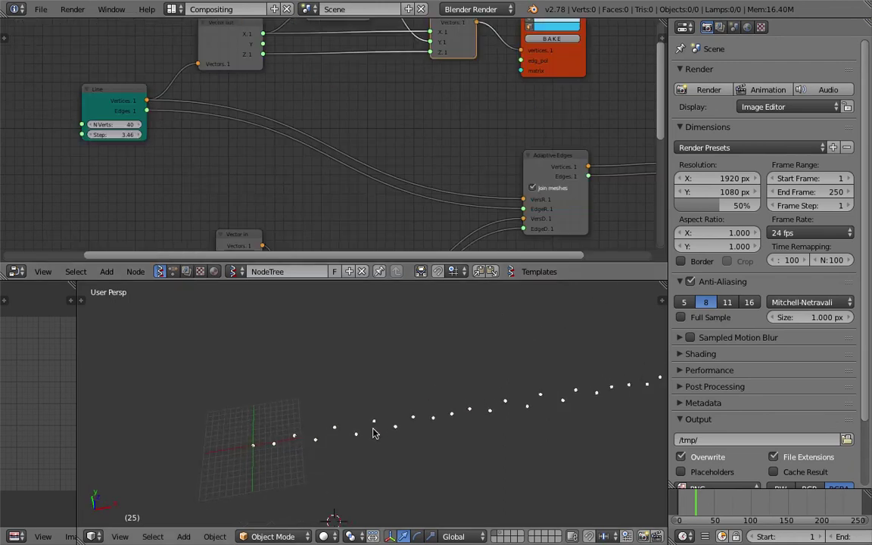
pyautogui.moveTo(403, 389)
pyautogui.mouseDown(button='middle')
pyautogui.moveTo(352, 432)
pyautogui.moveTo(348, 452)
pyautogui.mouseUp(button='middle')
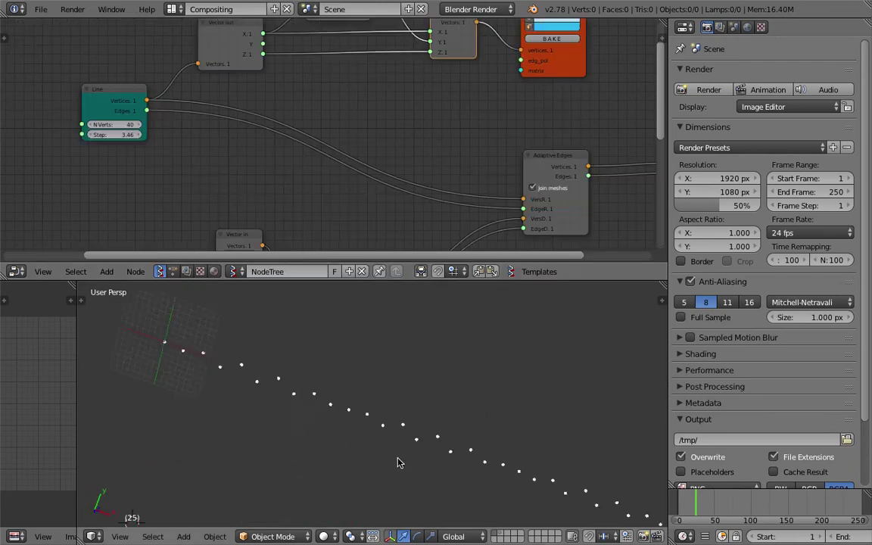
pyautogui.moveTo(400, 462)
pyautogui.mouseDown(button='middle')
pyautogui.moveTo(389, 414)
pyautogui.moveTo(425, 389)
pyautogui.moveTo(433, 395)
pyautogui.moveTo(395, 384)
pyautogui.moveTo(350, 432)
pyautogui.mouseUp(button='middle')
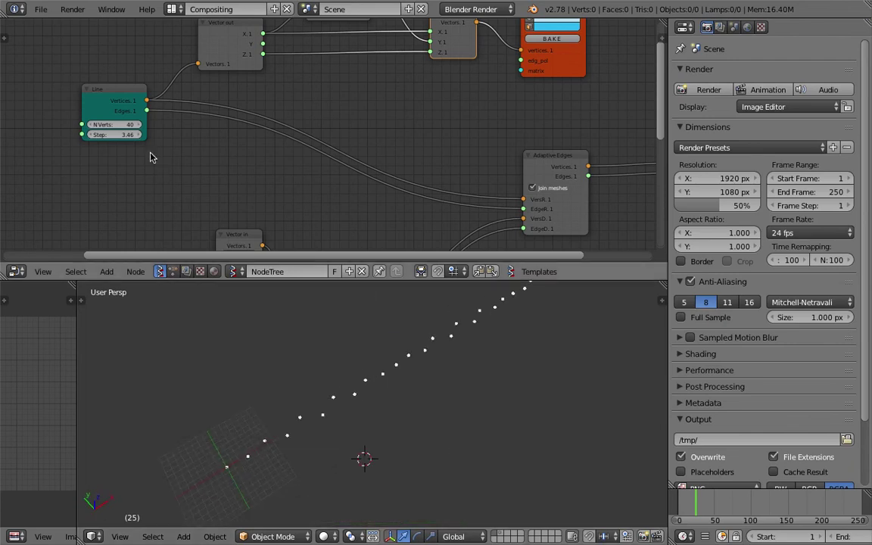
pyautogui.click(363, 341)
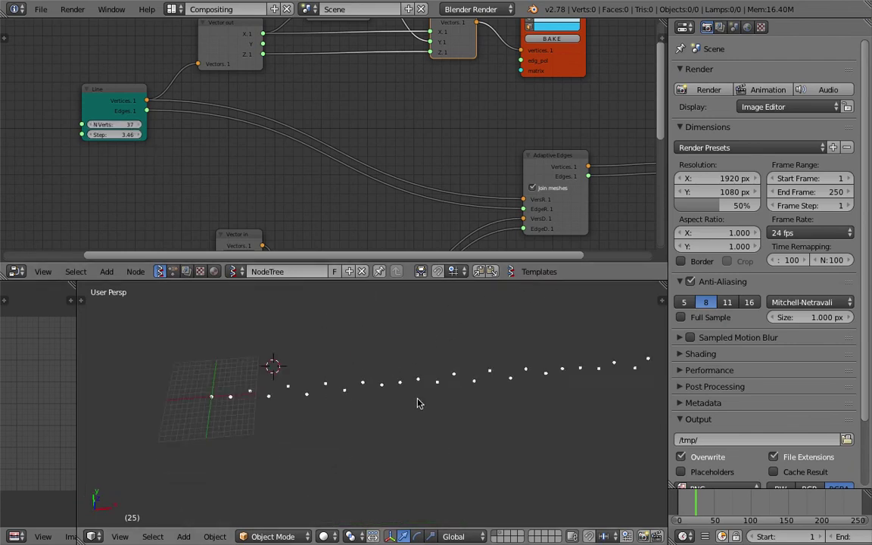
pyautogui.moveTo(417, 403); pyautogui.dragTo(293, 384, button='middle')
pyautogui.moveTo(514, 403); pyautogui.dragTo(393, 439, button='middle')
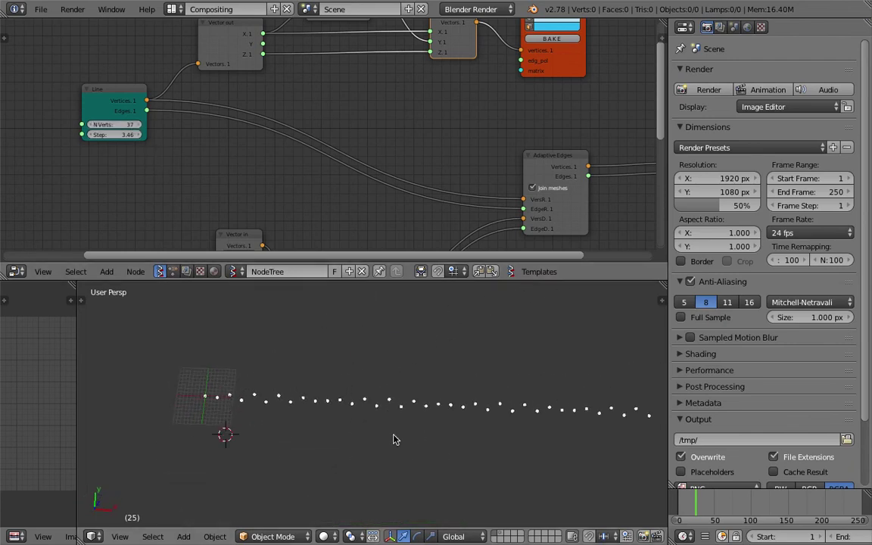
pyautogui.hotkey('ctrl', 's')
# Confirm the file overwrite and move the Vector out and SINE X nodes apart
pyautogui.click(151, 91)
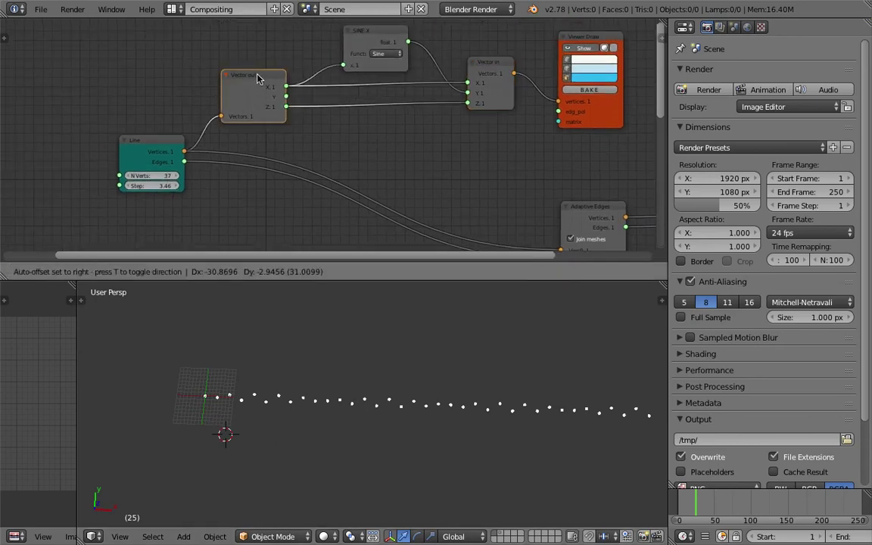
pyautogui.moveTo(373, 58); pyautogui.dragTo(362, 96, button='middle')
pyautogui.moveTo(380, 81); pyautogui.dragTo(394, 65)
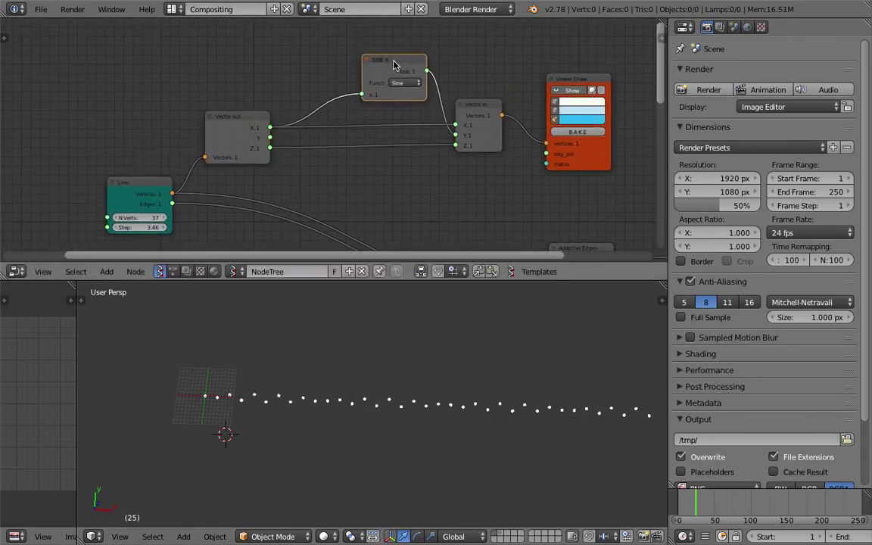
# Insert a copy of SINE X on the Vector out link, switch it to Multiply, and save
pyautogui.hotkey('shift', 'd')
pyautogui.click(323, 93)
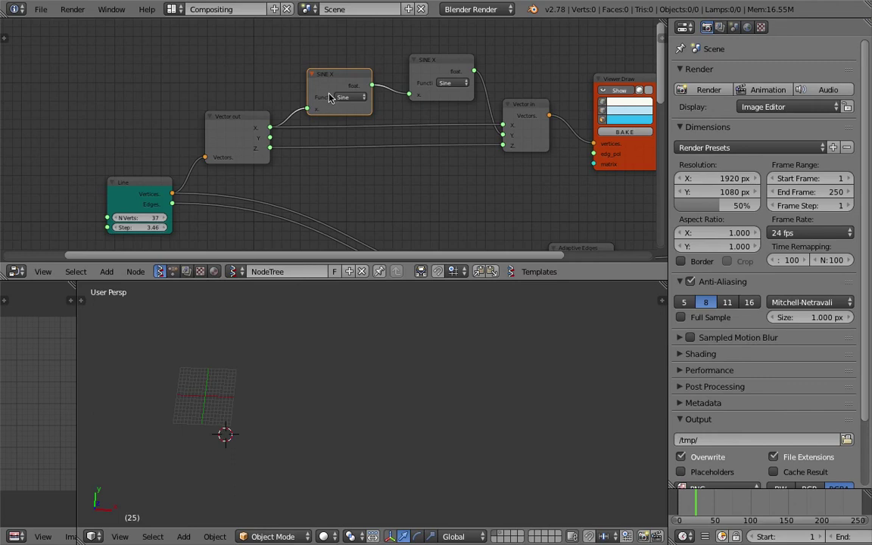
pyautogui.click(341, 97)
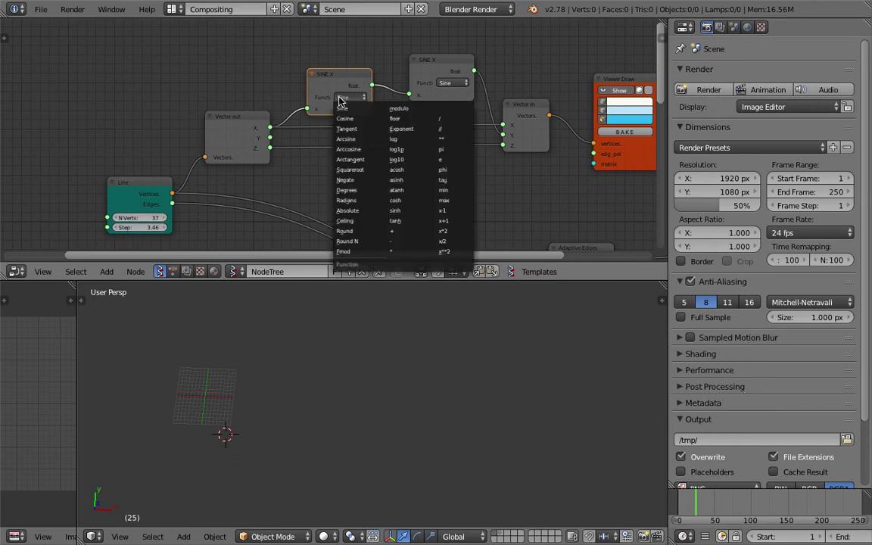
pyautogui.click(391, 250)
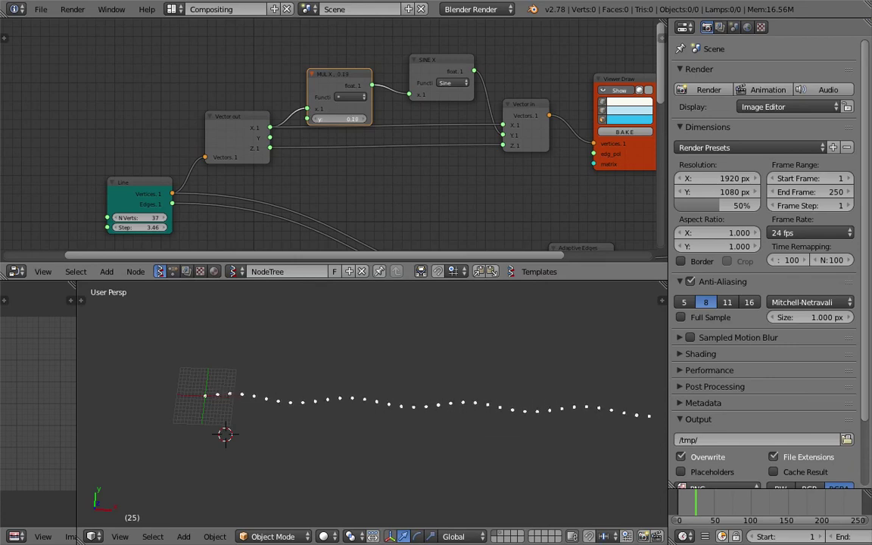
pyautogui.moveTo(424, 333); pyautogui.dragTo(479, 397, button='middle')
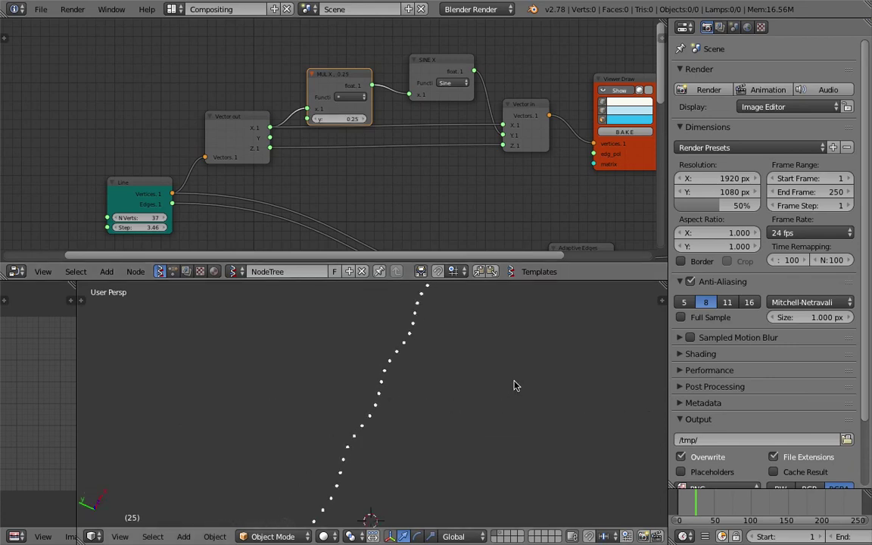
pyautogui.moveTo(514, 356); pyautogui.dragTo(346, 371, button='middle')
pyautogui.hotkey('ctrl', 's')
# Insert a second Multiply node after SINE X with y set to 6.19
pyautogui.moveTo(339, 84); pyautogui.dragTo(325, 73)
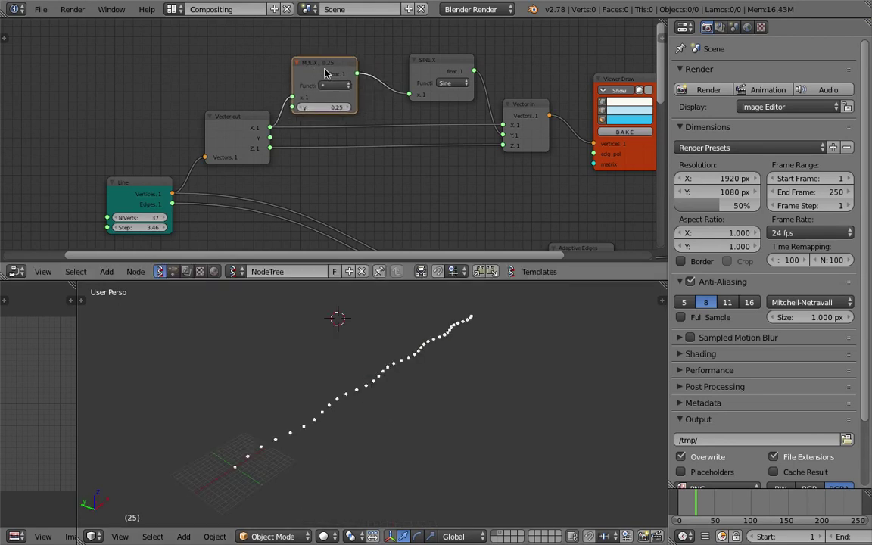
pyautogui.moveTo(325, 73); pyautogui.dragTo(234, 83, button='middle')
pyautogui.moveTo(358, 73); pyautogui.dragTo(323, 74)
pyautogui.click(229, 83)
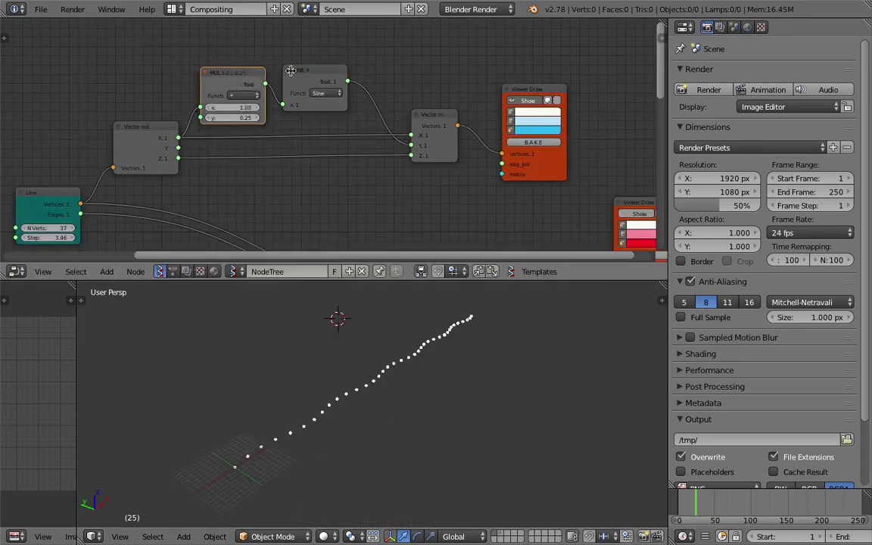
pyautogui.hotkey('shift', 'd')
pyautogui.click(407, 72)
pyautogui.moveTo(425, 115); pyautogui.dragTo(484, 115)
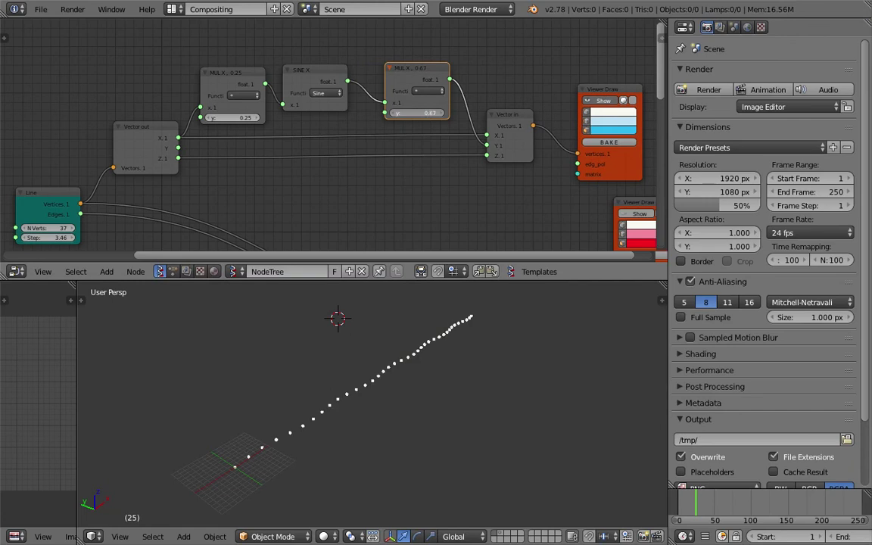
pyautogui.moveTo(424, 115); pyautogui.dragTo(454, 116)
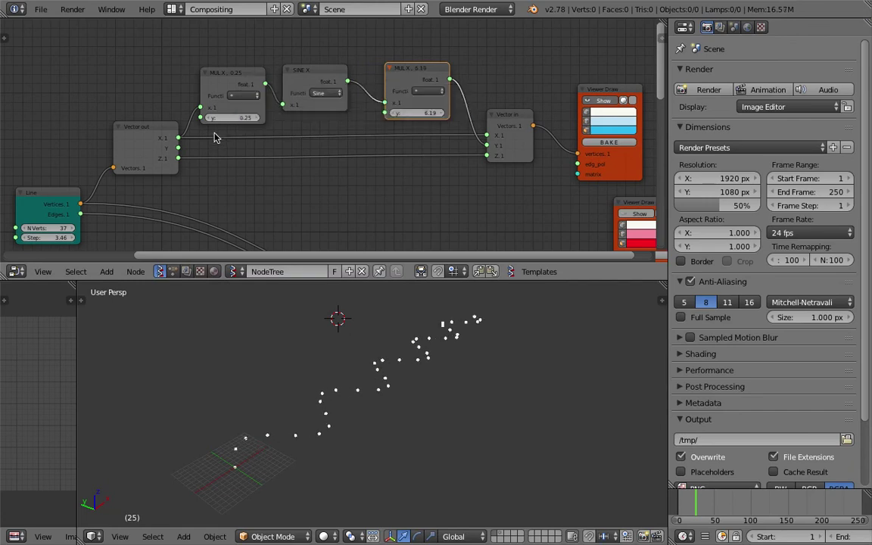
# Lower the first multiplier's y to 0.16 and reduce the Line node's Step
pyautogui.moveTo(234, 117)
pyautogui.mouseDown()
pyautogui.moveTo(250, 117)
pyautogui.moveTo(224, 117)
pyautogui.mouseUp()
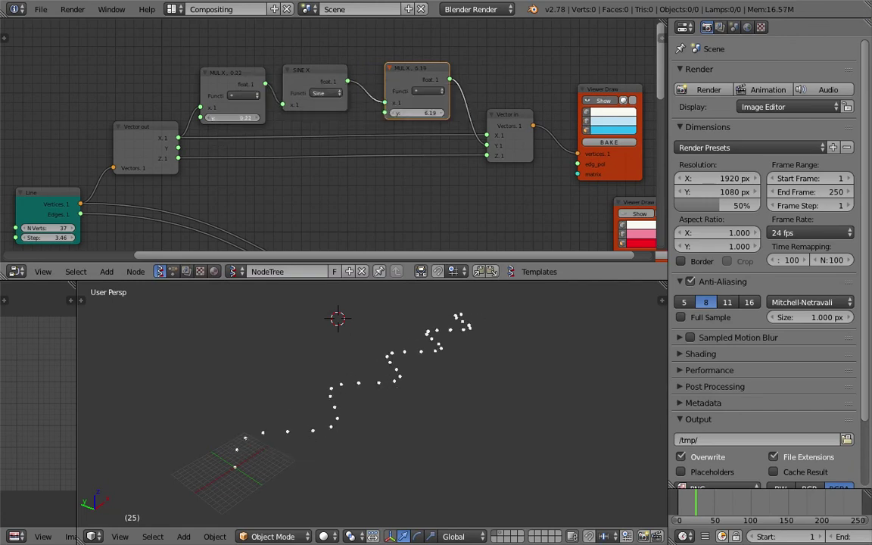
pyautogui.moveTo(356, 303); pyautogui.dragTo(198, 302, button='middle')
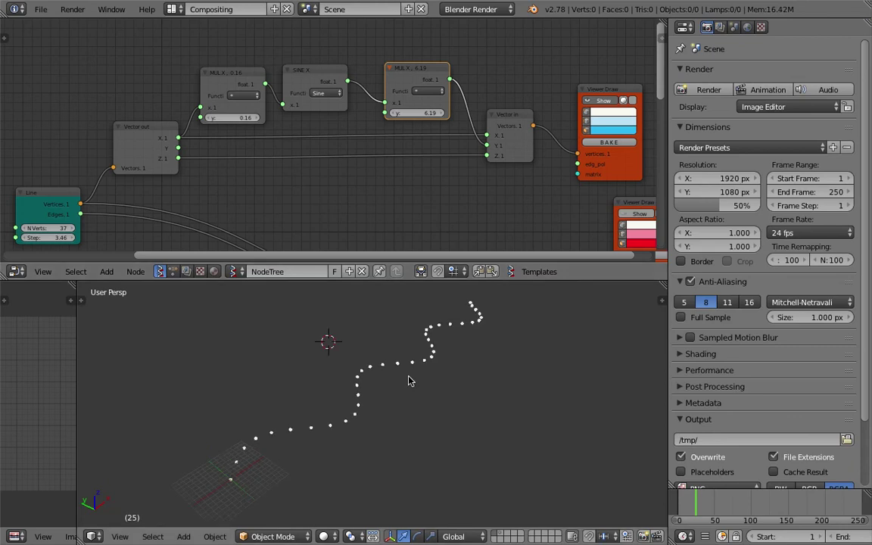
pyautogui.moveTo(60, 238); pyautogui.dragTo(117, 195, button='middle')
pyautogui.moveTo(118, 195); pyautogui.dragTo(91, 192)
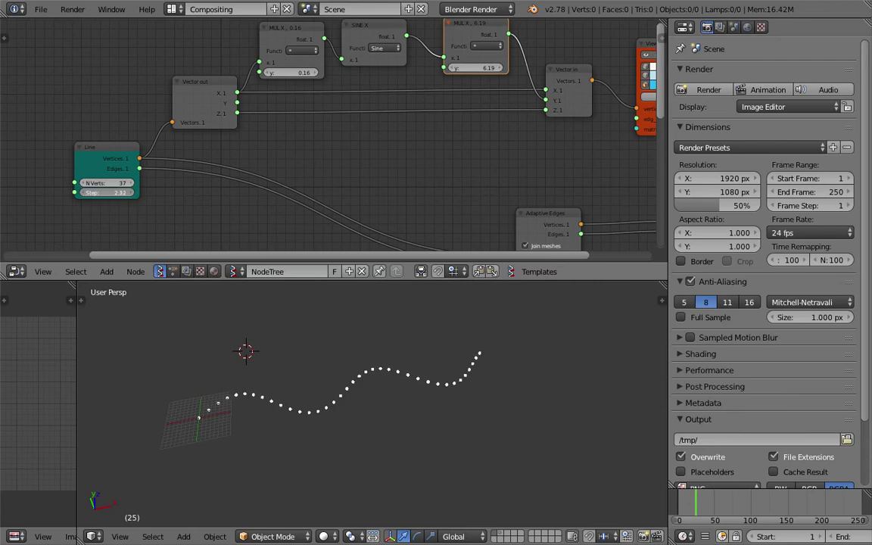
pyautogui.moveTo(318, 423); pyautogui.dragTo(386, 318, button='middle')
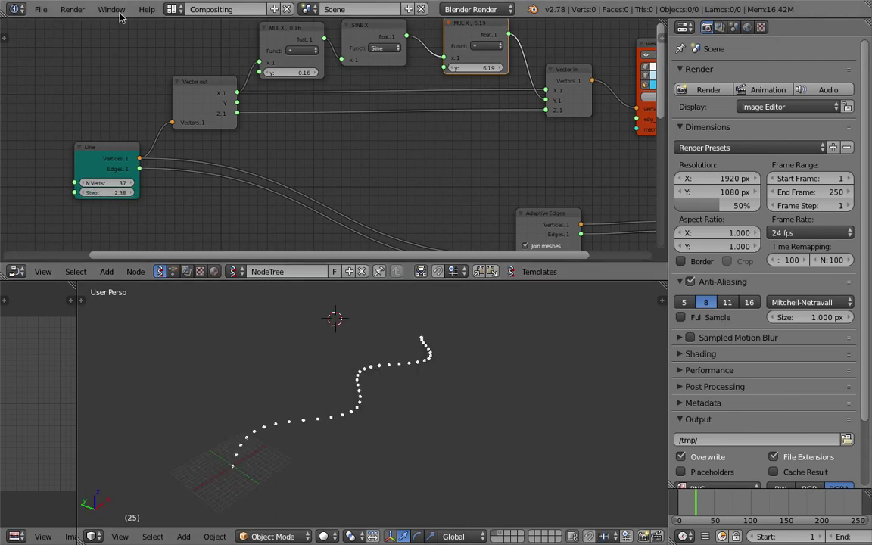
# Begin Save As with the file name bumped to adaptive_edge_007.blend
pyautogui.click(41, 9)
pyautogui.click(76, 114)
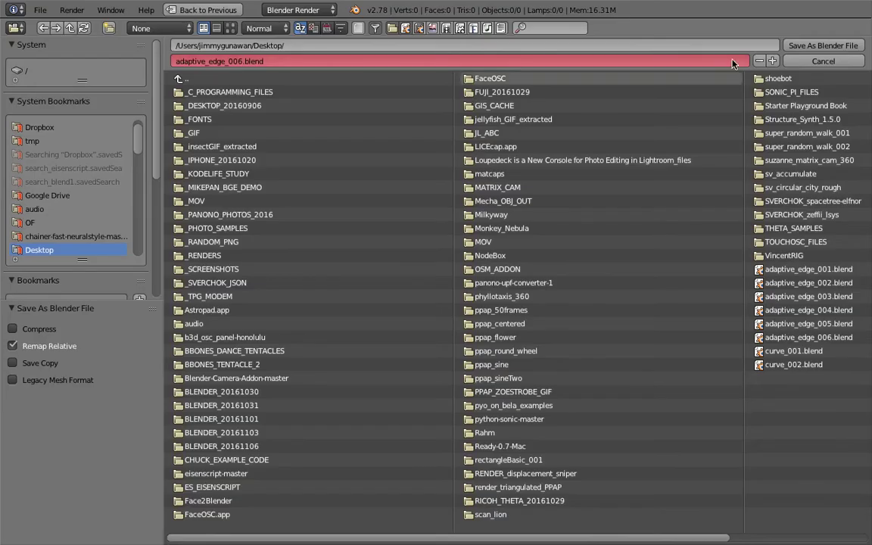
pyautogui.click(772, 59)
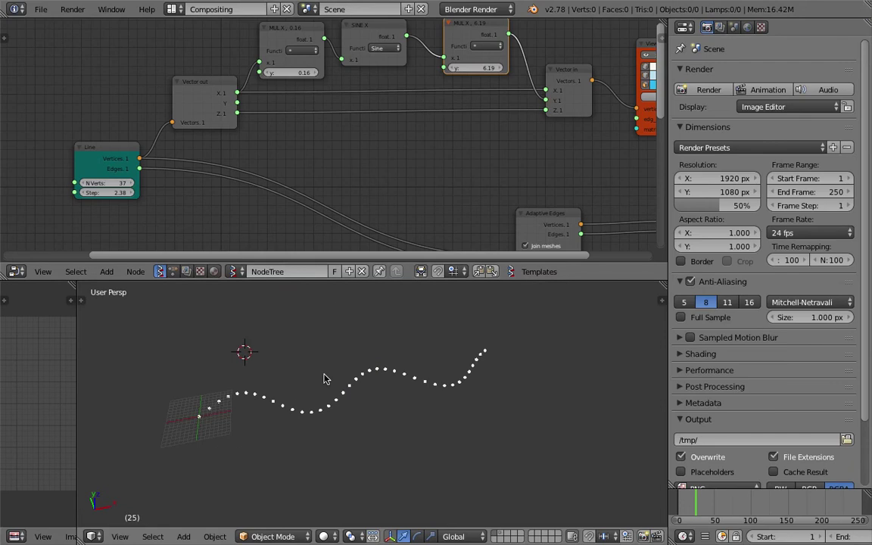
pyautogui.moveTo(267, 132); pyautogui.dragTo(289, 159, button='middle')
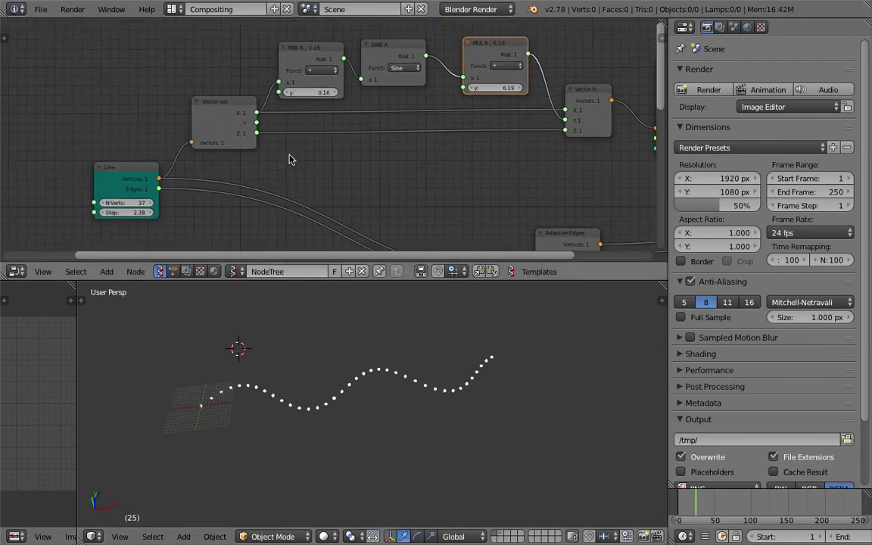
# Save as adaptive_edge_007.blend and insert a Vector Math node before Vector out
pyautogui.click(240, 115)
pyautogui.hotkey('ctrl', 's')
pyautogui.click(233, 93)
pyautogui.hotkey('alt', 'space')
pyautogui.write('vec')
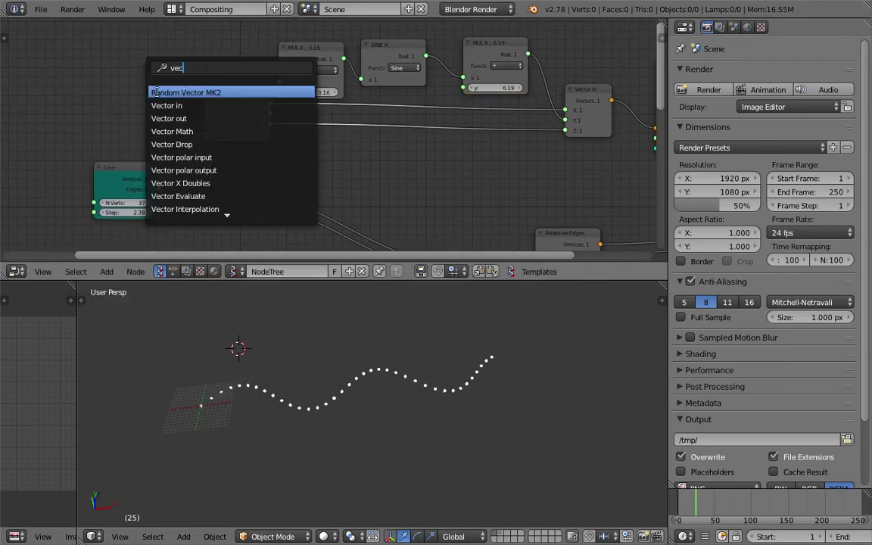
pyautogui.click(172, 131)
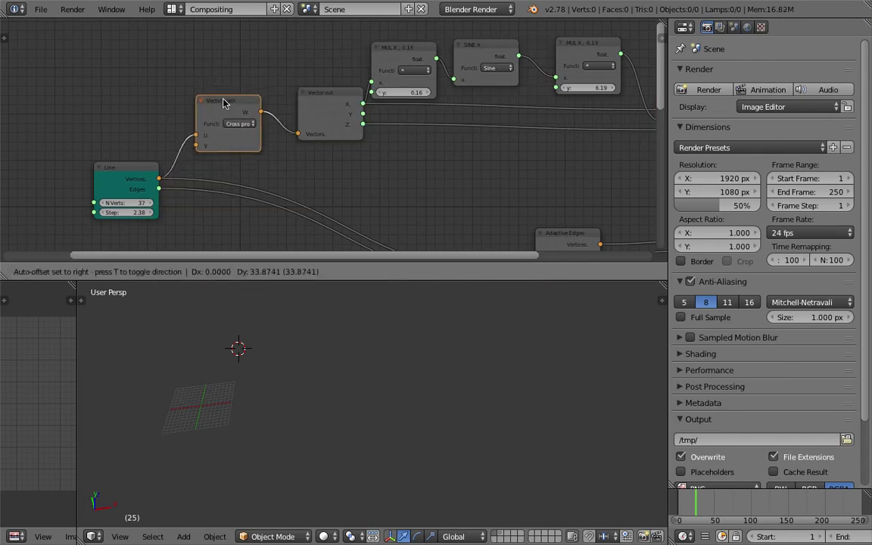
pyautogui.click(223, 104)
# Add a Vector In node, set the Vector Math operation to Add, and feed Vector In into V
pyautogui.hotkey('shift', 'a')
pyautogui.click(133, 70)
pyautogui.write('vec')
pyautogui.press('Down')
pyautogui.press('Return')
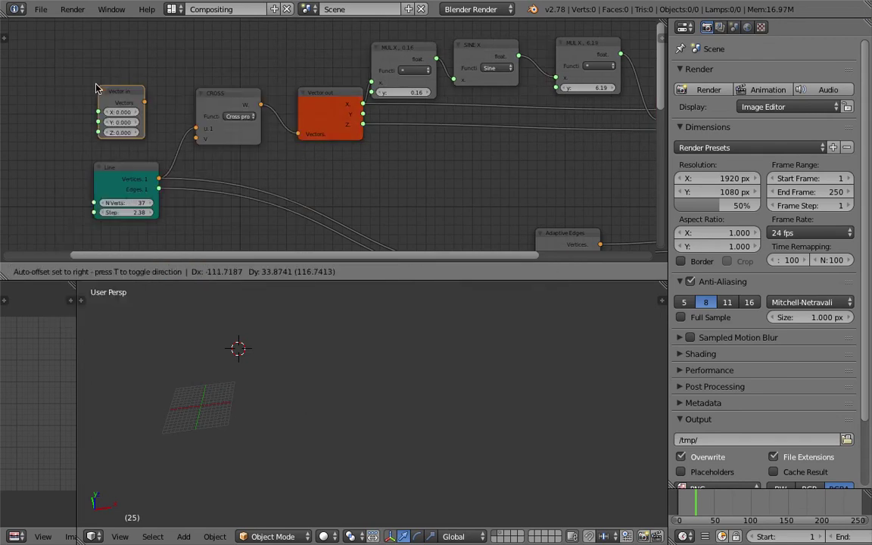
pyautogui.click(95, 87)
pyautogui.click(248, 116)
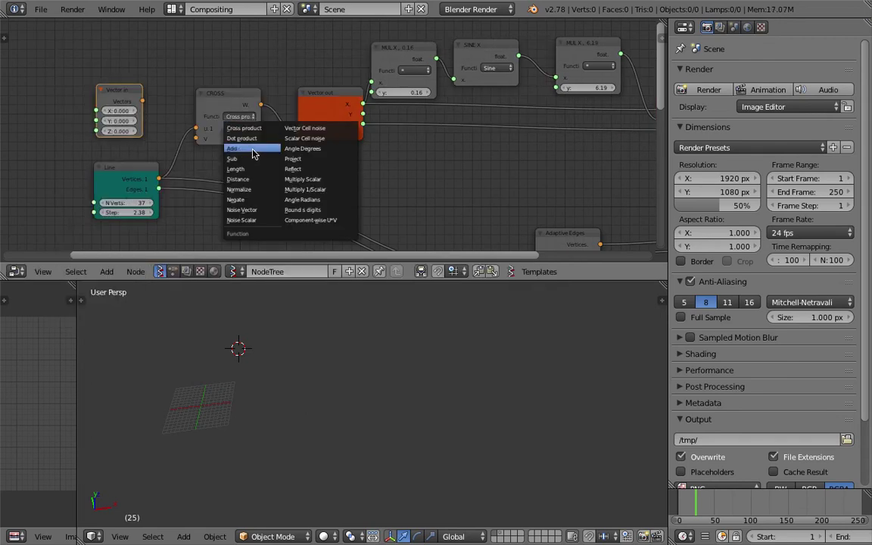
pyautogui.click(253, 149)
pyautogui.moveTo(143, 101); pyautogui.dragTo(196, 138)
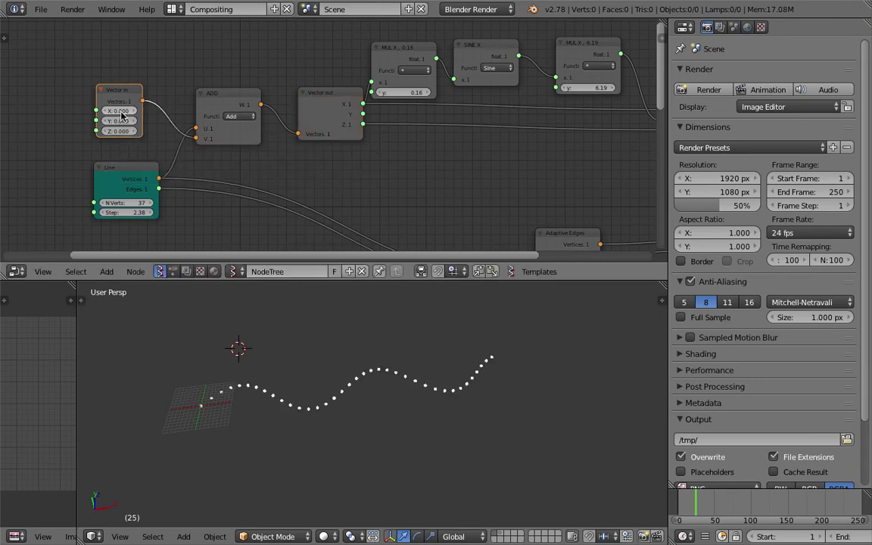
# Adjust the Vector In X offset and link the Line's edges to the wave viewer
pyautogui.moveTo(113, 111)
pyautogui.mouseDown()
pyautogui.moveTo(152, 110)
pyautogui.moveTo(121, 110)
pyautogui.mouseUp()
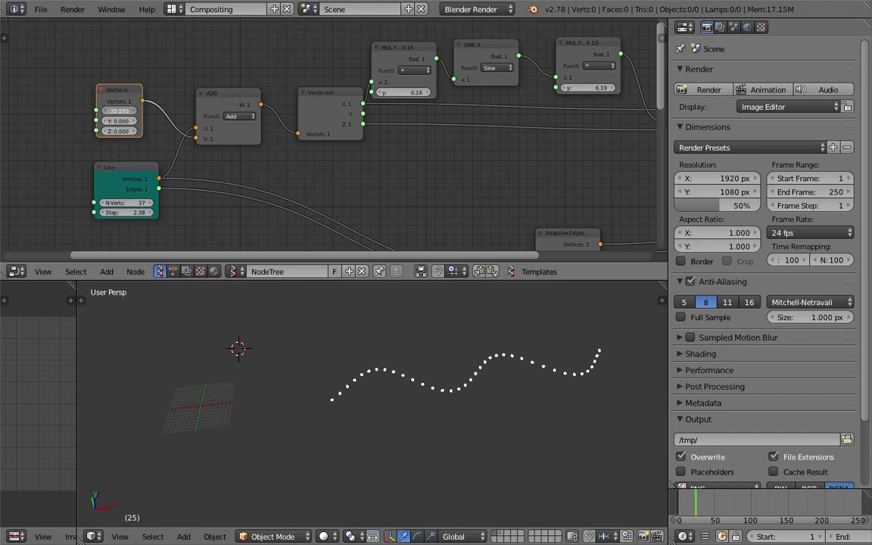
pyautogui.moveTo(121, 111)
pyautogui.mouseDown()
pyautogui.moveTo(91, 111)
pyautogui.moveTo(140, 110)
pyautogui.mouseUp()
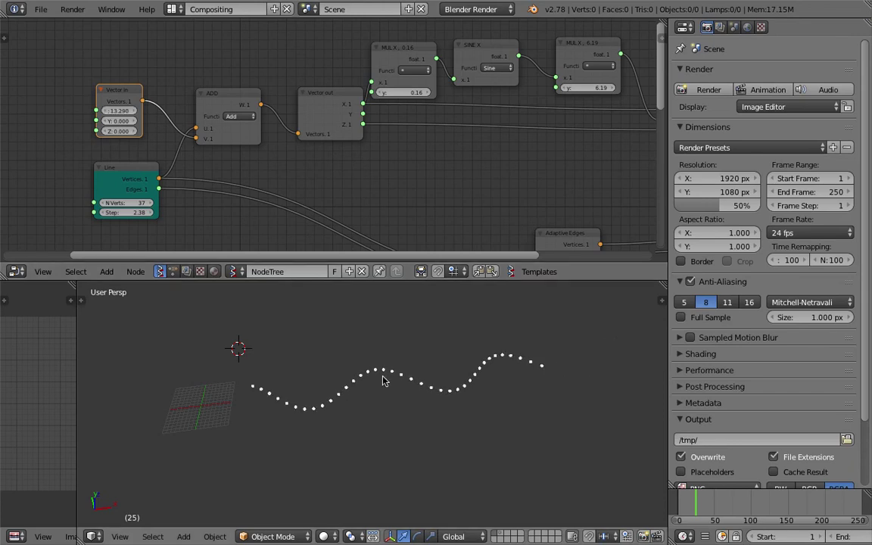
pyautogui.moveTo(119, 110); pyautogui.dragTo(100, 125)
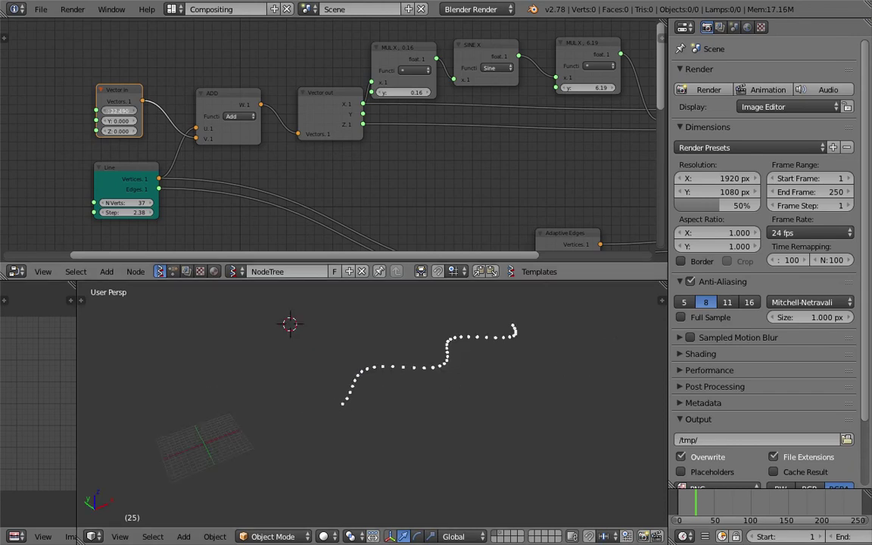
pyautogui.press('Home')
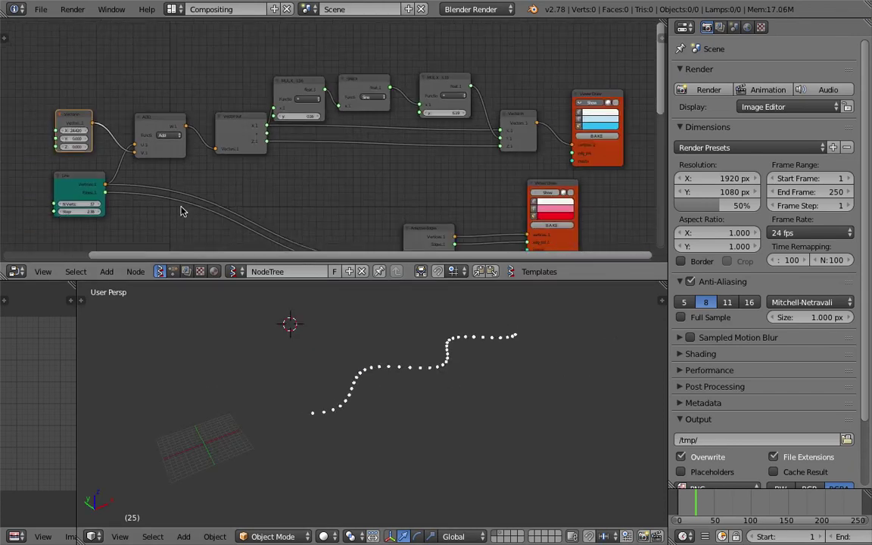
pyautogui.moveTo(106, 191); pyautogui.dragTo(573, 152)
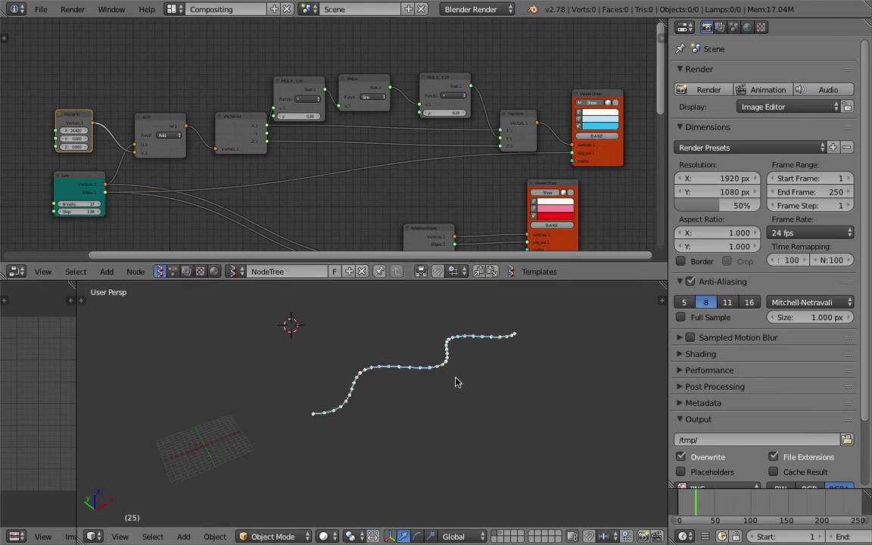
pyautogui.scroll(-4, 784, 536)
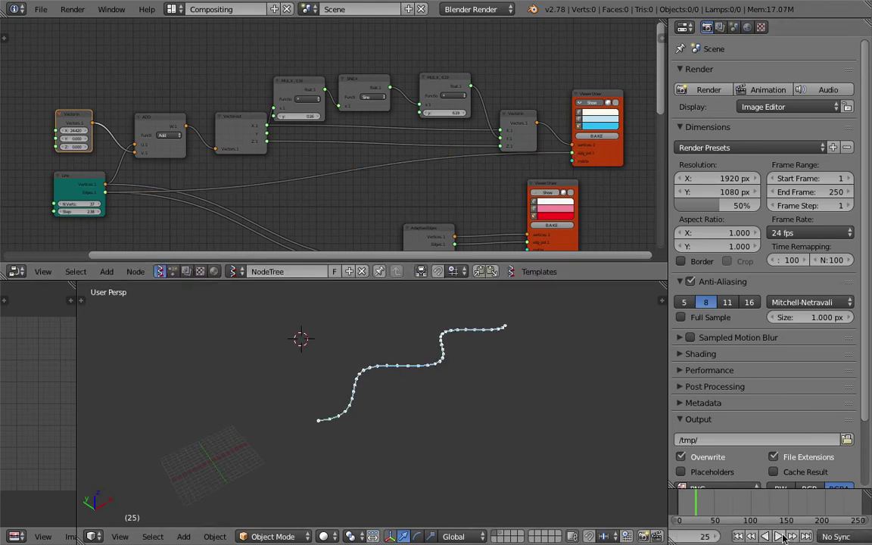
# Add a Frame Info node and link its Current Frame to the Vector In X
pyautogui.click(778, 537)
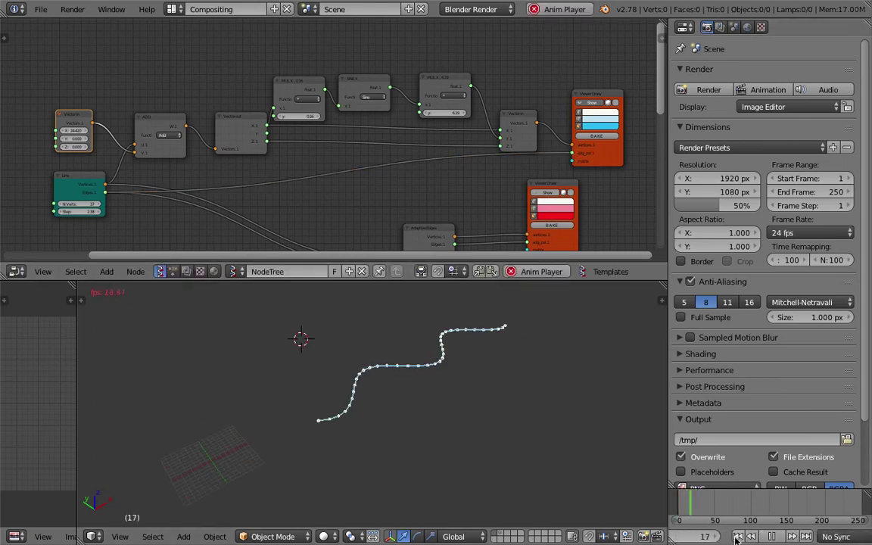
pyautogui.click(781, 537)
pyautogui.moveTo(177, 168); pyautogui.dragTo(269, 160, button='middle')
pyautogui.hotkey('shift', 'a')
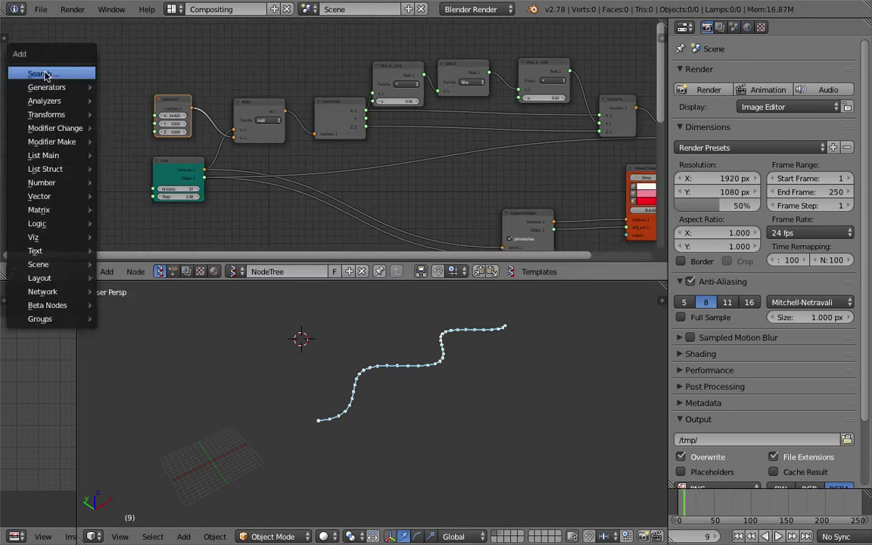
pyautogui.click(39, 72)
pyautogui.write('rame')
pyautogui.click(62, 108)
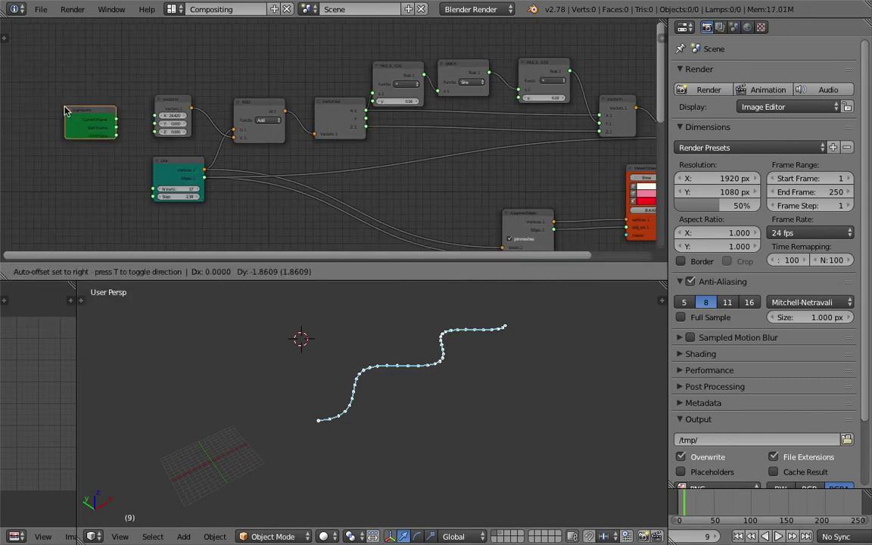
pyautogui.moveTo(89, 126); pyautogui.dragTo(126, 112)
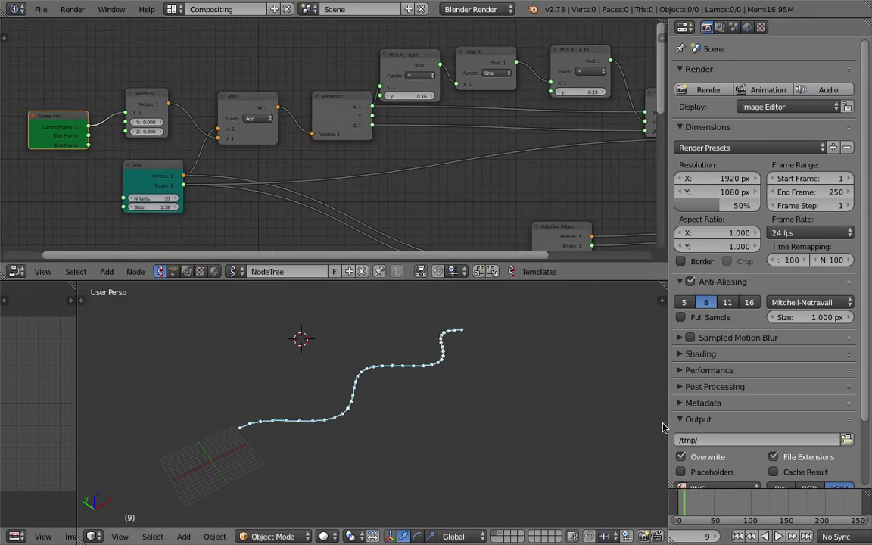
# Play the animation to check the sliding wave, then reposition Vector out beside the ADD node
pyautogui.click(779, 537)
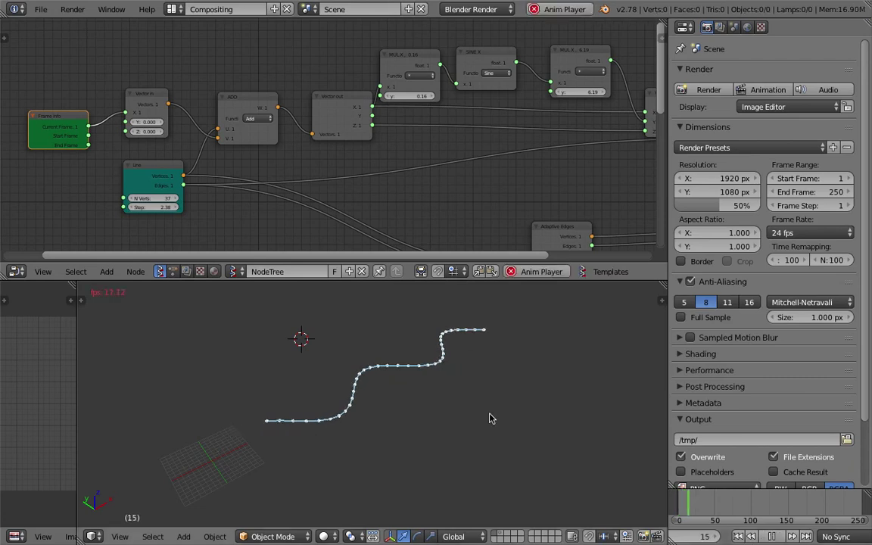
pyautogui.click(772, 537)
pyautogui.moveTo(288, 392)
pyautogui.mouseDown(button='middle')
pyautogui.moveTo(398, 231)
pyautogui.moveTo(349, 226)
pyautogui.mouseUp(button='middle')
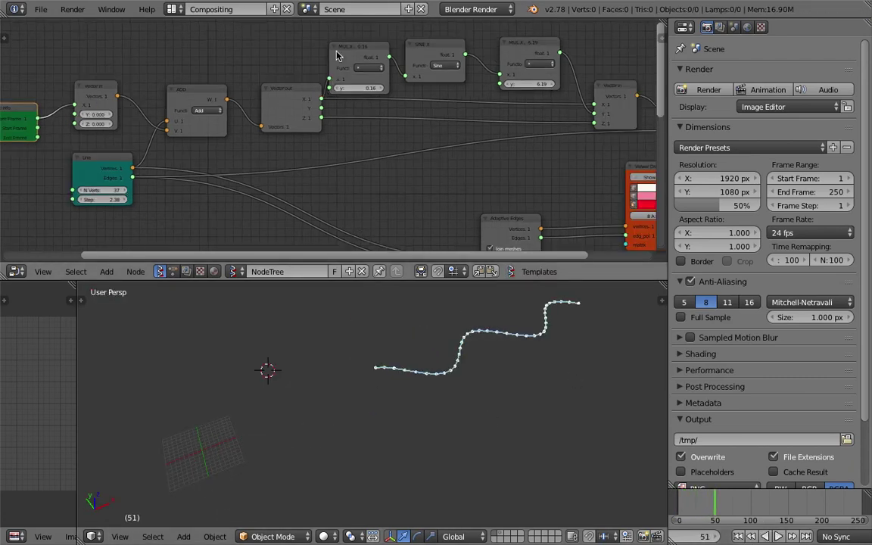
pyautogui.moveTo(291, 91); pyautogui.dragTo(296, 81)
pyautogui.scroll(-1, 362, 50)
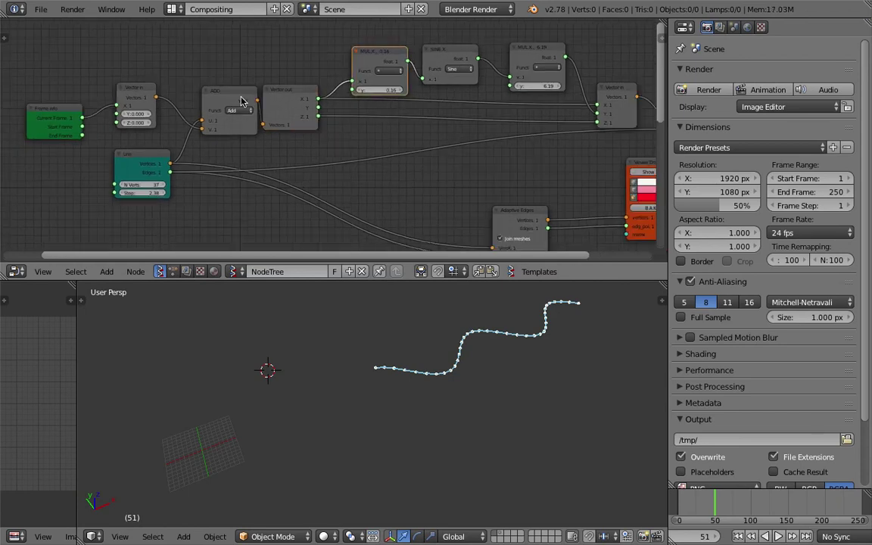
pyautogui.moveTo(238, 96); pyautogui.dragTo(296, 88)
pyautogui.scroll(-1, 223, 113)
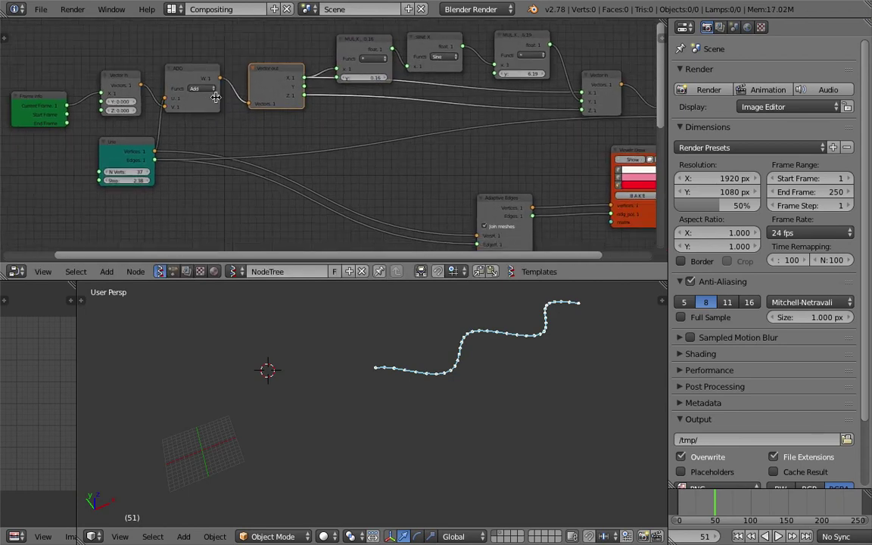
pyautogui.moveTo(428, 341); pyautogui.dragTo(452, 397, button='middle')
# Rearrange the nodes, pushing the viewer right, and save over the current file
pyautogui.moveTo(373, 180); pyautogui.dragTo(317, 167, button='middle')
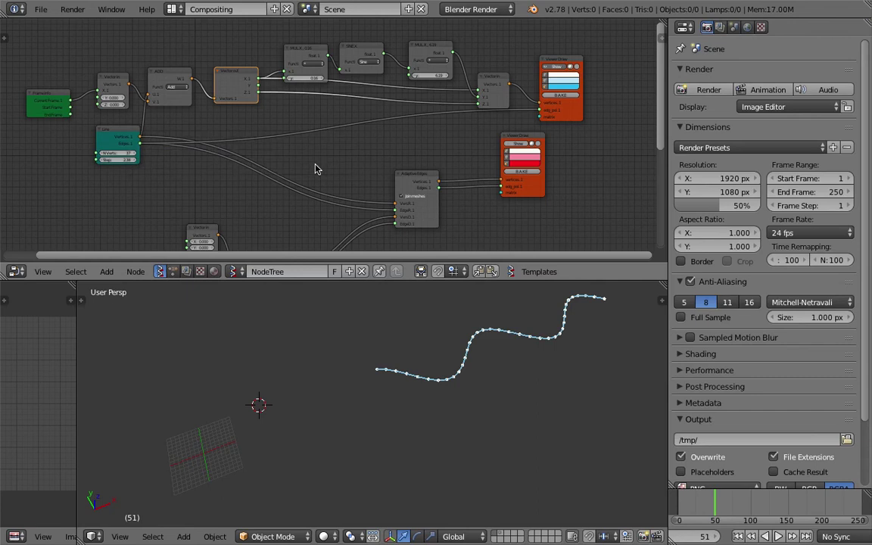
pyautogui.hotkey('ctrl', 's')
pyautogui.press('Return')
pyautogui.moveTo(484, 76)
pyautogui.mouseDown()
pyautogui.moveTo(516, 75)
pyautogui.moveTo(402, 217)
pyautogui.mouseUp()
pyautogui.scroll(1, 515, 75)
pyautogui.hotkey('ctrl', 's')
pyautogui.press('Return')
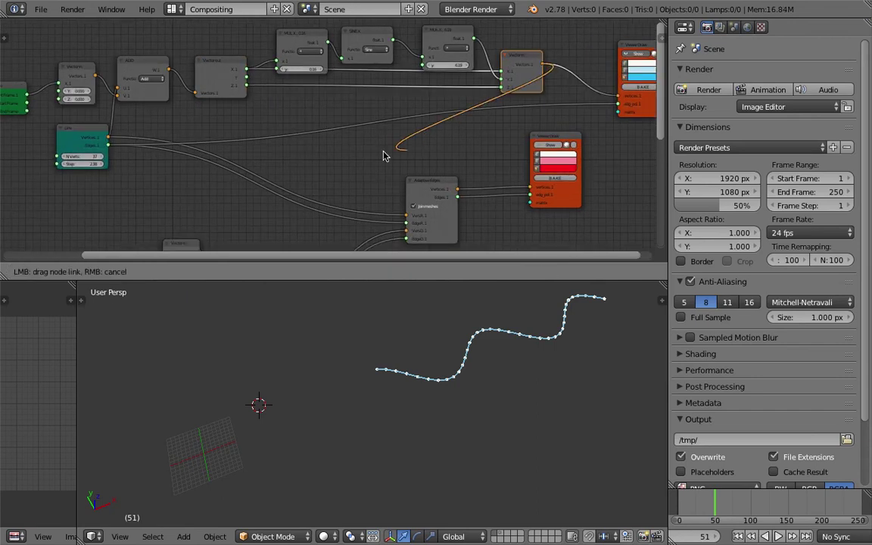
pyautogui.hotkey('ctrl', 's')
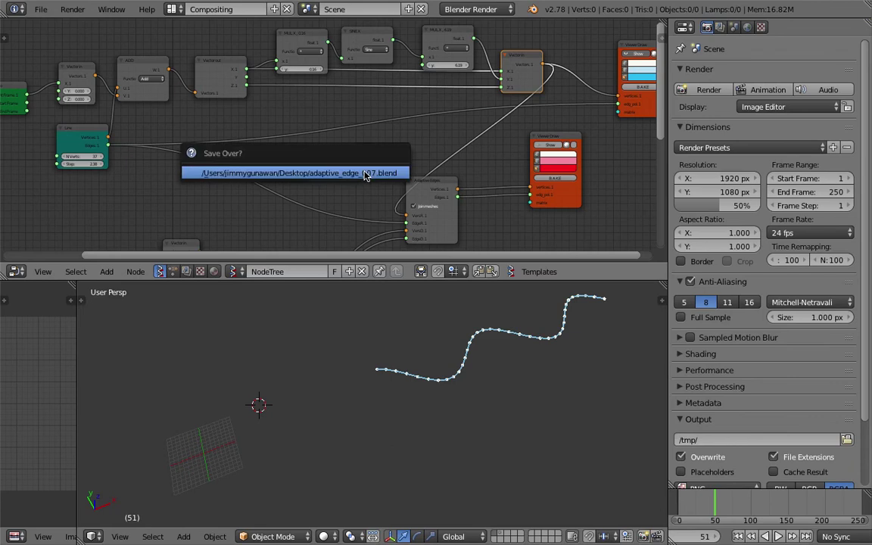
pyautogui.press('Return')
# Feed the sine-wave vertices into Adaptive Edges, preview playback from frame 1, and save
pyautogui.moveTo(425, 190); pyautogui.dragTo(452, 186)
pyautogui.moveTo(378, 153); pyautogui.dragTo(380, 139, button='middle')
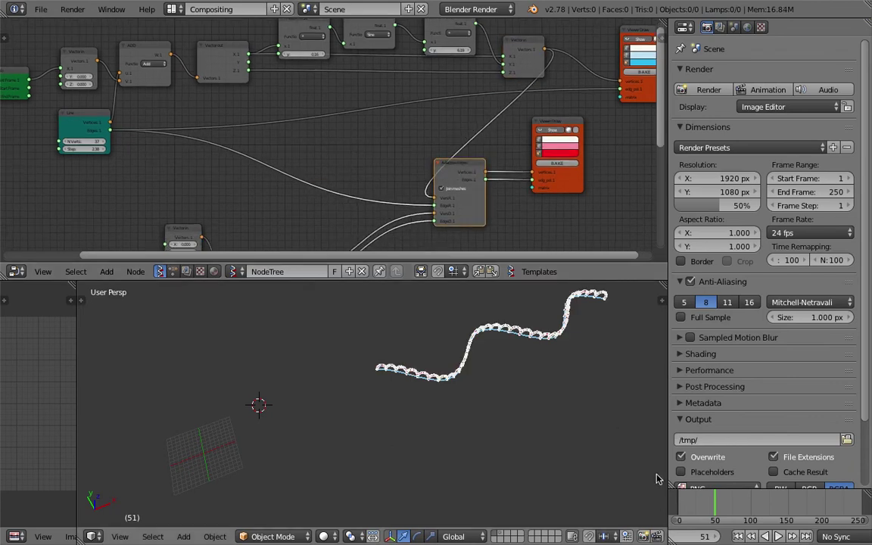
pyautogui.click(679, 499)
pyautogui.click(779, 536)
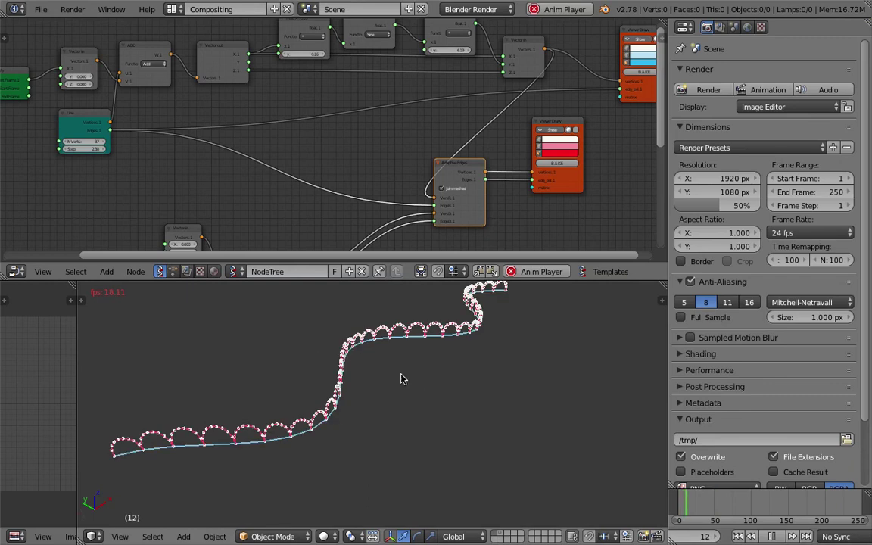
pyautogui.moveTo(383, 383)
pyautogui.mouseDown(button='middle')
pyautogui.moveTo(453, 354)
pyautogui.moveTo(360, 381)
pyautogui.moveTo(444, 378)
pyautogui.moveTo(405, 420)
pyautogui.moveTo(507, 469)
pyautogui.moveTo(473, 459)
pyautogui.mouseUp(button='middle')
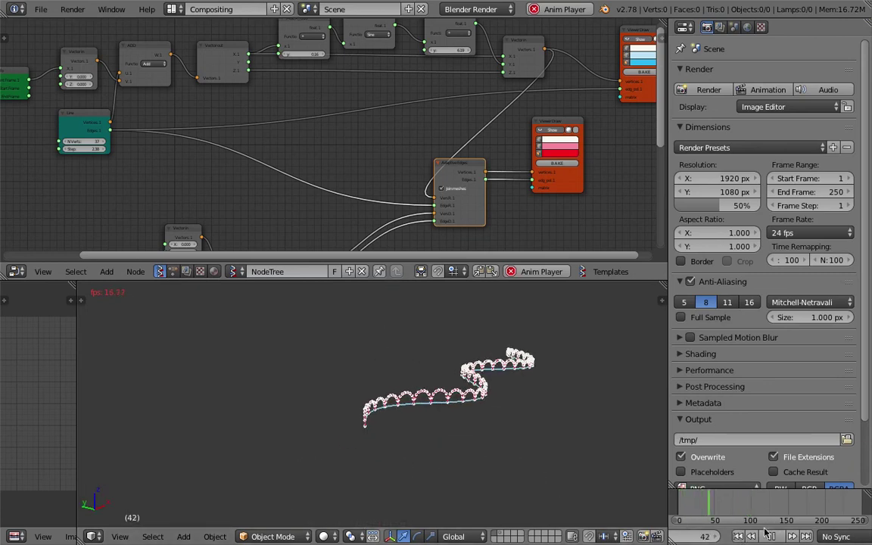
pyautogui.hotkey('alt', 'a')
pyautogui.hotkey('ctrl', 's')
pyautogui.click(488, 412)
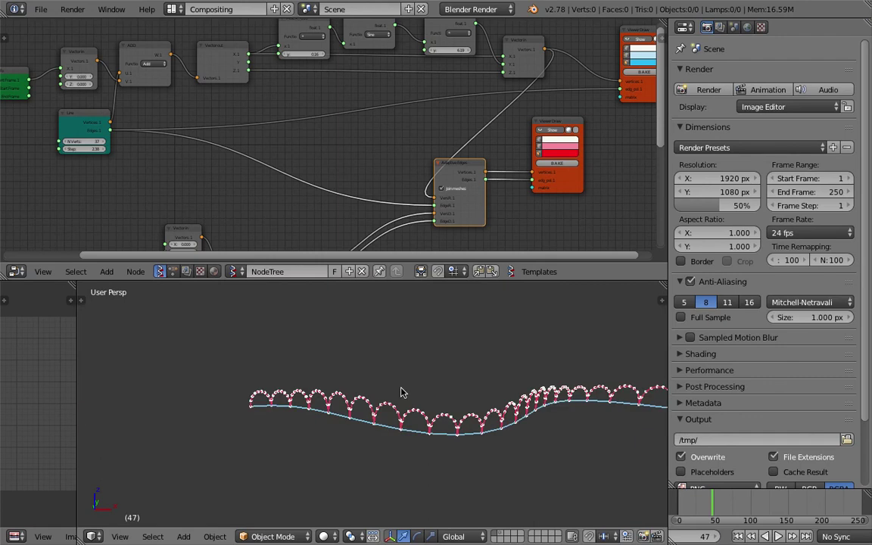
# Save a new version as adaptive_edge_008.blend
pyautogui.click(41, 9)
pyautogui.click(83, 113)
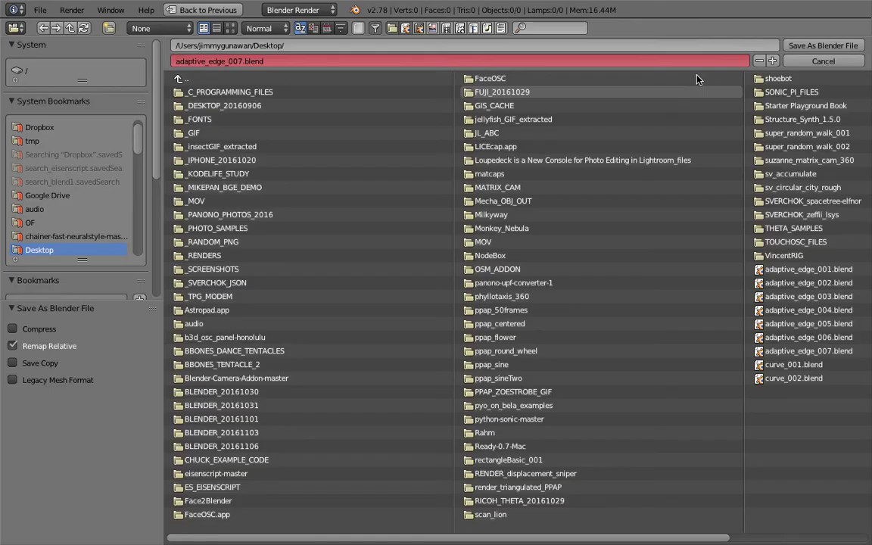
pyautogui.press('KP_Add')
pyautogui.click(802, 45)
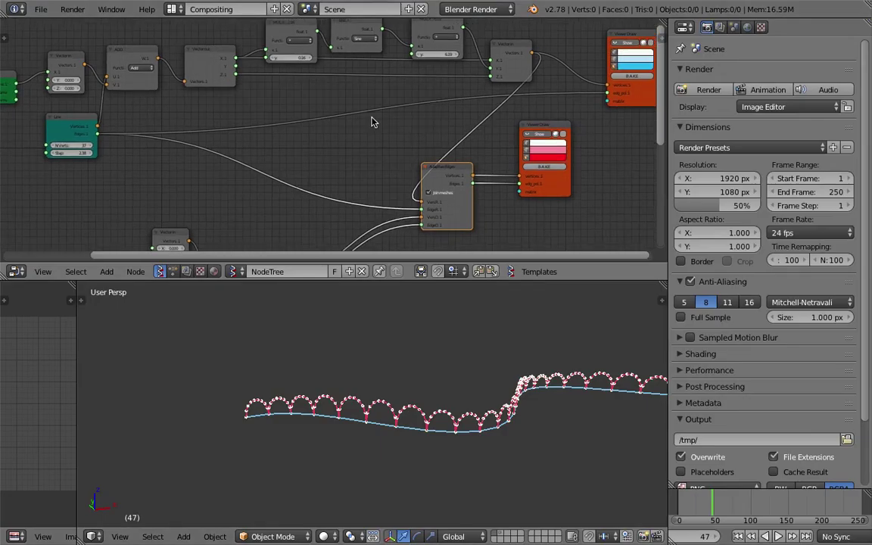
pyautogui.scroll(-2, 424, 143)
# Reposition the Adaptive Edges and Viewer Draw nodes, save, and preview the snake animation
pyautogui.moveTo(524, 124); pyautogui.dragTo(593, 135)
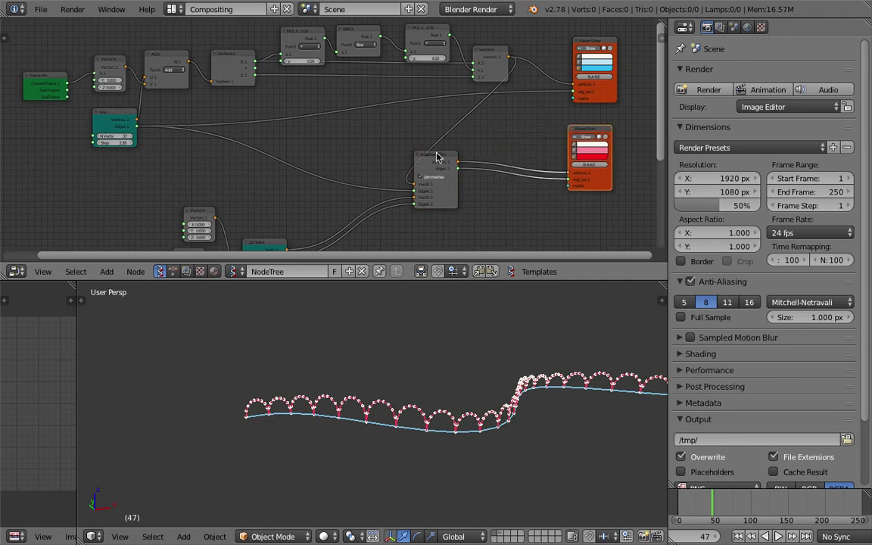
pyautogui.moveTo(440, 160); pyautogui.dragTo(505, 169)
pyautogui.hotkey('ctrl', 's')
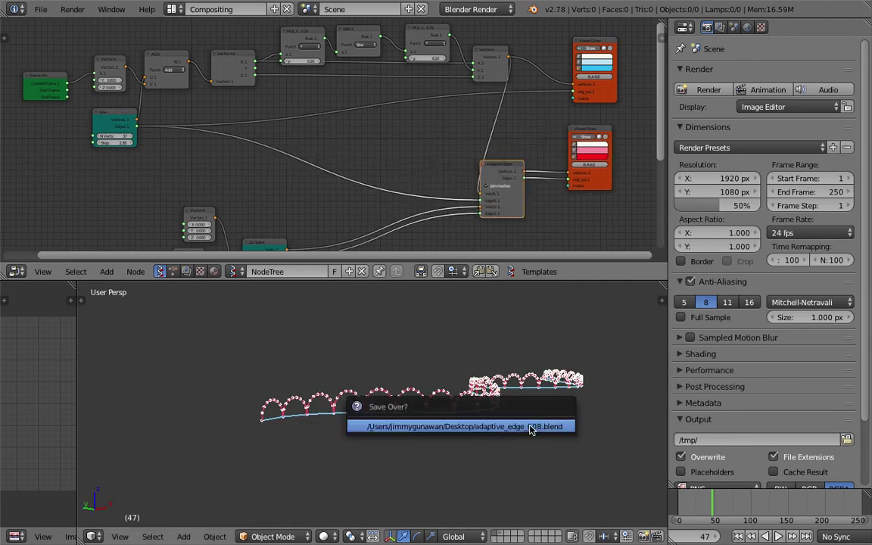
pyautogui.click(530, 429)
pyautogui.moveTo(335, 149); pyautogui.dragTo(342, 151, button='middle')
pyautogui.hotkey('ctrl', 's')
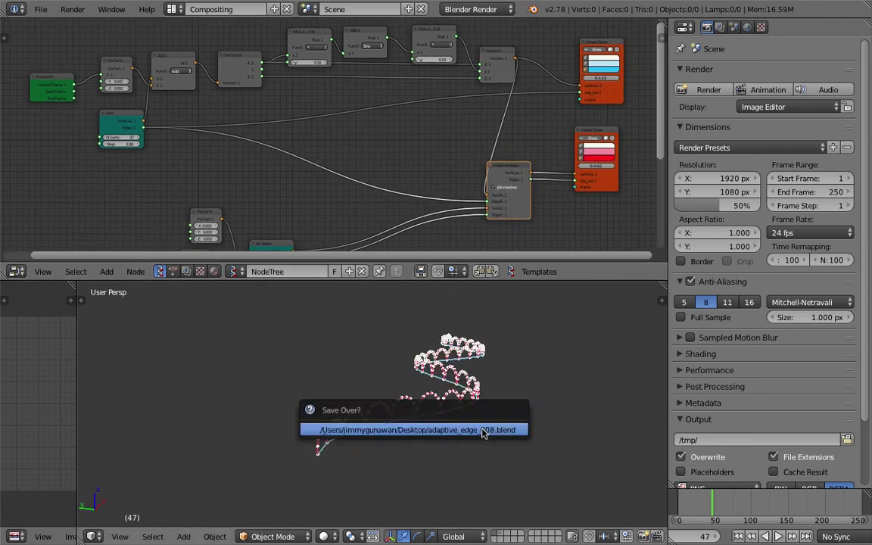
pyautogui.click(454, 421)
pyautogui.click(775, 536)
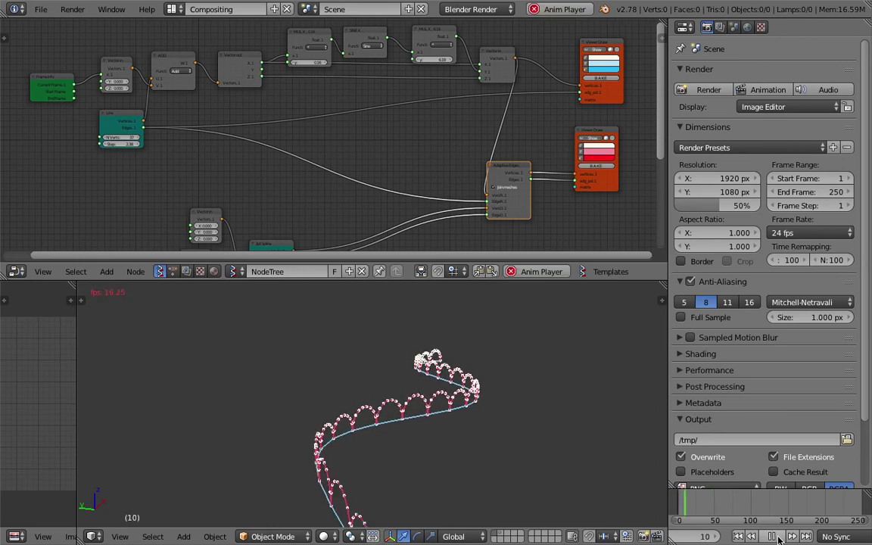
pyautogui.click(773, 537)
# Save, then set the first multiplier's y to 0.4 and fine-tune it to 0.58
pyautogui.scroll(2, 278, 140)
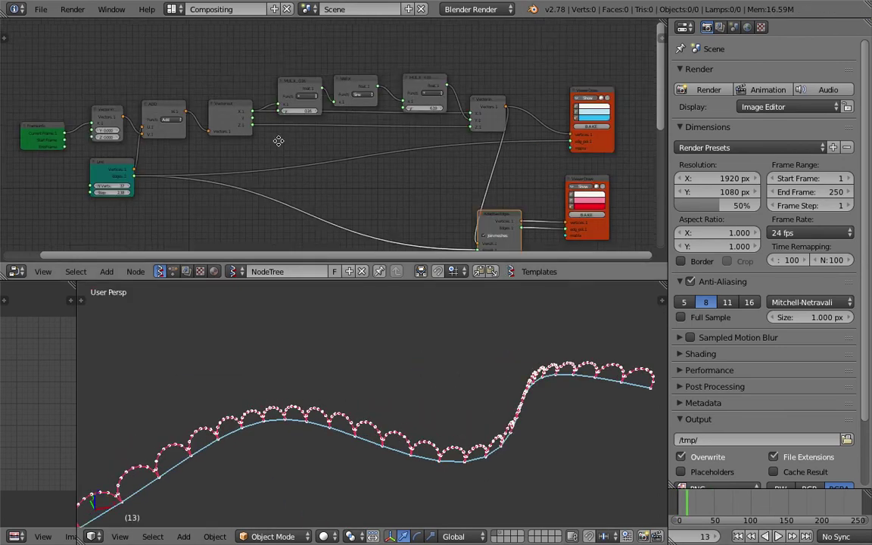
pyautogui.scroll(2, 292, 55)
pyautogui.scroll(1, 284, 114)
pyautogui.hotkey('ctrl', 's')
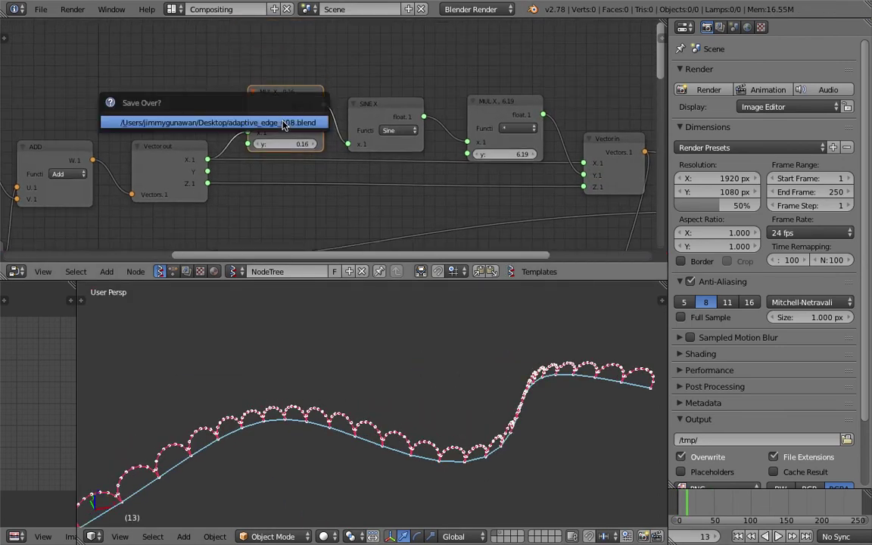
pyautogui.click(284, 123)
pyautogui.click(288, 144)
pyautogui.write('0.4')
pyautogui.press('Return')
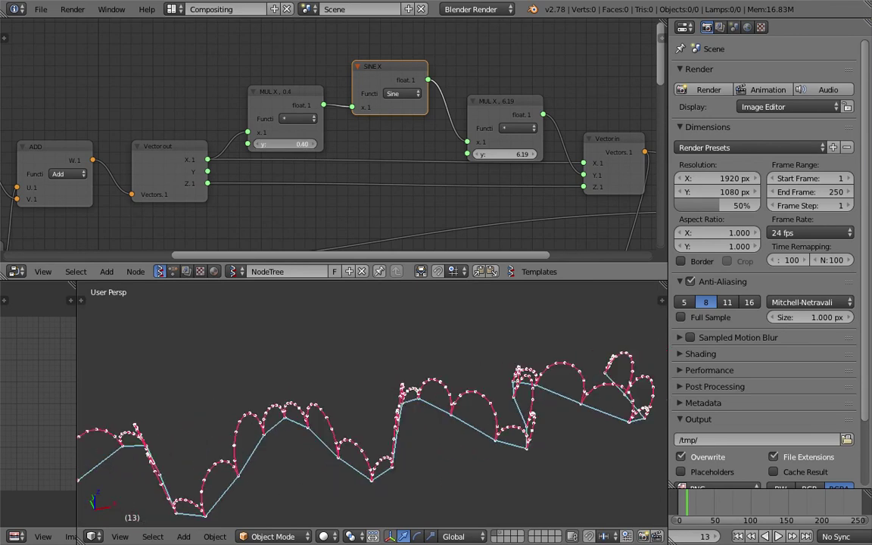
pyautogui.moveTo(288, 144); pyautogui.dragTo(282, 144)
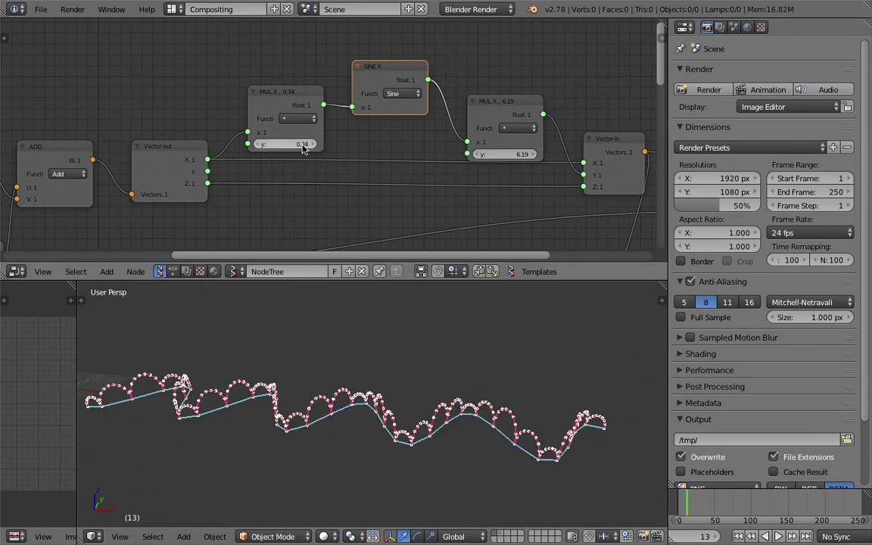
pyautogui.moveTo(288, 144)
pyautogui.mouseDown()
pyautogui.moveTo(318, 144)
pyautogui.moveTo(310, 144)
pyautogui.mouseUp()
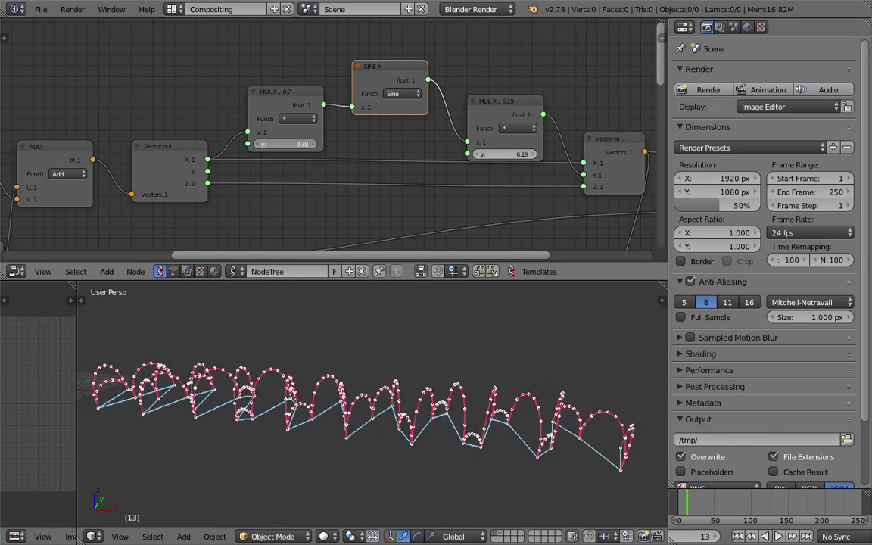
pyautogui.moveTo(377, 286)
pyautogui.mouseDown(button='middle')
pyautogui.moveTo(390, 381)
pyautogui.moveTo(467, 389)
pyautogui.moveTo(436, 434)
pyautogui.mouseUp(button='middle')
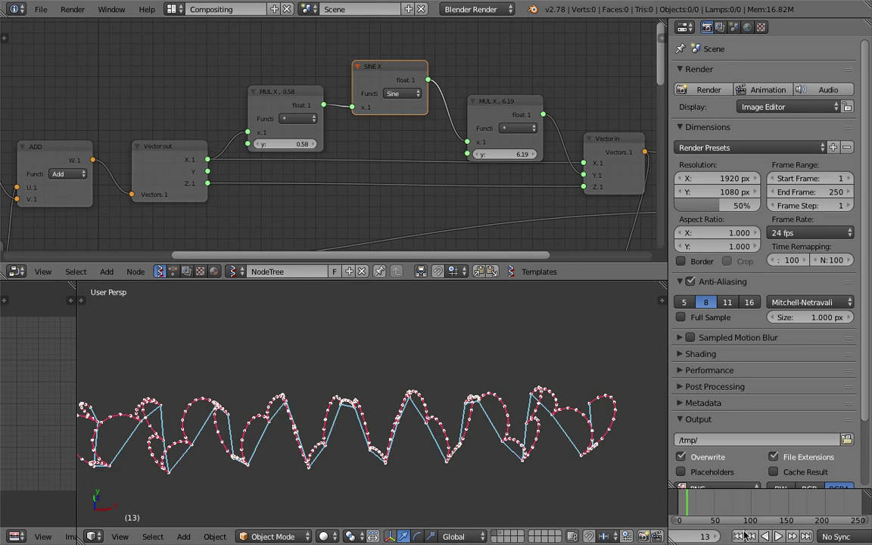
# Preview the larger arches in playback, rewind to frame 1, and save
pyautogui.click(765, 536)
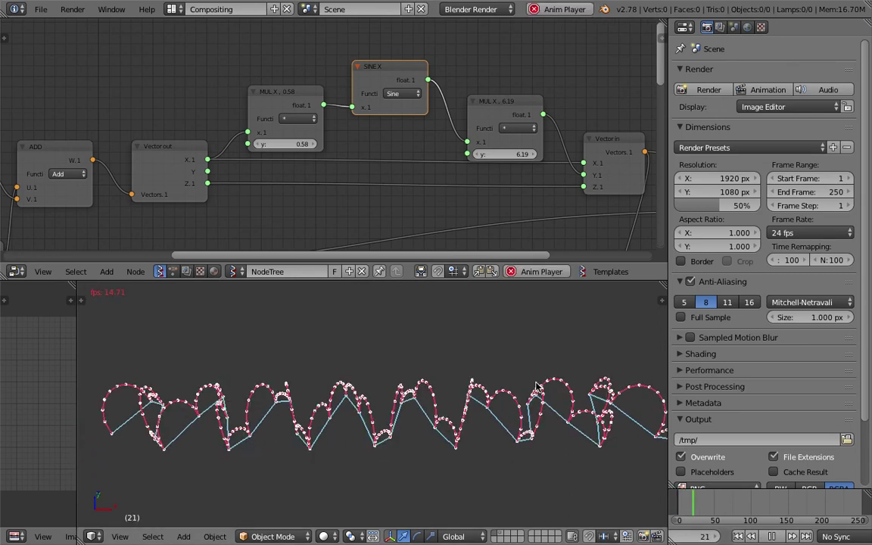
pyautogui.moveTo(500, 348); pyautogui.dragTo(538, 382, button='middle')
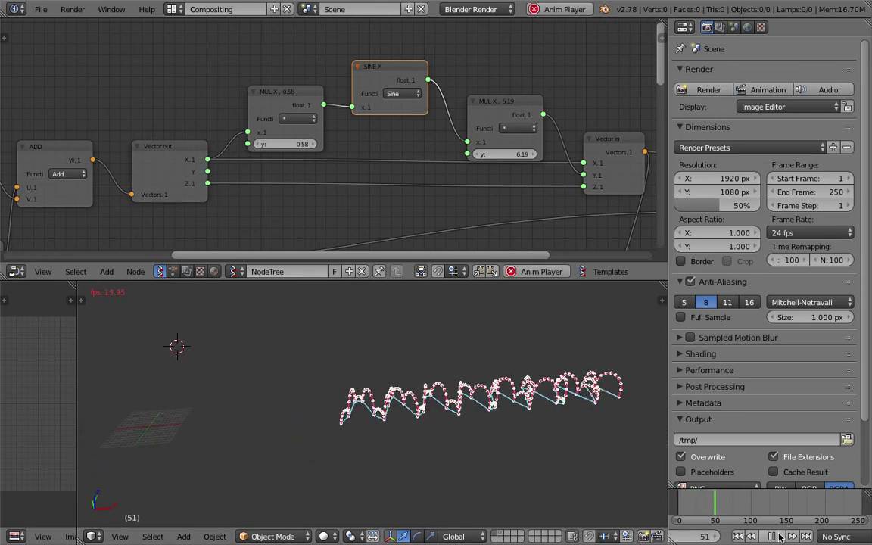
pyautogui.press('Escape')
pyautogui.moveTo(584, 399)
pyautogui.mouseDown(button='middle')
pyautogui.moveTo(457, 435)
pyautogui.moveTo(477, 391)
pyautogui.moveTo(239, 398)
pyautogui.moveTo(486, 400)
pyautogui.moveTo(407, 384)
pyautogui.mouseUp(button='middle')
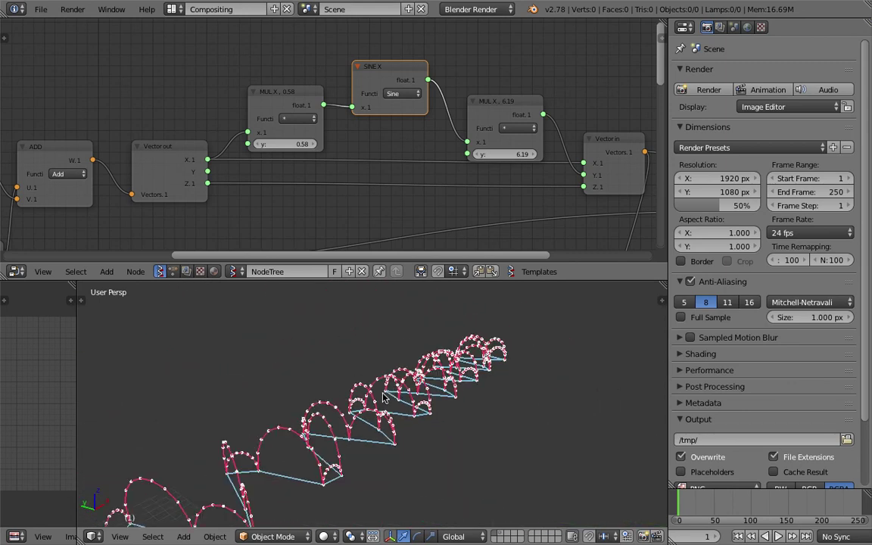
pyautogui.hotkey('ctrl', 's')
pyautogui.click(407, 384)
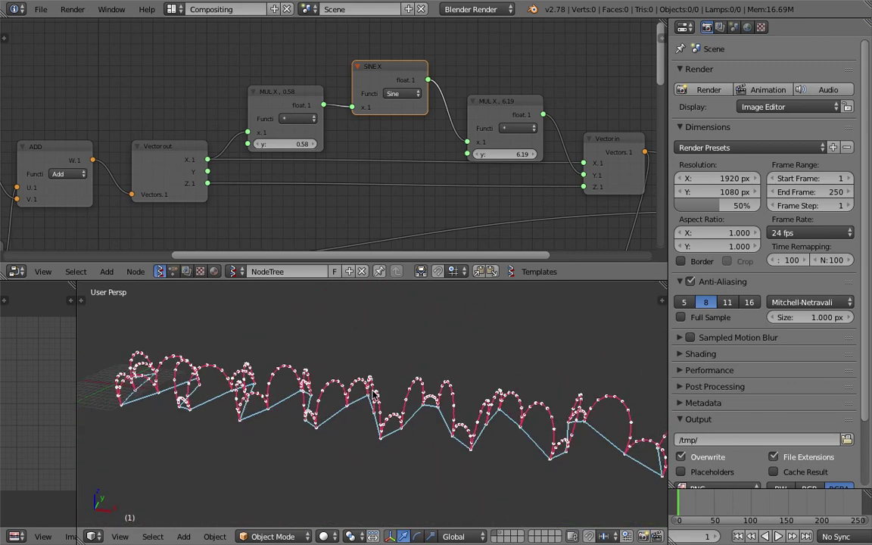
# Center the Adaptive Edges and viewer nodes in the node editor and save
pyautogui.moveTo(412, 243)
pyautogui.mouseDown(button='middle')
pyautogui.moveTo(399, 121)
pyautogui.moveTo(318, 78)
pyautogui.moveTo(254, 116)
pyautogui.moveTo(287, 46)
pyautogui.moveTo(325, 25)
pyautogui.mouseUp(button='middle')
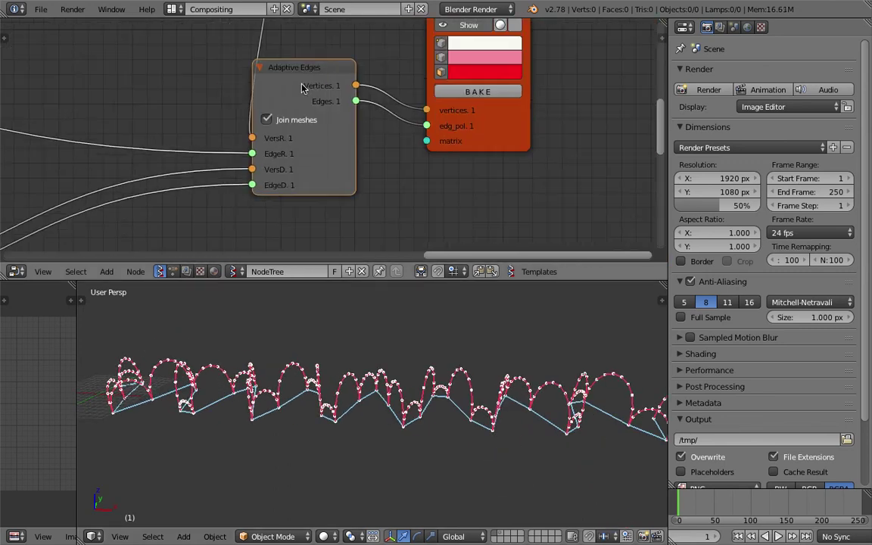
pyautogui.moveTo(415, 515)
pyautogui.mouseDown(button='middle')
pyautogui.moveTo(337, 468)
pyautogui.moveTo(295, 411)
pyautogui.moveTo(343, 357)
pyautogui.moveTo(479, 428)
pyautogui.moveTo(413, 441)
pyautogui.mouseUp(button='middle')
pyautogui.hotkey('ctrl', 's')
pyautogui.click(303, 460)
pyautogui.hotkey('ctrl', 's')
pyautogui.click(425, 440)
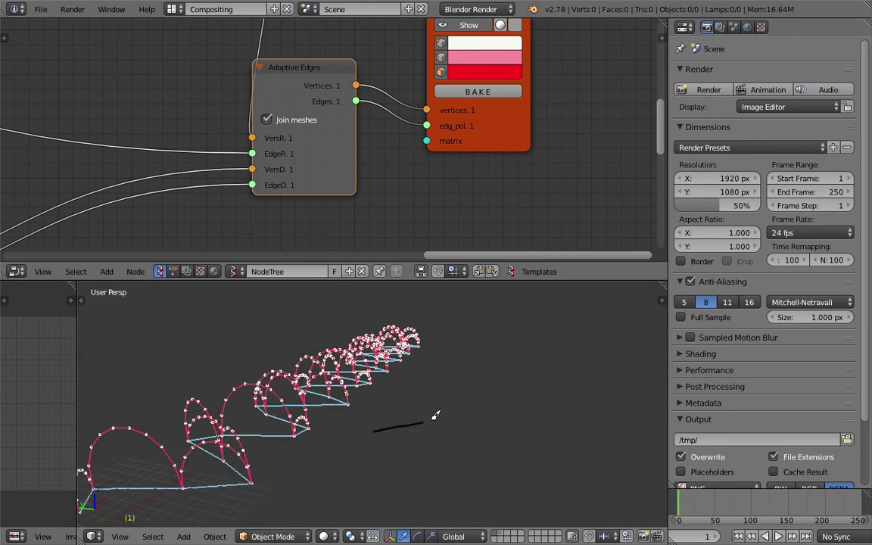
# Sketch annotation squiggles and rows of dashes representing individual edges
pyautogui.moveTo(502, 424)
pyautogui.mouseDown()
pyautogui.moveTo(544, 443)
pyautogui.moveTo(611, 359)
pyautogui.mouseUp()
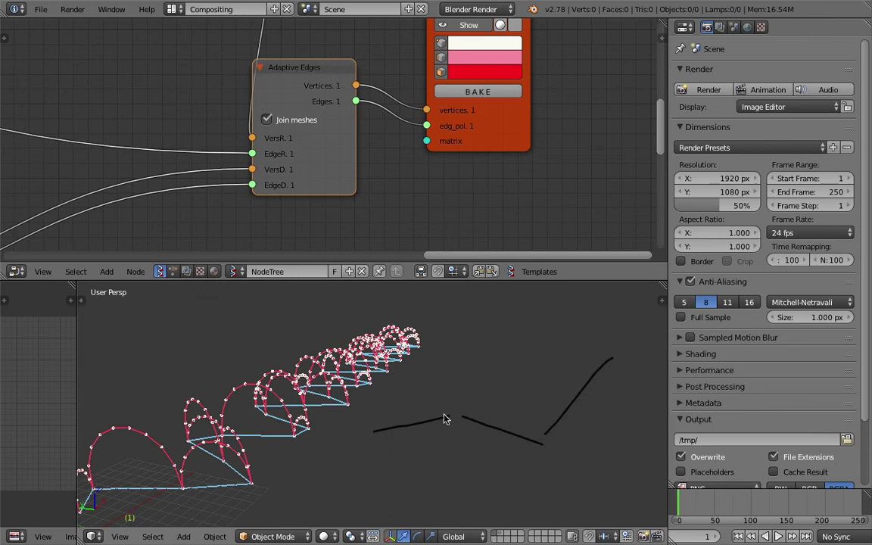
pyautogui.keyDown('shift'); pyautogui.moveTo(445, 419); pyautogui.dragTo(382, 429, button='middle'); pyautogui.keyUp('shift')
pyautogui.moveTo(361, 434)
pyautogui.mouseDown()
pyautogui.moveTo(385, 463)
pyautogui.moveTo(408, 434)
pyautogui.mouseUp()
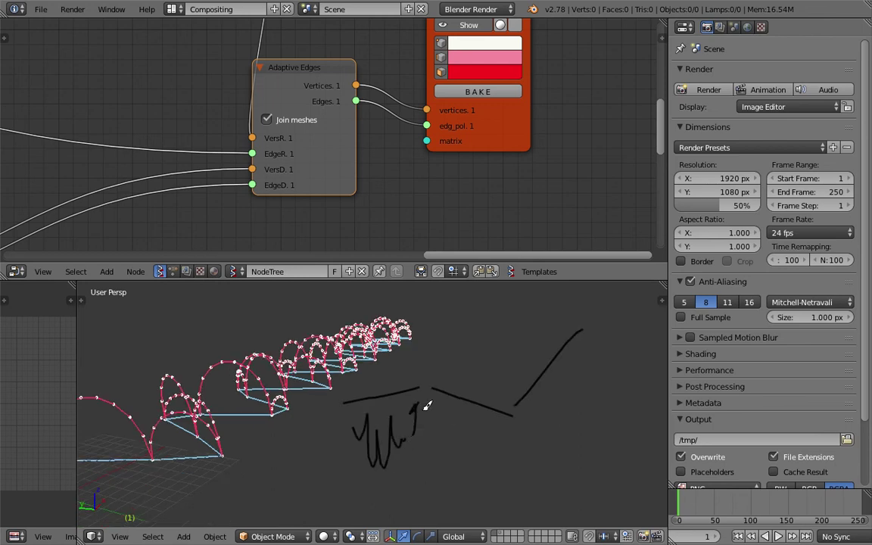
pyautogui.moveTo(447, 375)
pyautogui.mouseDown()
pyautogui.moveTo(477, 444)
pyautogui.moveTo(522, 399)
pyautogui.moveTo(562, 324)
pyautogui.moveTo(585, 342)
pyautogui.mouseUp()
pyautogui.moveTo(585, 342)
pyautogui.mouseDown(button='middle')
pyautogui.moveTo(410, 395)
pyautogui.moveTo(325, 397)
pyautogui.mouseUp(button='middle')
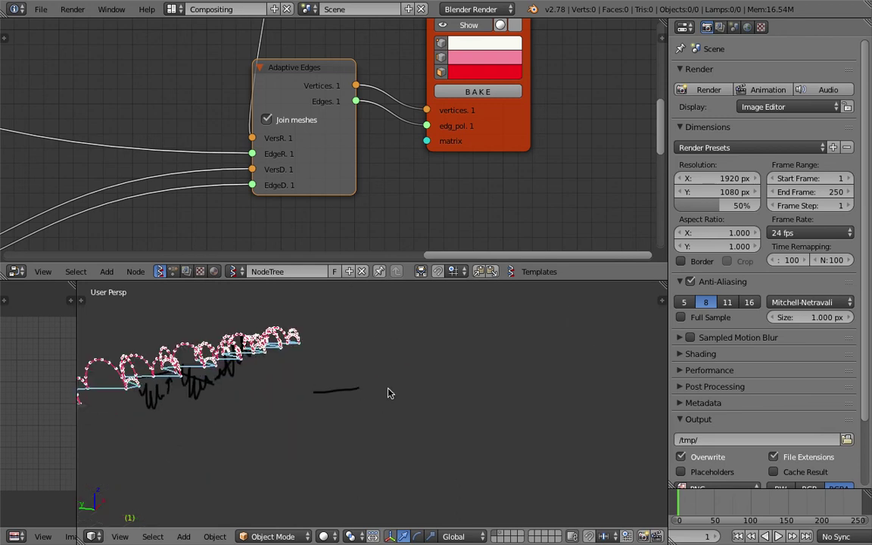
pyautogui.moveTo(433, 386); pyautogui.dragTo(497, 378)
pyautogui.moveTo(521, 376); pyautogui.dragTo(562, 370)
pyautogui.moveTo(290, 436); pyautogui.dragTo(343, 436)
pyautogui.moveTo(370, 437); pyautogui.dragTo(430, 433)
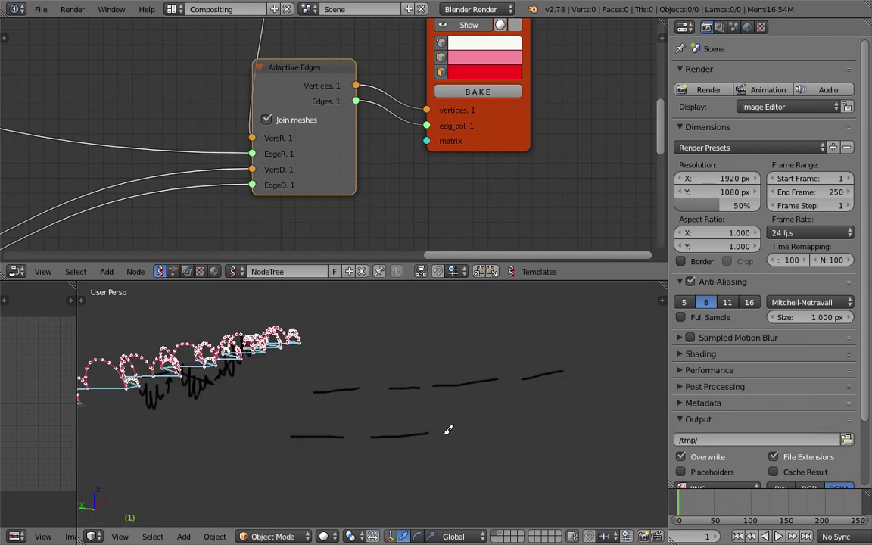
# Sketch arches over each row of edge dashes and view them side-on
pyautogui.moveTo(450, 465)
pyautogui.mouseDown(button='middle')
pyautogui.moveTo(354, 404)
pyautogui.moveTo(209, 381)
pyautogui.mouseUp(button='middle')
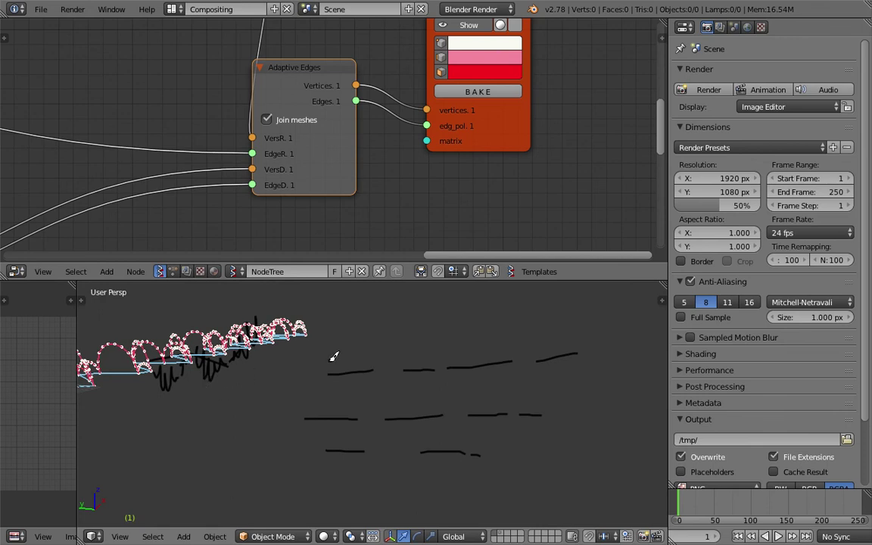
pyautogui.moveTo(330, 361); pyautogui.dragTo(355, 361)
pyautogui.moveTo(415, 351); pyautogui.dragTo(430, 347)
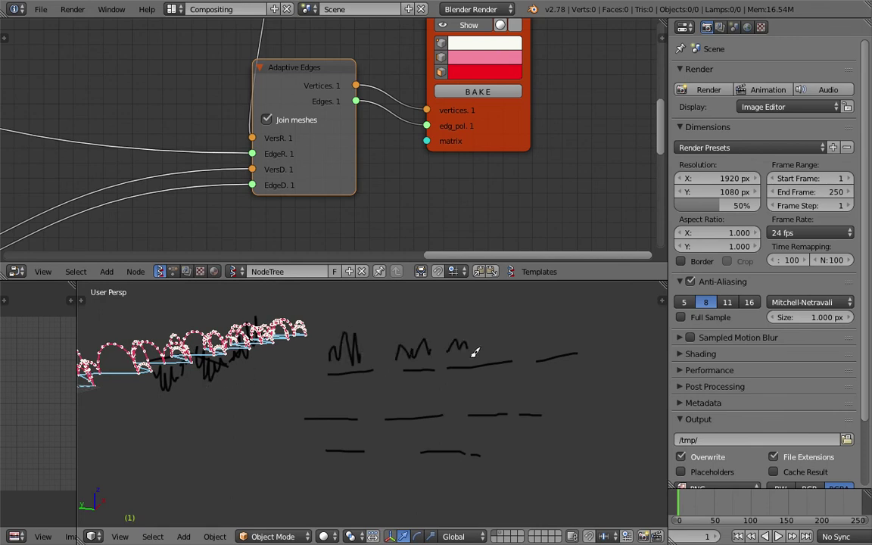
pyautogui.moveTo(508, 347); pyautogui.dragTo(521, 348)
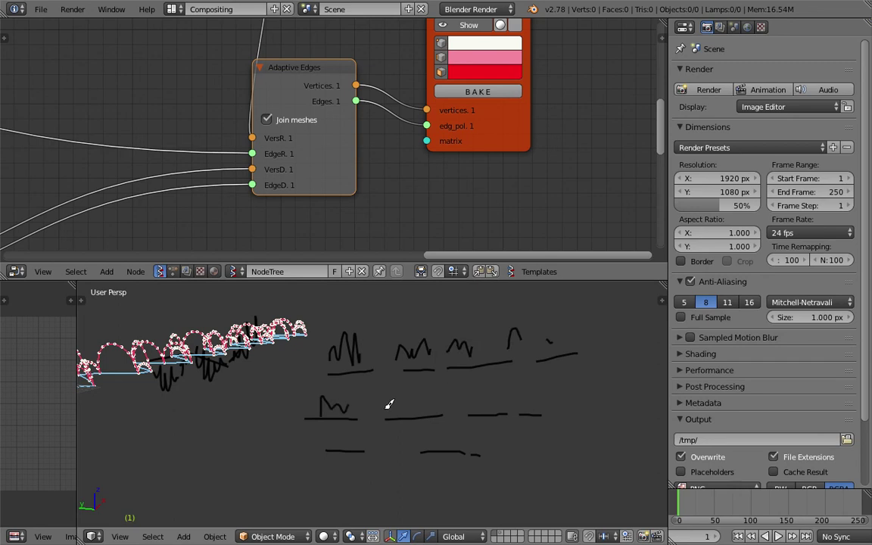
pyautogui.moveTo(404, 413); pyautogui.dragTo(418, 414)
pyautogui.moveTo(475, 413); pyautogui.dragTo(496, 403)
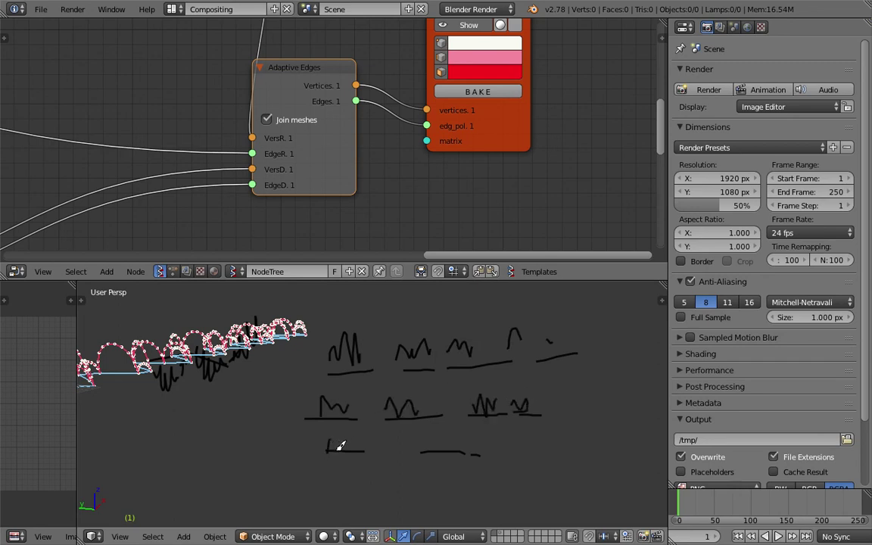
pyautogui.moveTo(418, 452)
pyautogui.mouseDown()
pyautogui.moveTo(445, 447)
pyautogui.moveTo(463, 458)
pyautogui.mouseUp()
pyautogui.moveTo(447, 405)
pyautogui.mouseDown(button='middle')
pyautogui.moveTo(441, 410)
pyautogui.moveTo(425, 331)
pyautogui.moveTo(453, 382)
pyautogui.mouseUp(button='middle')
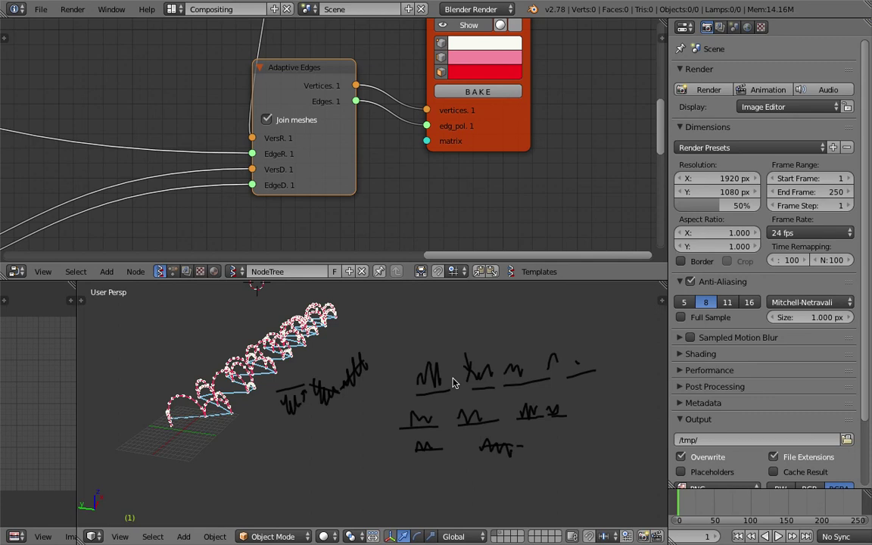
pyautogui.moveTo(452, 382)
pyautogui.mouseDown(button='middle')
pyautogui.moveTo(433, 388)
pyautogui.moveTo(447, 382)
pyautogui.mouseUp(button='middle')
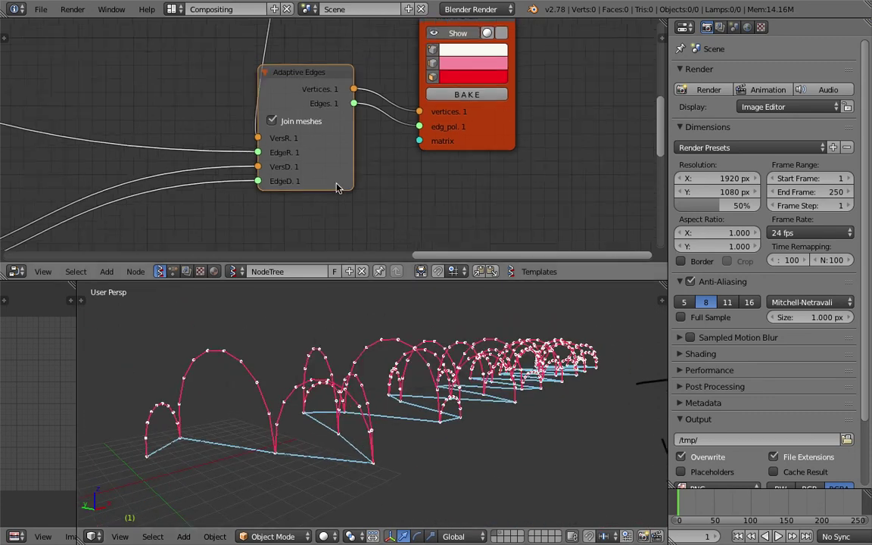
# Raise the MUL X node's y multiplier from 0.58 to 0.70 to stretch the arch chain
pyautogui.press('Home')
pyautogui.moveTo(274, 165); pyautogui.dragTo(375, 175, button='middle')
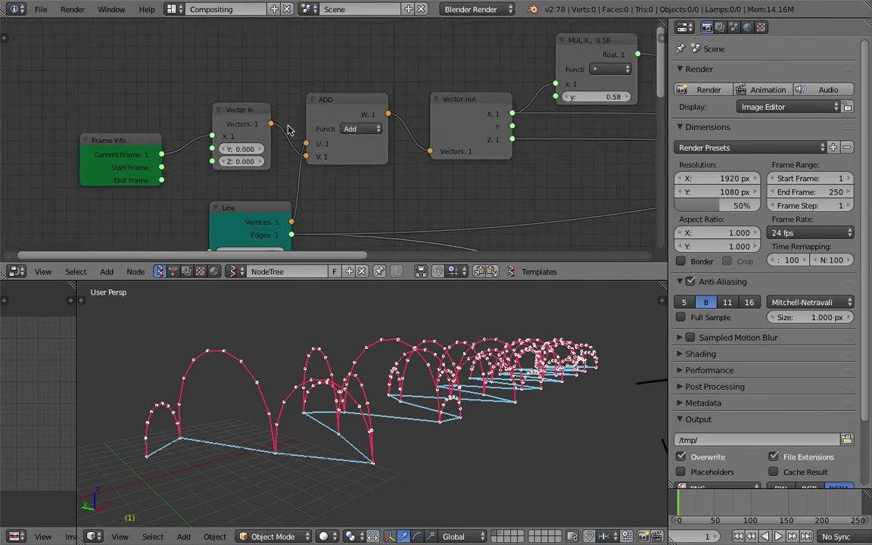
pyautogui.scroll(-3, 383, 113)
pyautogui.moveTo(519, 128); pyautogui.dragTo(492, 124, button='middle')
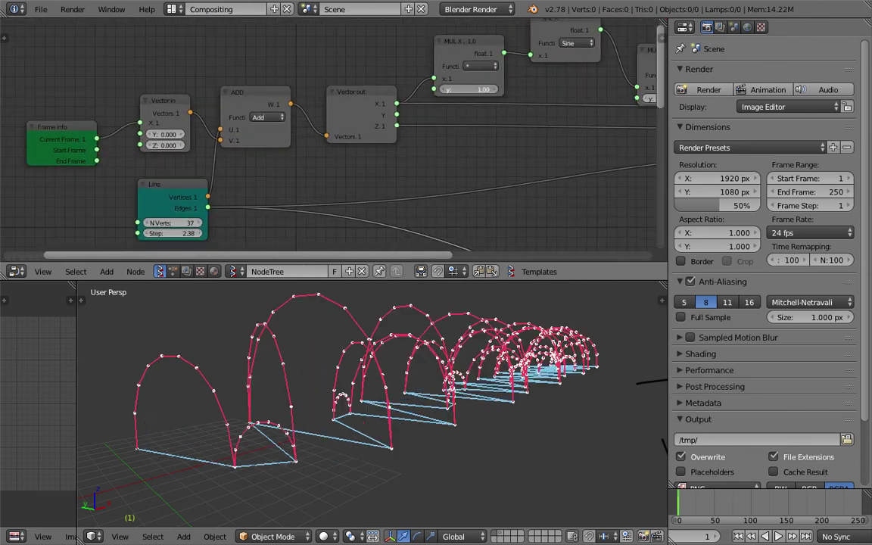
pyautogui.moveTo(424, 355)
pyautogui.mouseDown(button='middle')
pyautogui.moveTo(492, 365)
pyautogui.moveTo(492, 372)
pyautogui.mouseUp(button='middle')
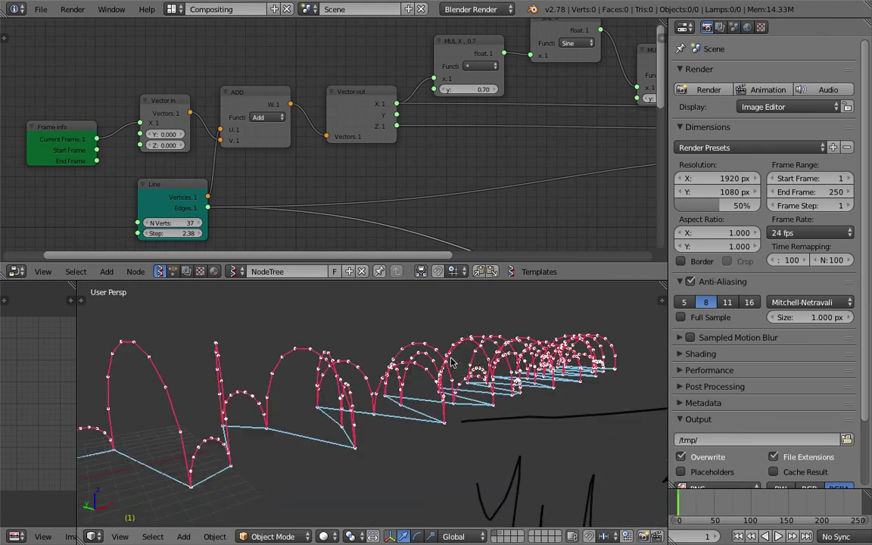